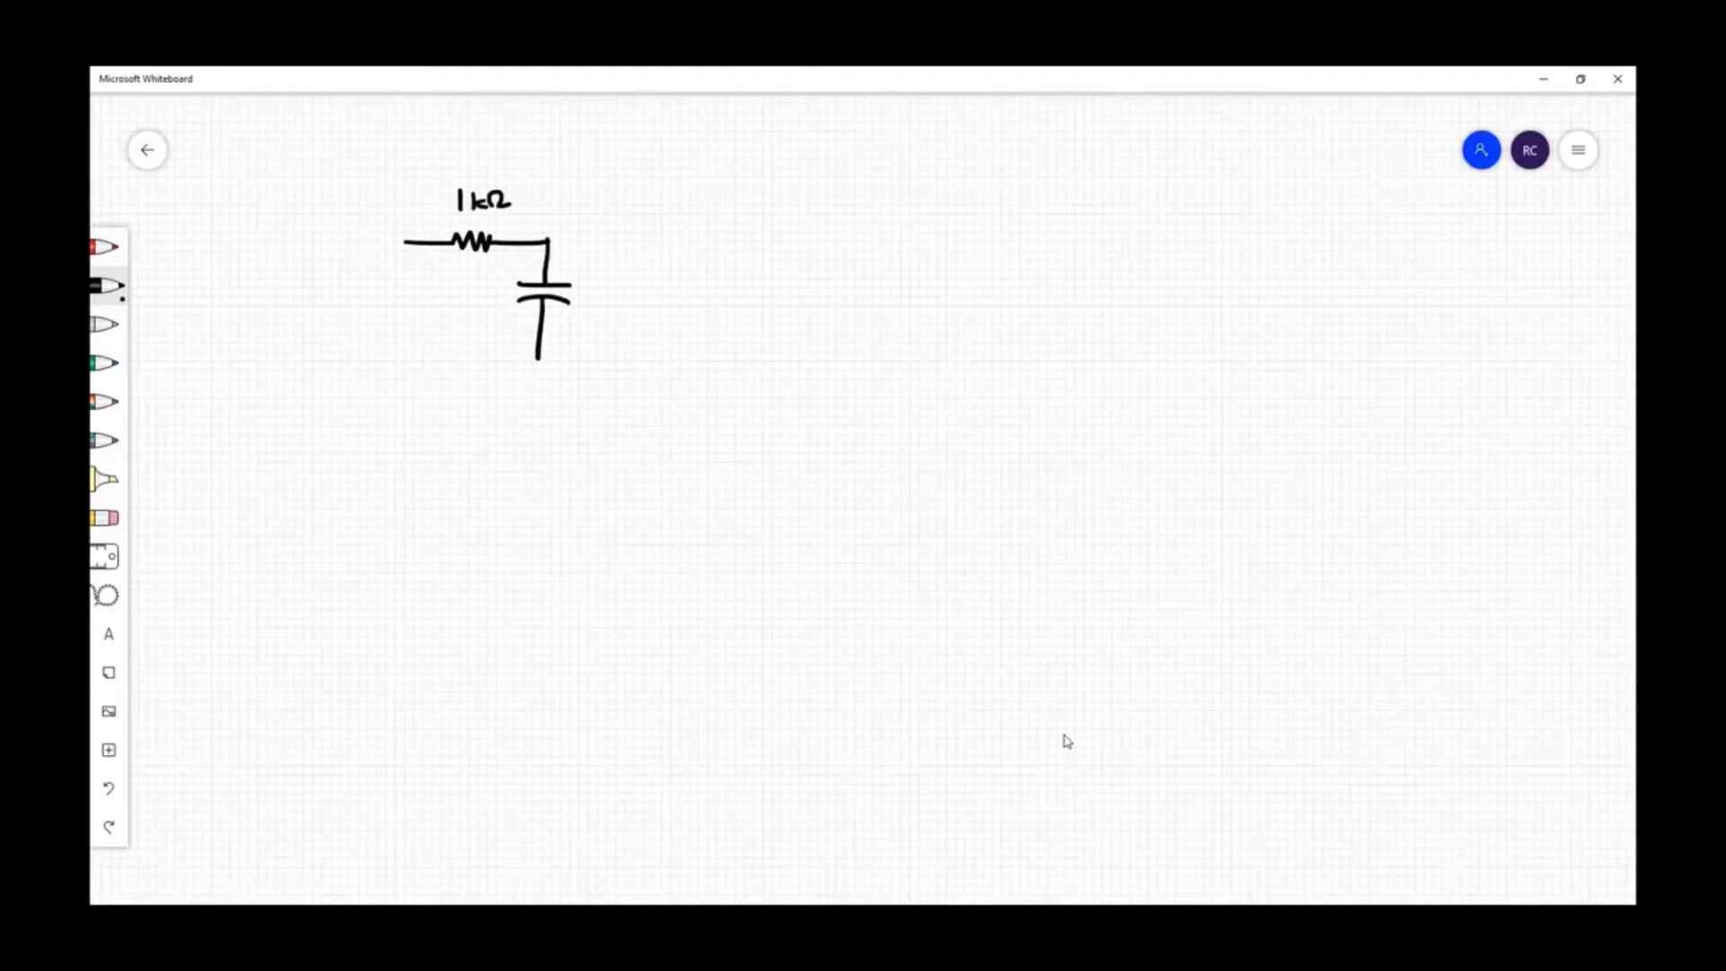
Complete the RC circuit sketch with a 1 µF capacitor label, a square-wave source, closing wires and the note Vpp = 10V.
drag(599, 286, 615, 309)
mouse_move(404, 242)
mouse_down()
mouse_move(400, 342)
mouse_move(406, 292)
mouse_up()
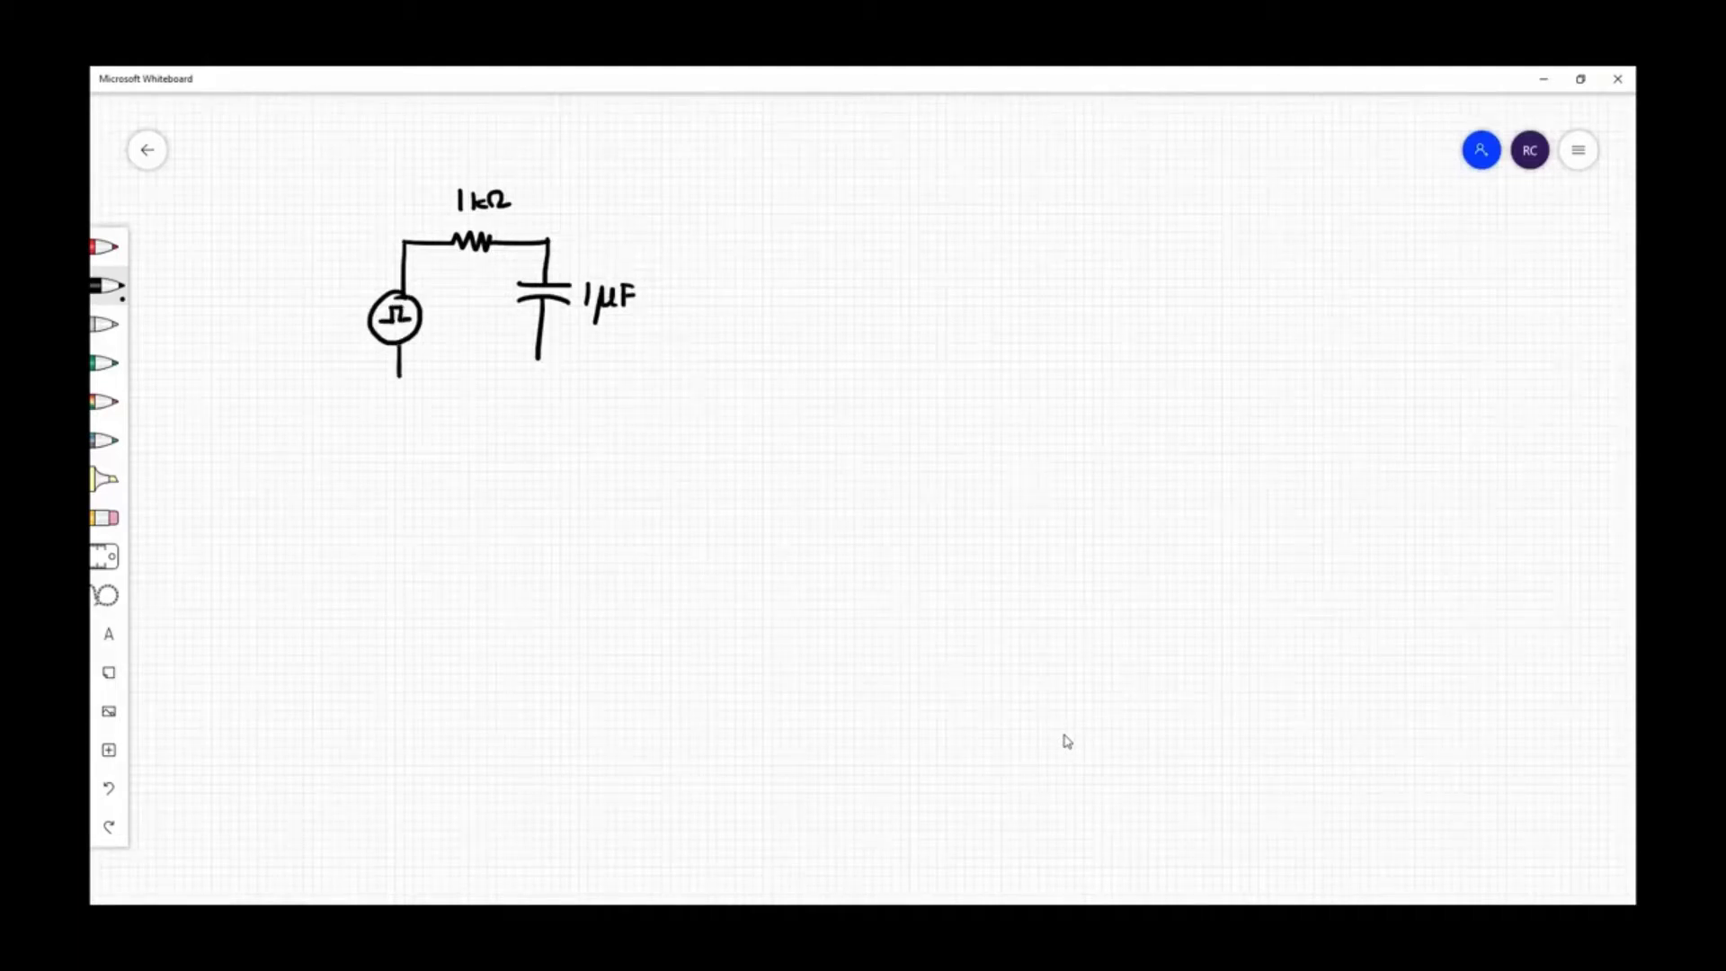
drag(399, 376, 542, 373)
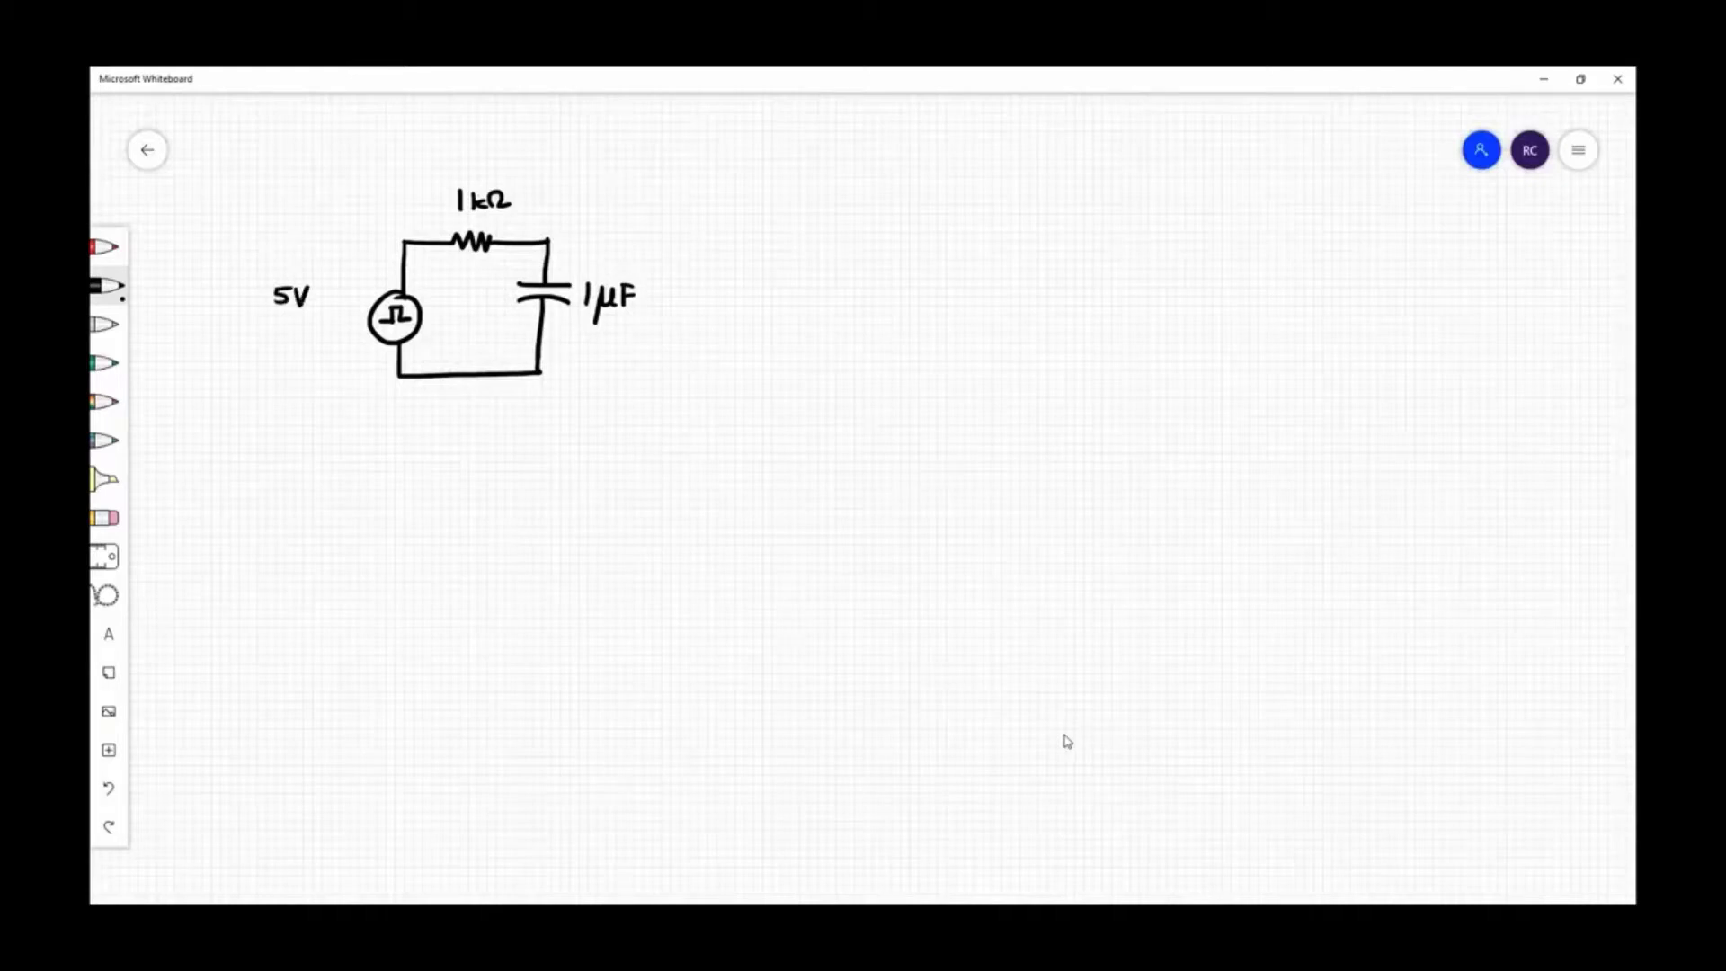
drag(279, 296, 311, 302)
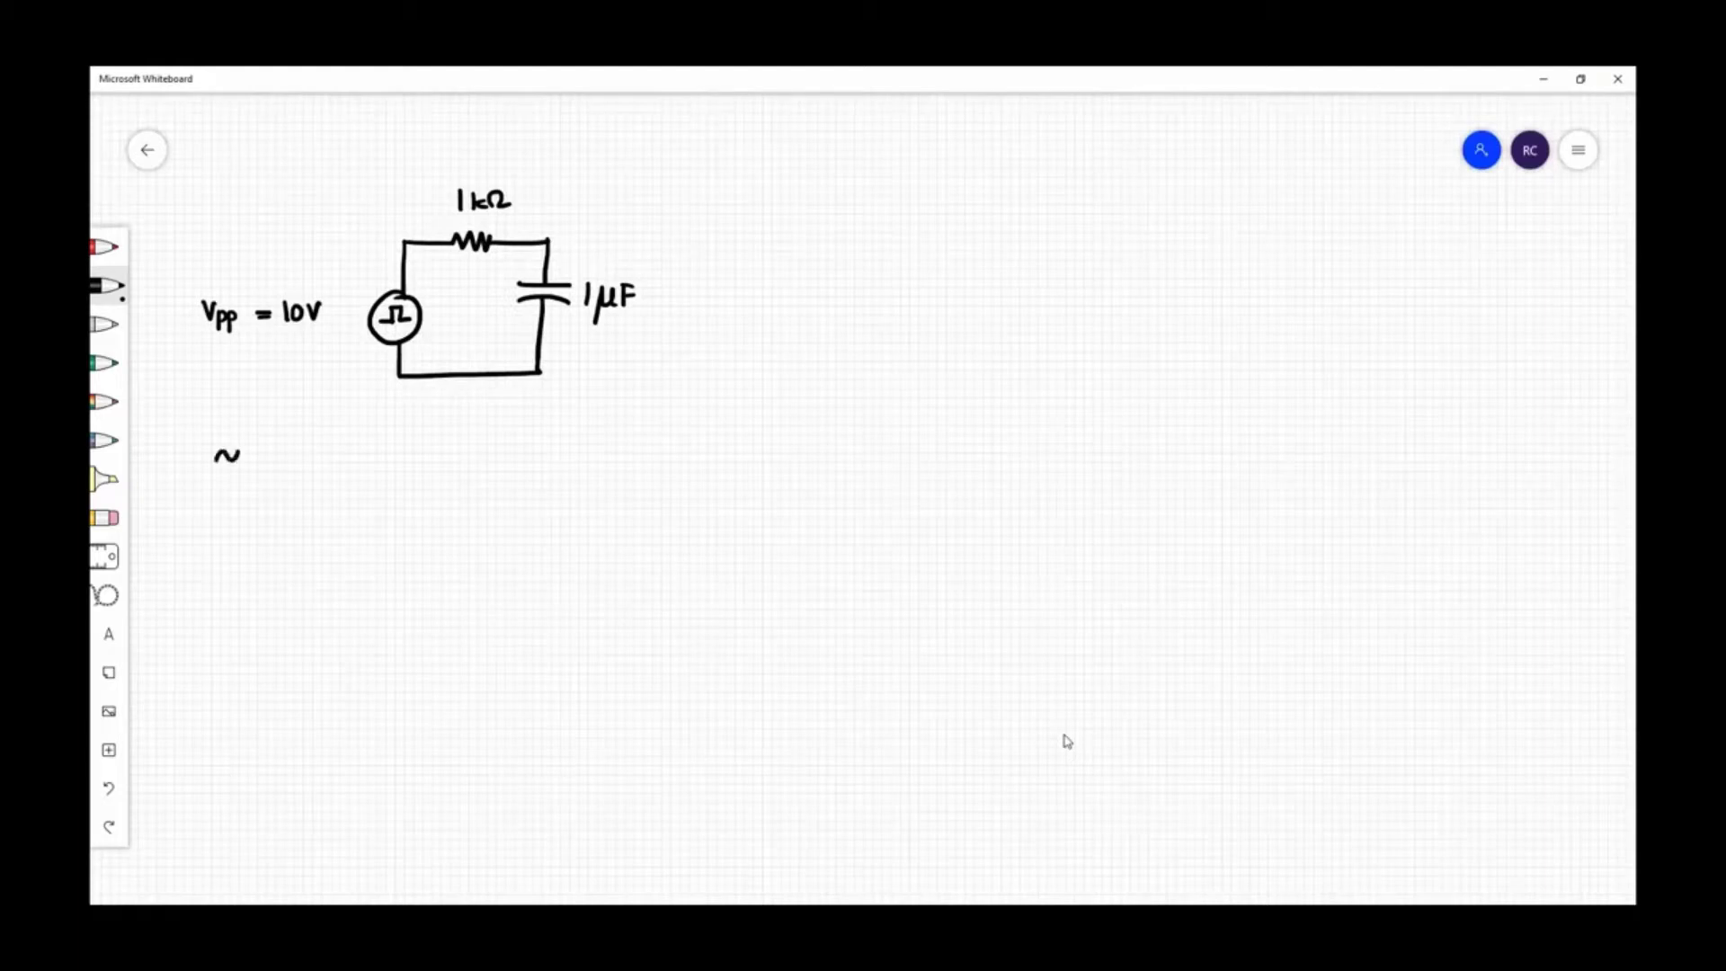
mouse_move(229, 433)
mouse_down()
mouse_move(271, 439)
mouse_move(183, 510)
mouse_up()
Leave the whiteboard for the online circuit simulator page and open its full screen version.
click(1618, 79)
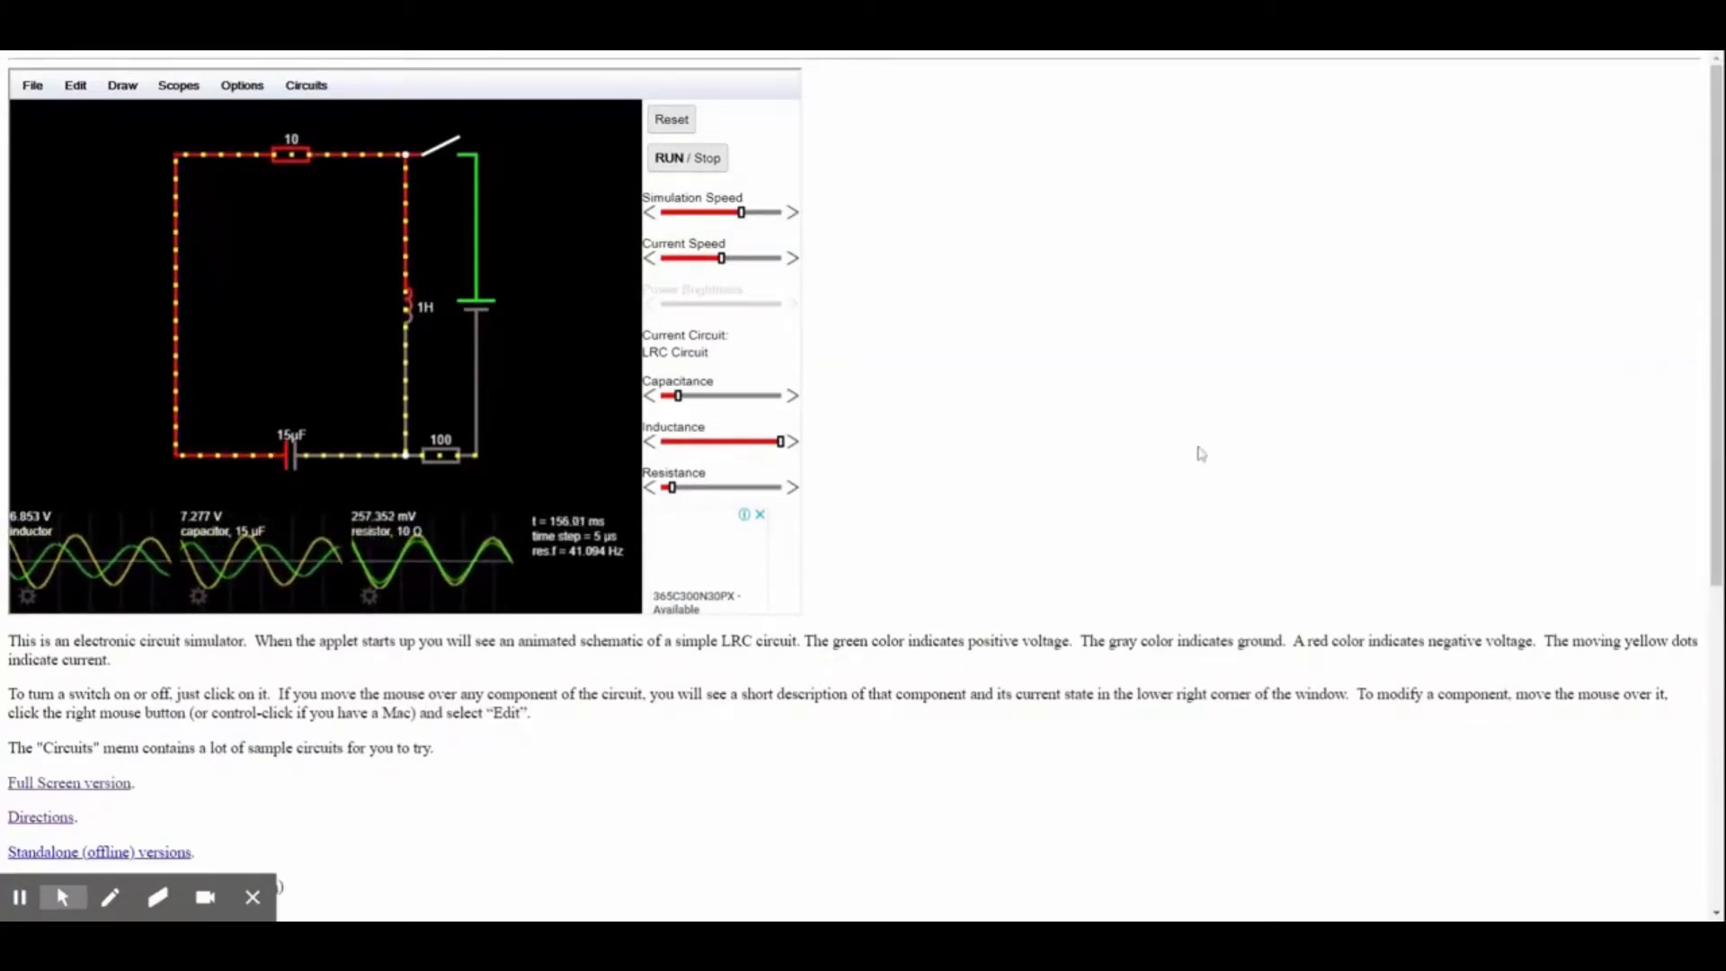
scroll(1199, 451, down, 2)
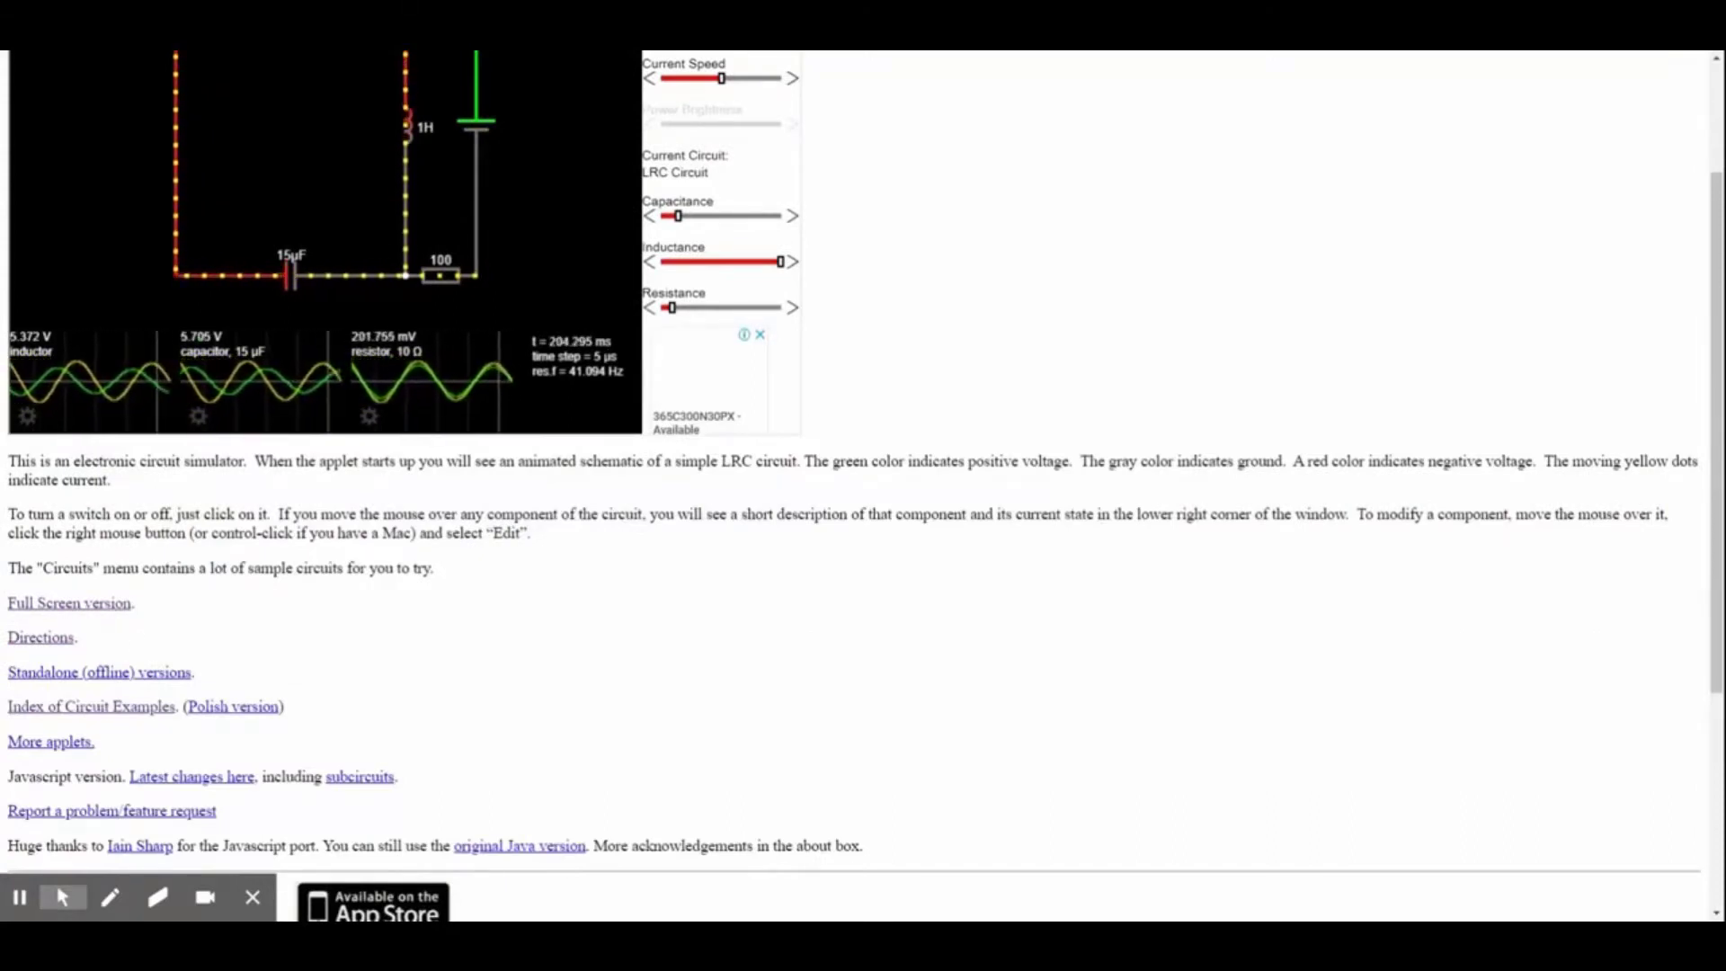
click(68, 604)
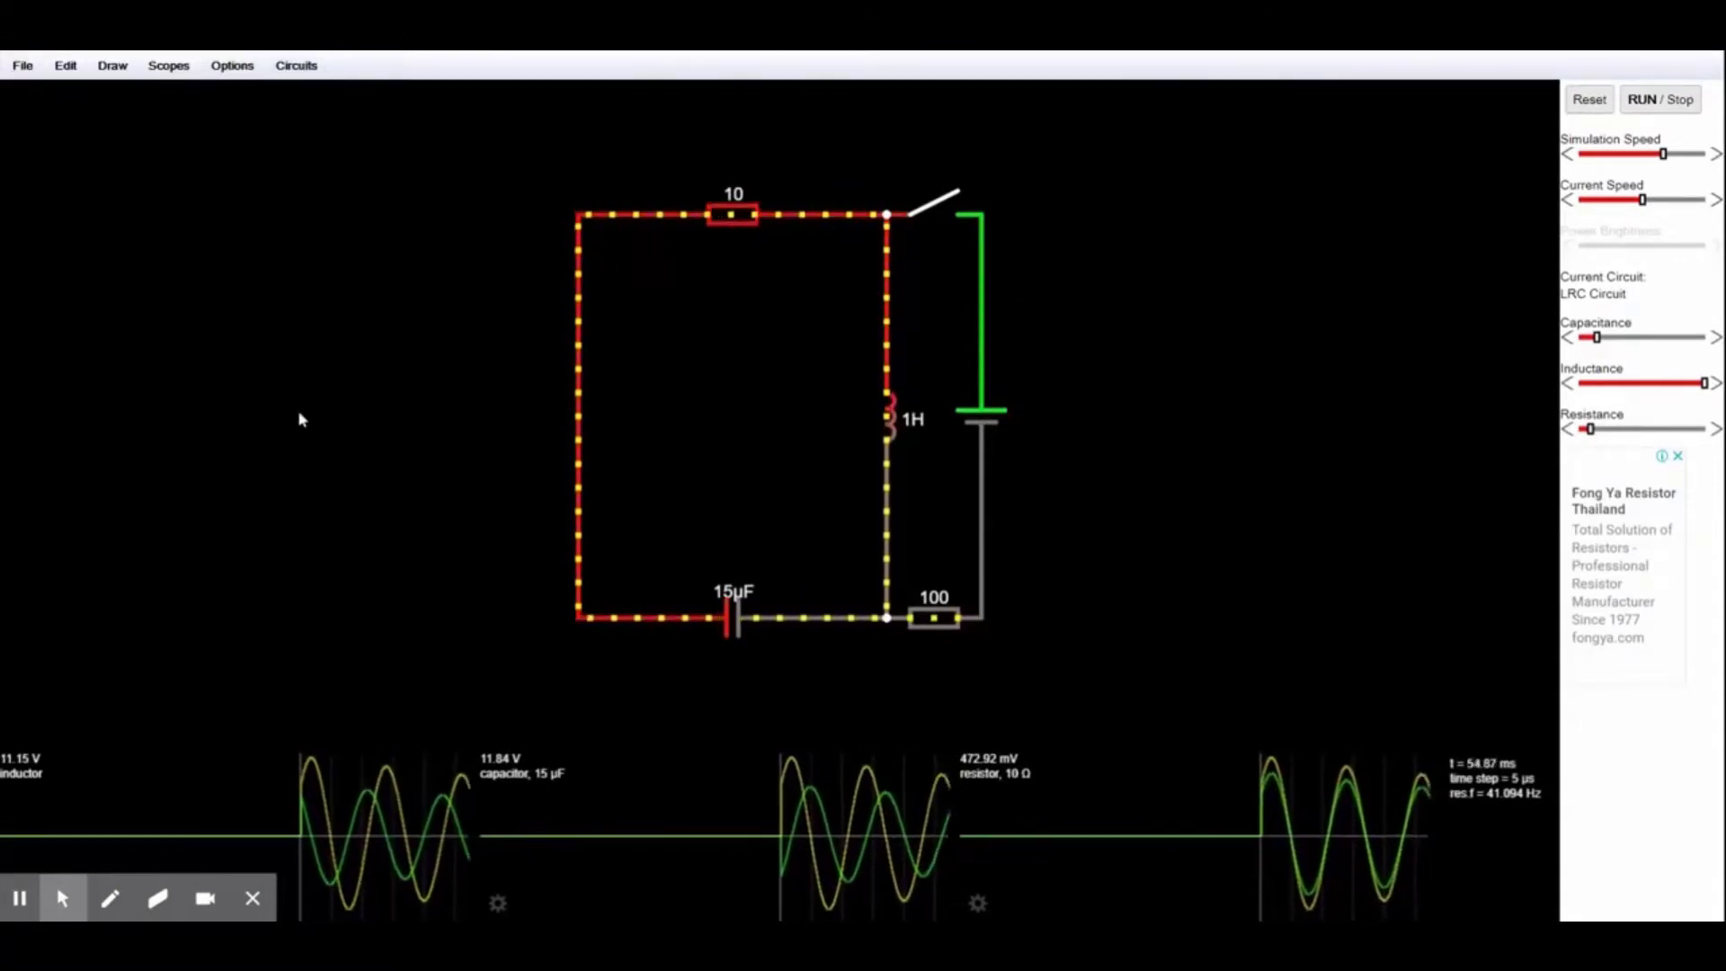
click(109, 898)
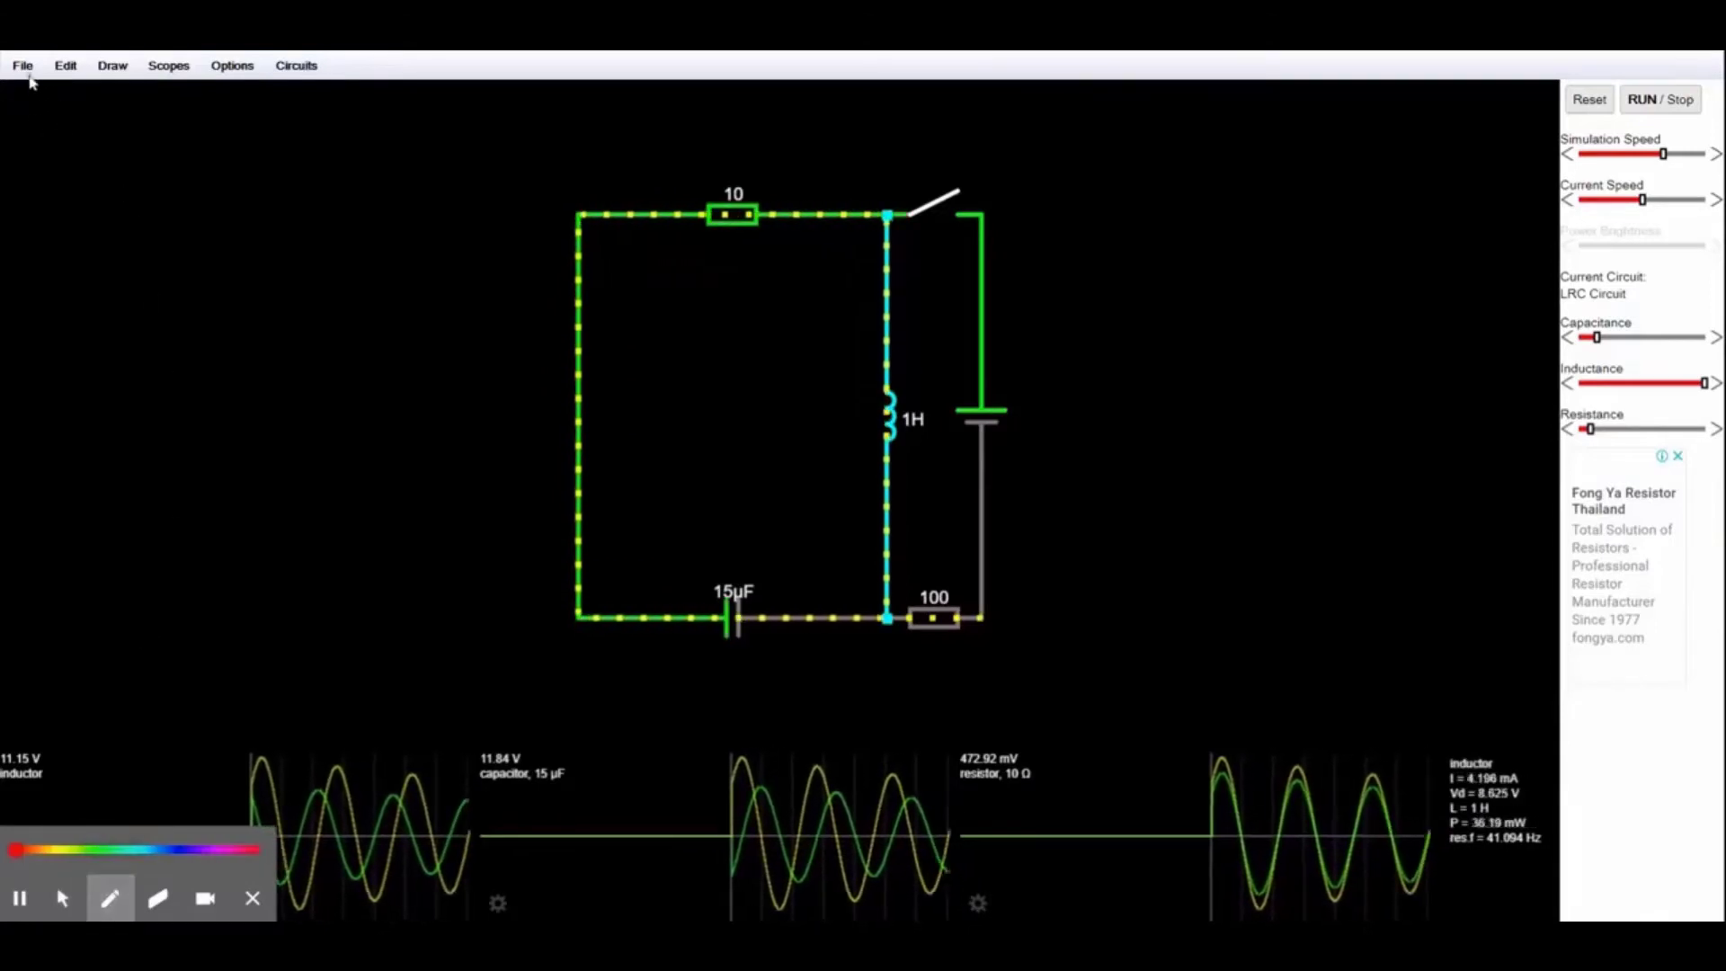
mouse_move(40, 56)
mouse_down()
mouse_move(5, 75)
mouse_move(42, 62)
mouse_move(36, 108)
mouse_up()
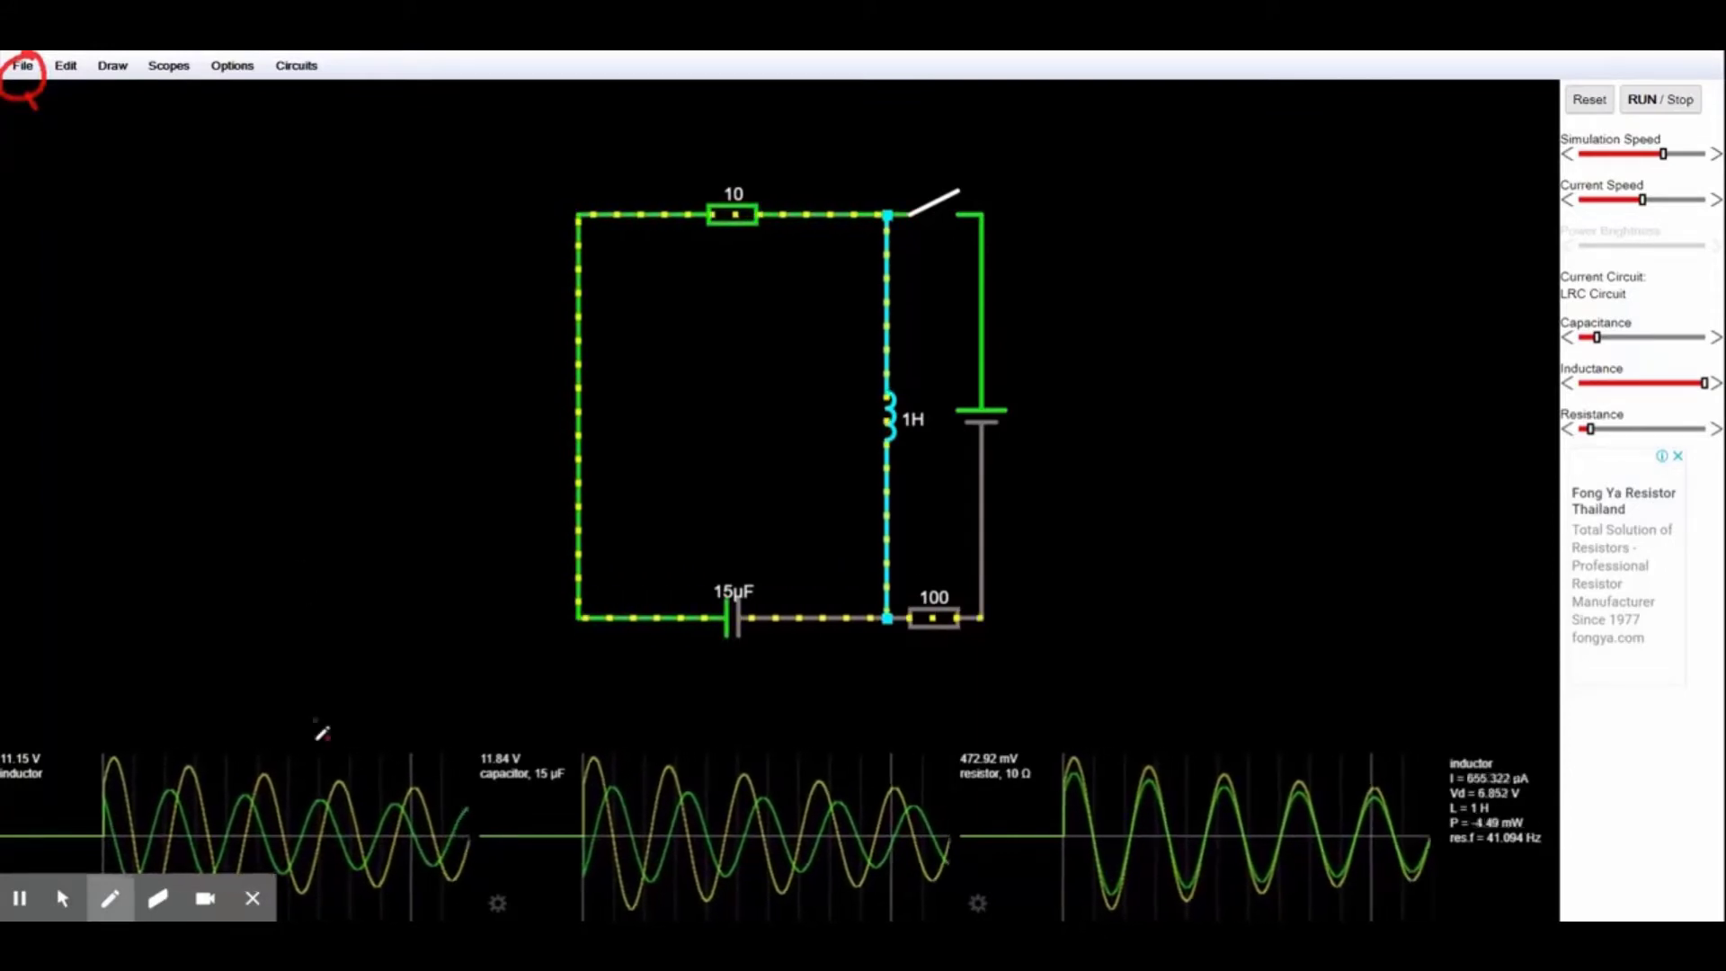
click(62, 898)
click(22, 65)
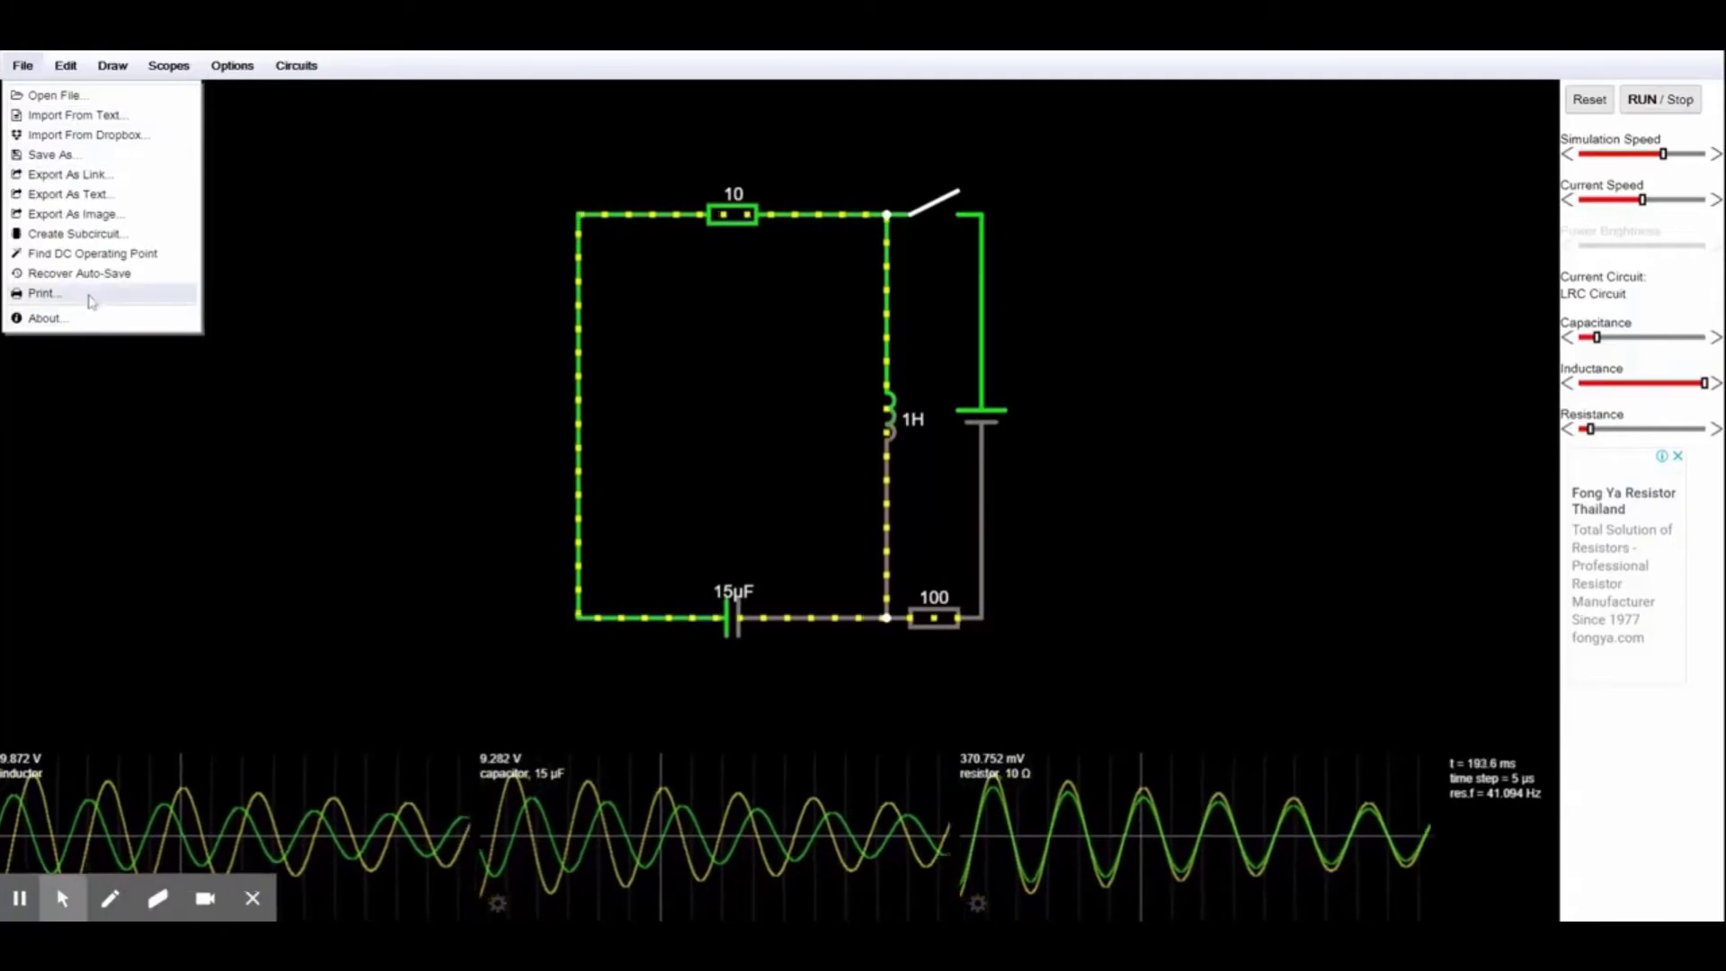
mouse_move(299, 65)
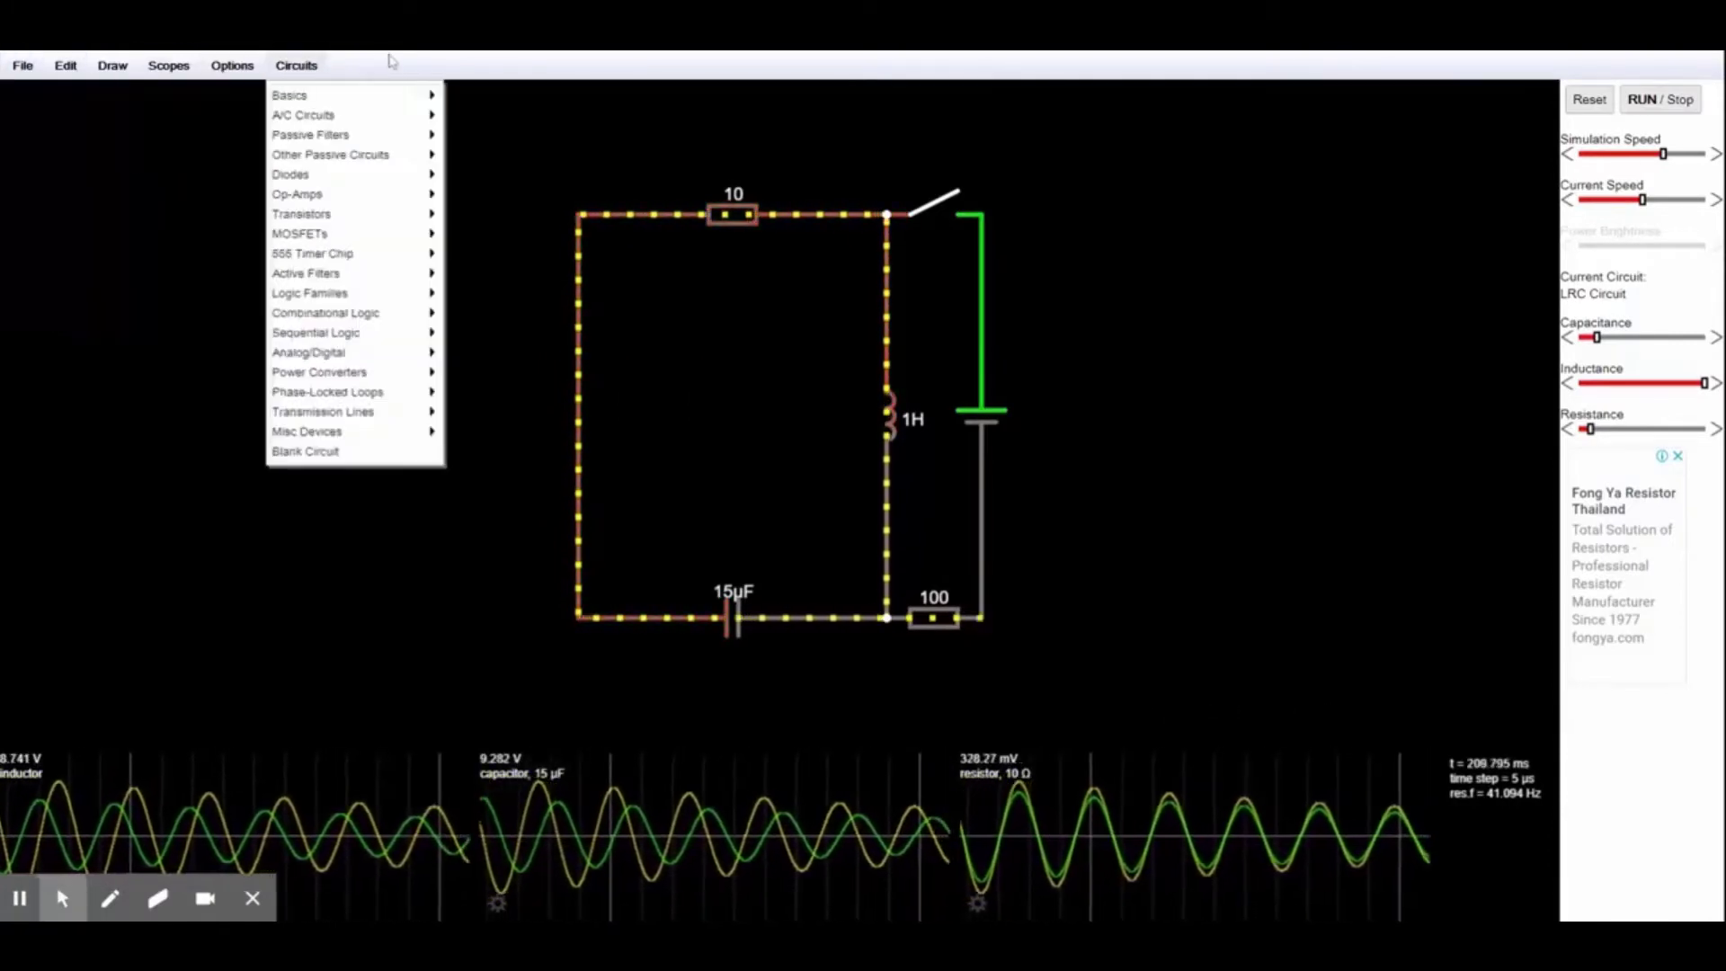
click(392, 62)
click(67, 66)
mouse_move(25, 66)
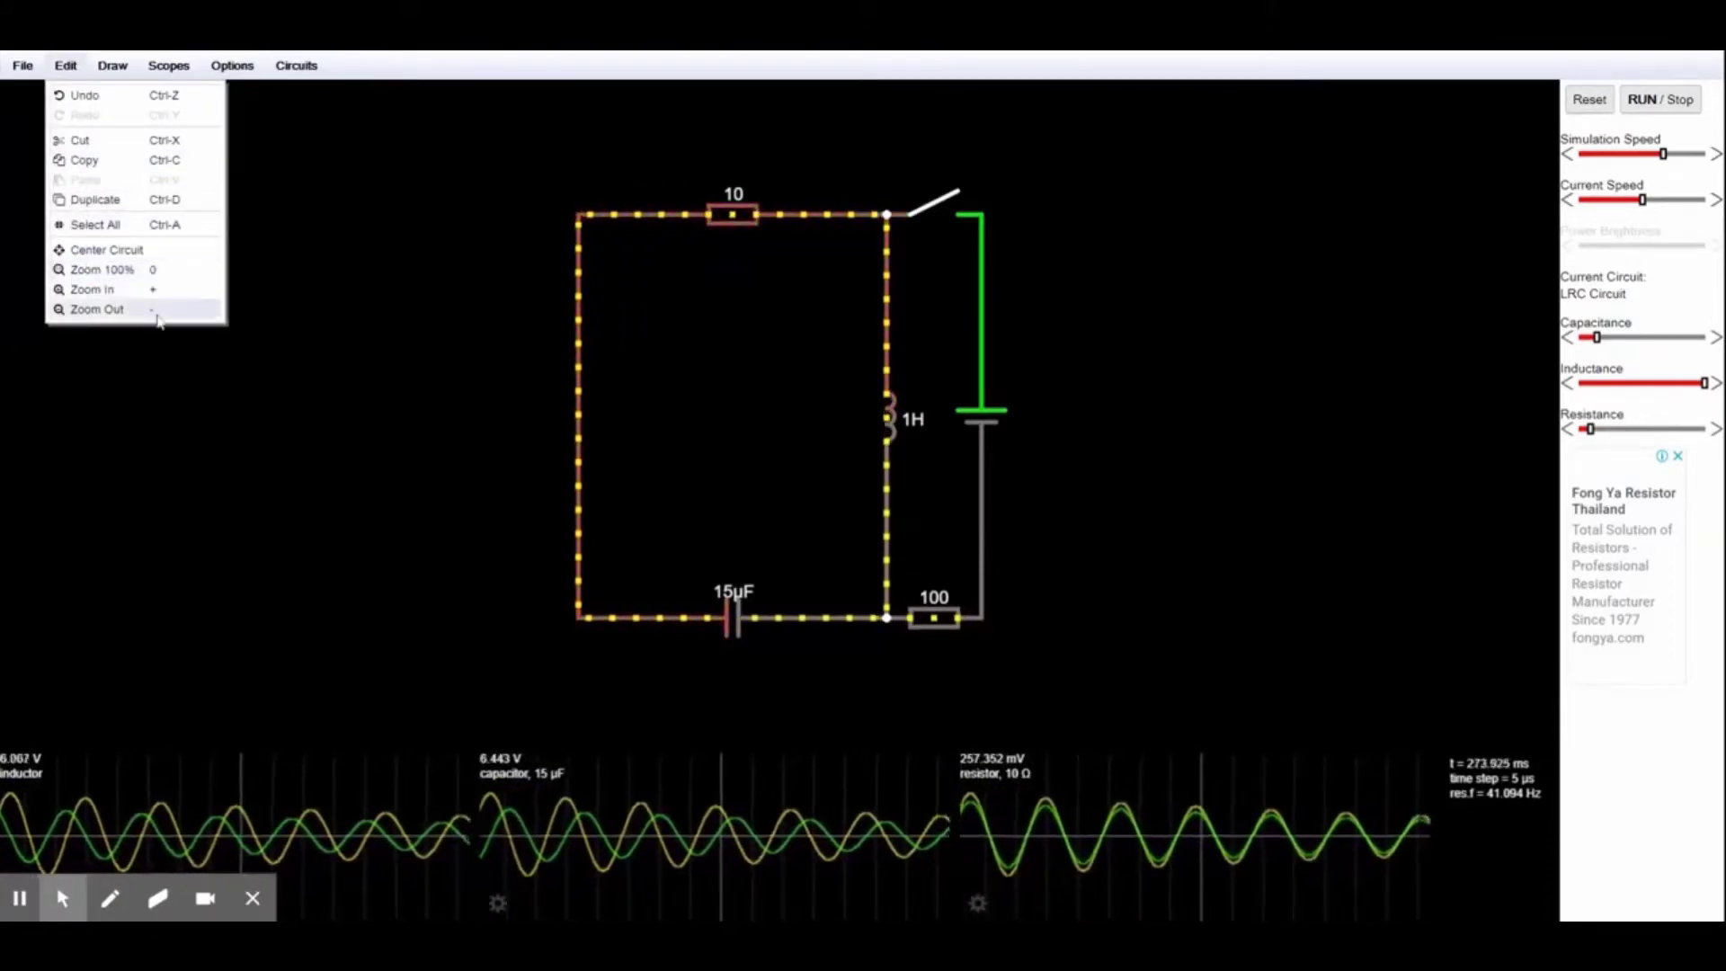
Place two connected two-terminal voltage sources in the empty area beside the LRC circuit.
mouse_move(124, 72)
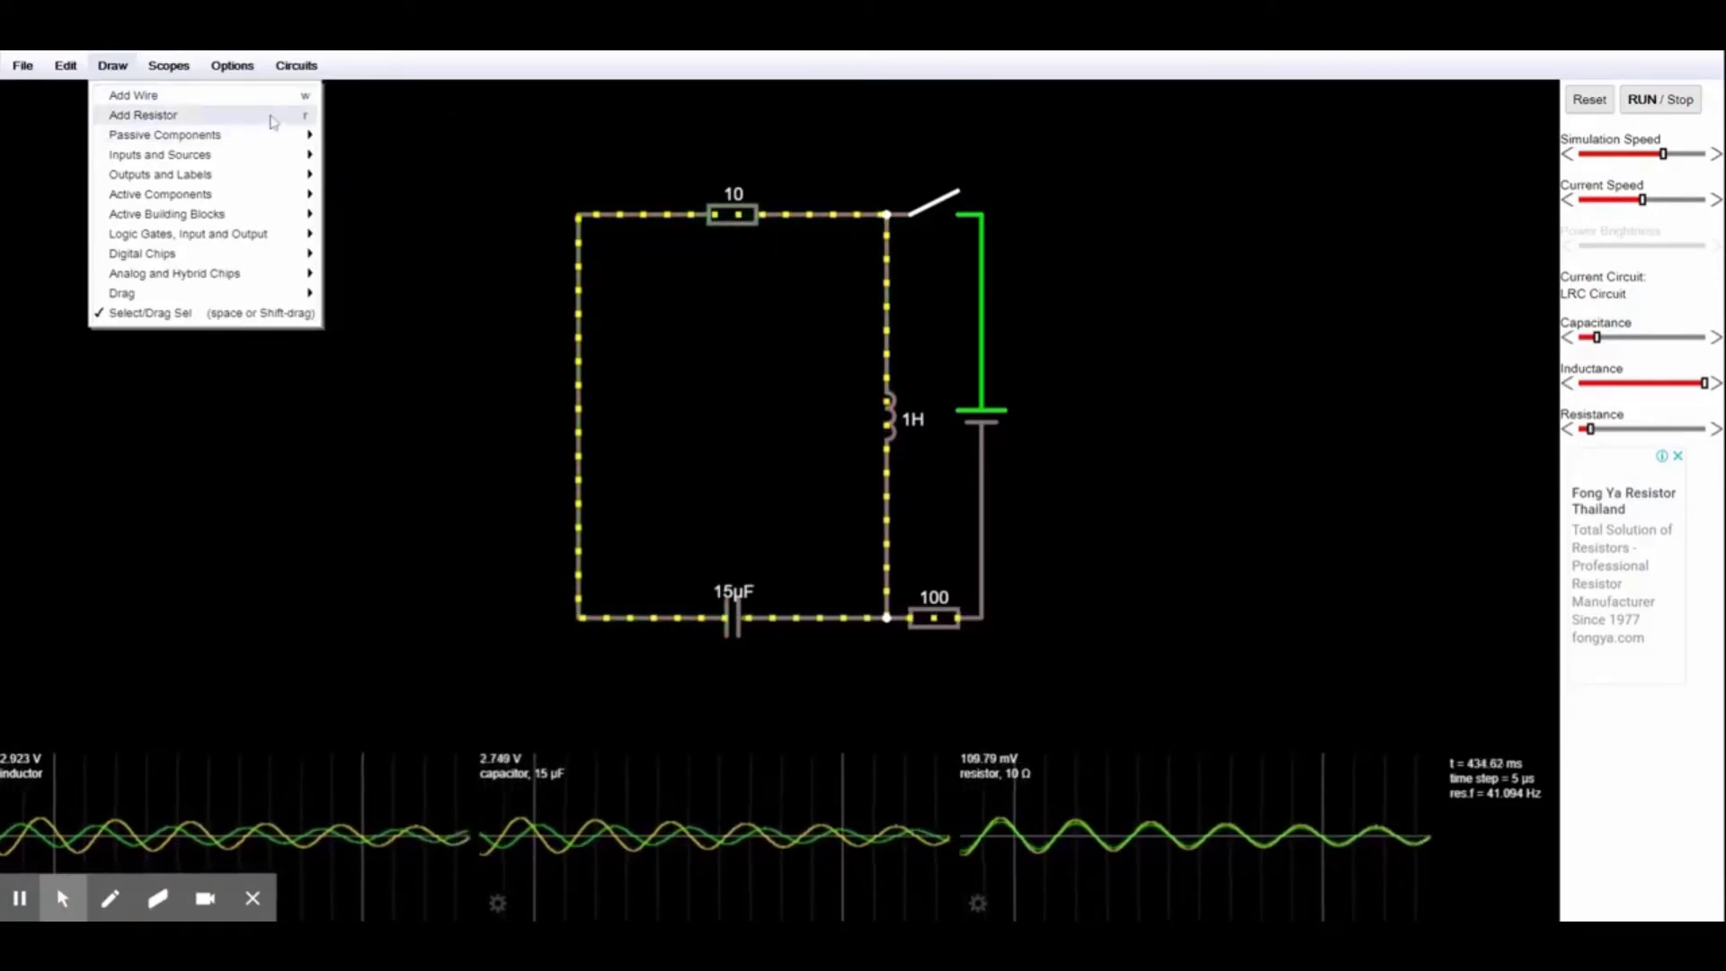
mouse_move(245, 137)
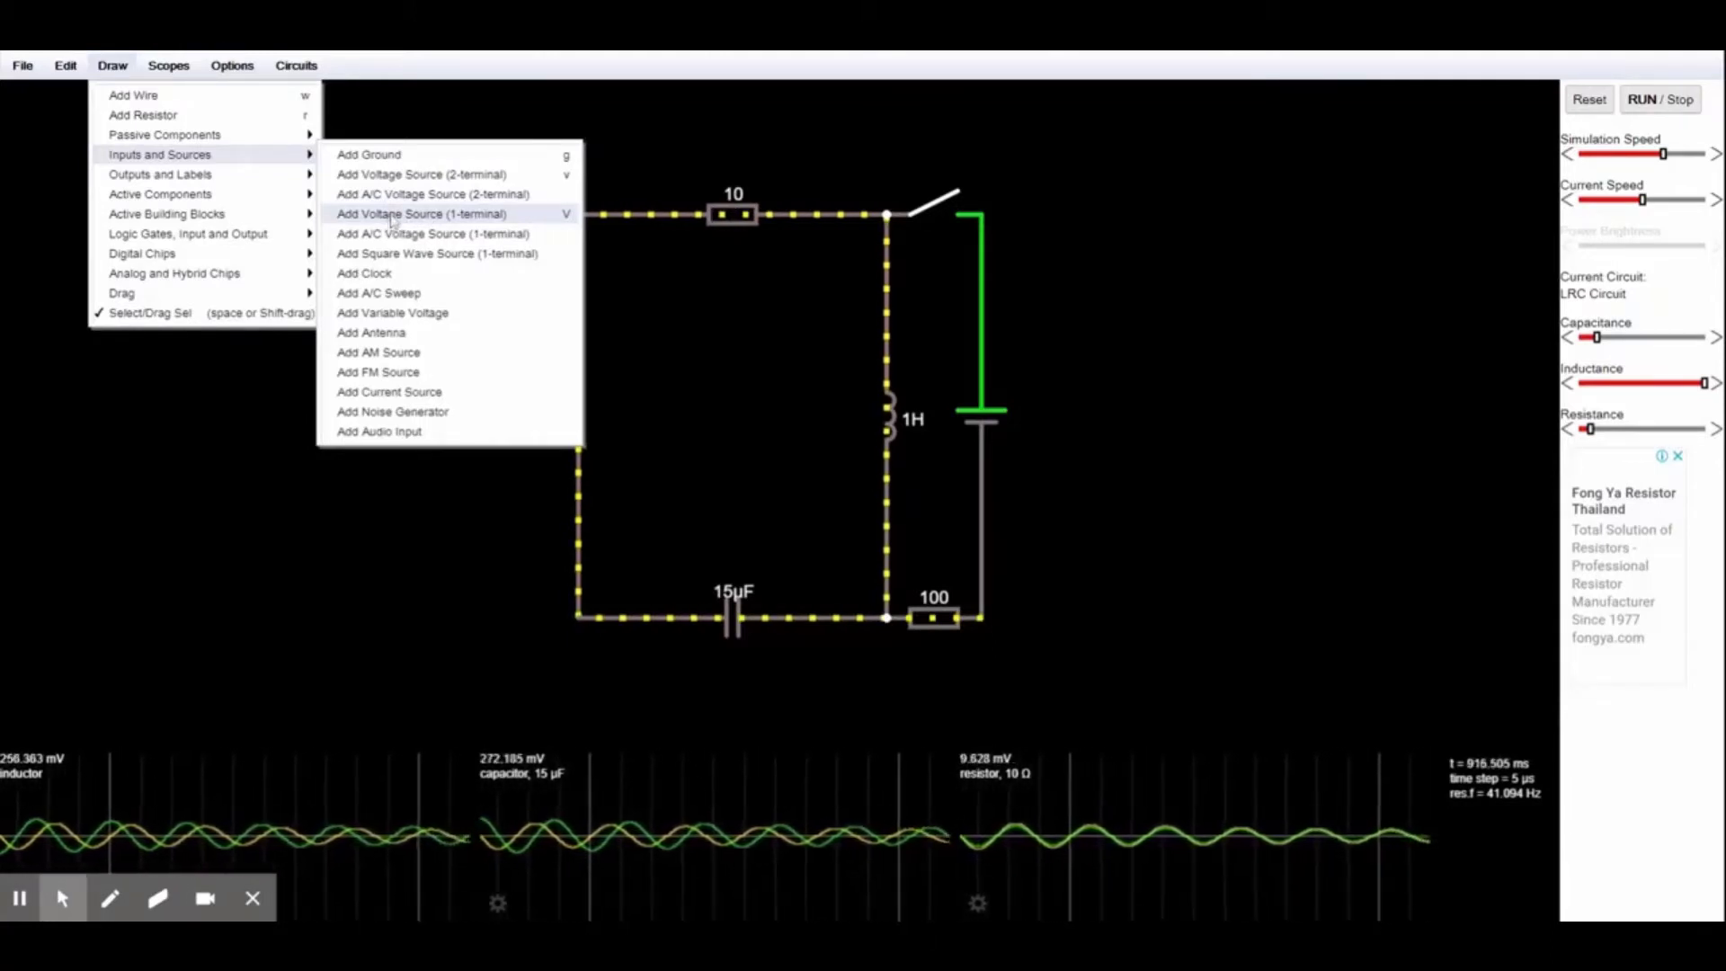
click(387, 178)
mouse_move(200, 168)
mouse_down()
mouse_move(223, 380)
mouse_move(80, 380)
mouse_up()
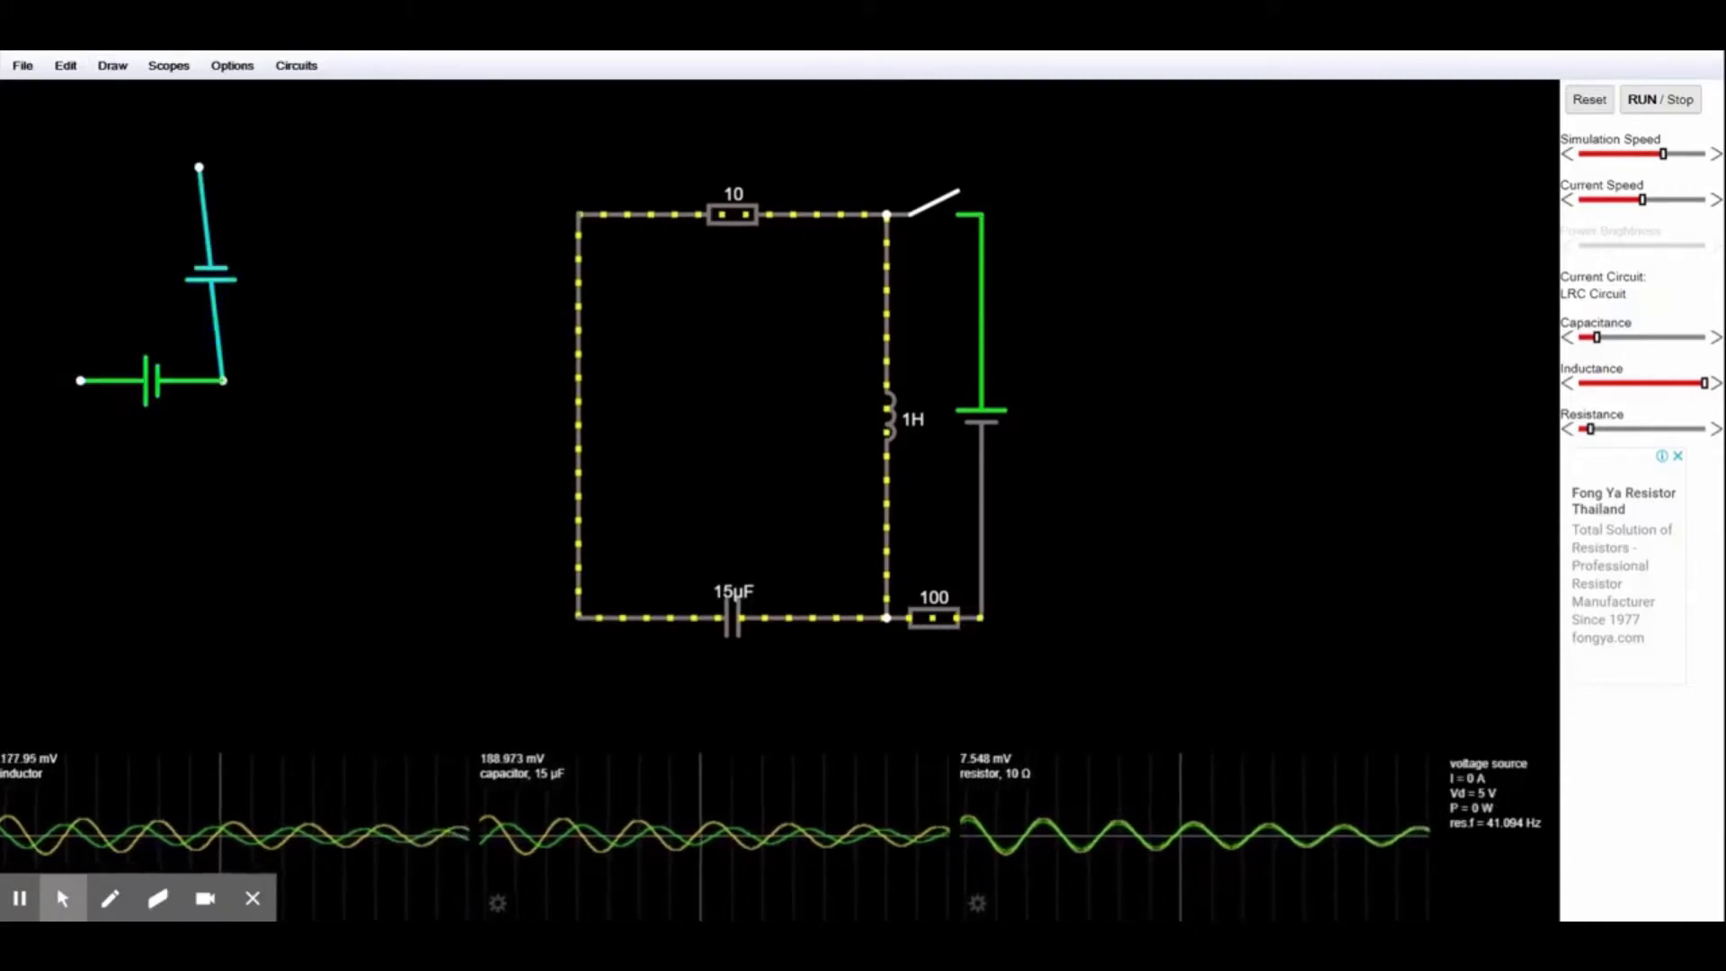
Add a vertical one-terminal voltage source between the two-terminal sources and the LRC circuit.
click(232, 67)
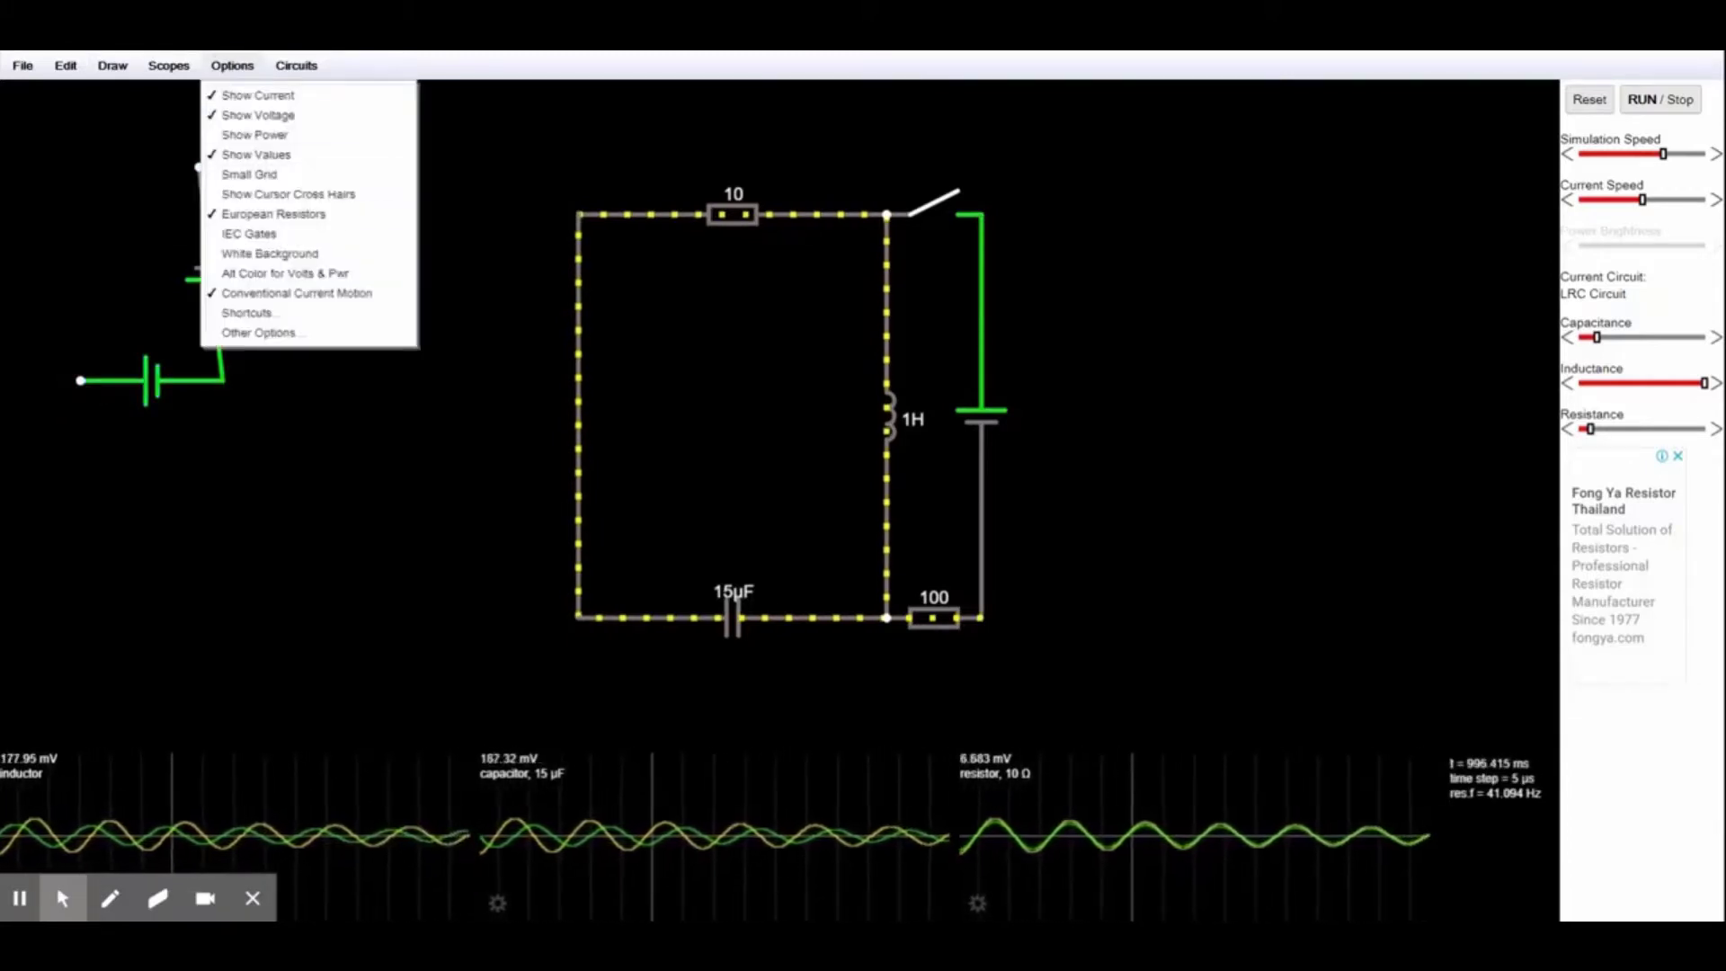
click(113, 66)
mouse_move(145, 162)
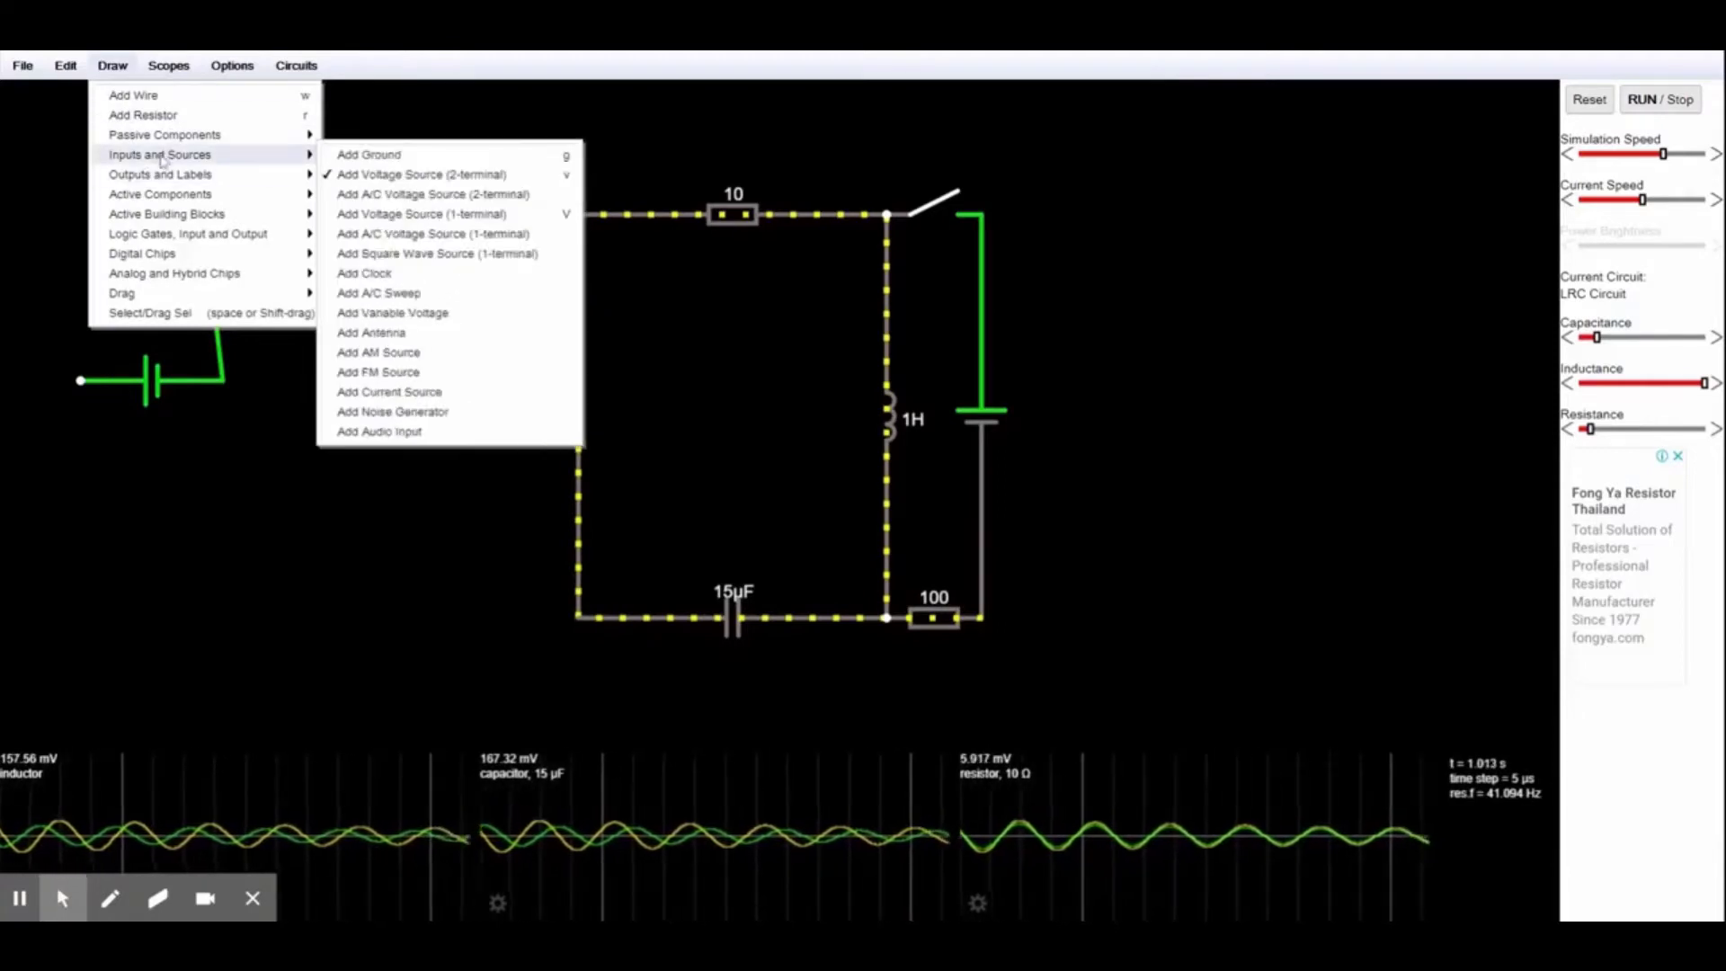
click(375, 223)
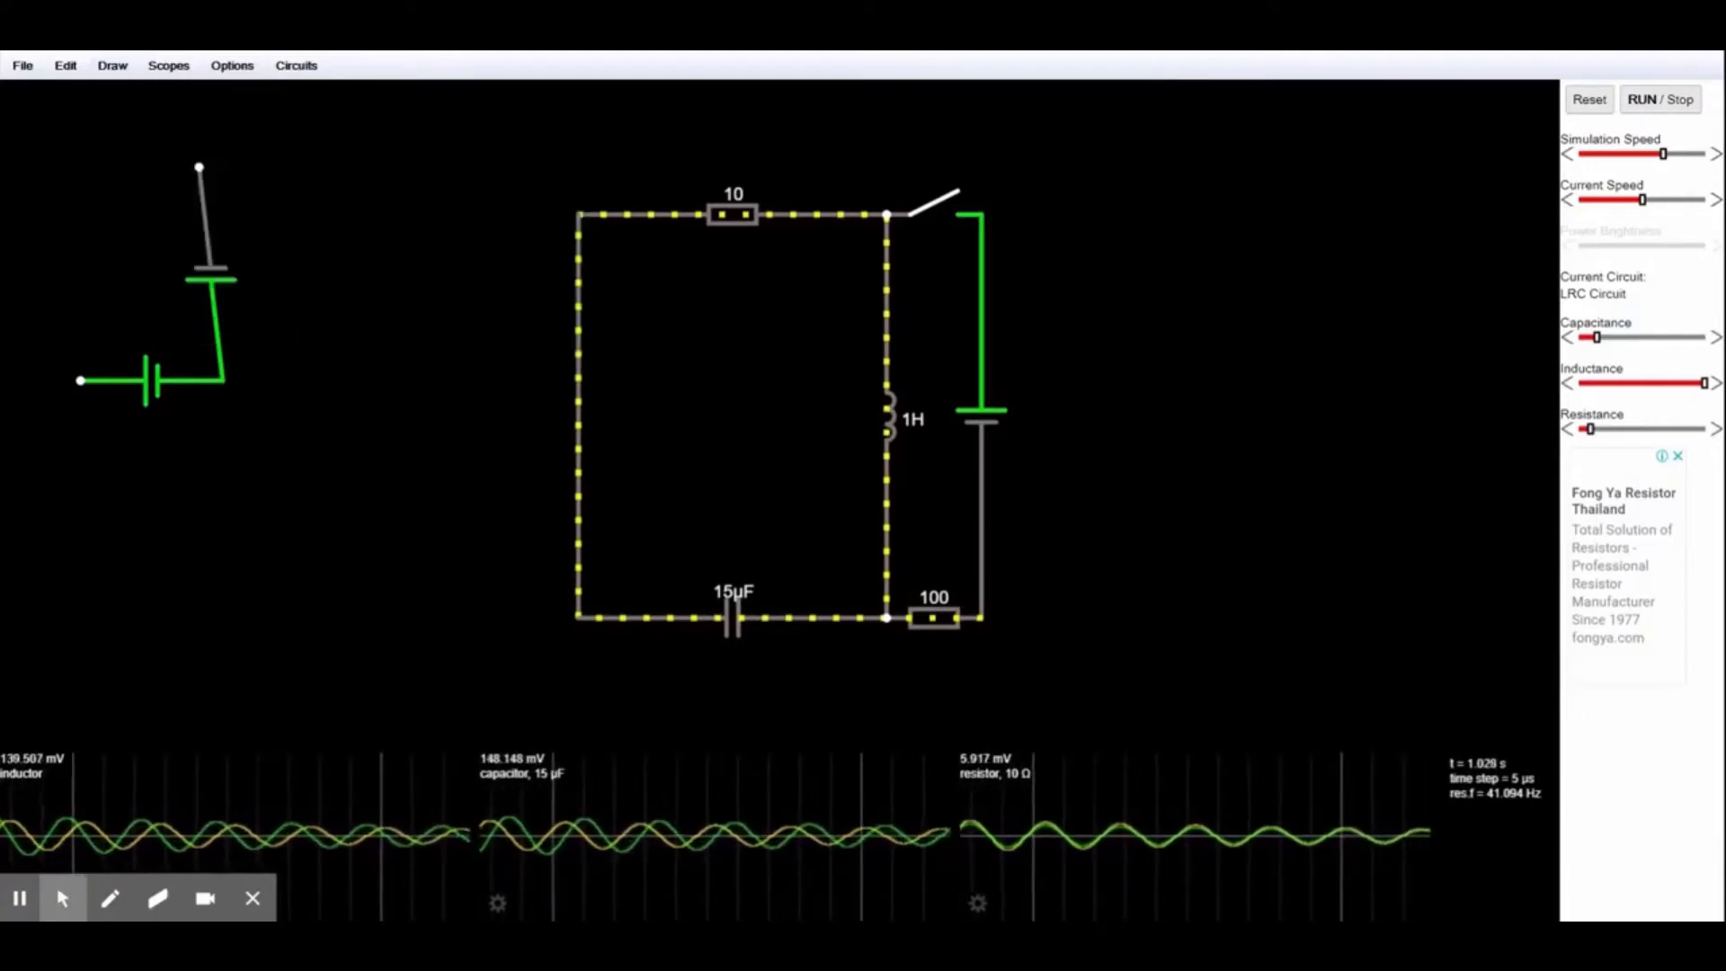
drag(365, 168, 369, 347)
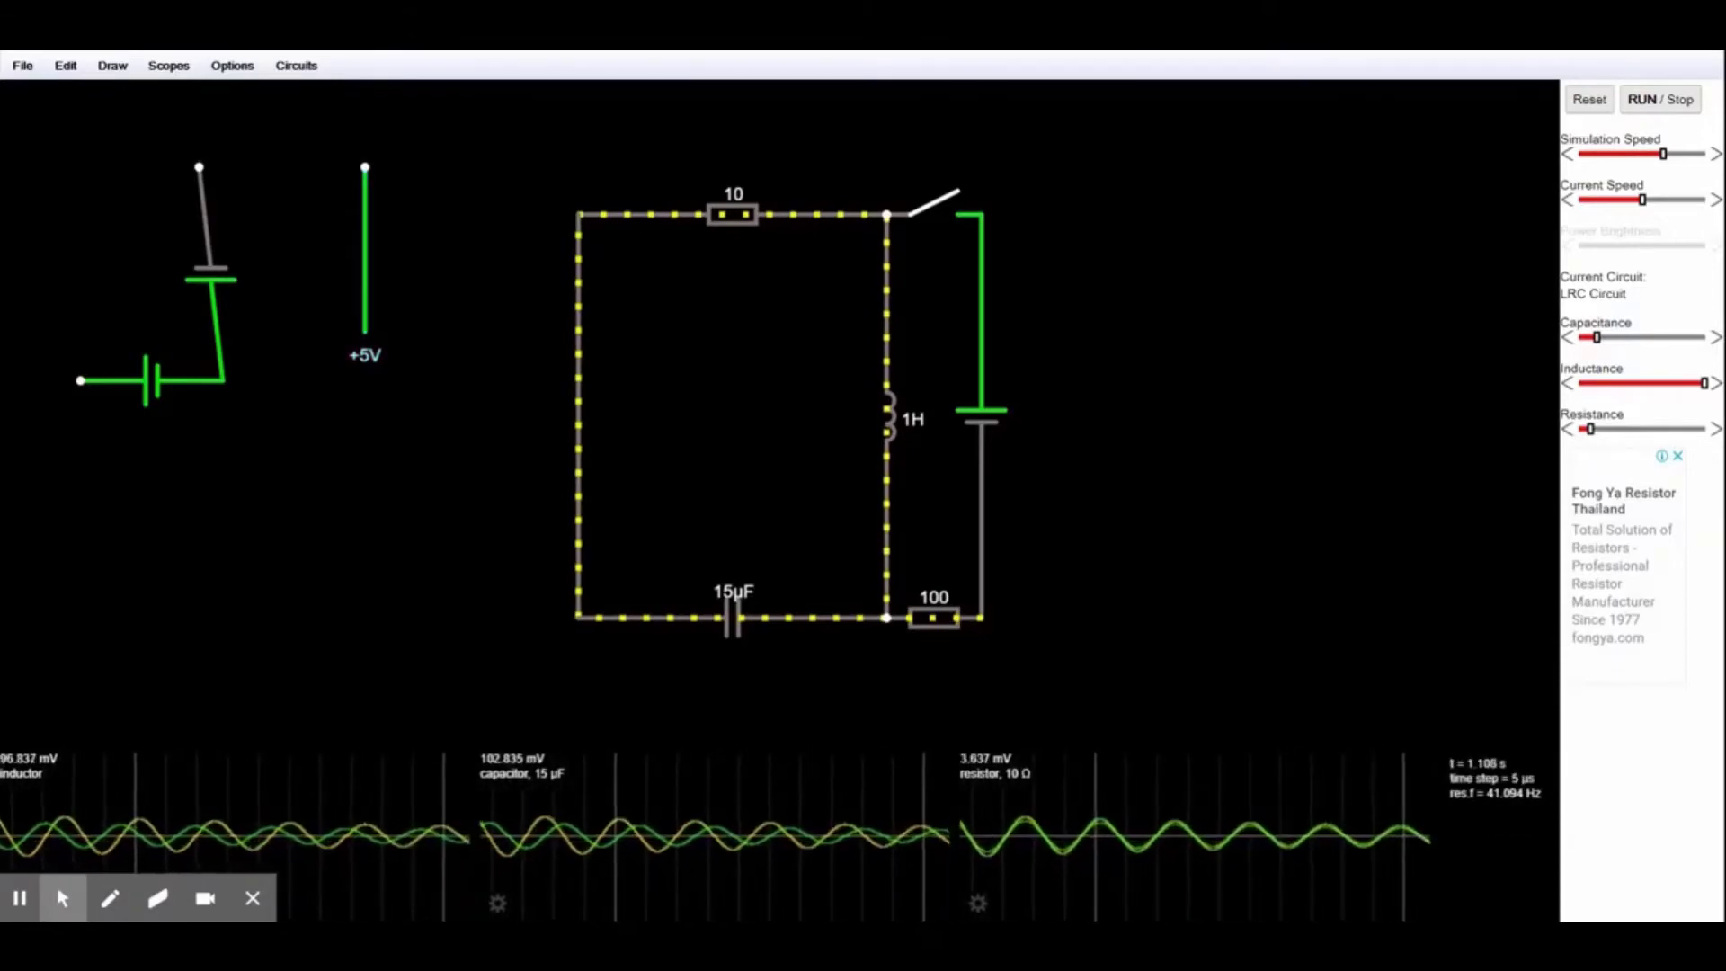
Delete the one-terminal and both two-terminal voltage sources added beside the LRC circuit.
click(371, 462)
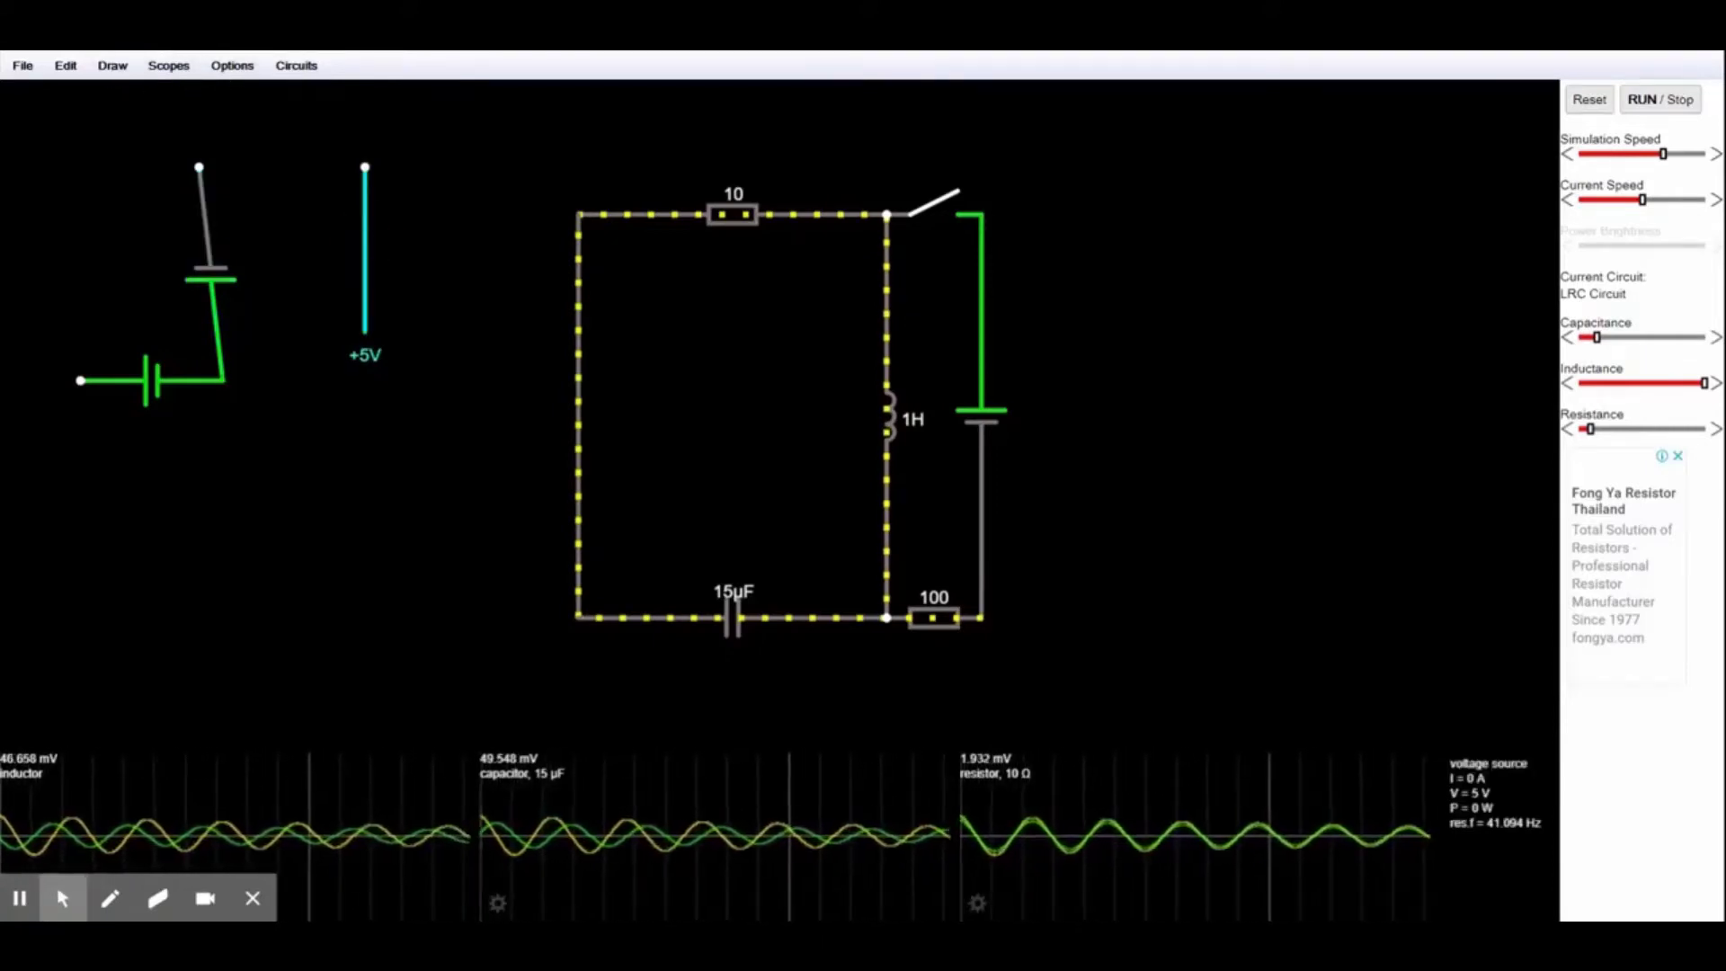
key(Delete)
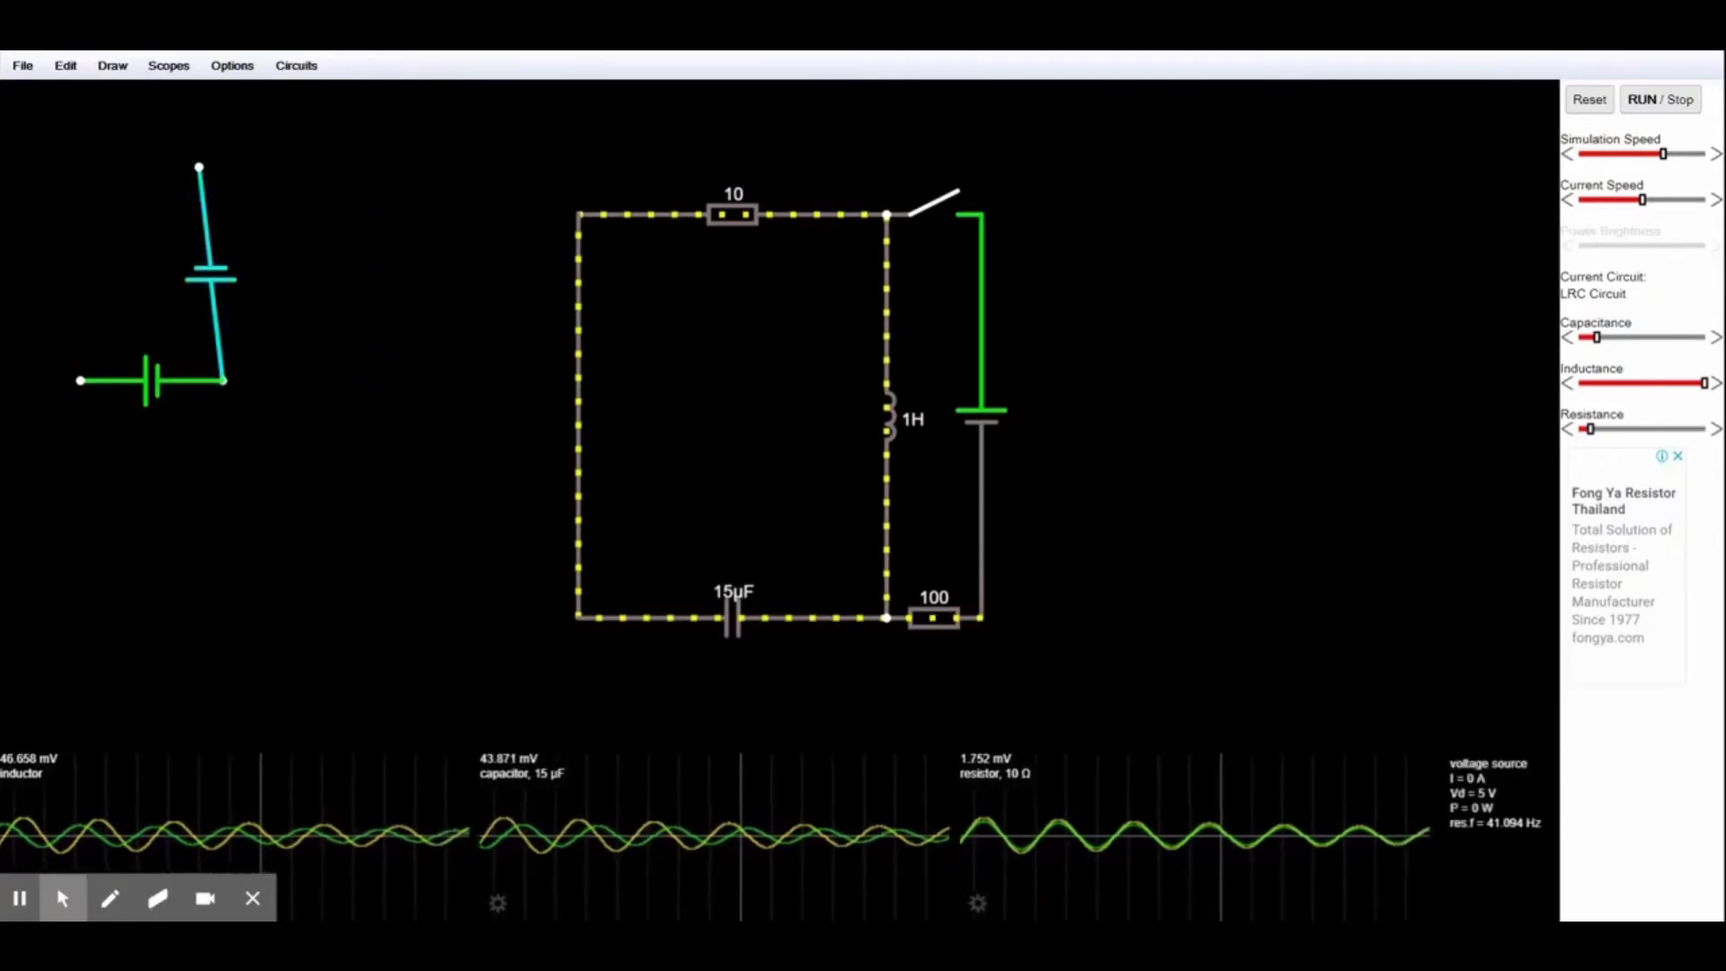
key(Delete)
key(Delete)
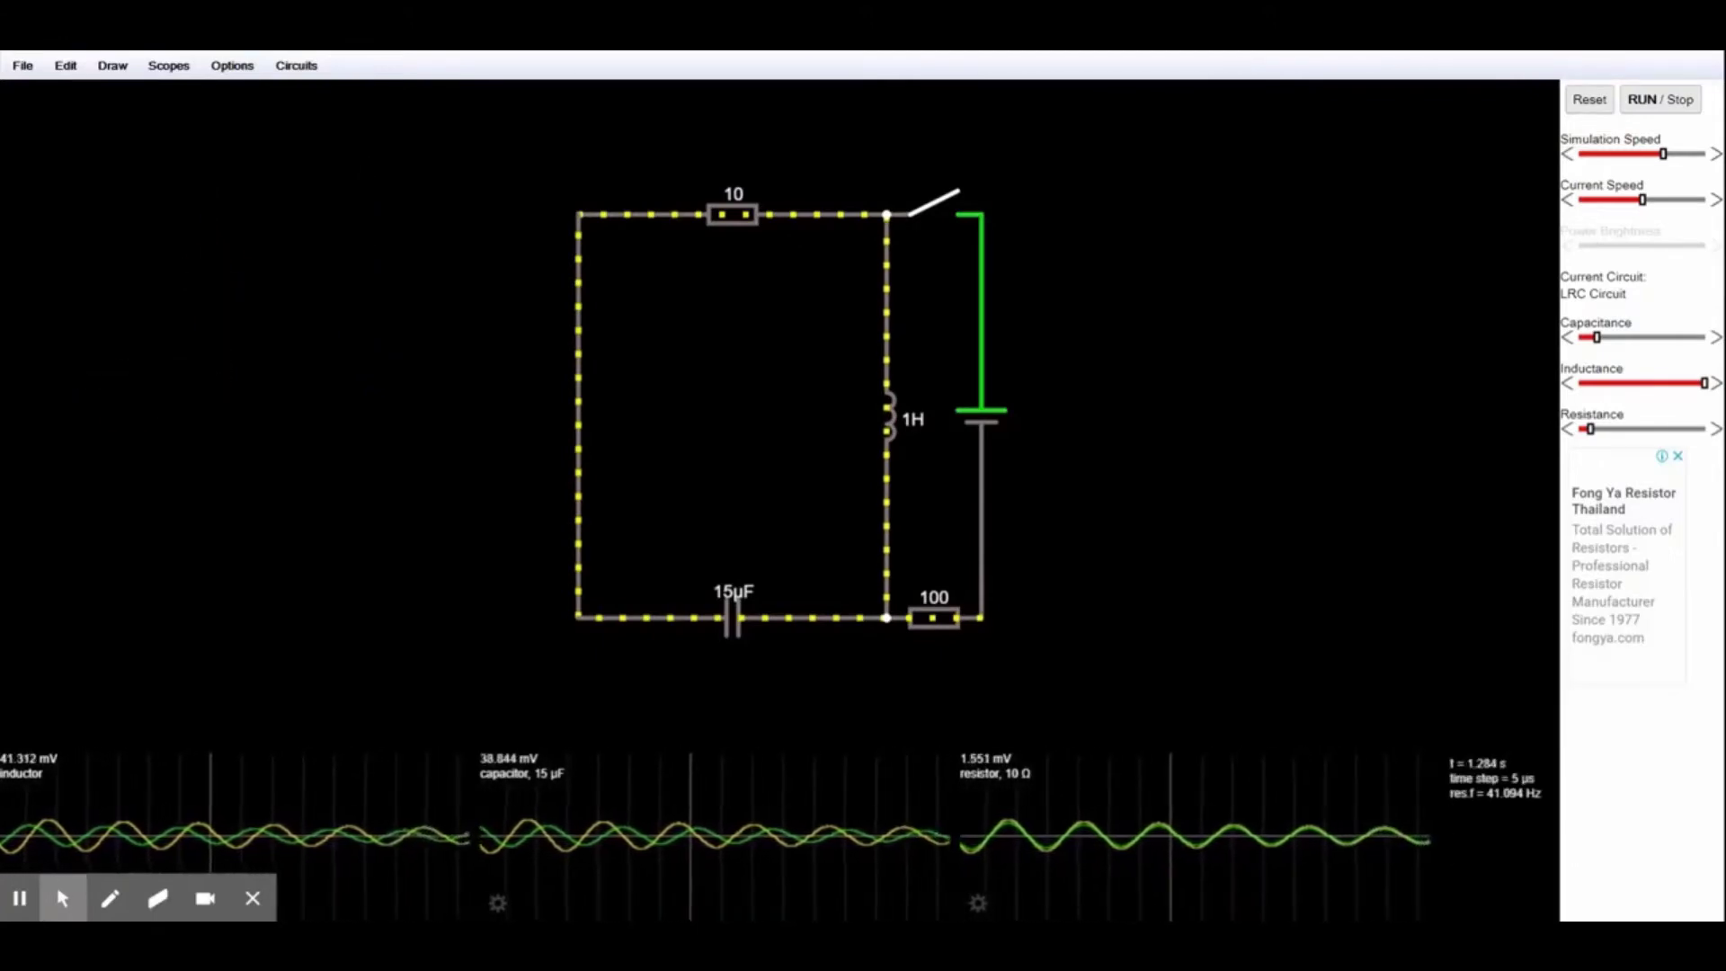
click(113, 66)
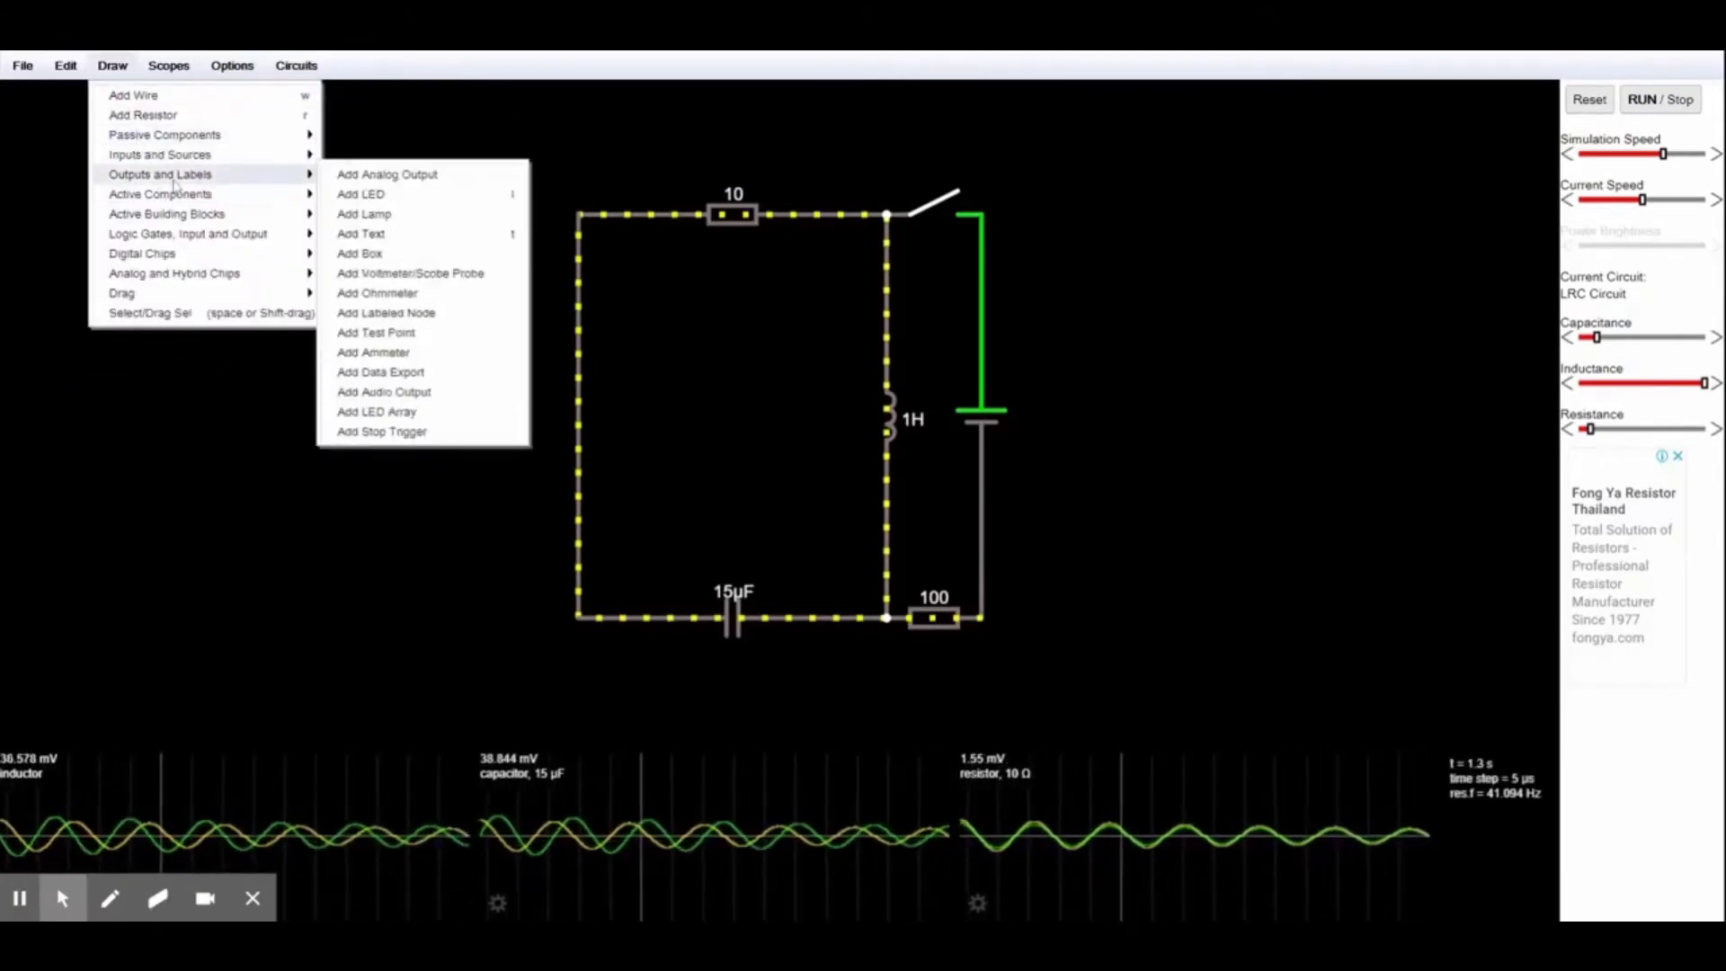
mouse_move(165, 177)
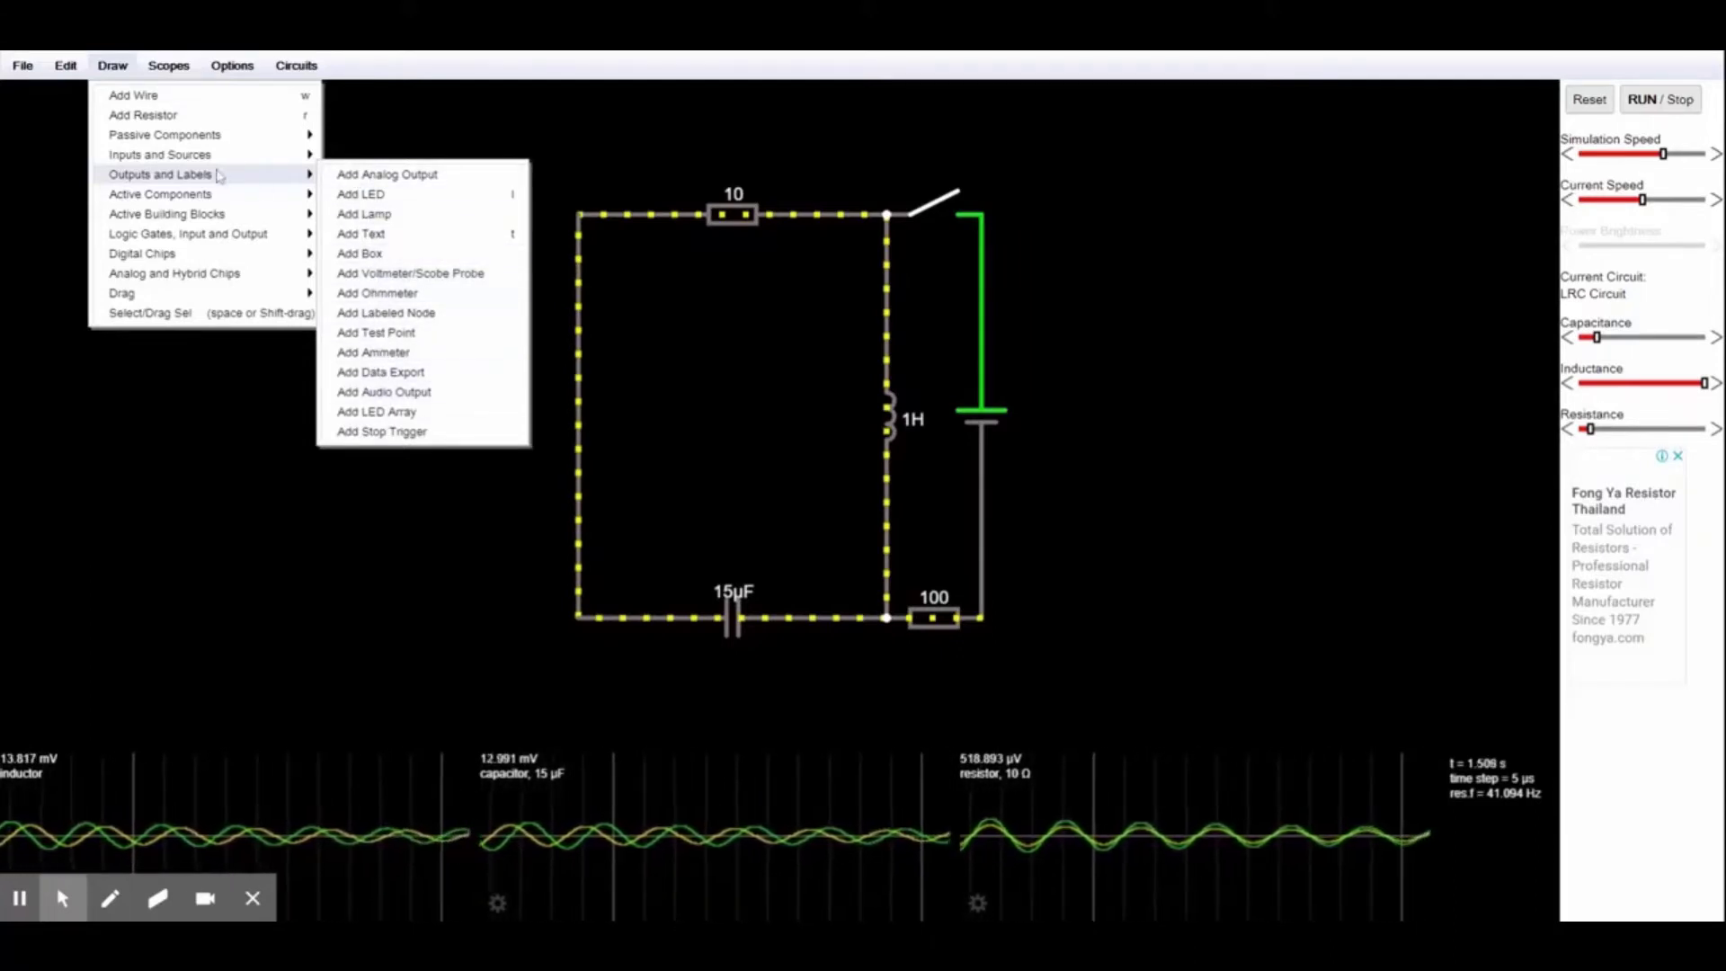
mouse_move(225, 202)
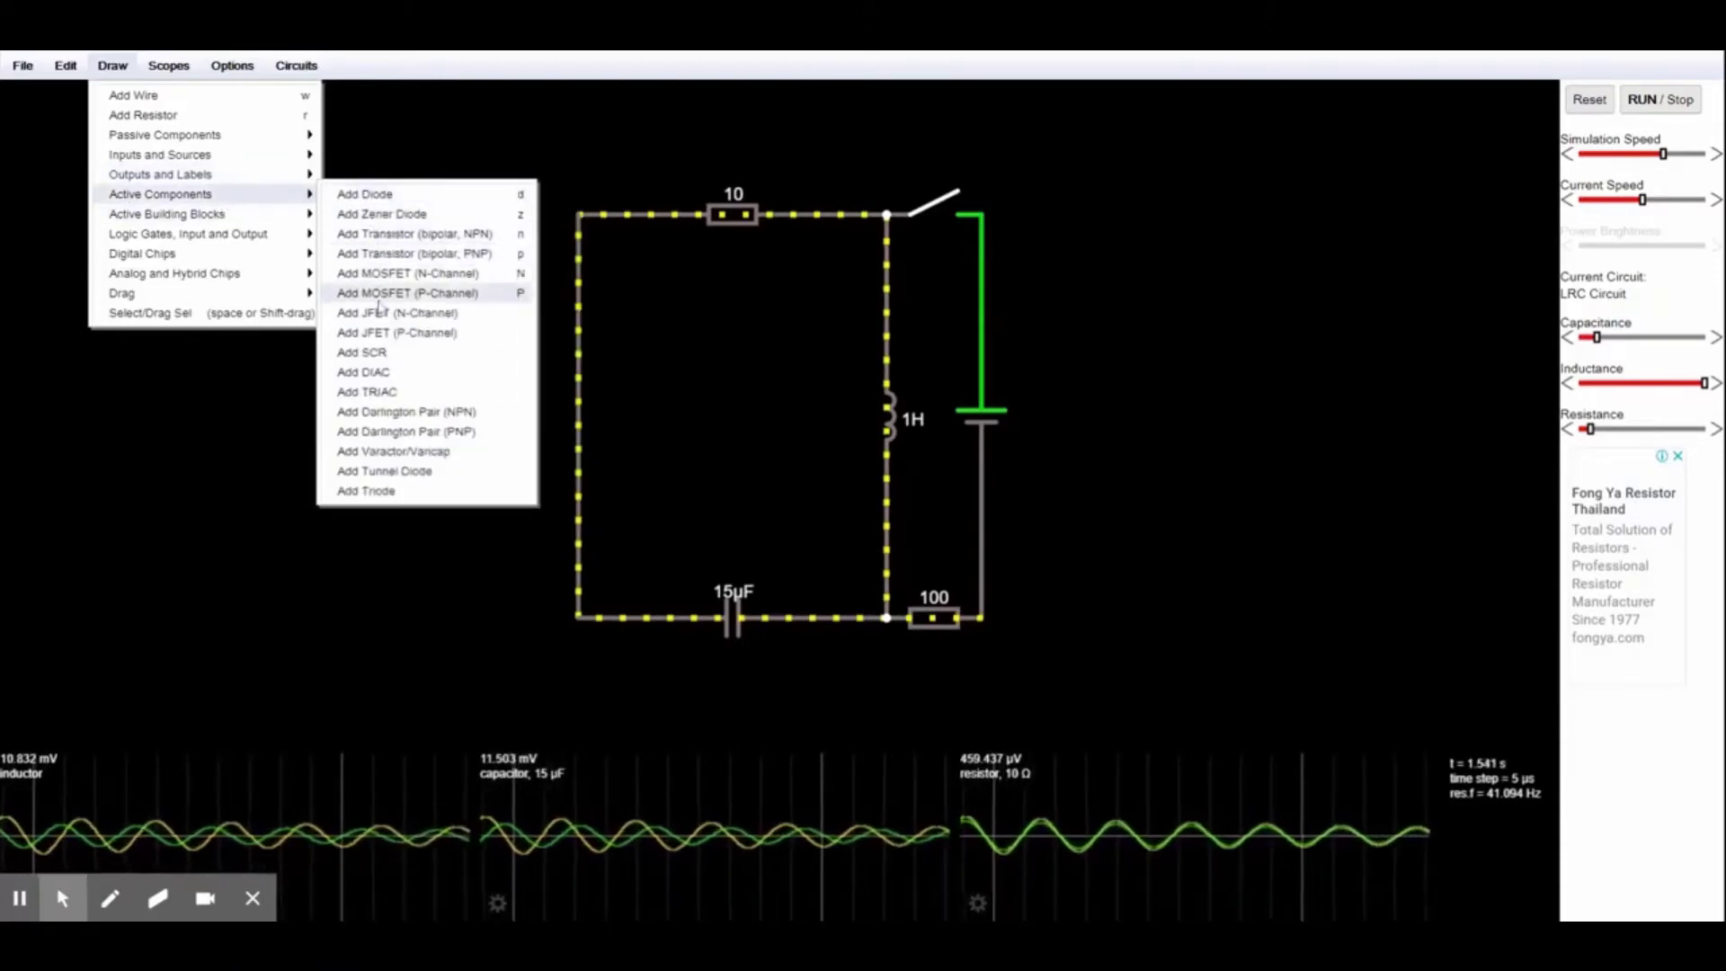
mouse_move(224, 241)
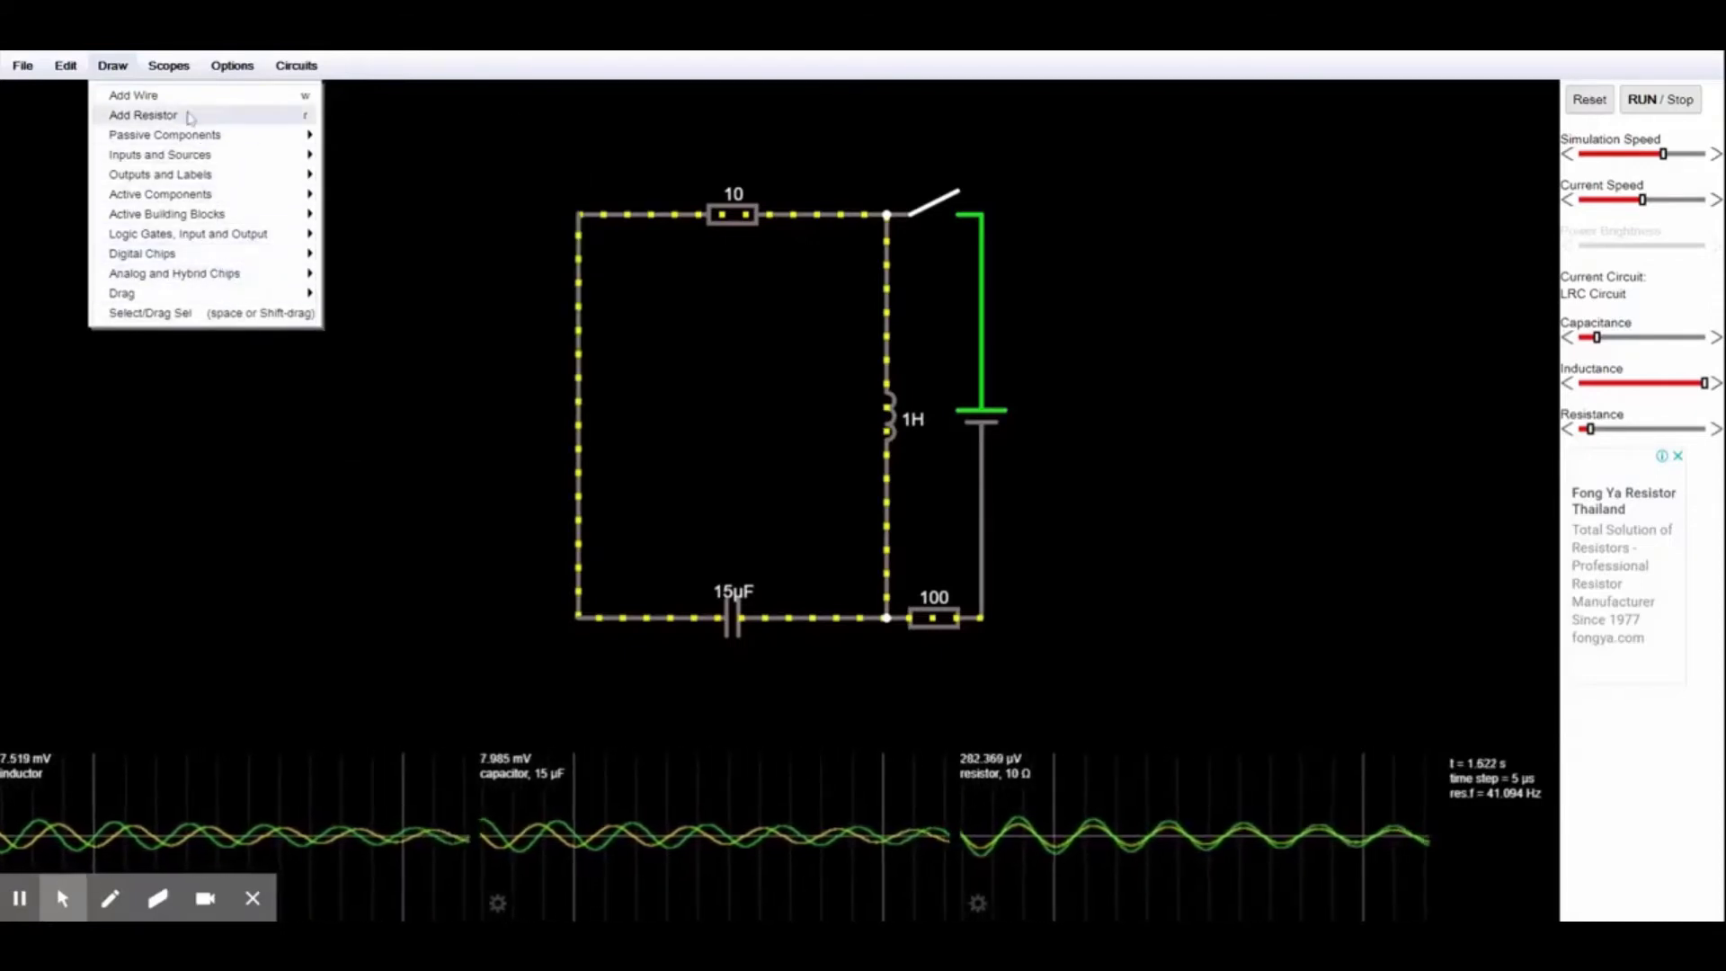
mouse_move(234, 72)
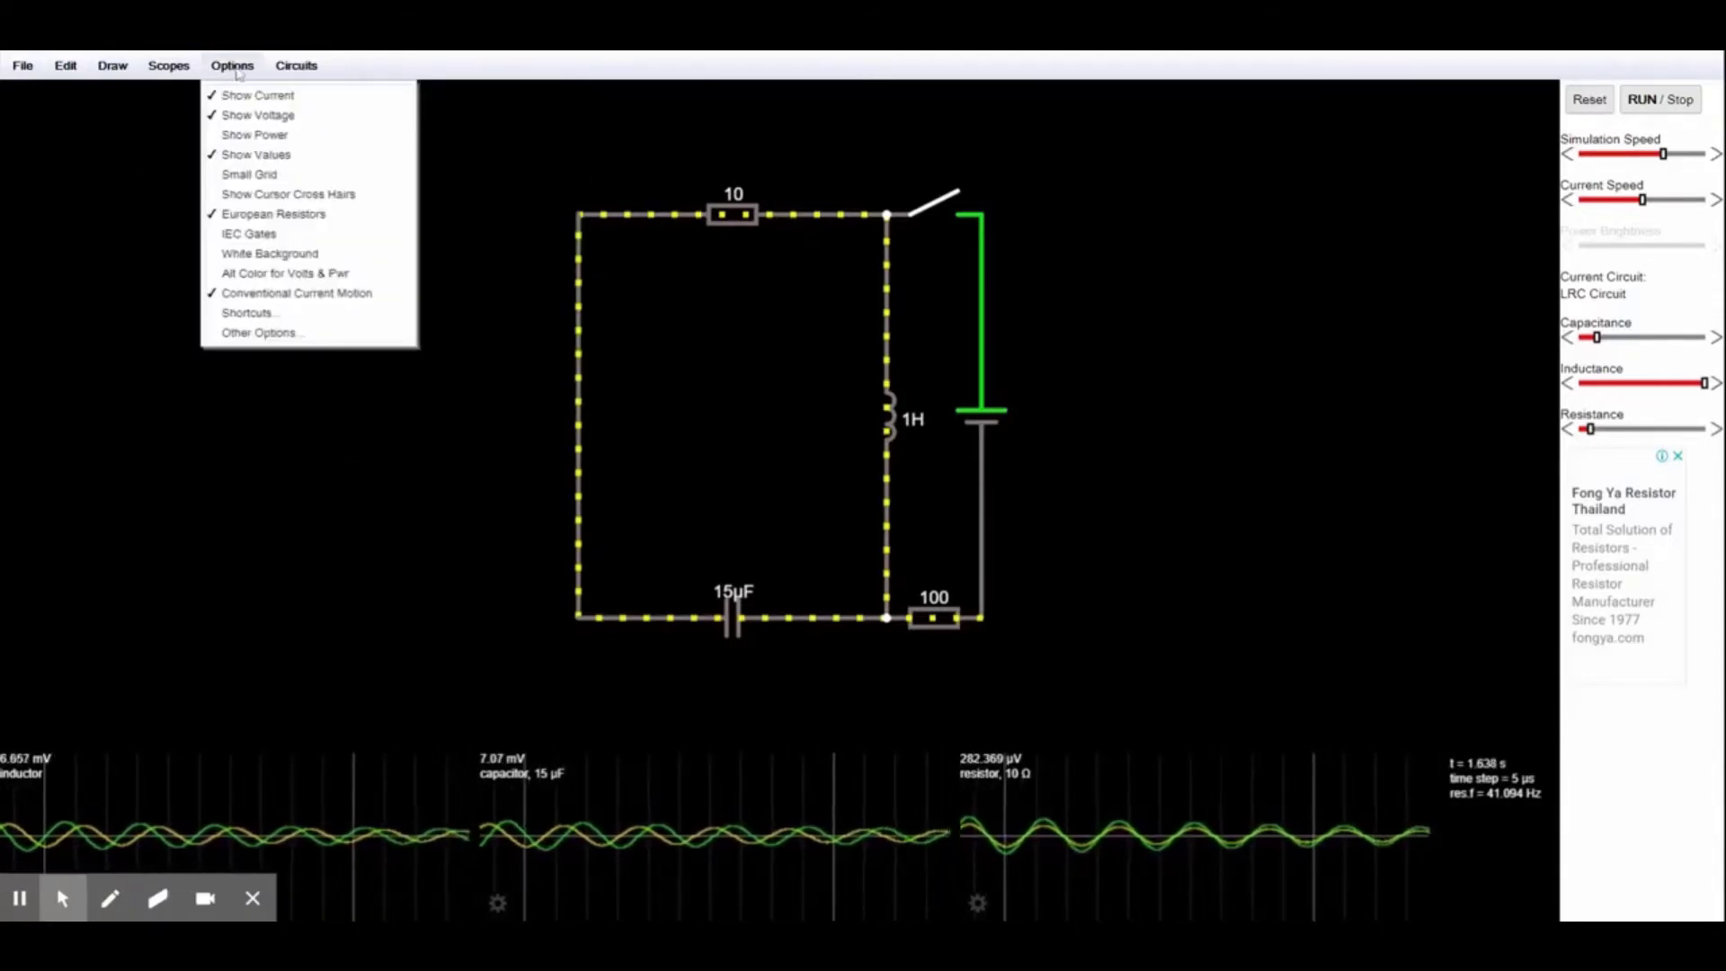
Replace the sample LRC circuit with a blank circuit.
mouse_move(301, 71)
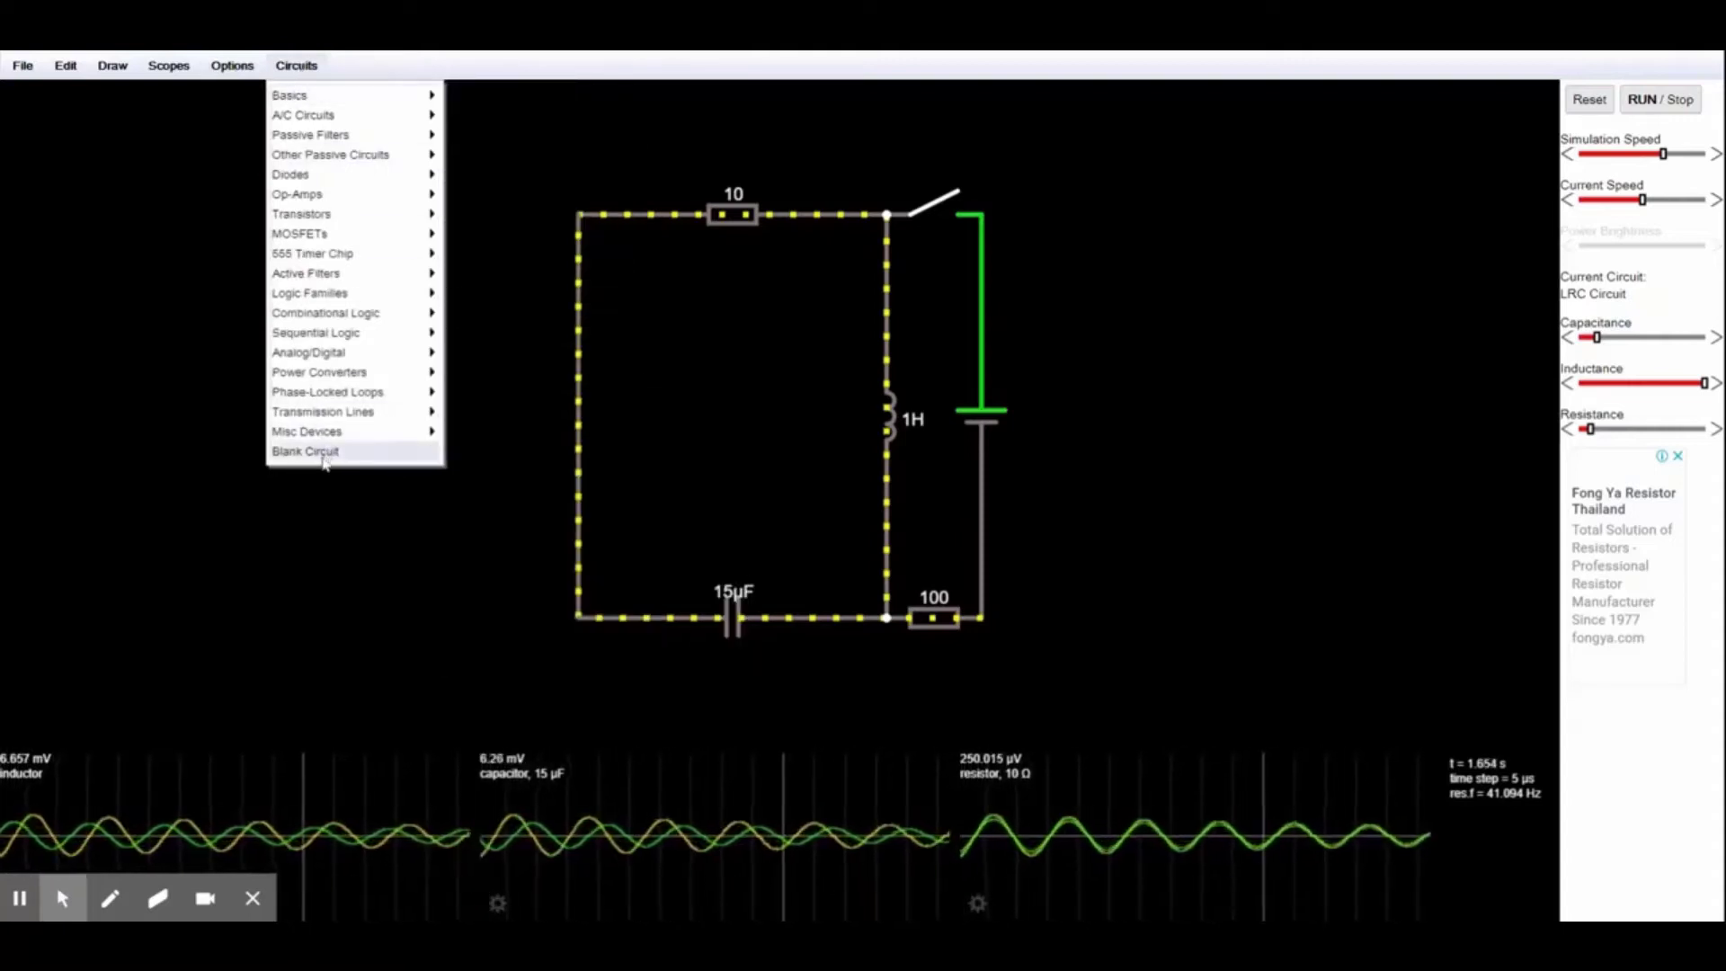
mouse_move(274, 99)
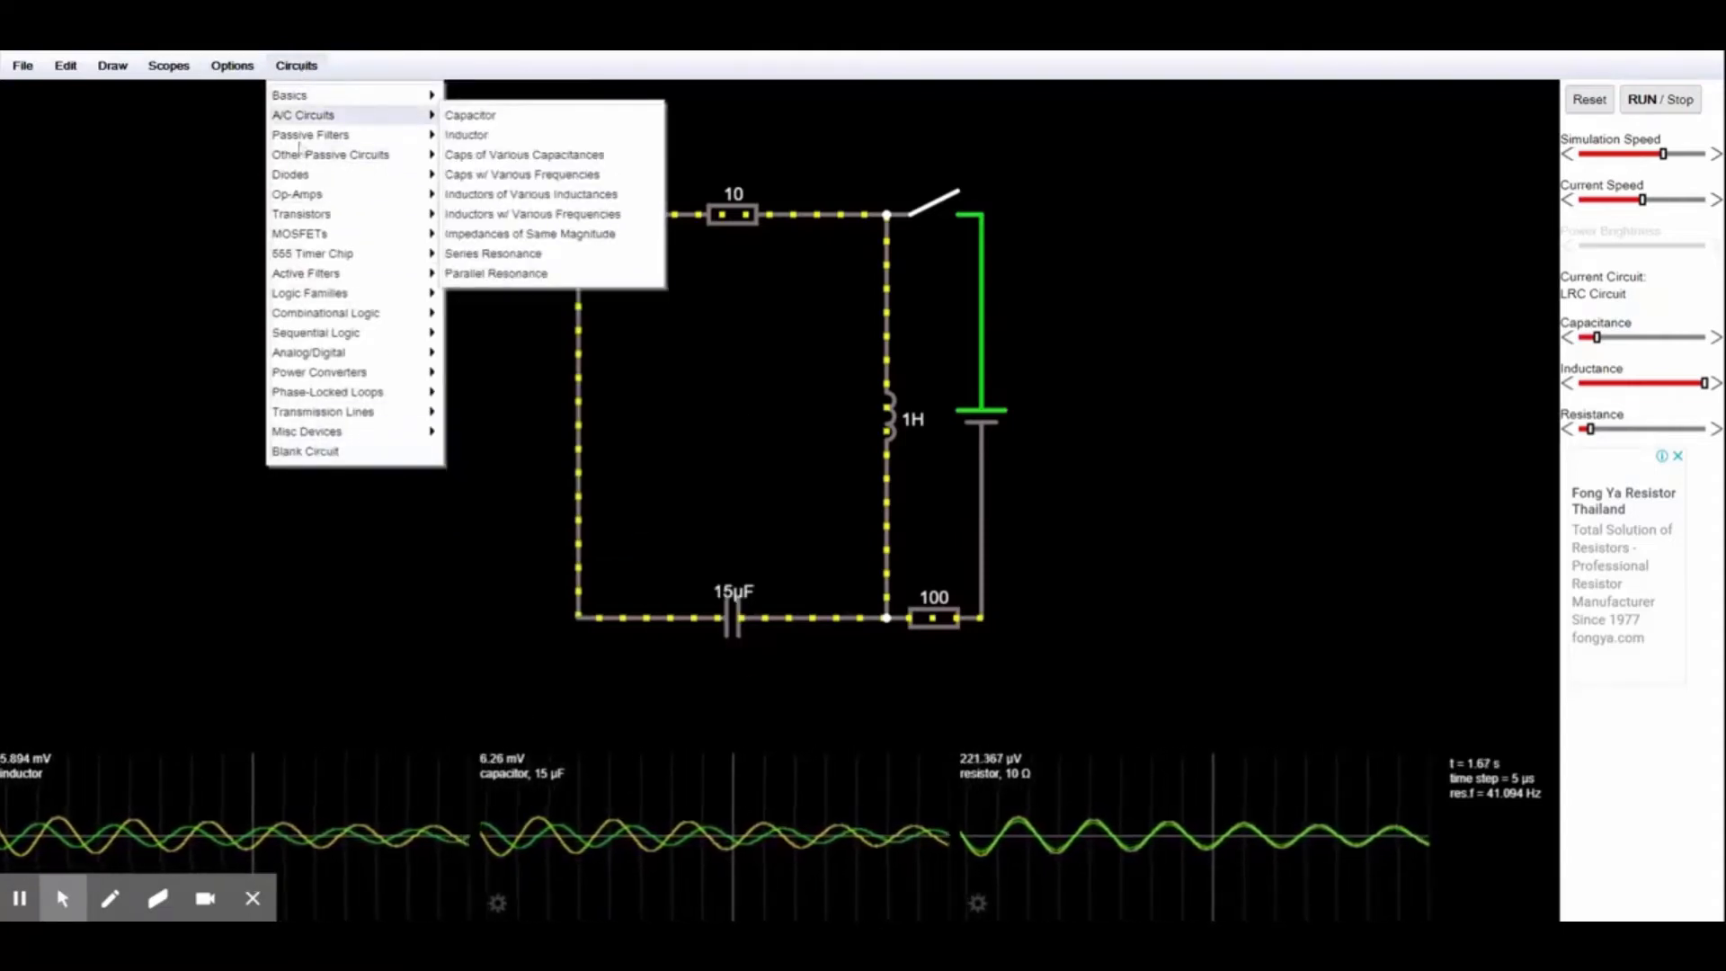
click(300, 452)
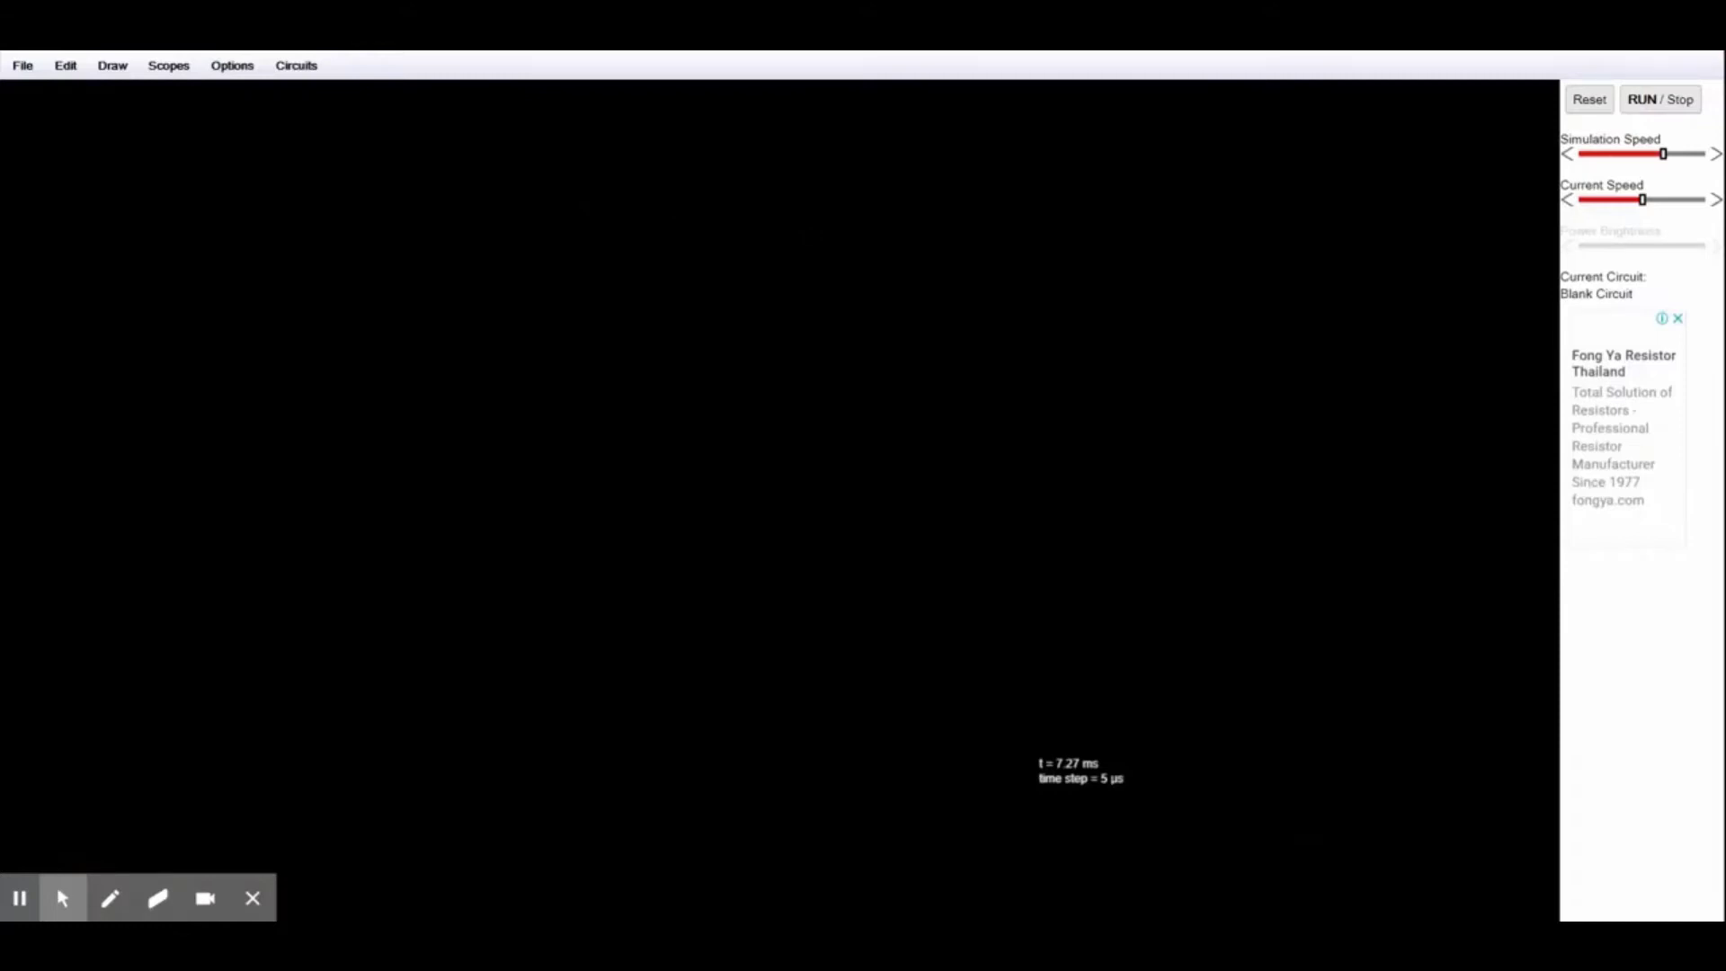
Draw a horizontal resistor in the upper part of the blank circuit canvas.
click(116, 74)
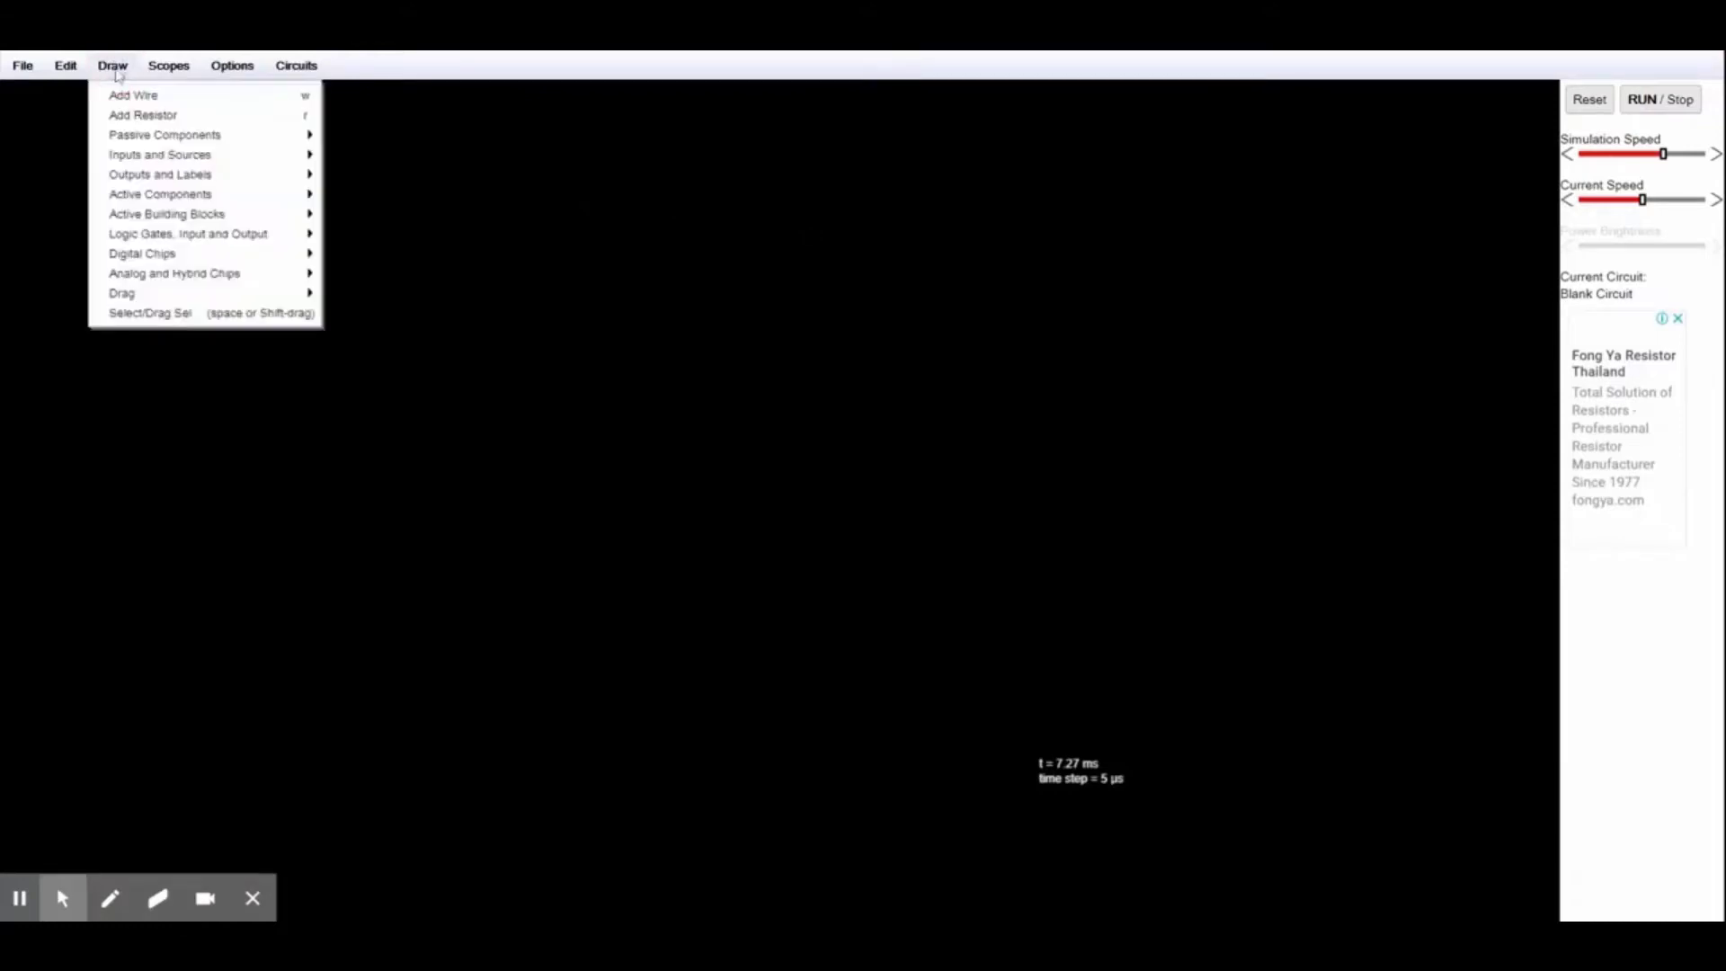
click(133, 114)
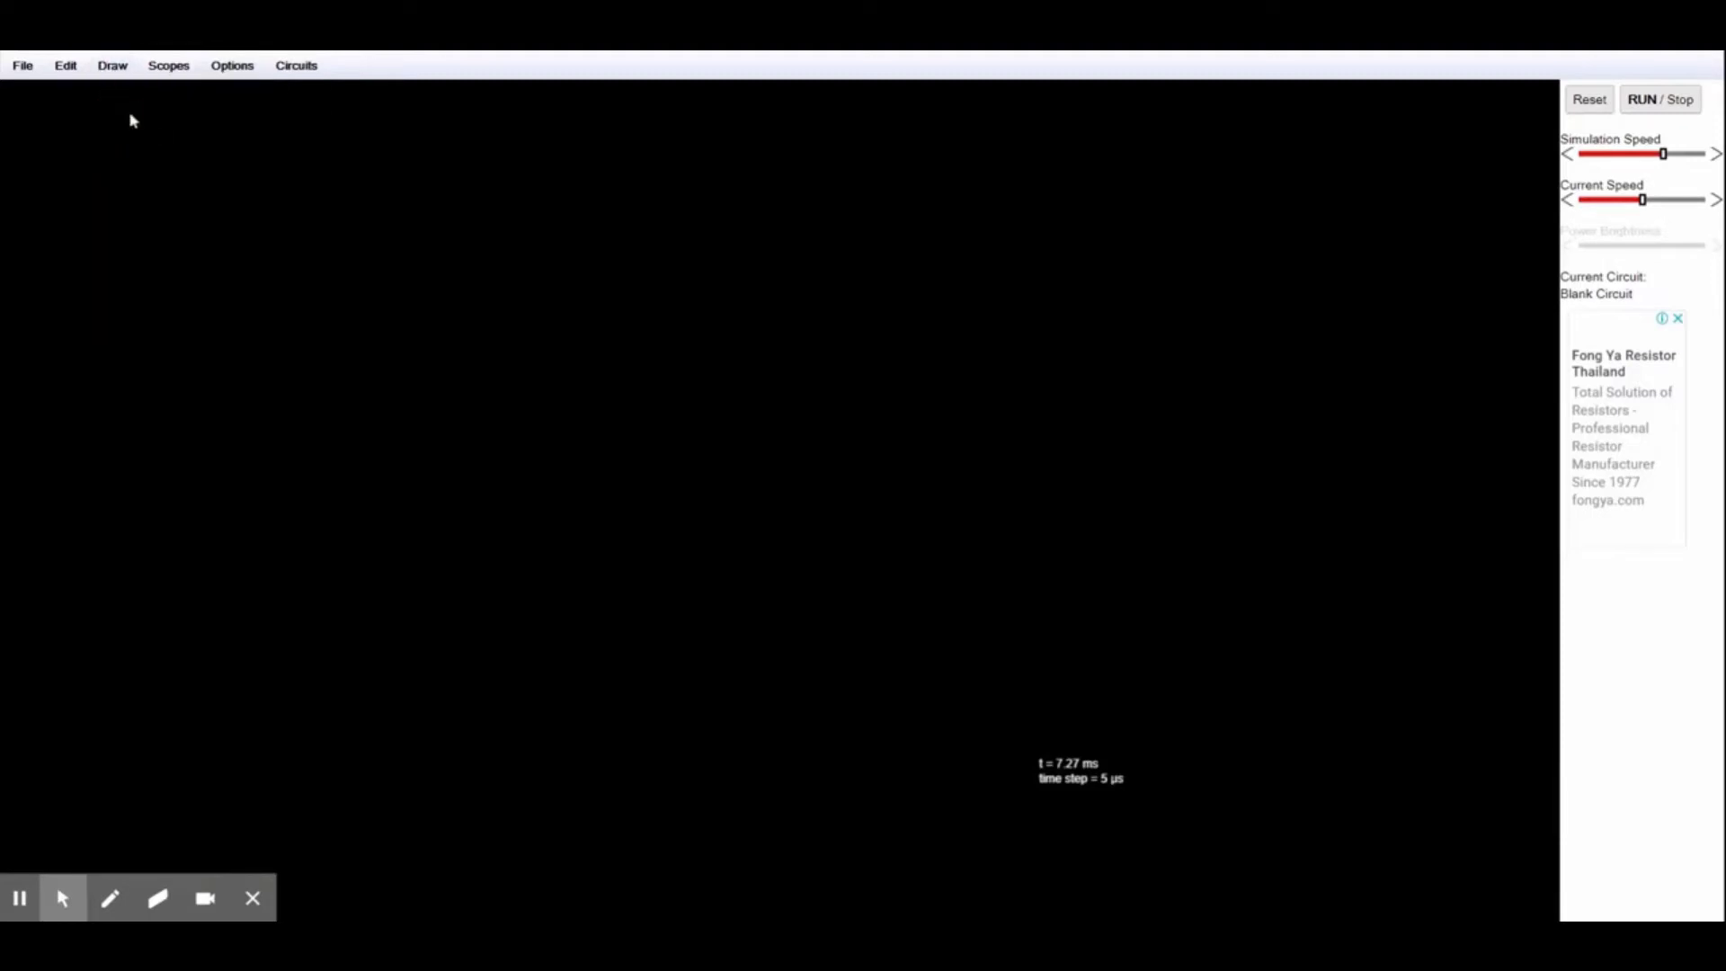
drag(363, 222, 570, 222)
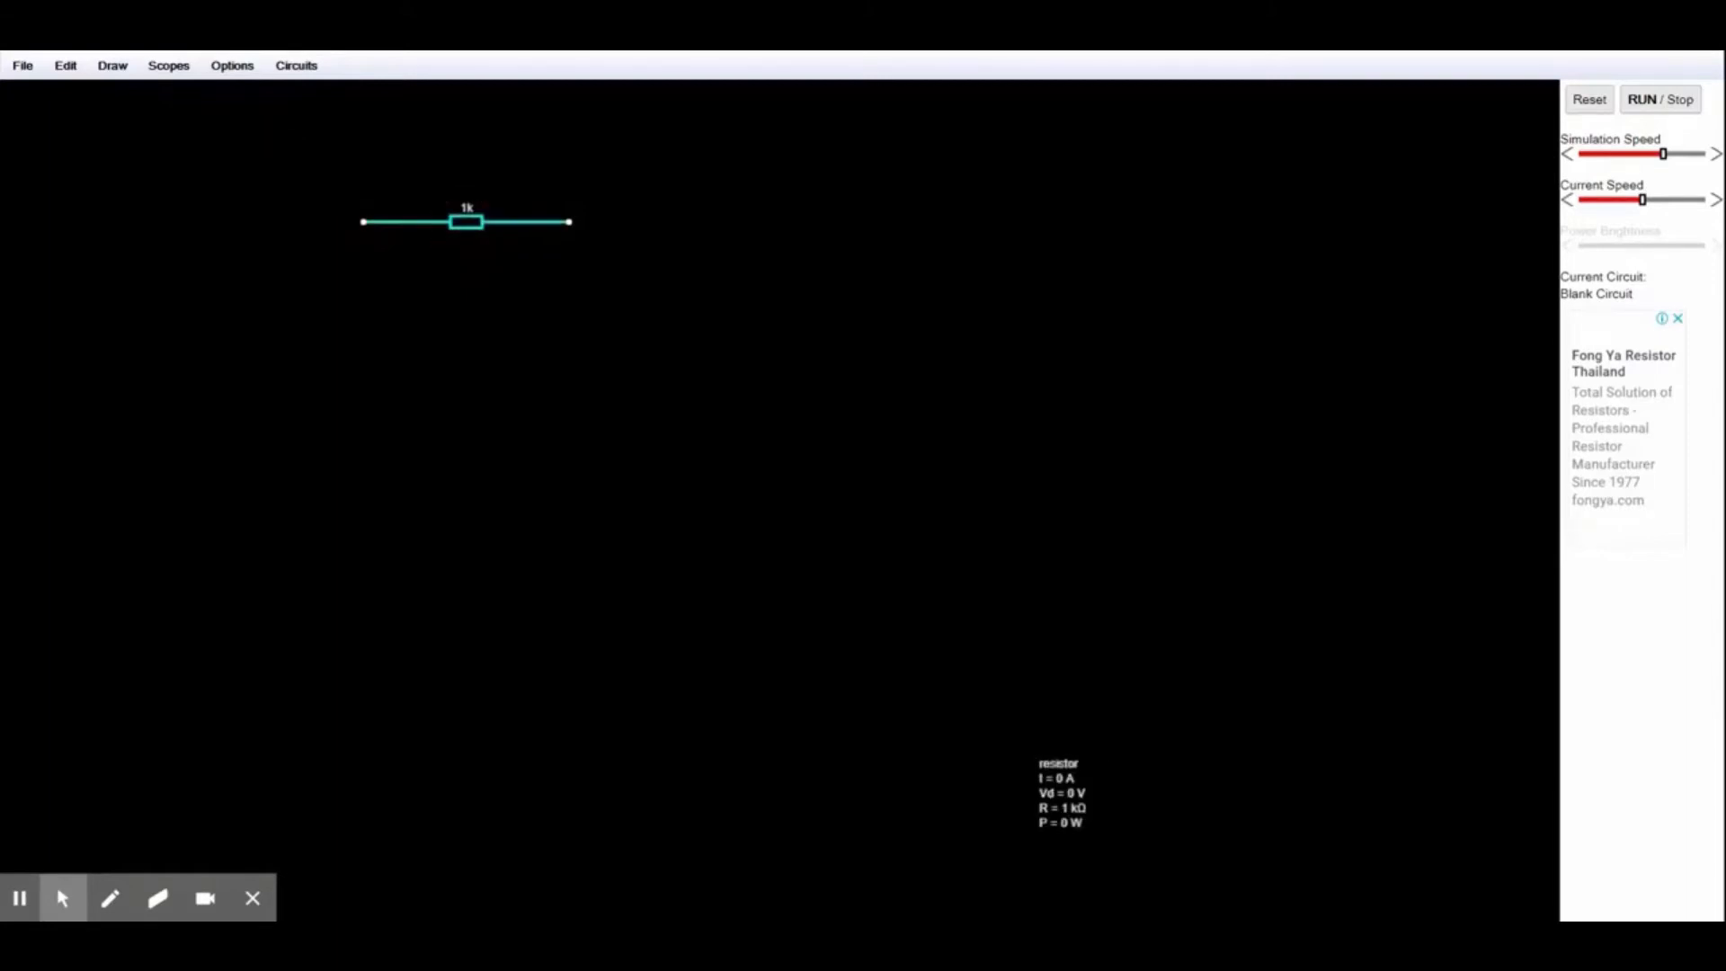
Set the resistor's resistance to 1000 ohms.
double_click(466, 222)
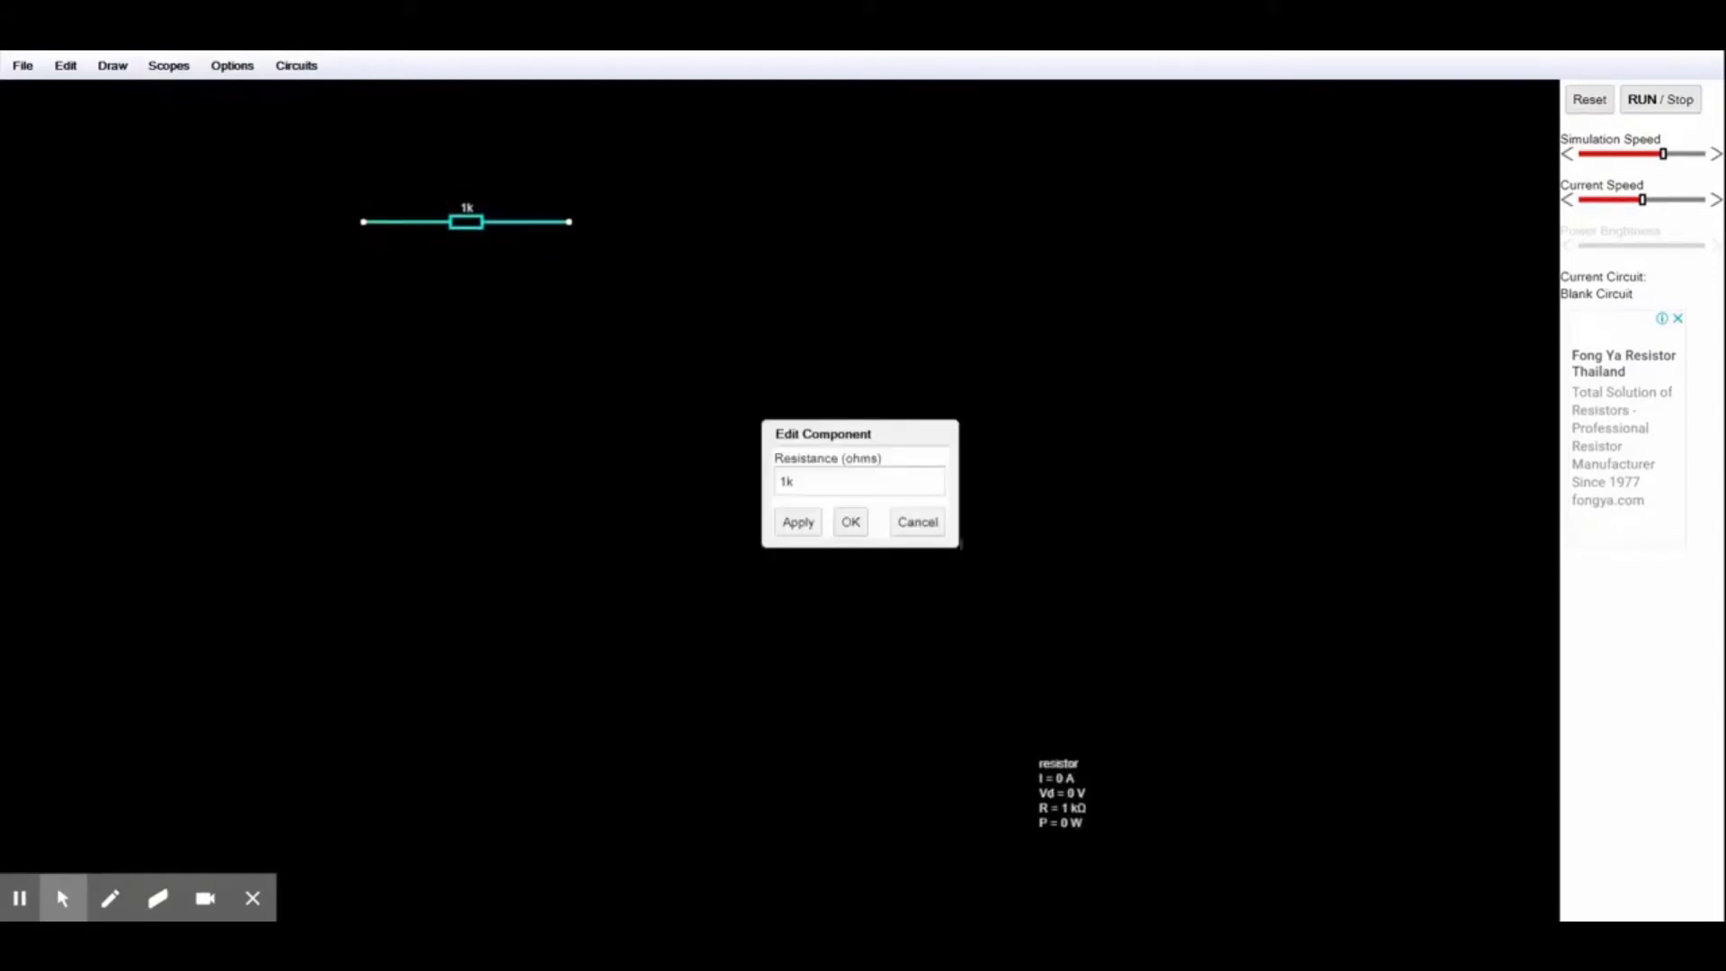
click(784, 481)
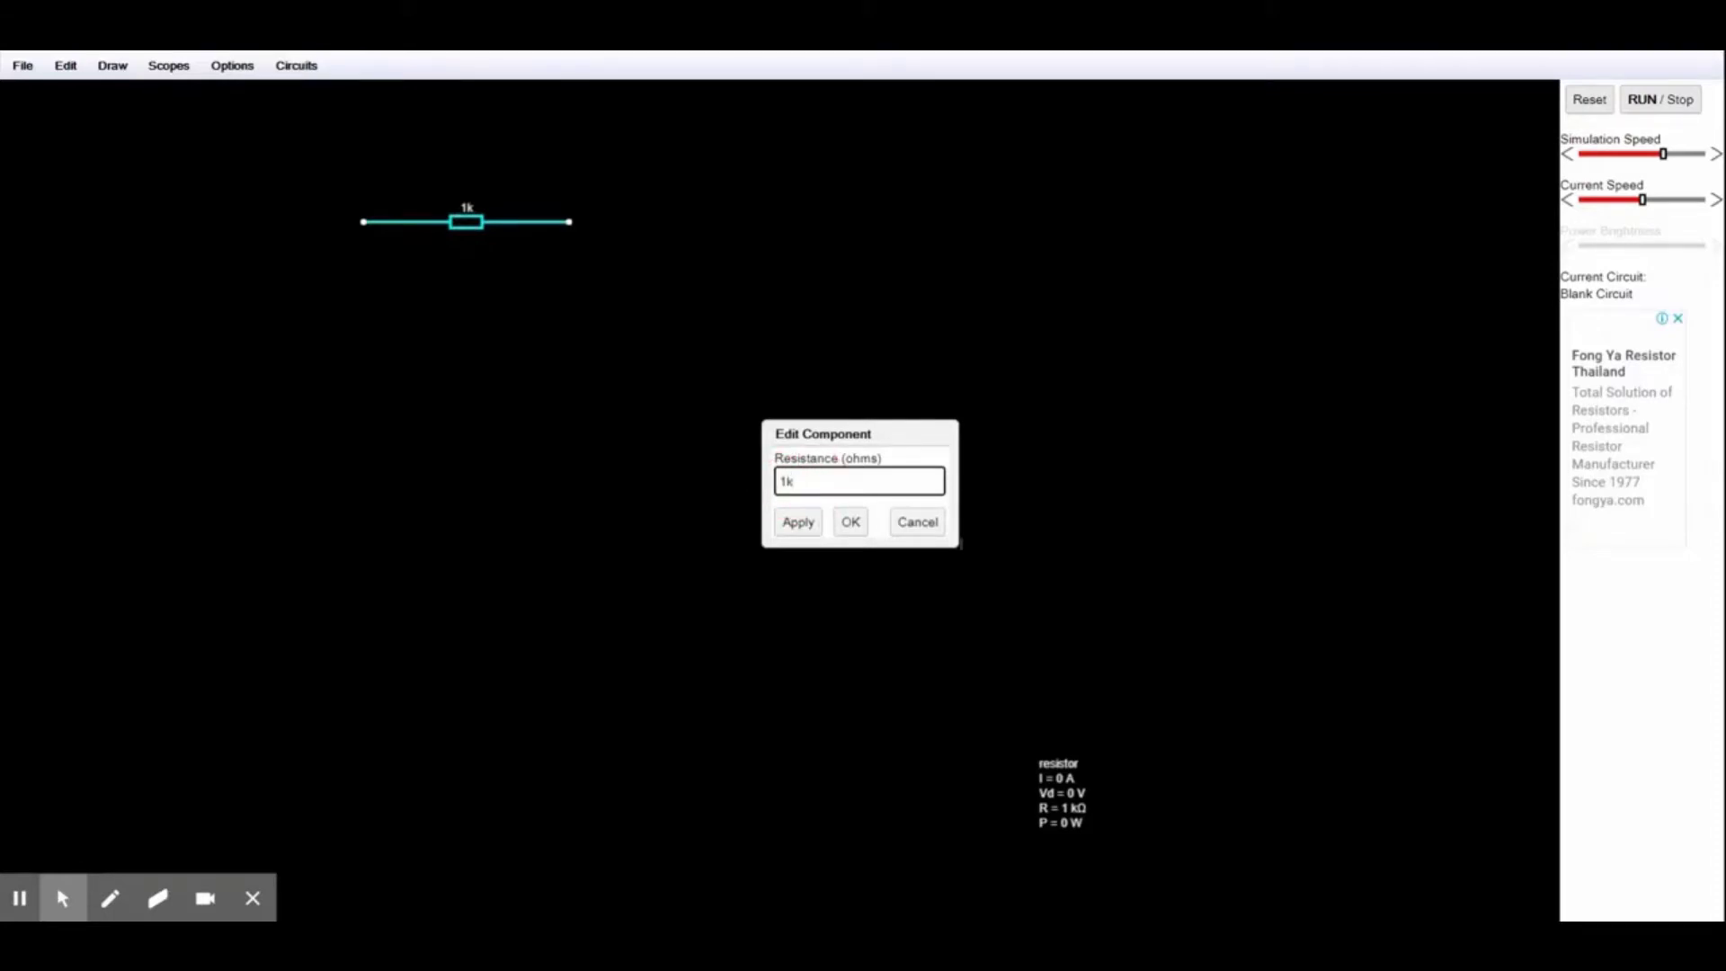
key(BackSpace)
text(000)
click(851, 521)
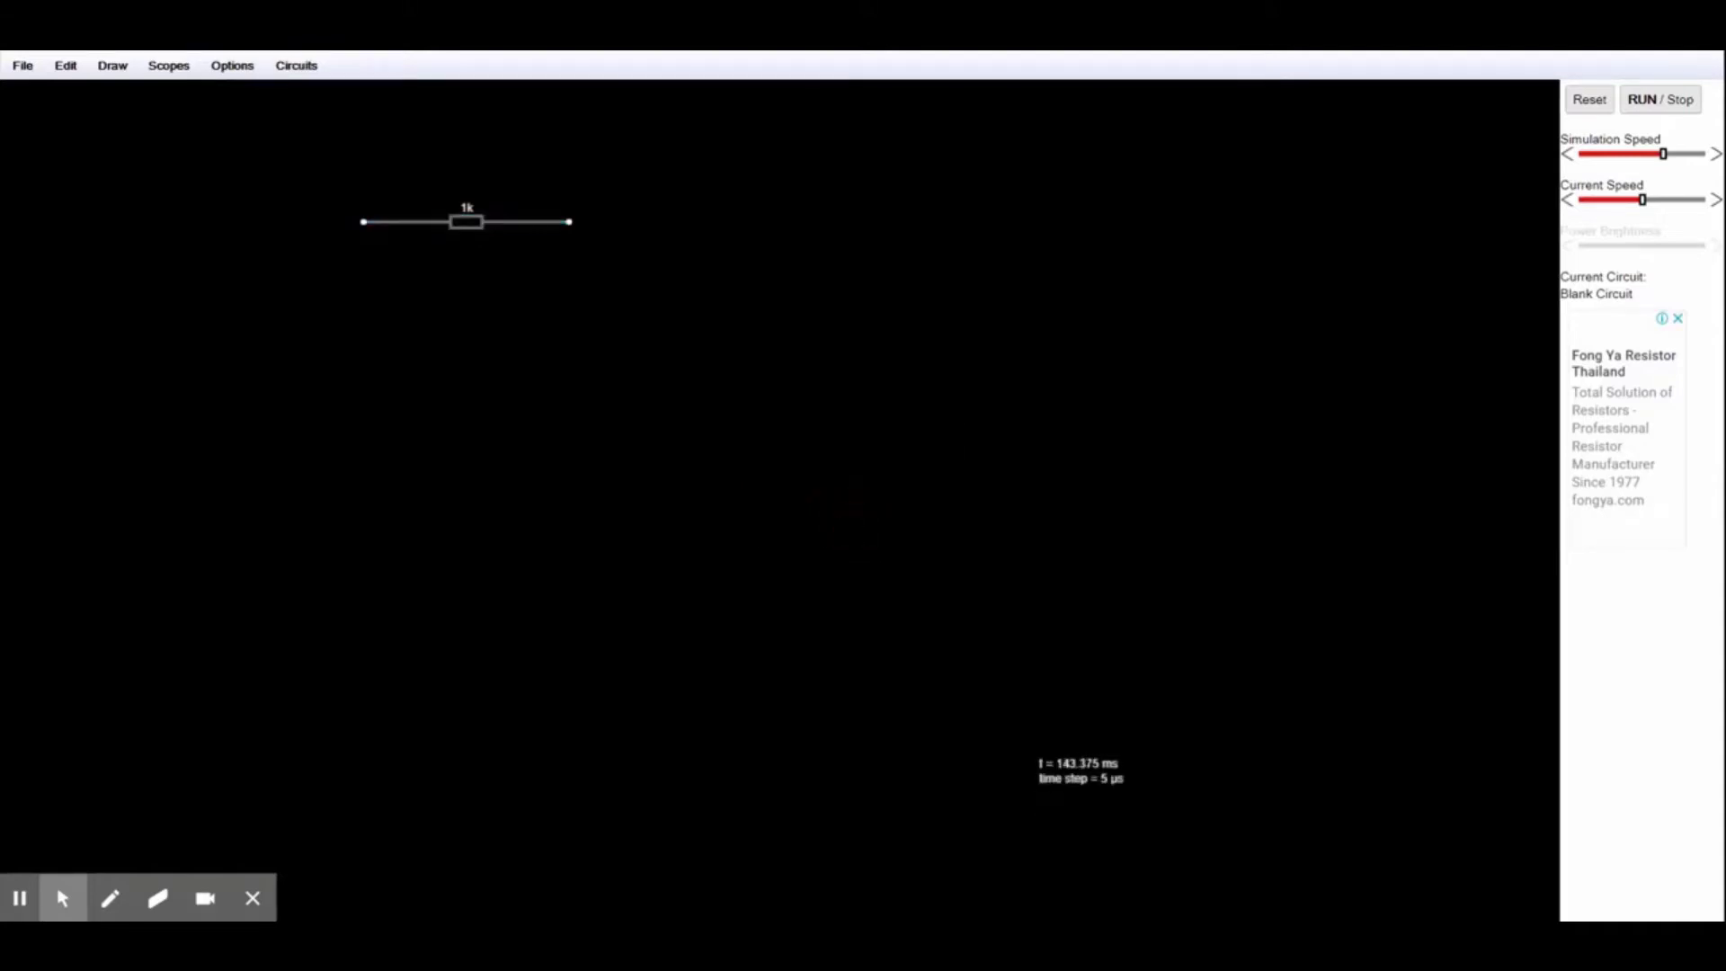
Draw a vertical polarized capacitor downward from the resistor's right end.
click(114, 72)
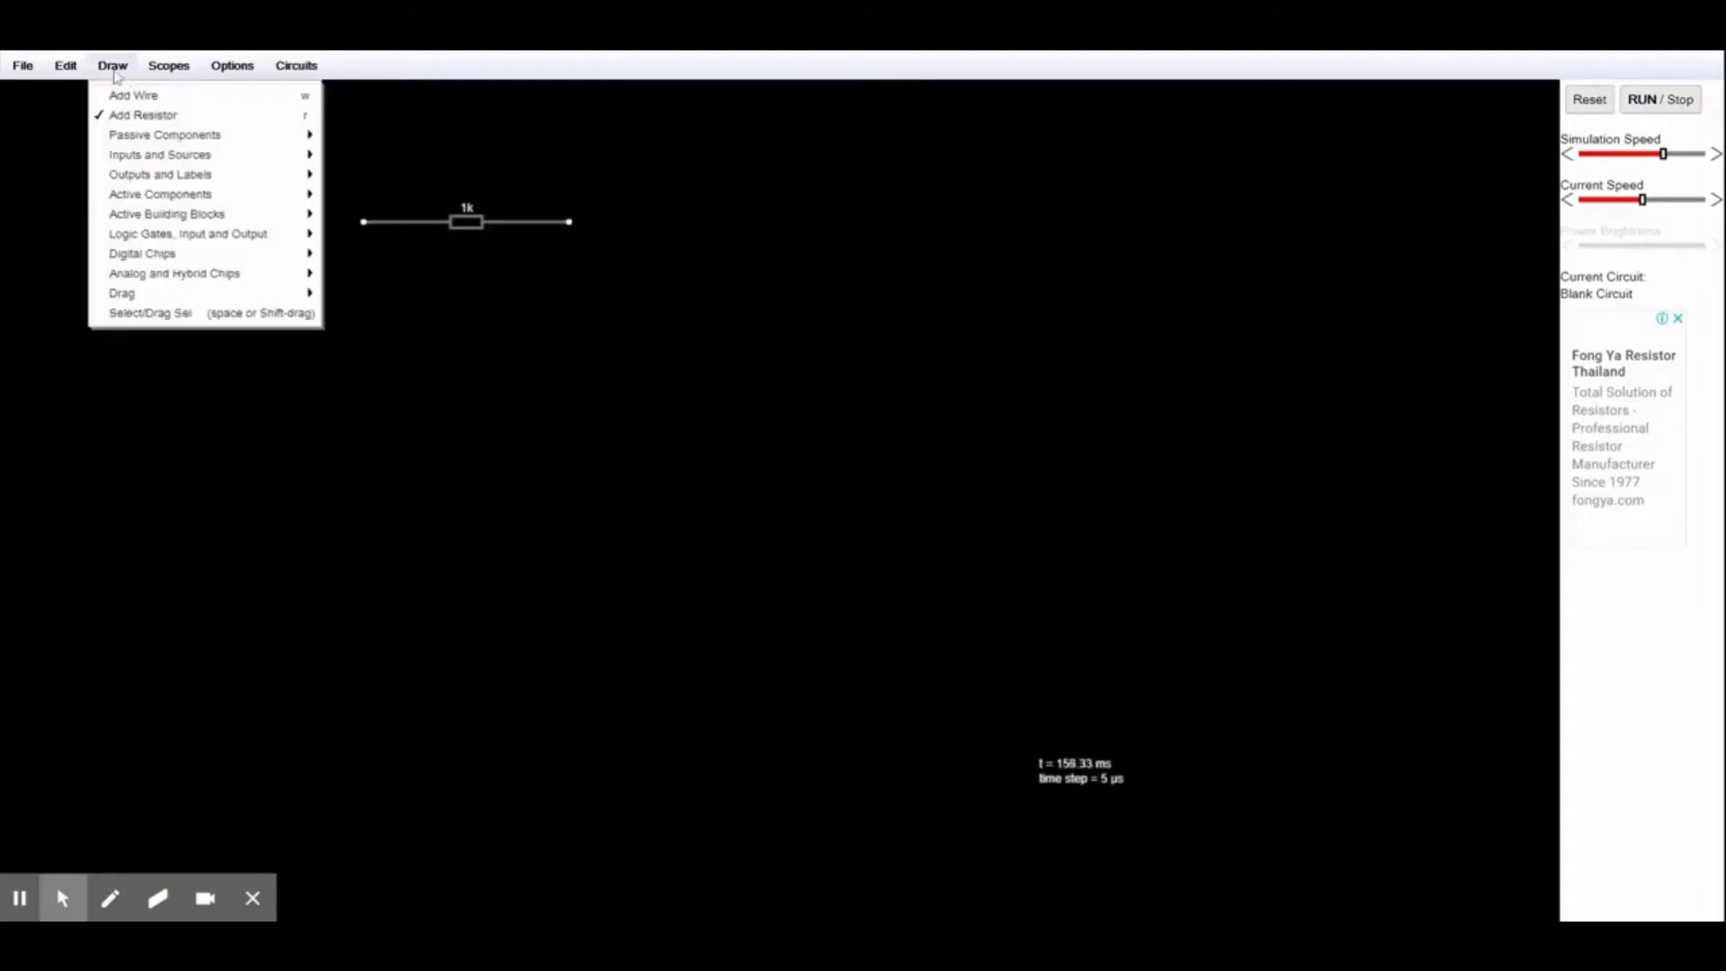
mouse_move(131, 142)
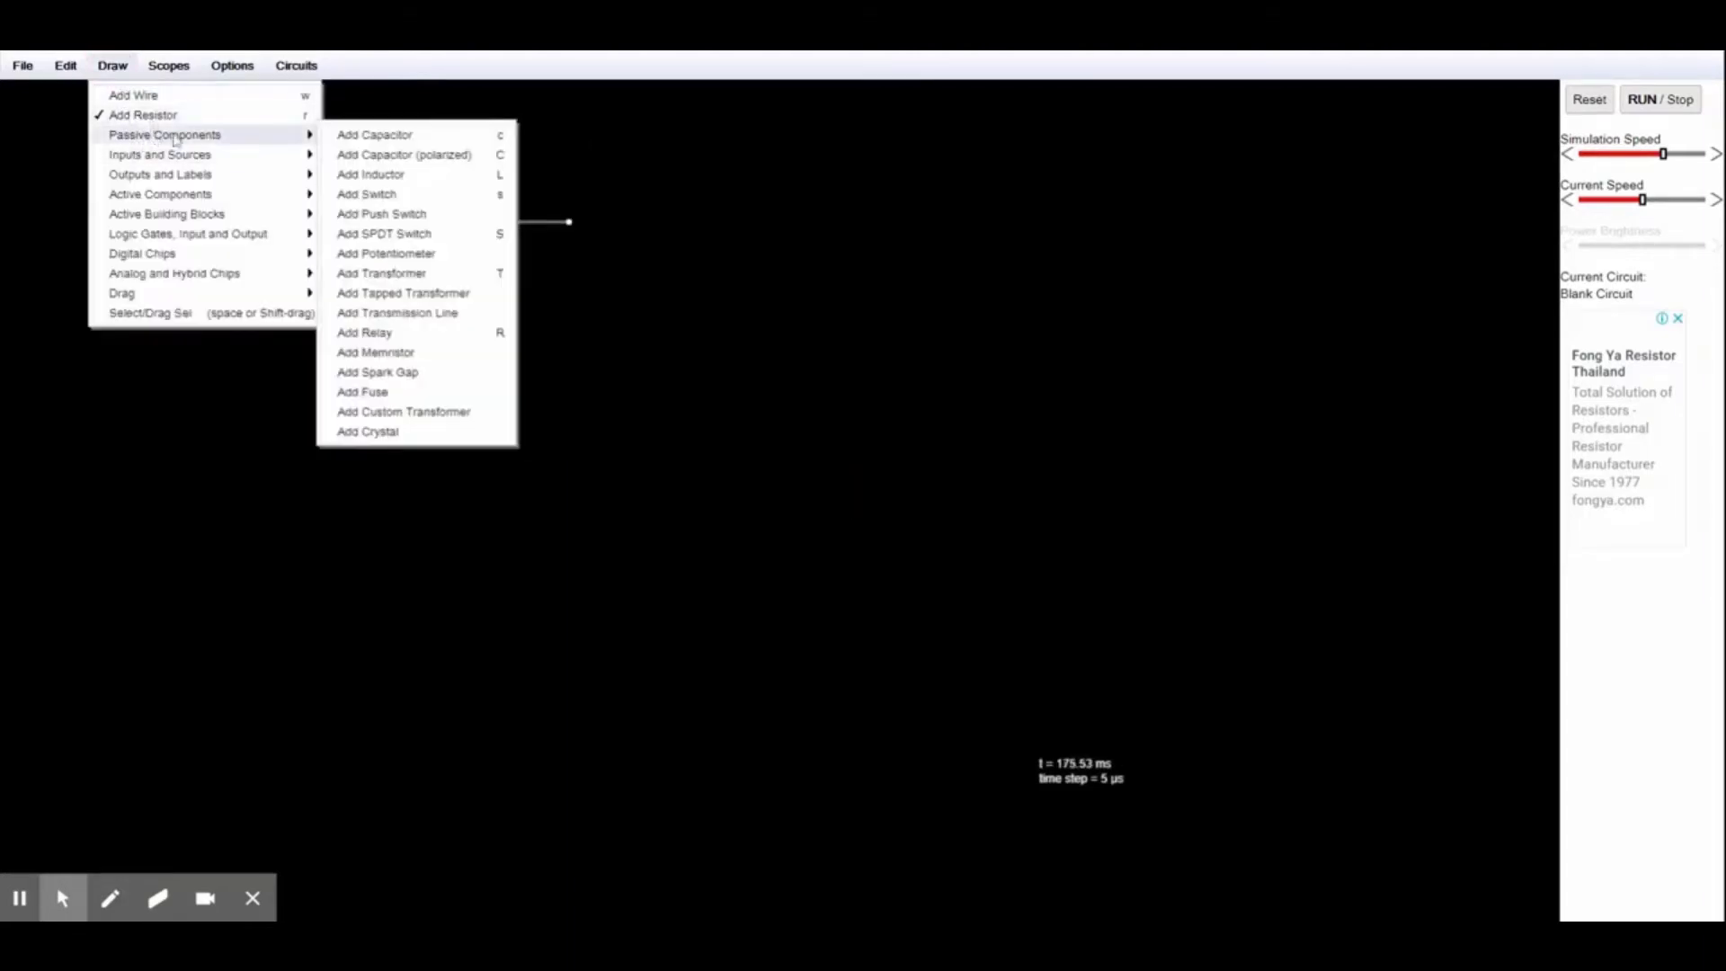
click(406, 156)
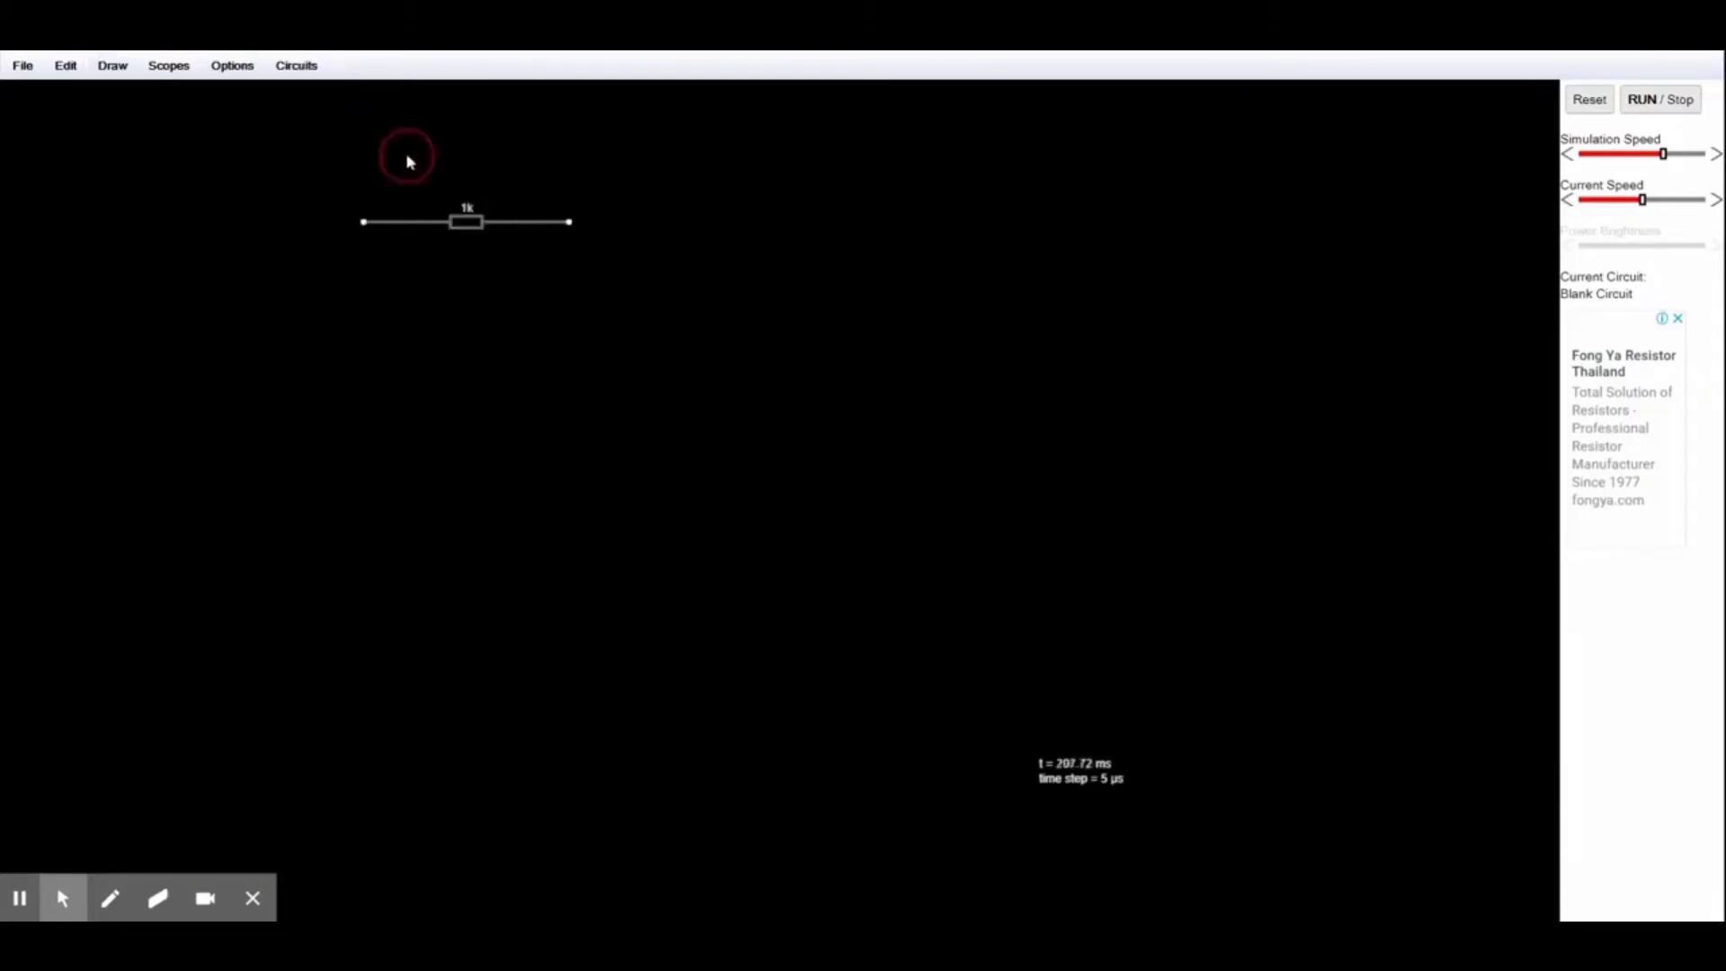
drag(569, 222, 569, 395)
Draw a two-terminal A/C voltage source downward from the resistor's left end, level with the capacitor's lower end.
scroll(778, 414, up, 5)
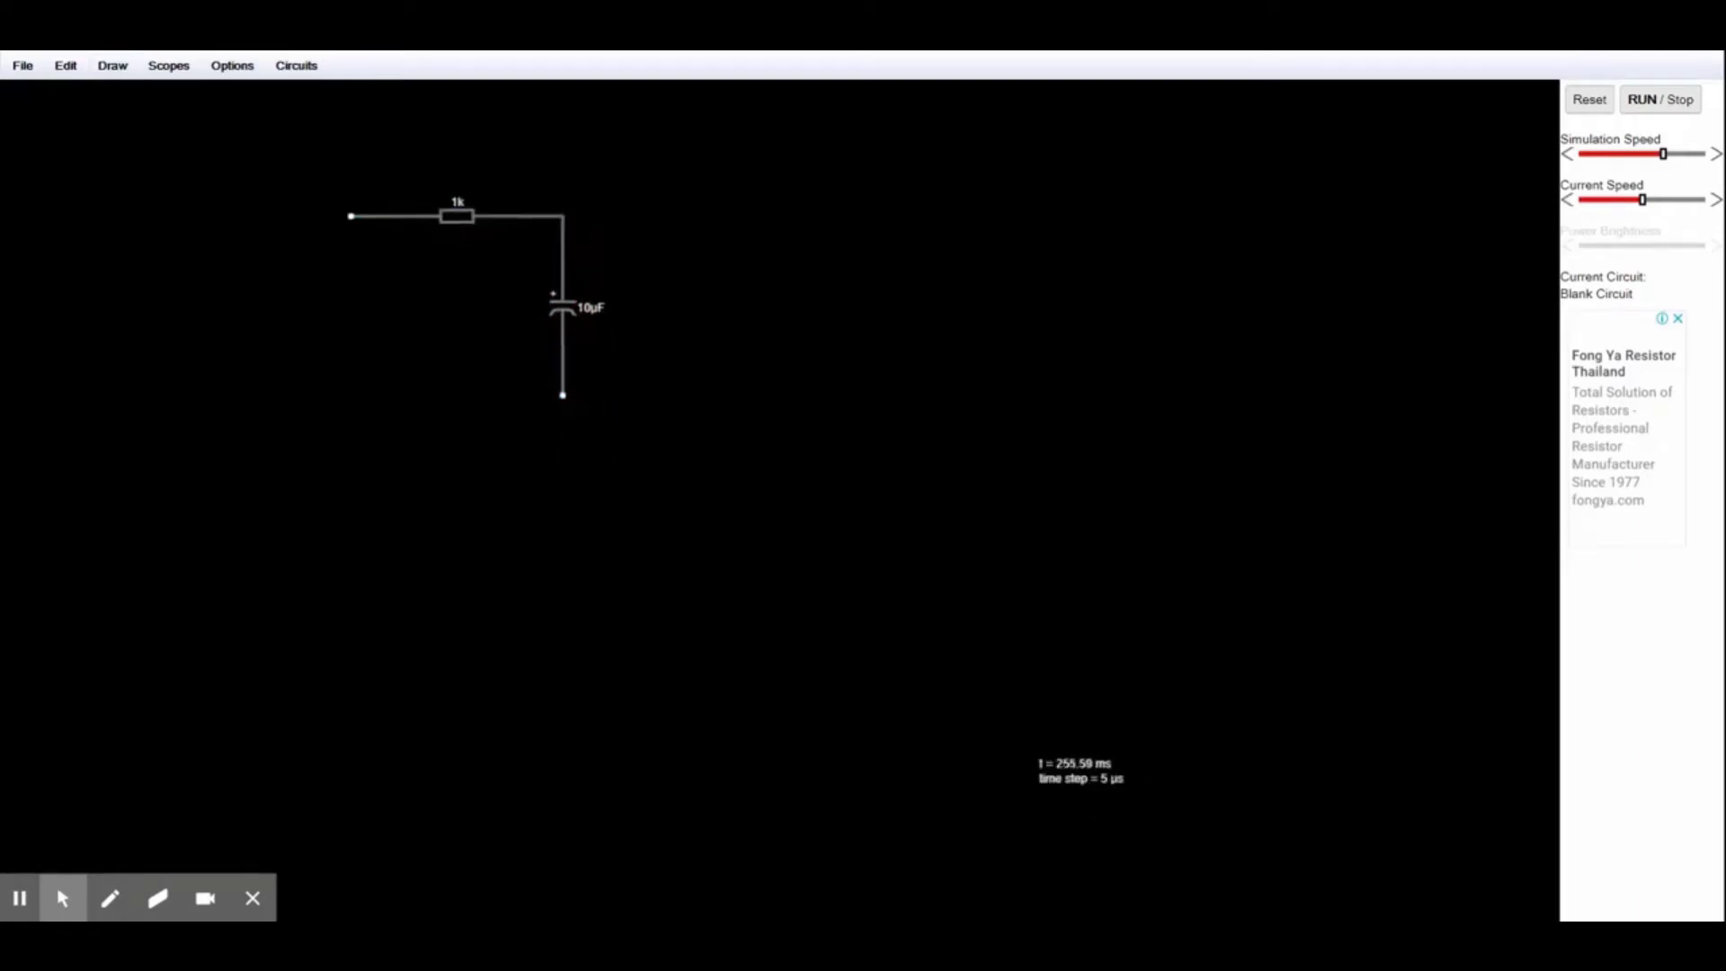
scroll(778, 415, up, 2)
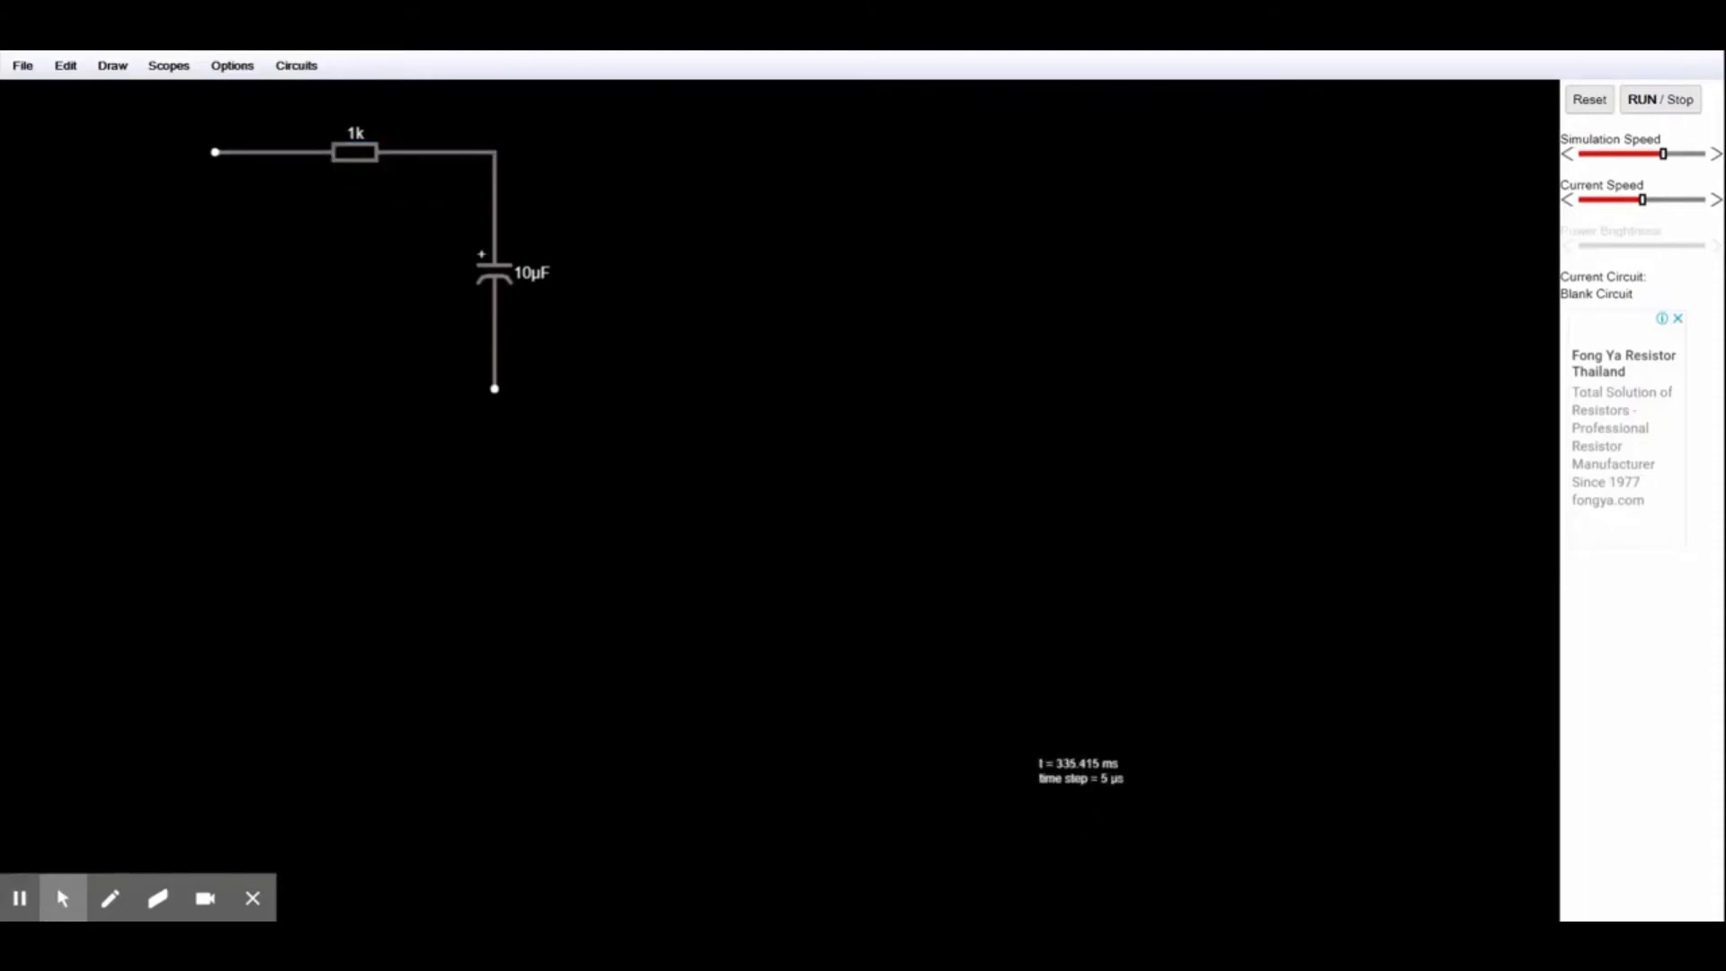
click(117, 70)
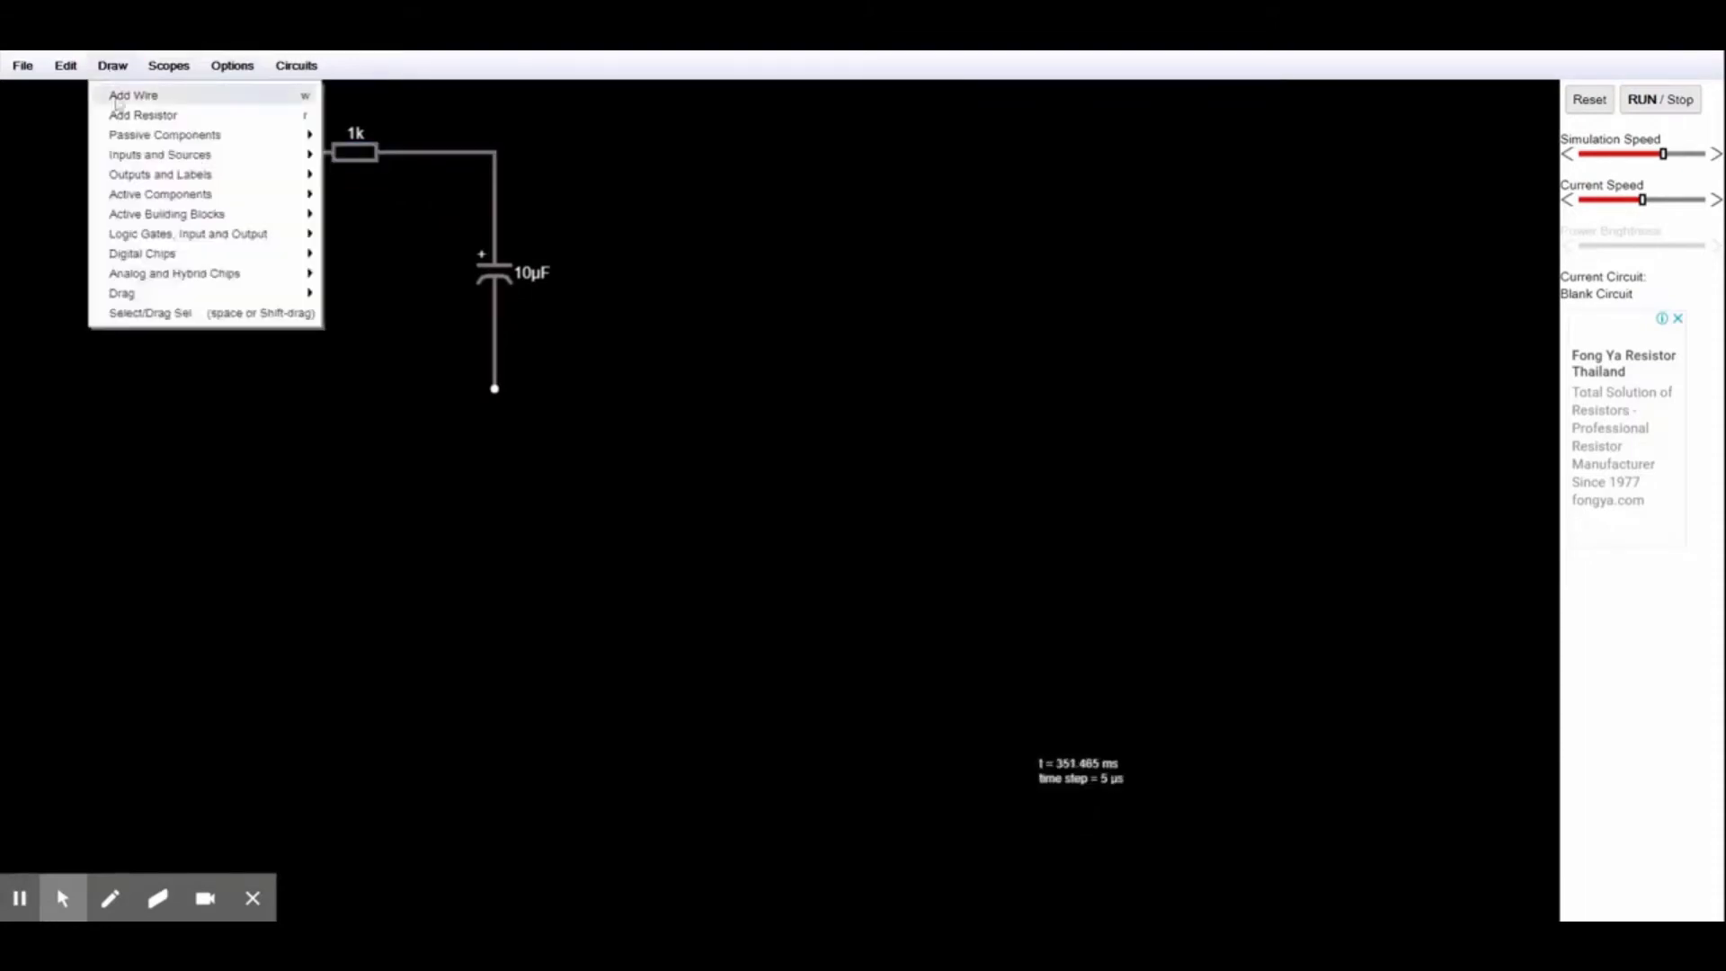
mouse_move(132, 158)
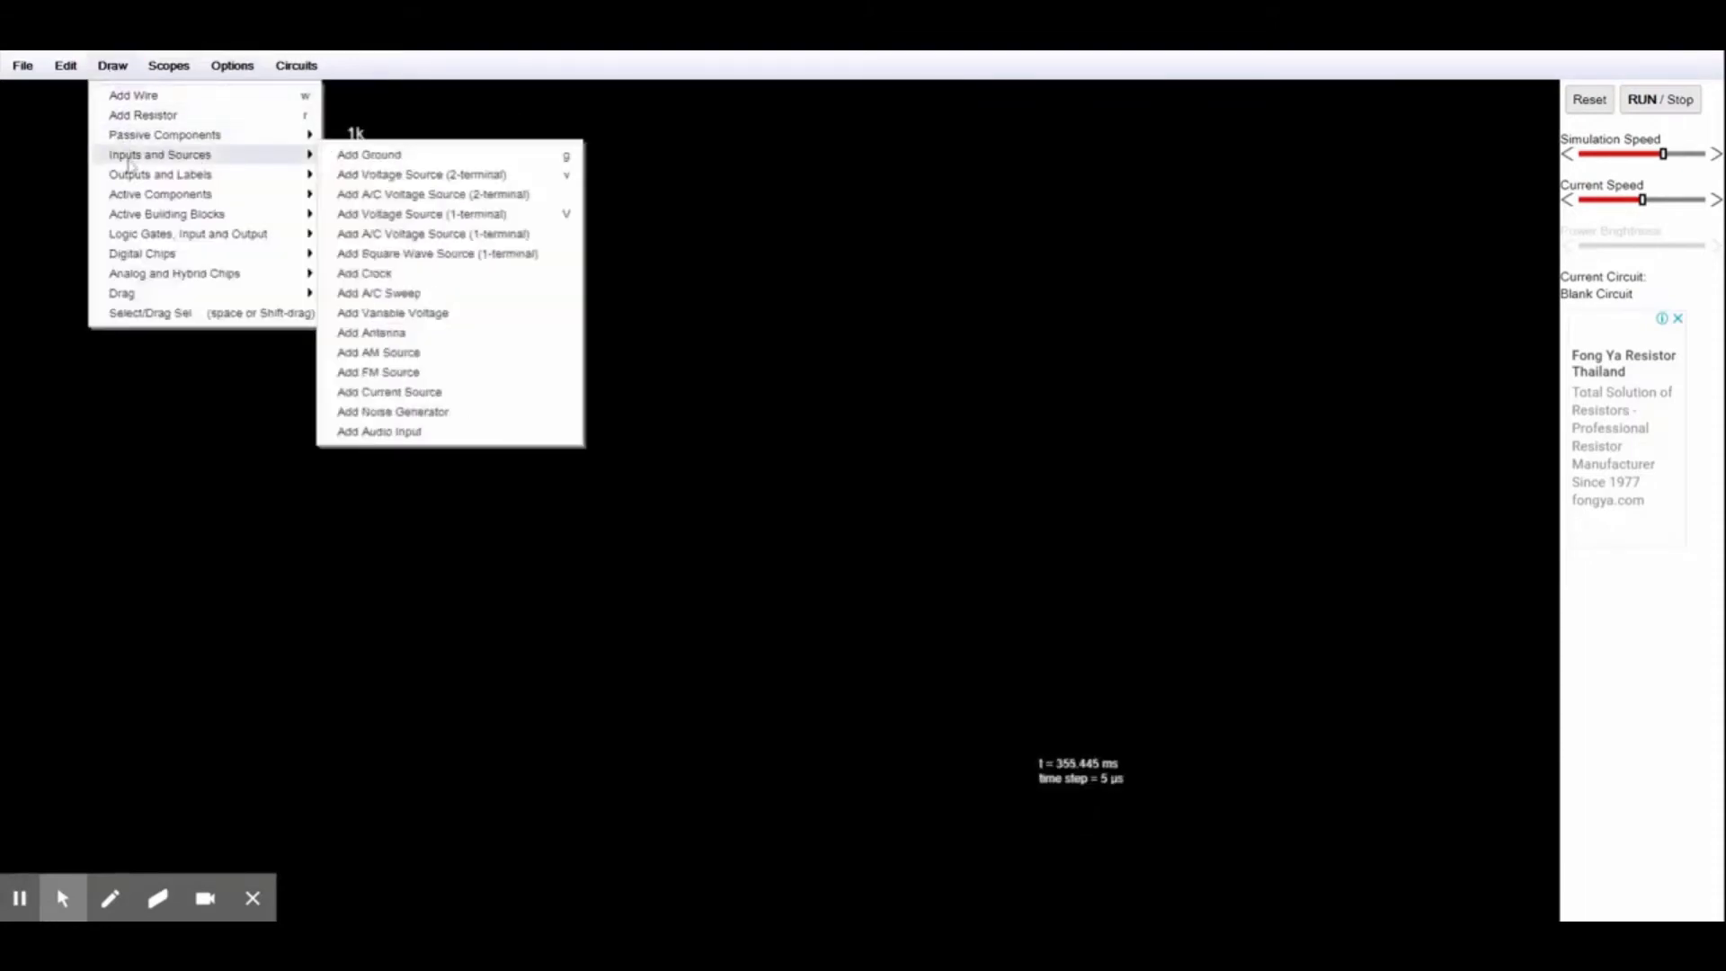
click(384, 195)
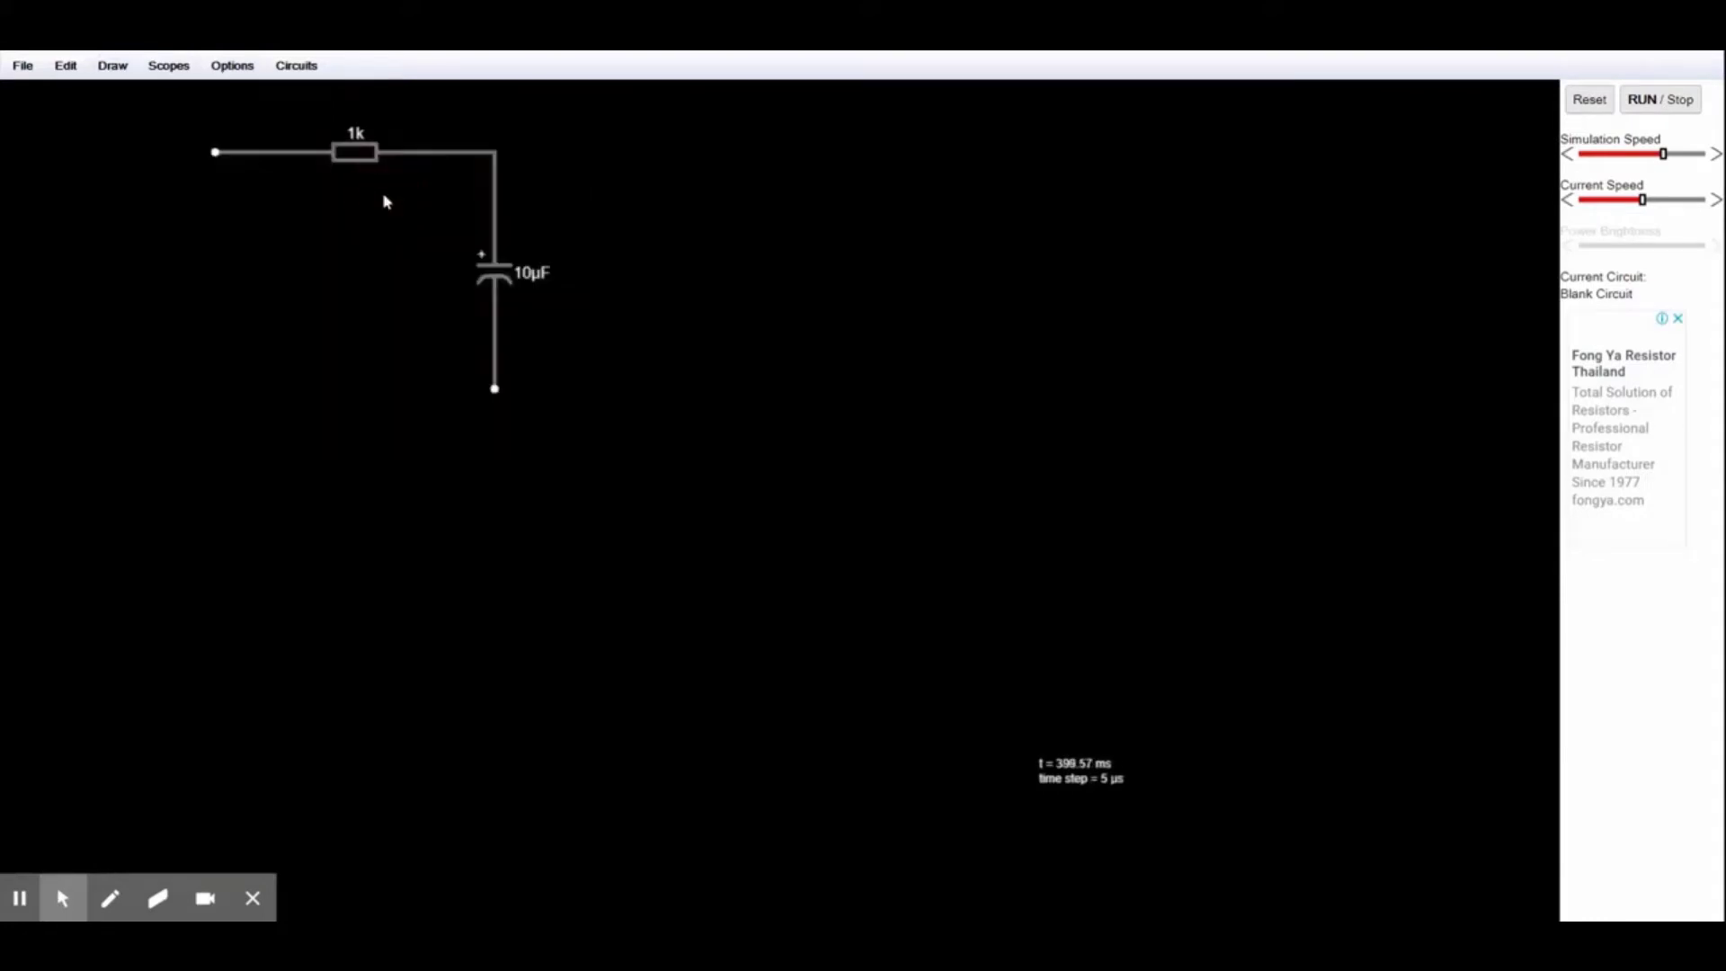
drag(215, 152, 214, 389)
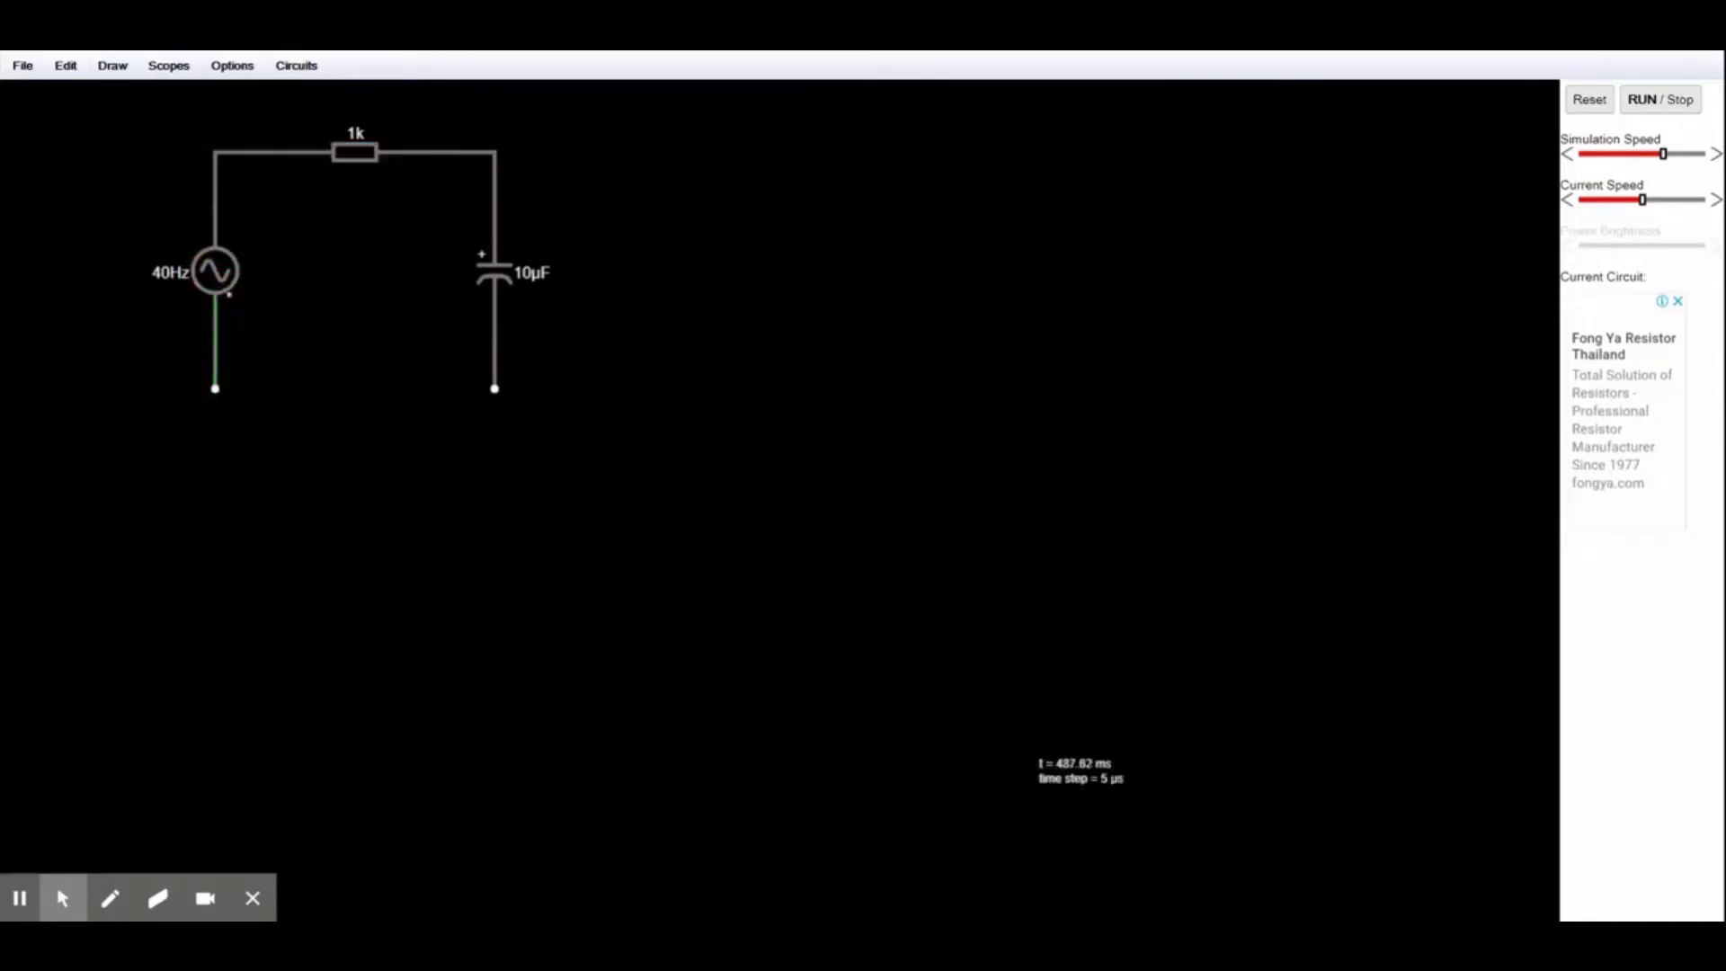
Close the circuit with a horizontal wire from the source's lower terminal to the capacitor's lower end.
click(126, 70)
click(135, 95)
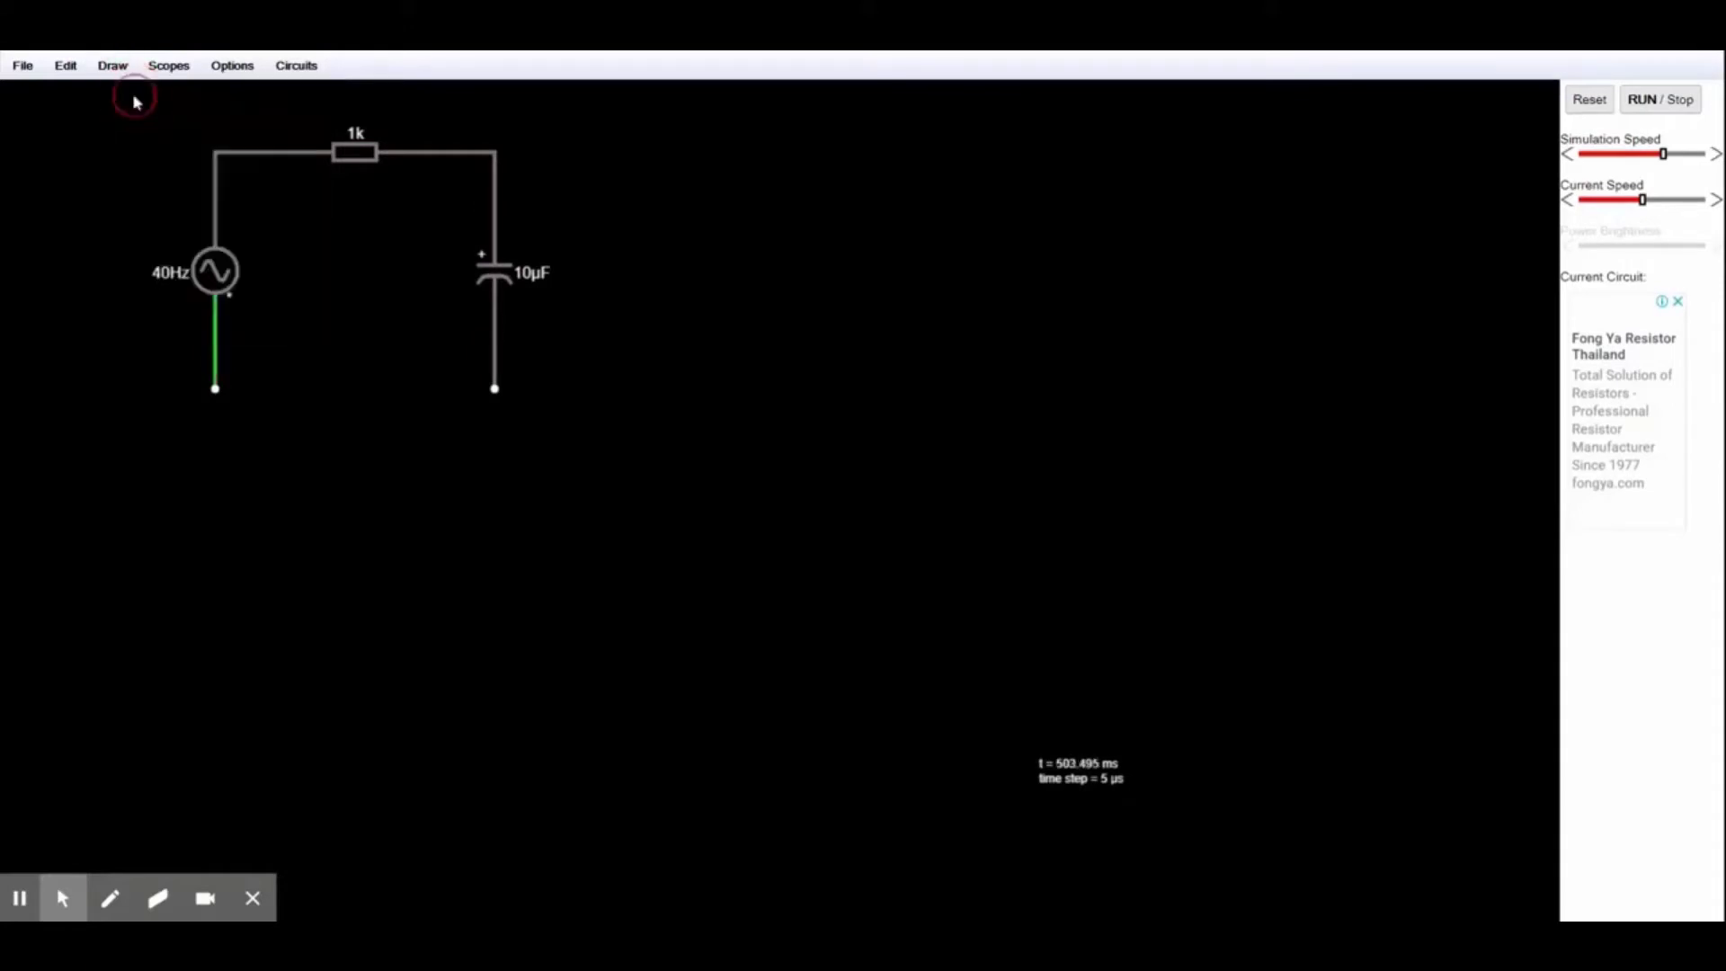
drag(215, 388, 494, 388)
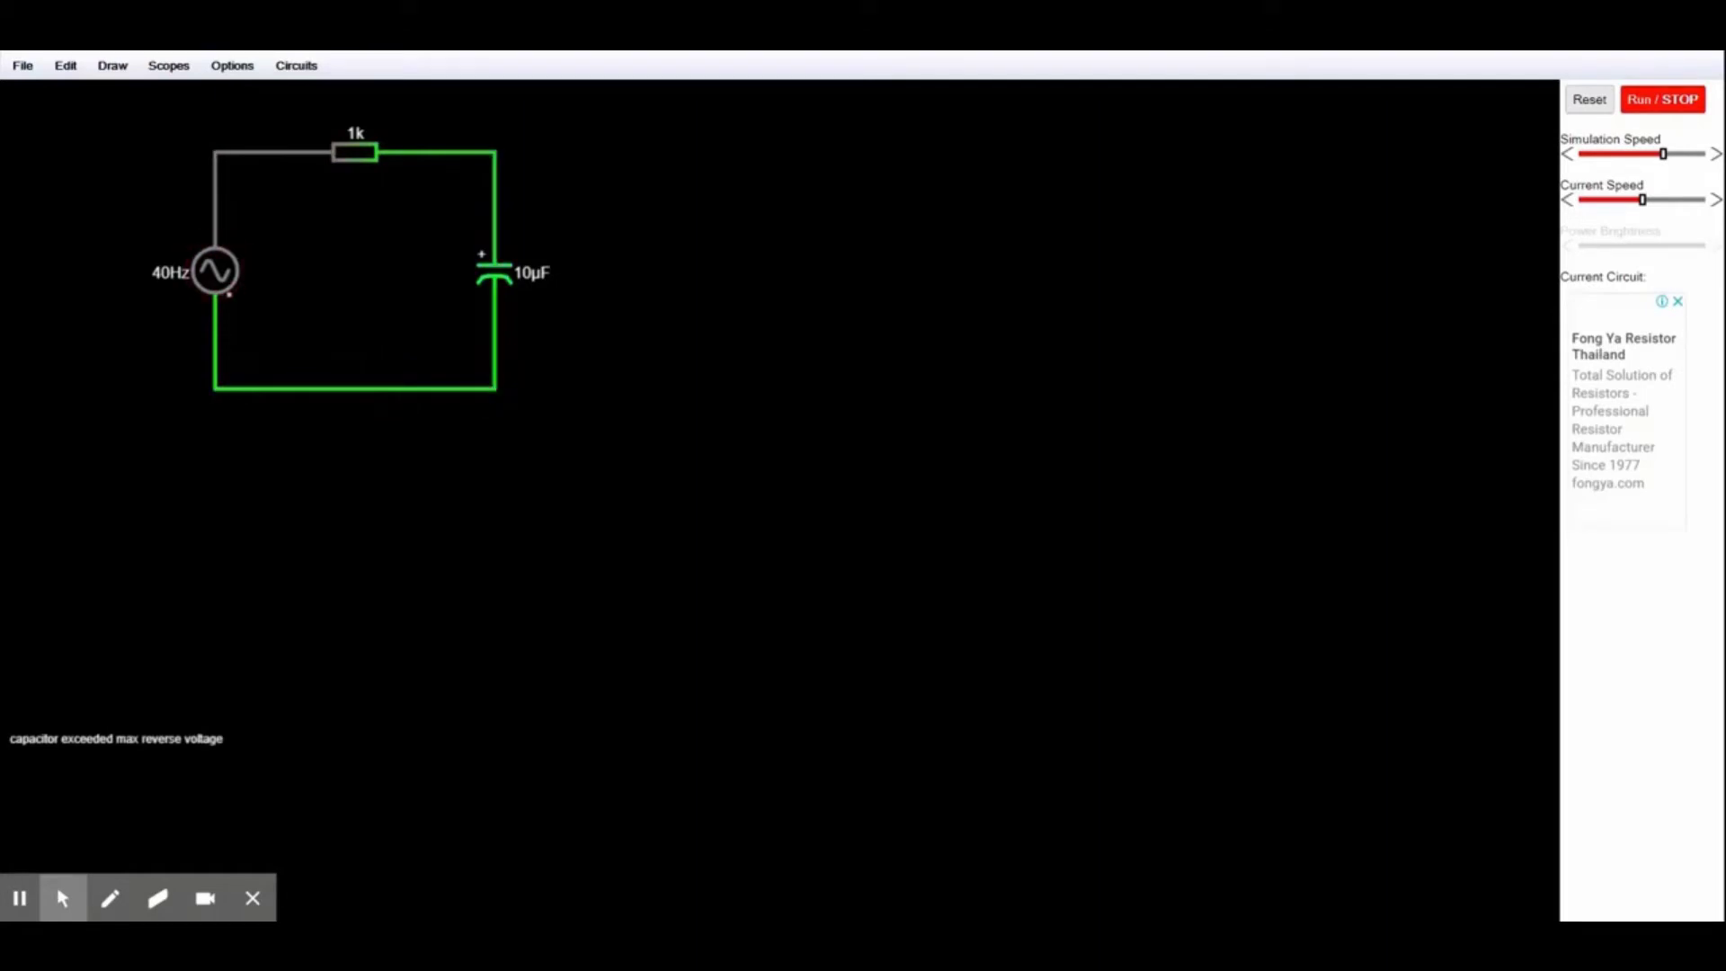
Set the voltage source's waveform to Square Wave and its frequency to 100 Hz.
double_click(216, 271)
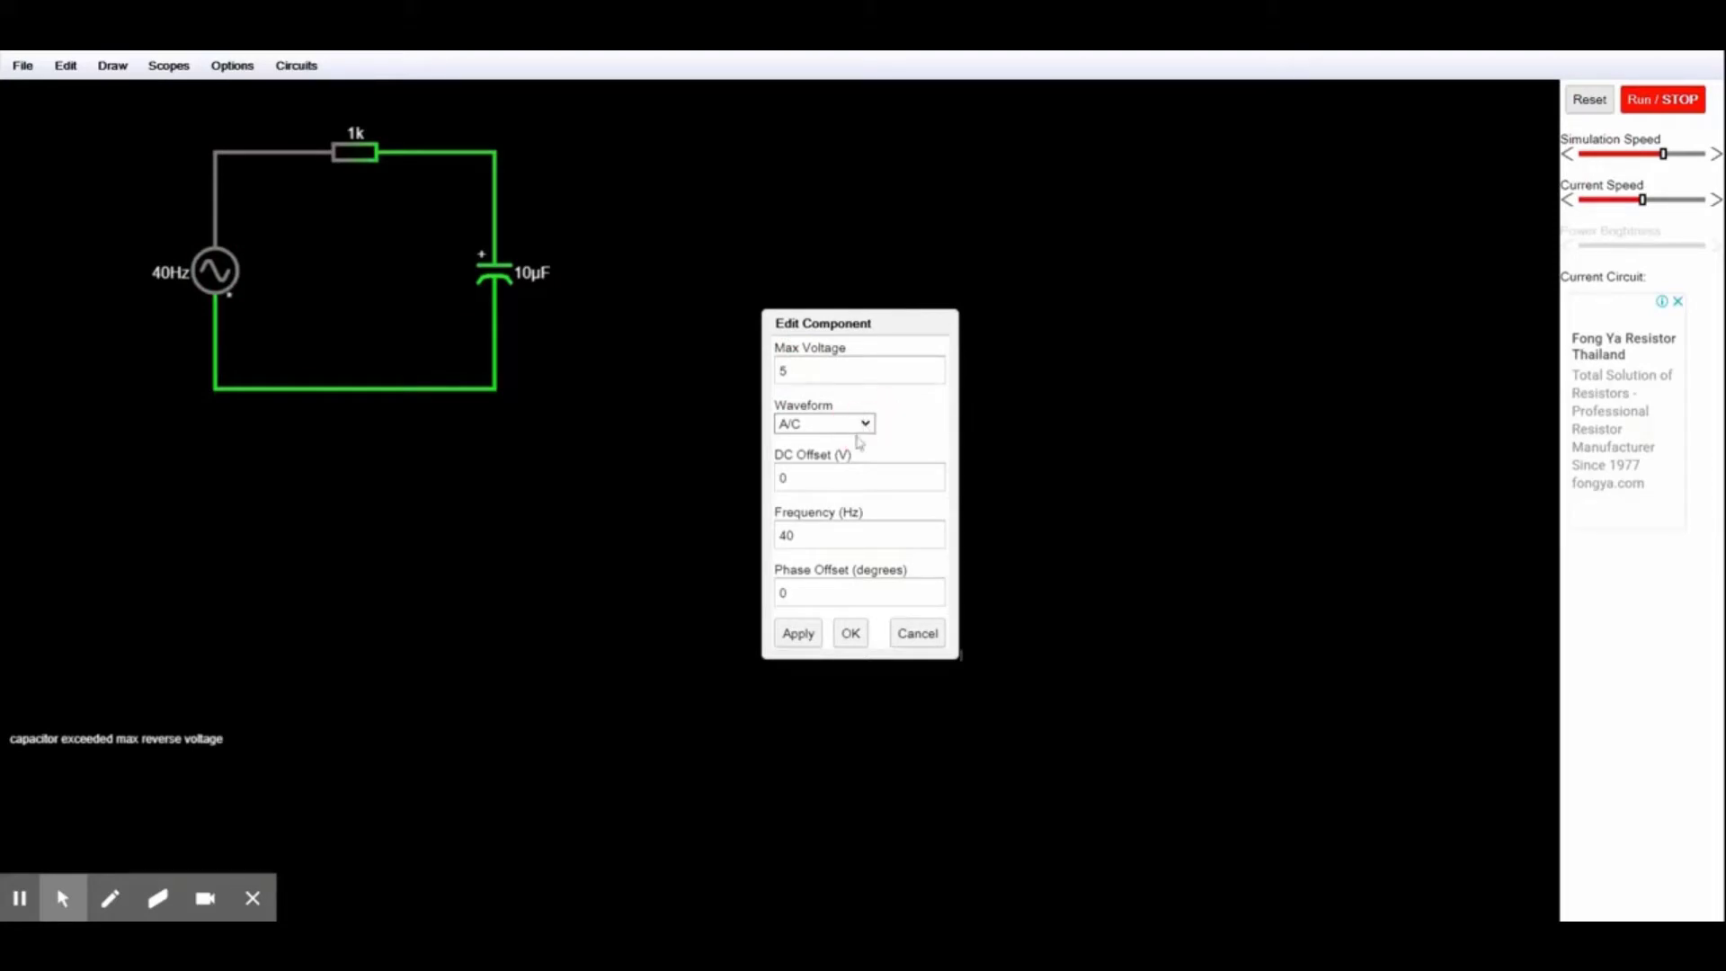
click(818, 477)
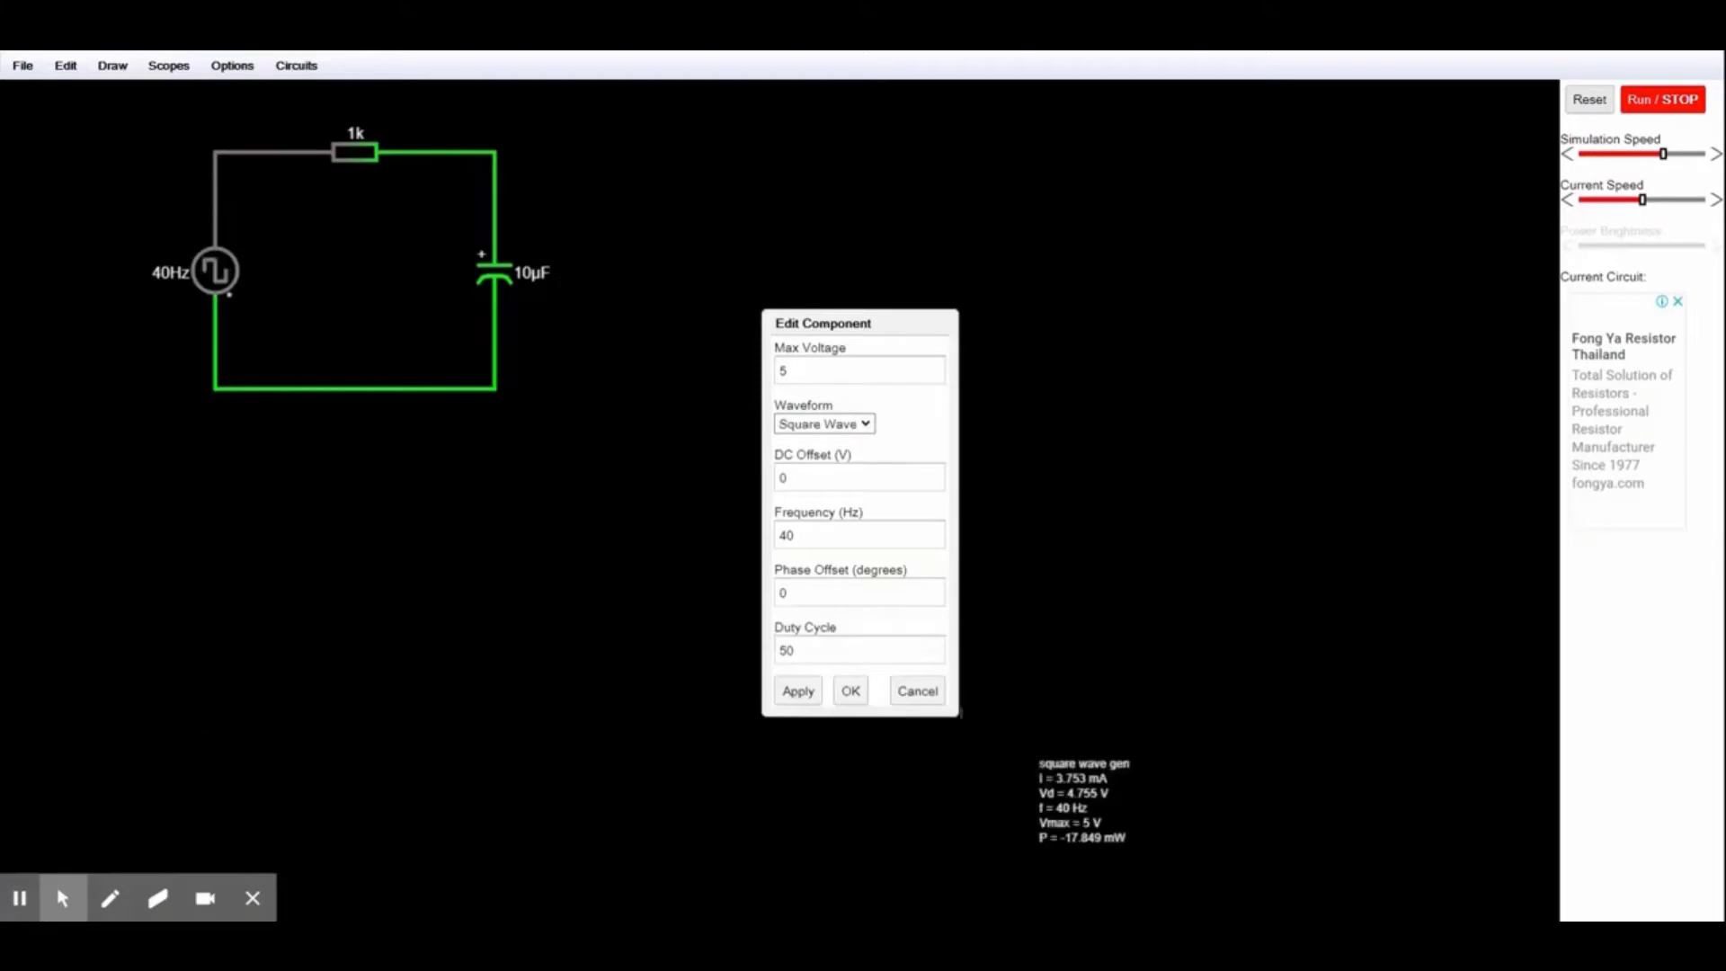
click(789, 474)
double_click(786, 535)
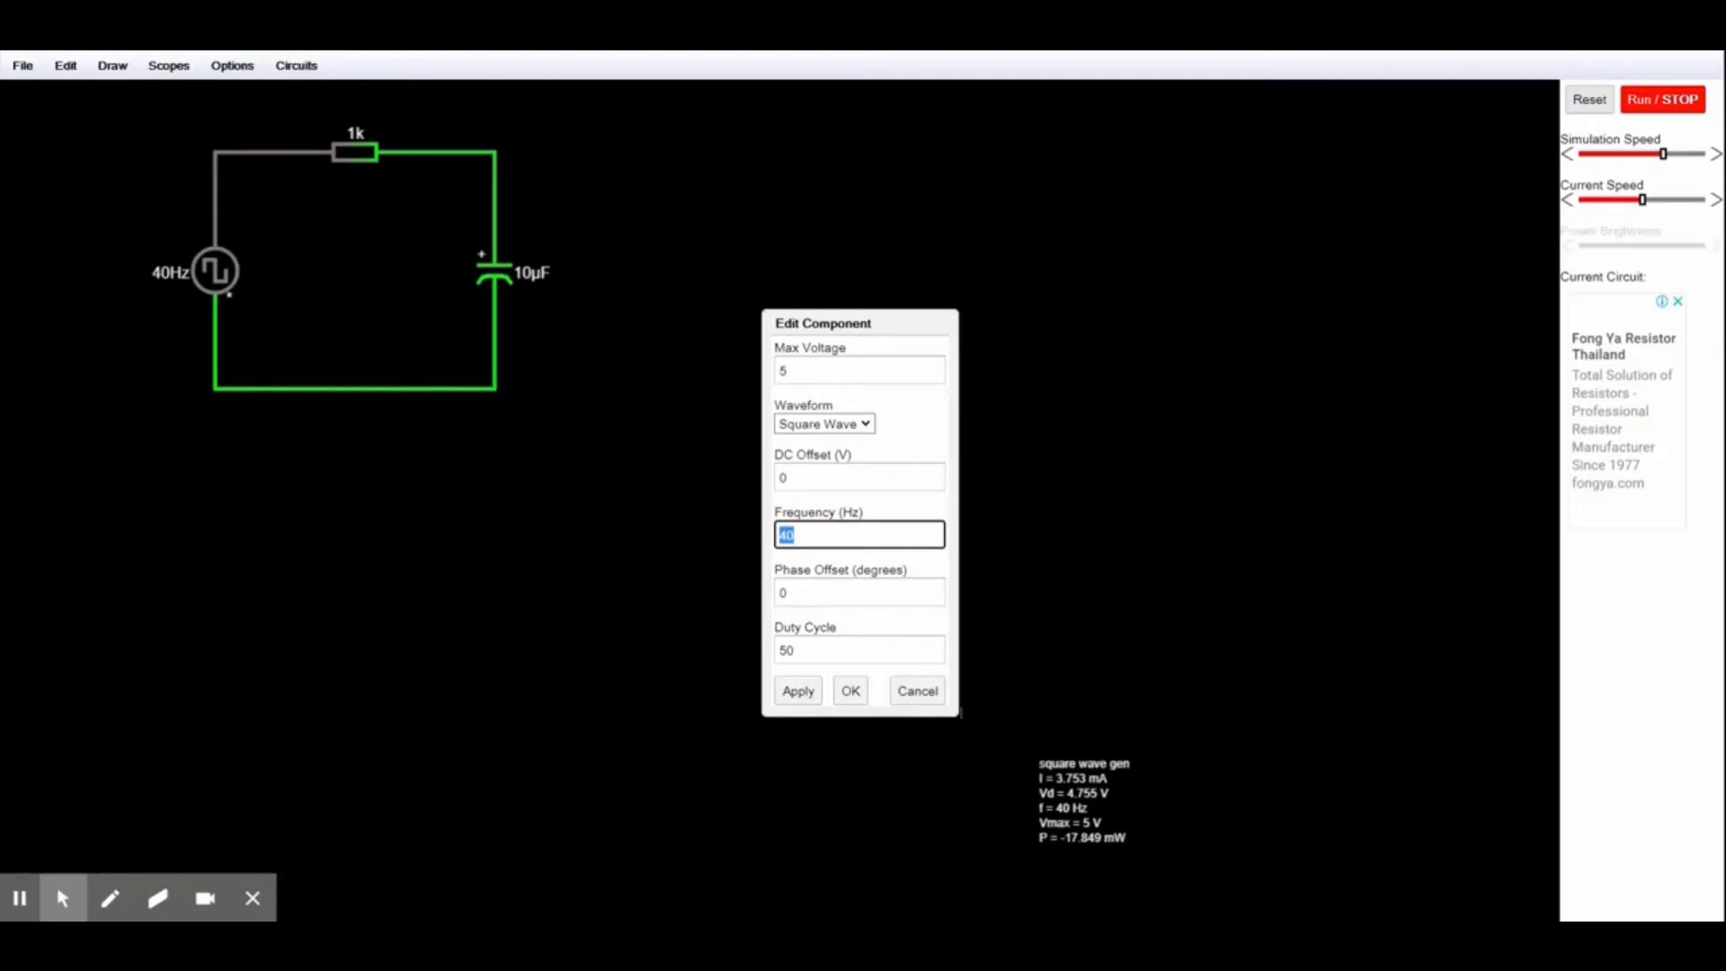
text(100)
click(899, 510)
click(776, 593)
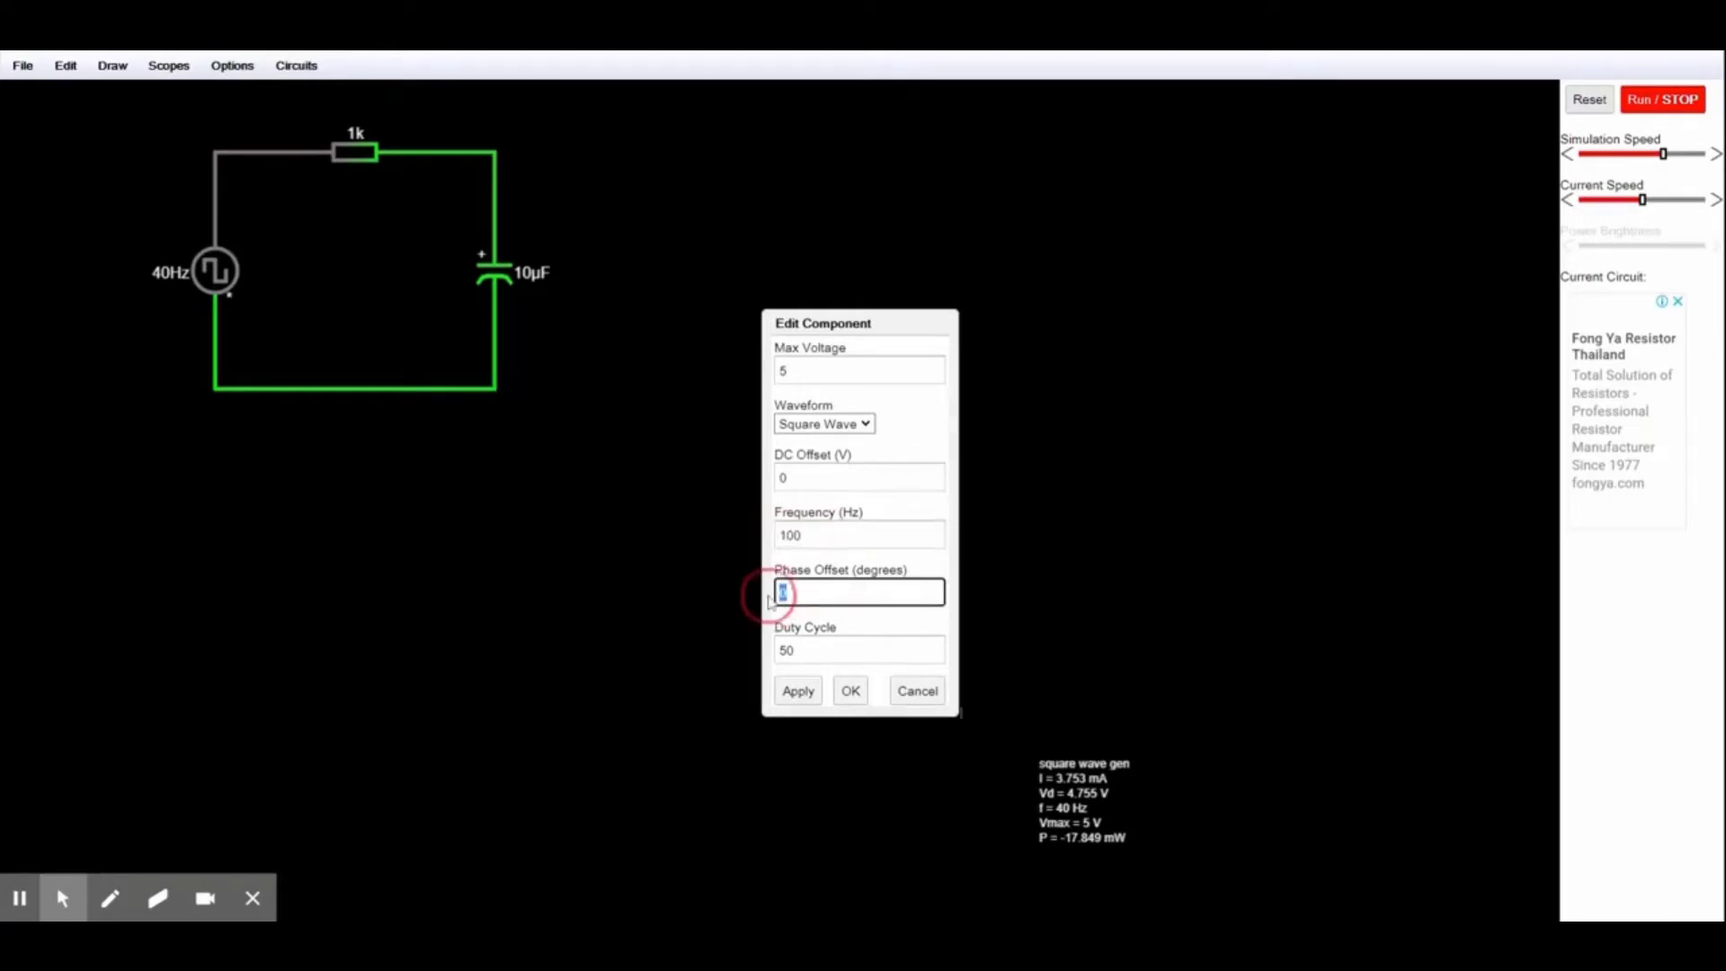
click(912, 624)
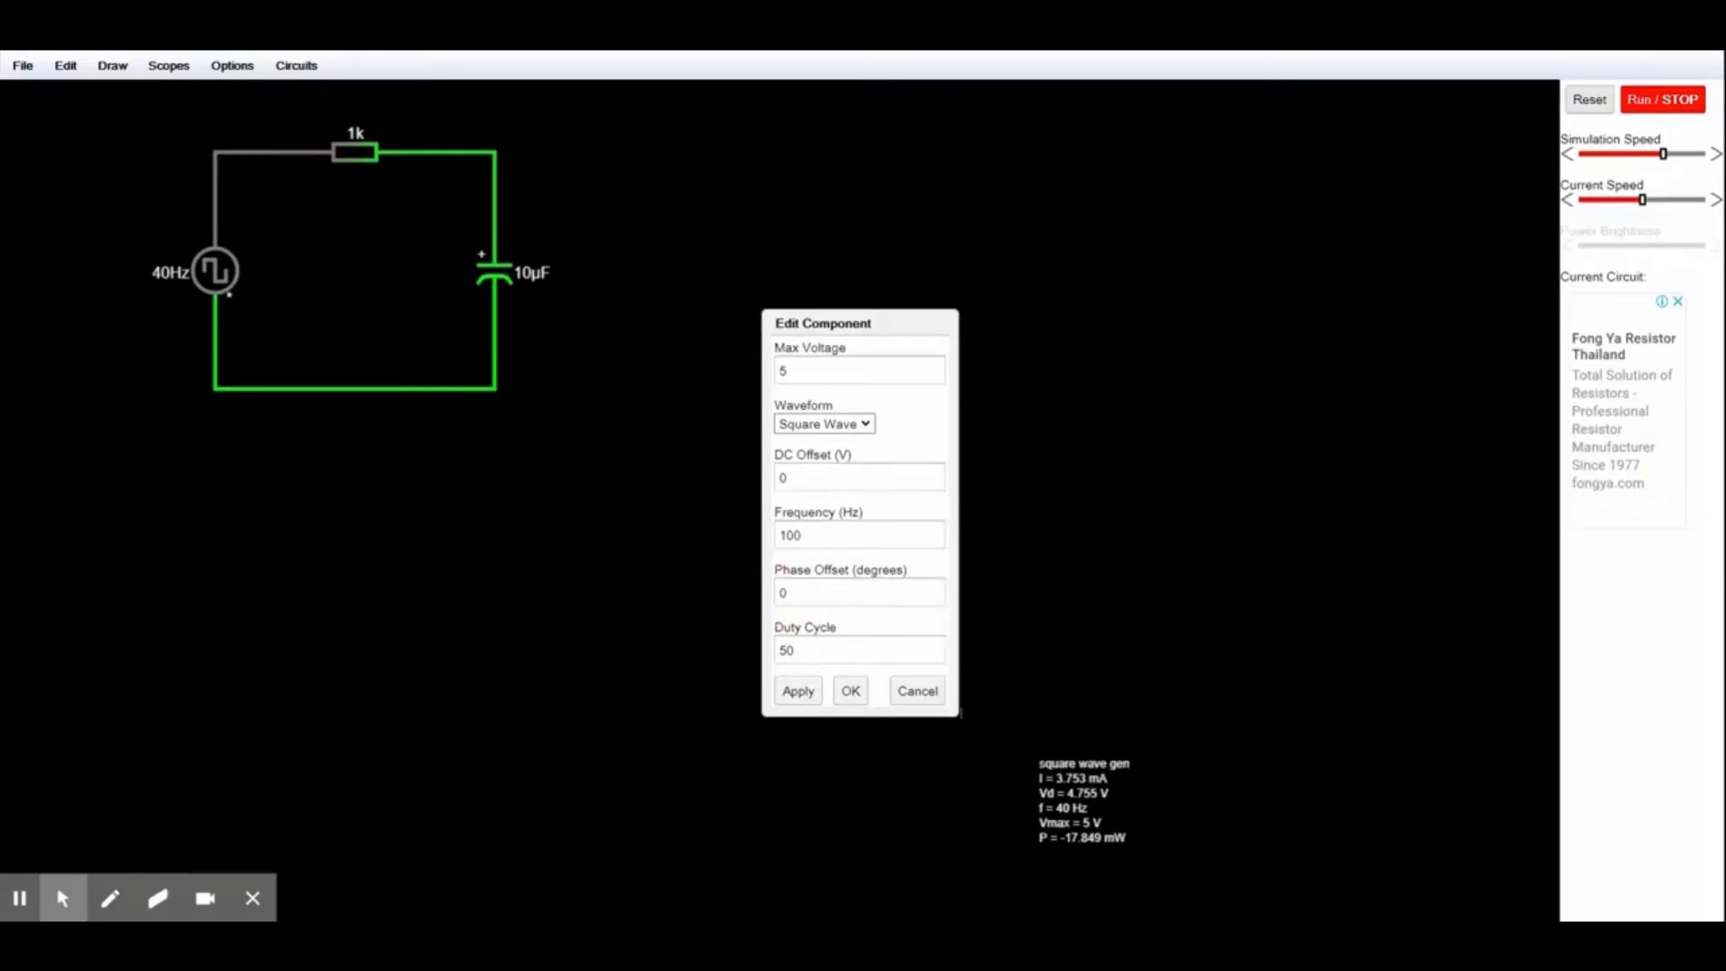
double_click(780, 650)
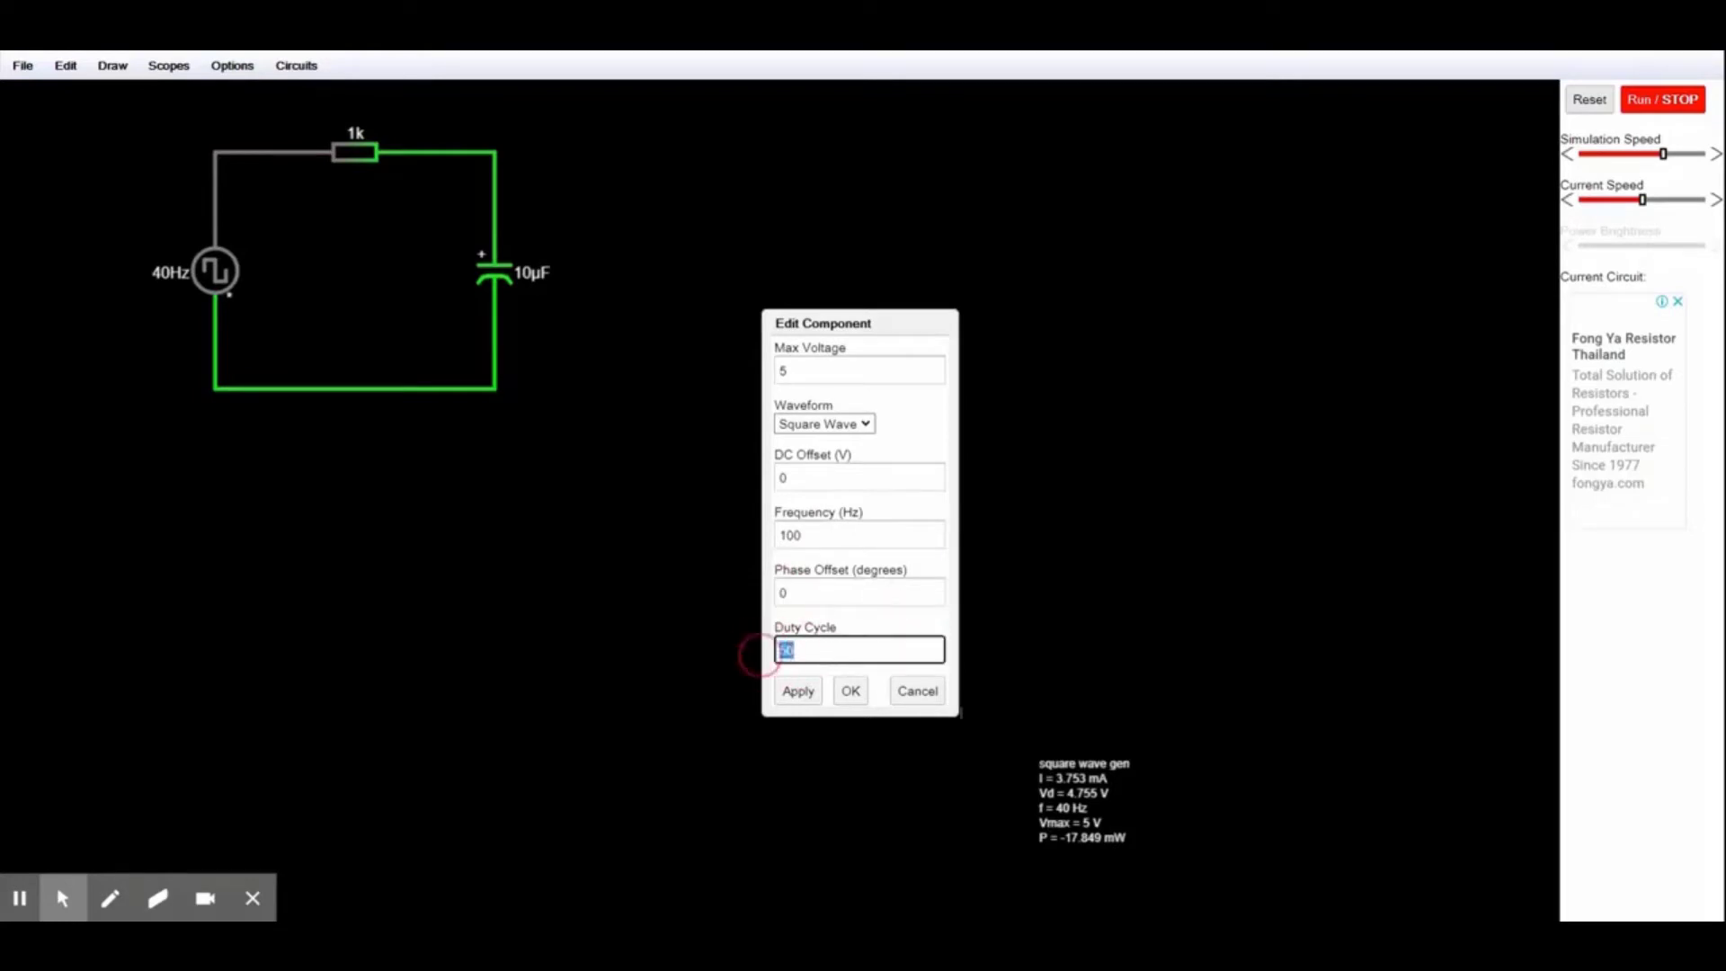
click(866, 629)
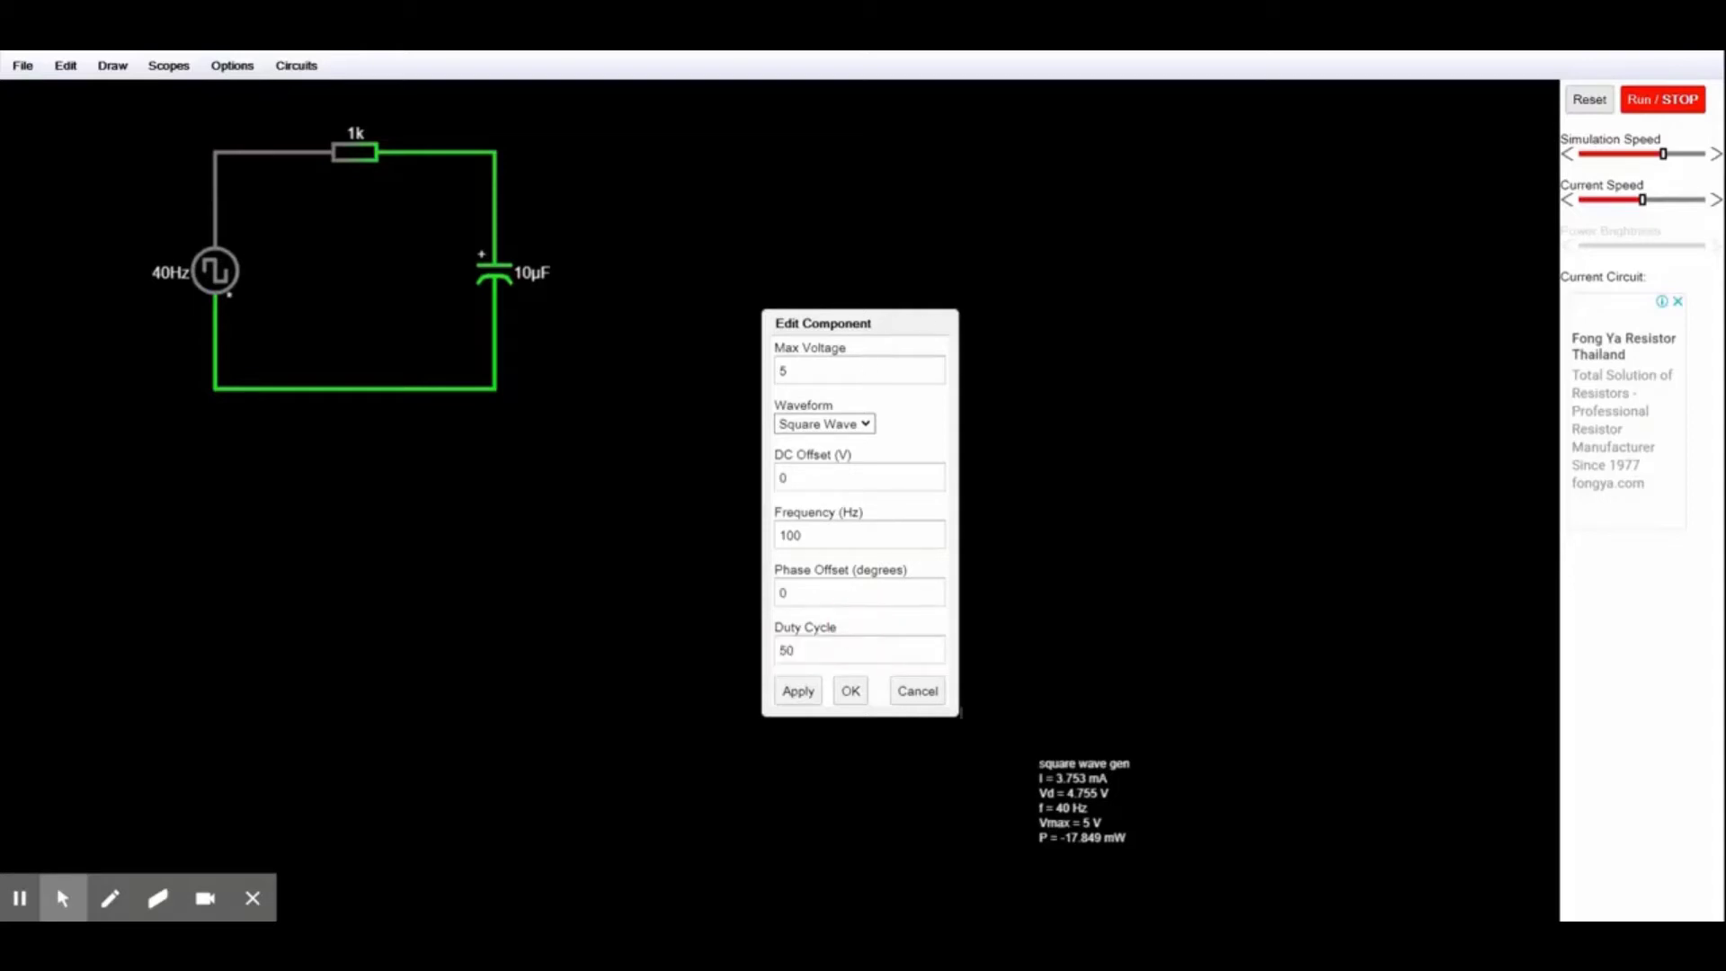
click(798, 691)
click(851, 691)
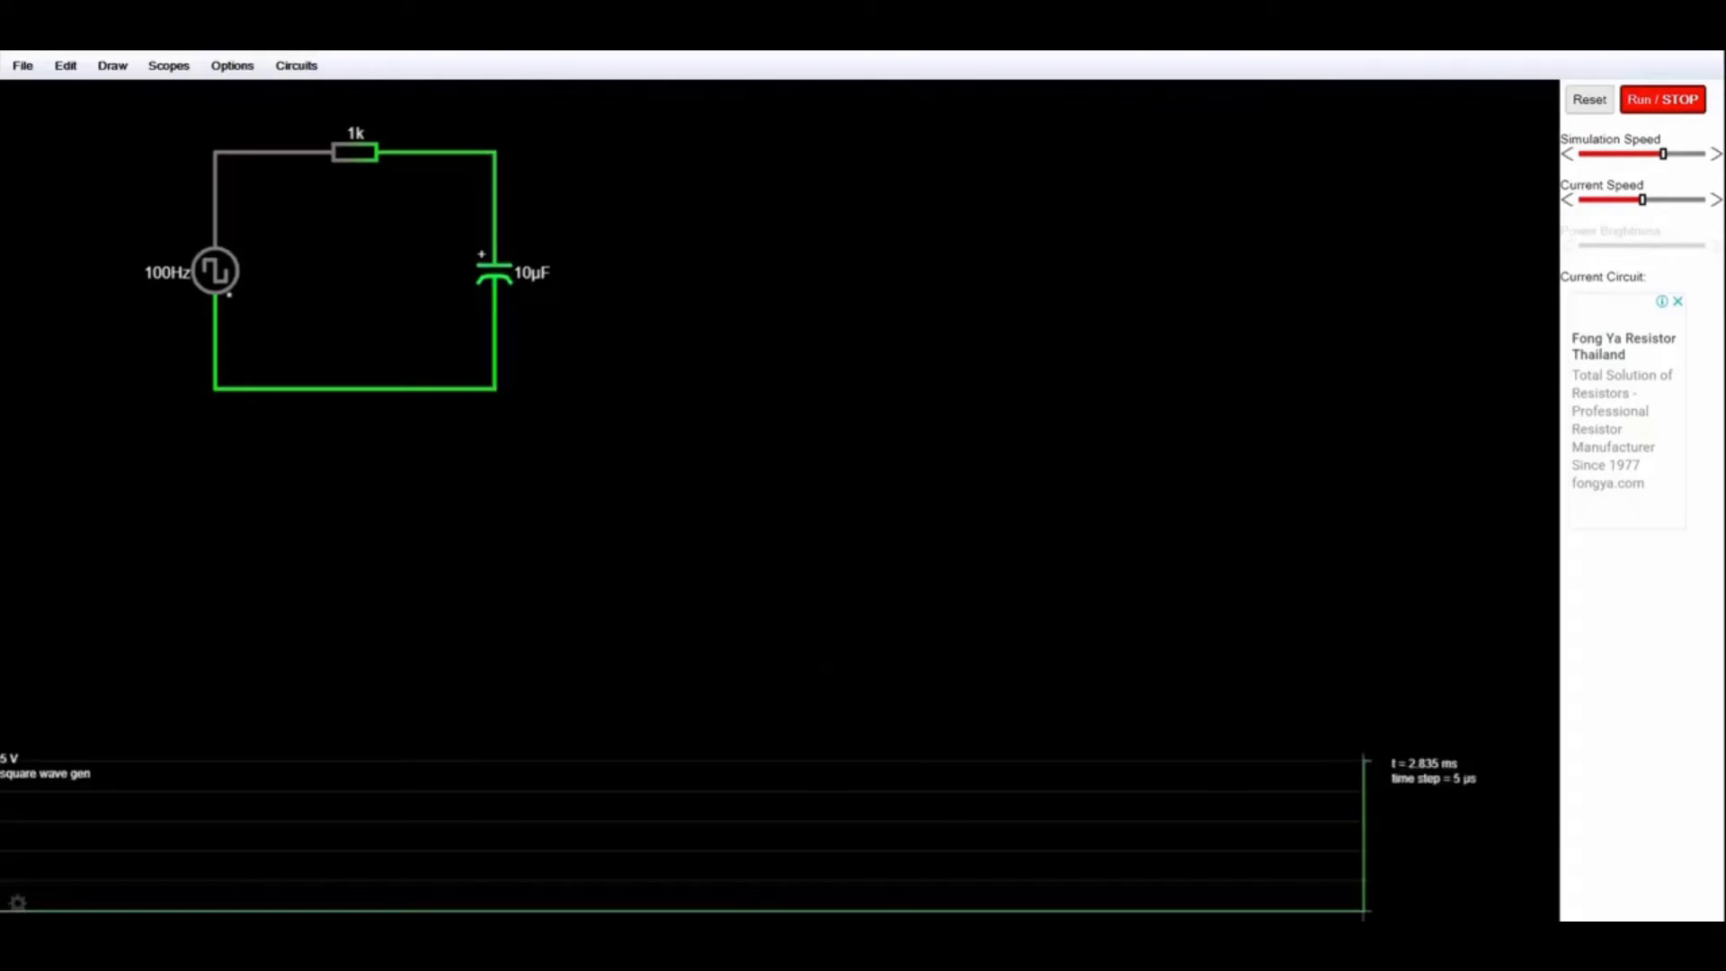
Set the polarized capacitor's capacitance to 1 µF.
double_click(494, 270)
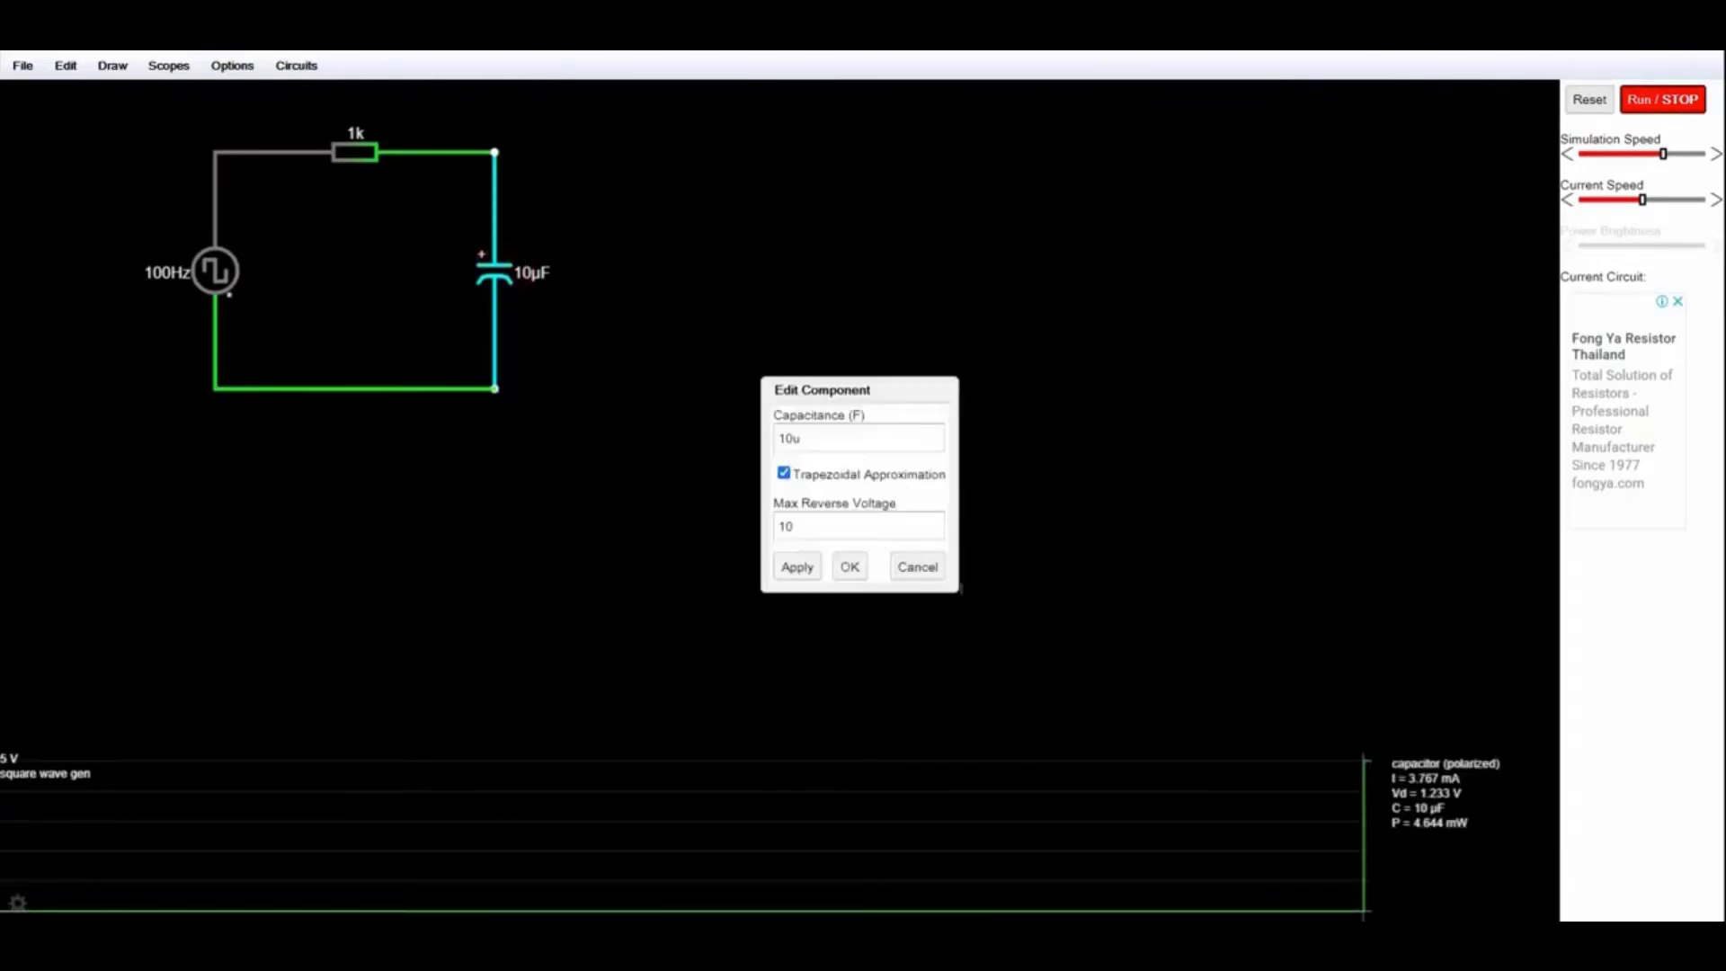
click(789, 438)
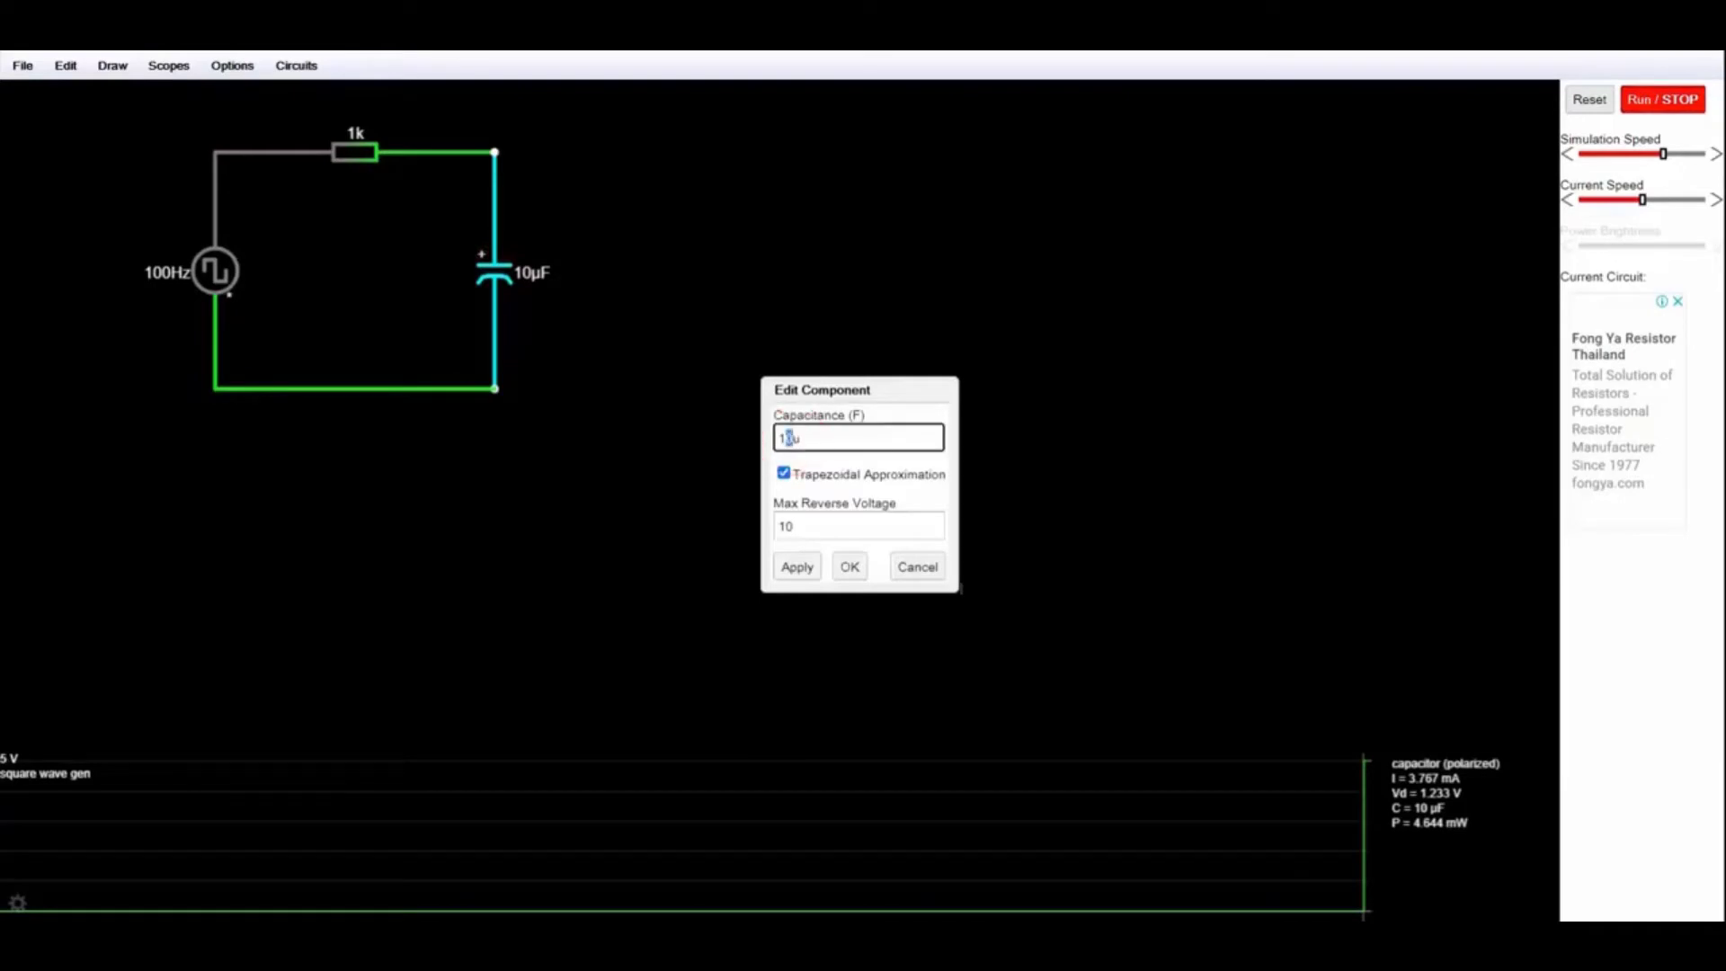
key(BackSpace)
drag(793, 437, 785, 438)
click(812, 438)
double_click(783, 526)
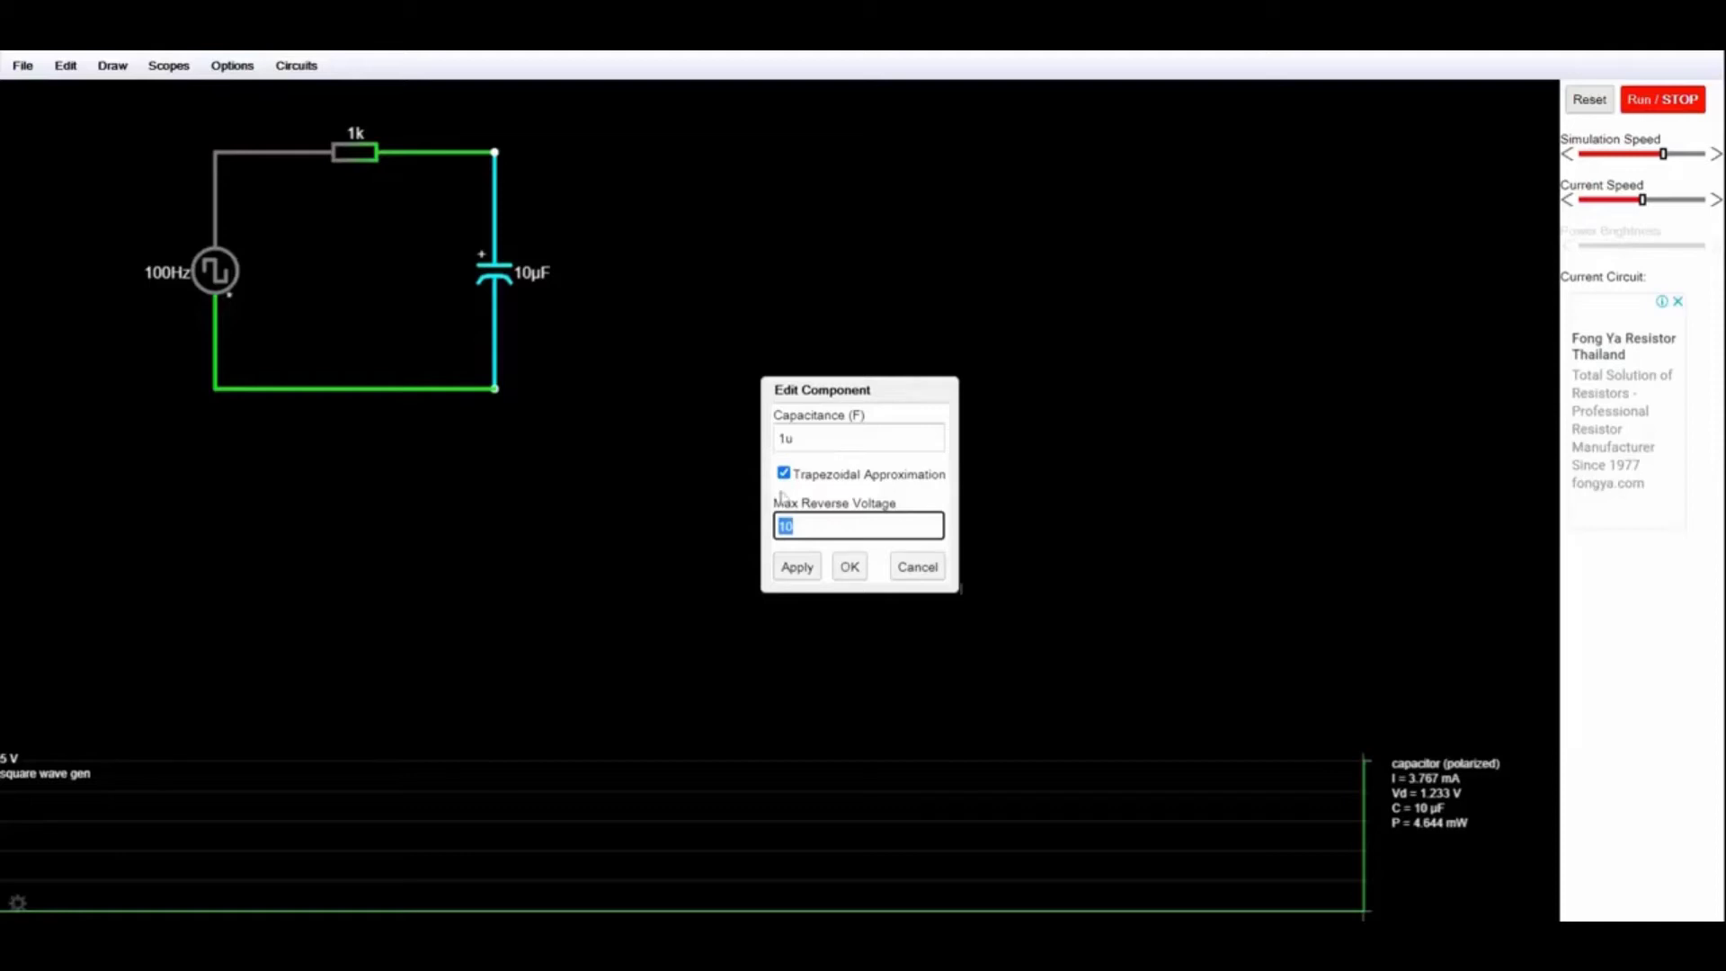
click(797, 568)
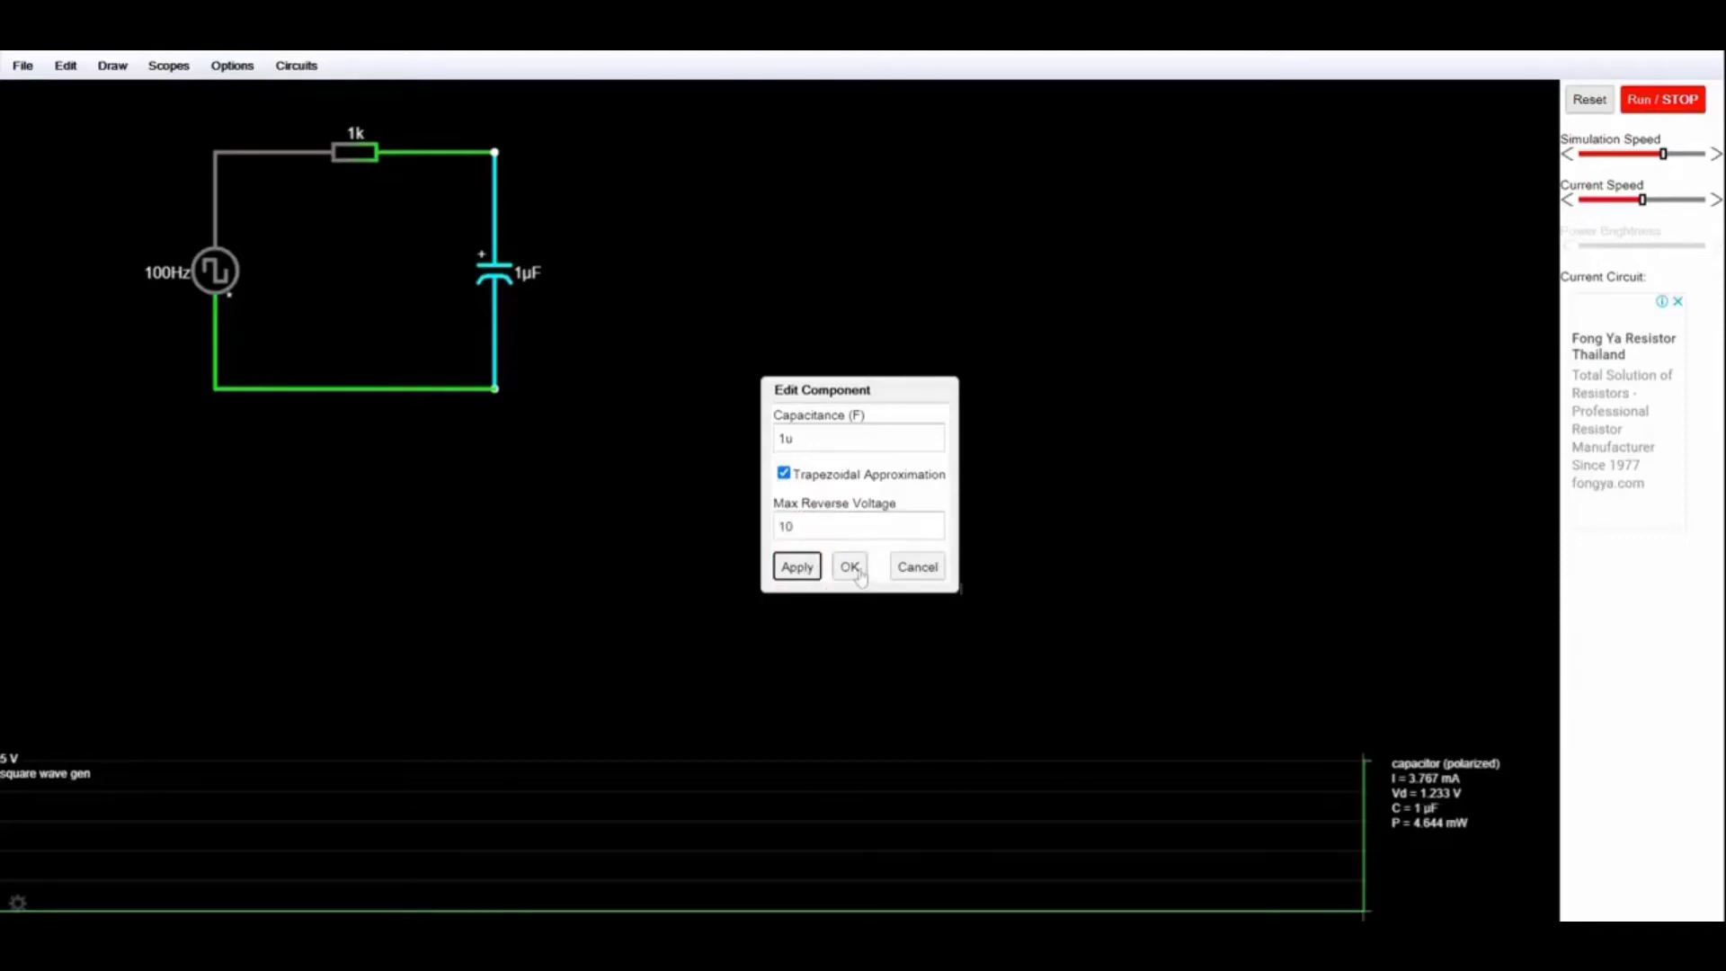
click(849, 568)
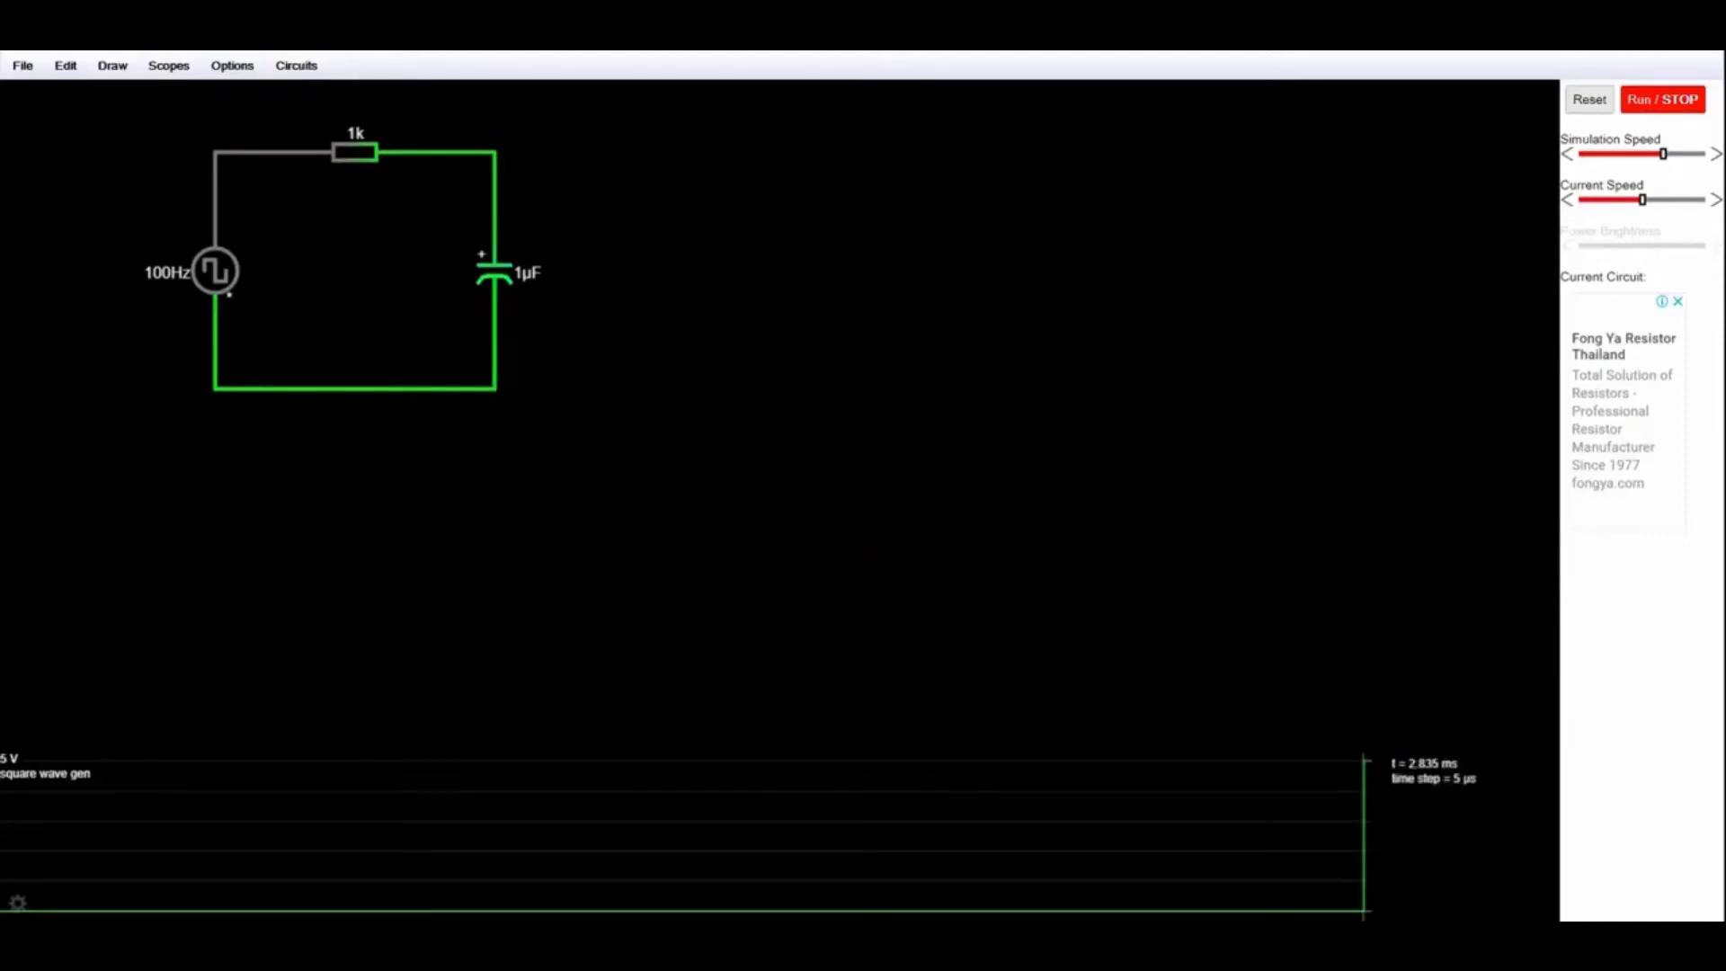
Run the simulation and enlarge the square-wave source's scope plot, stretching its time scale to 1 ms/div.
click(1668, 104)
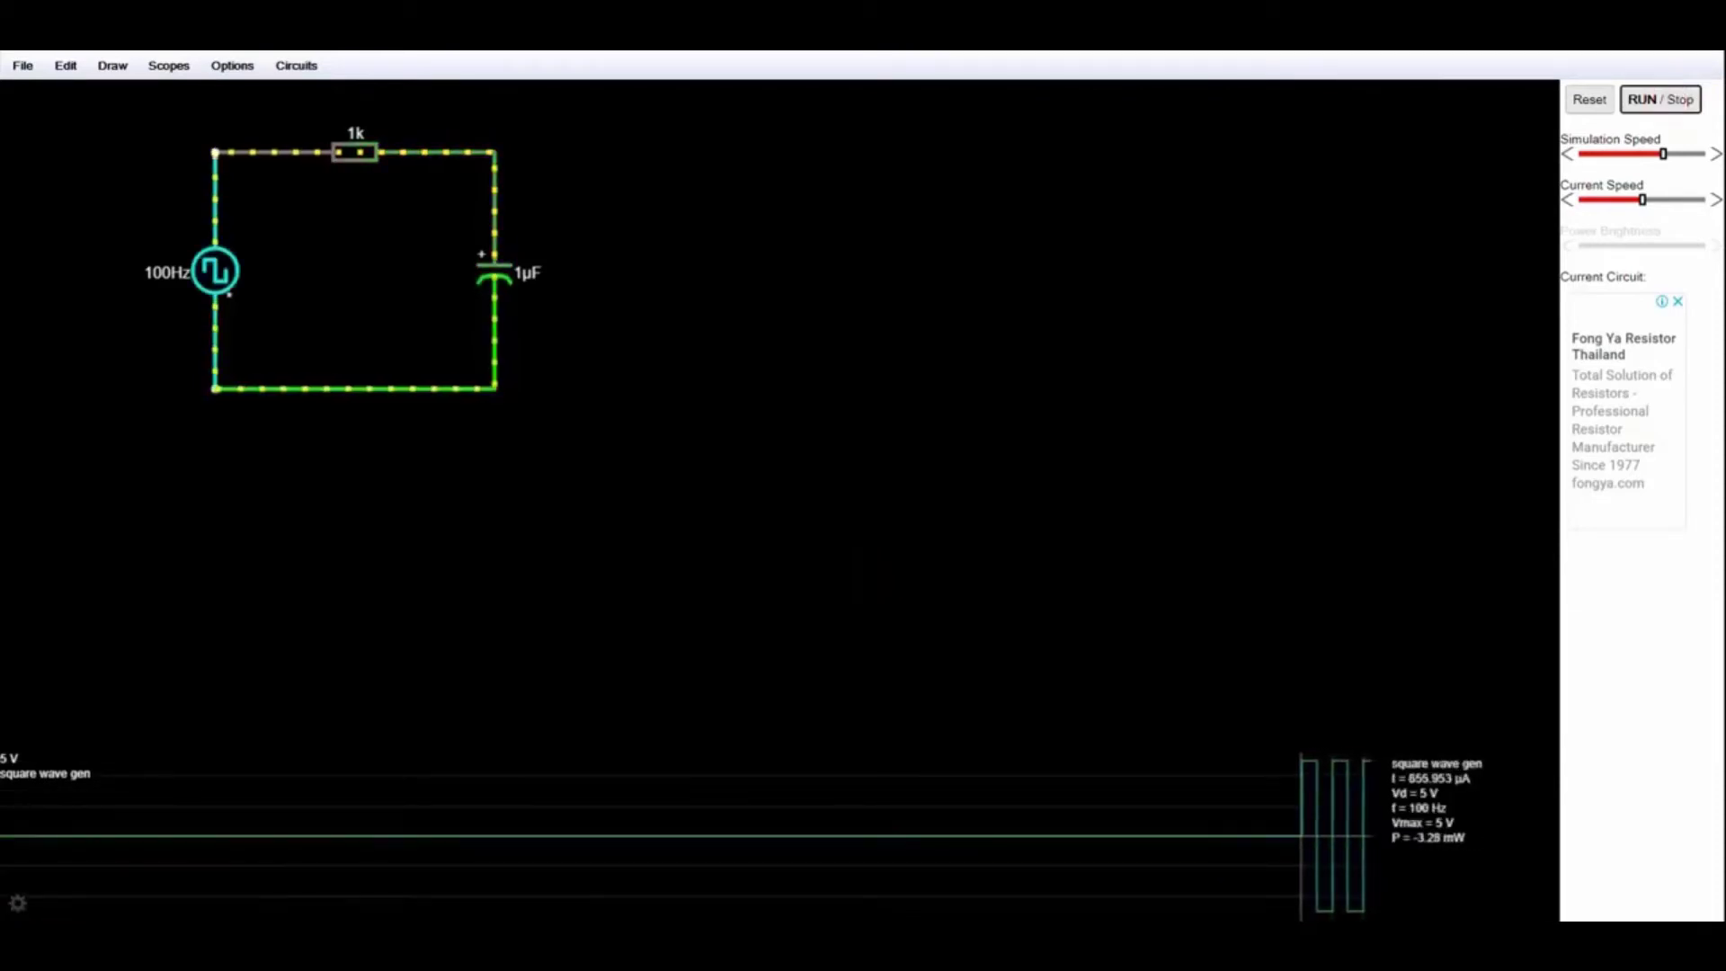
right_click(214, 270)
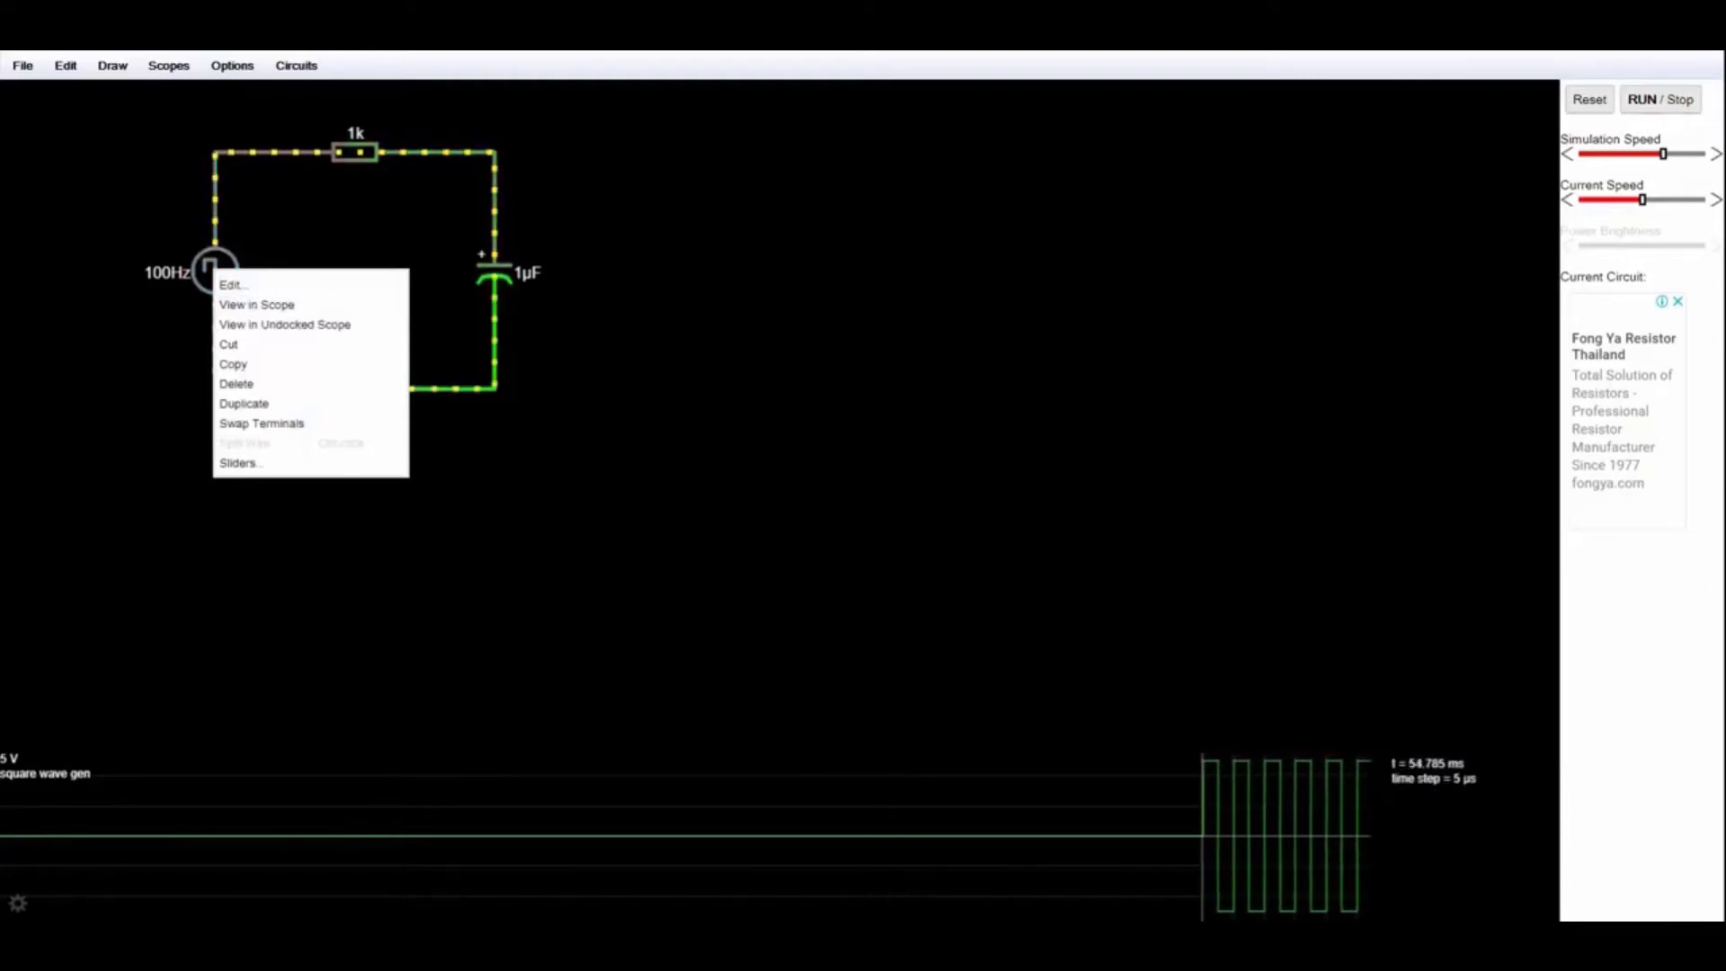
click(1114, 663)
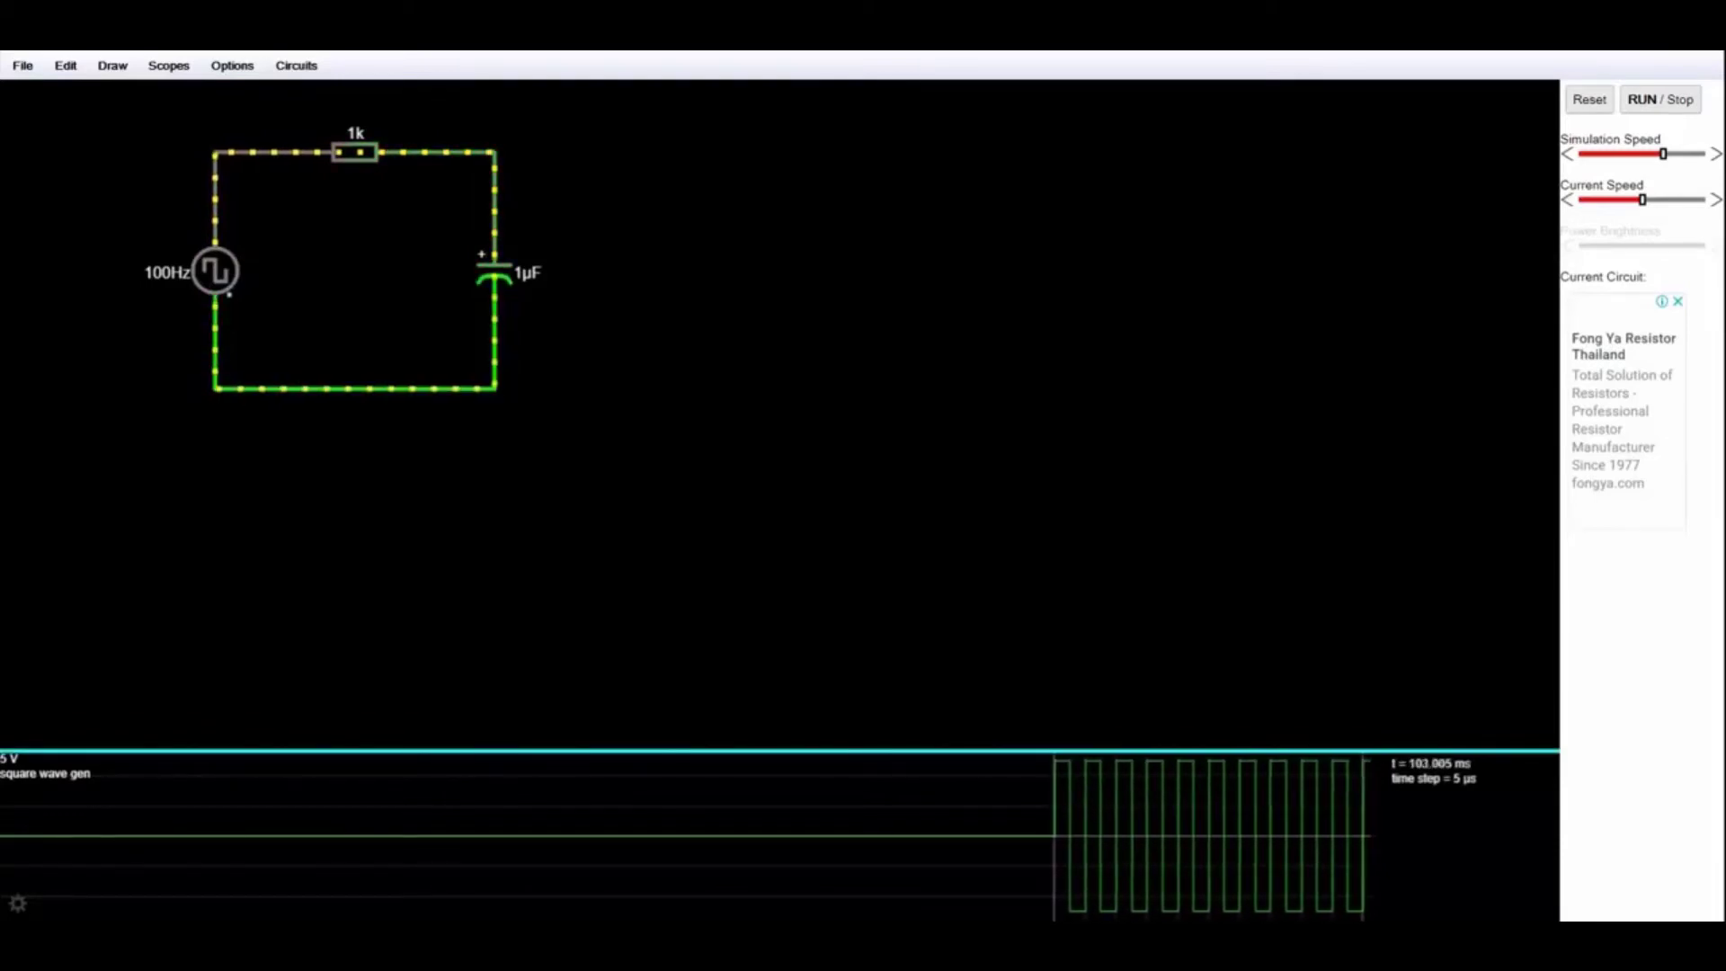
click(873, 751)
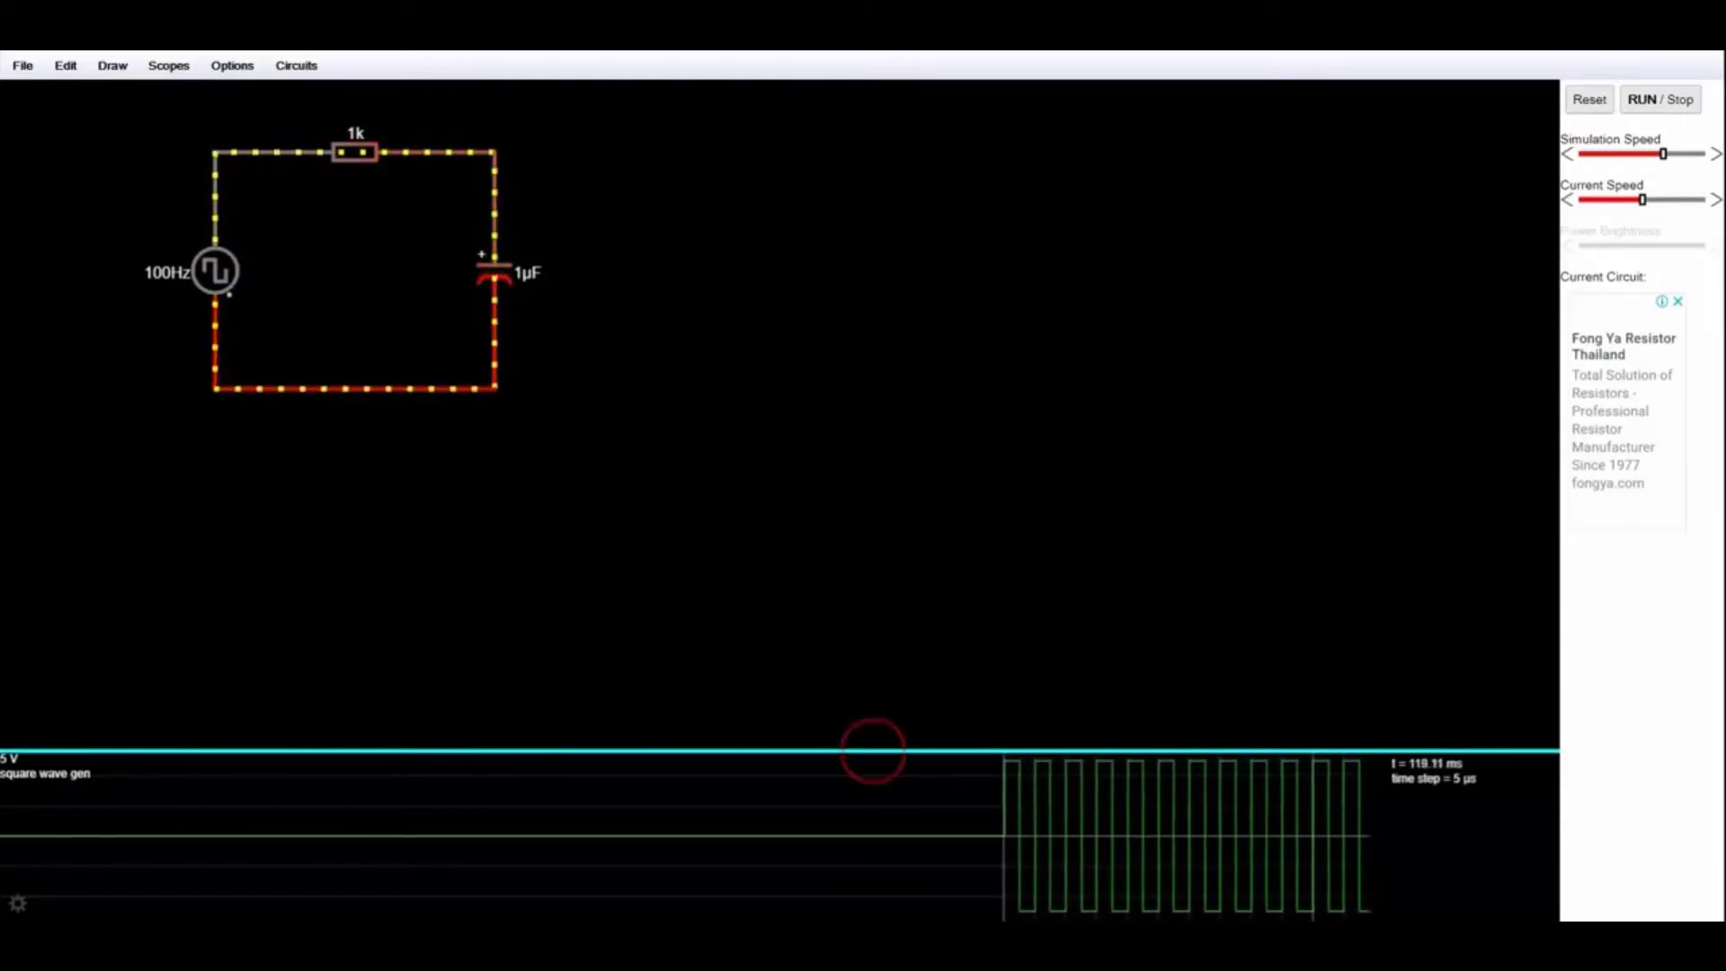
drag(873, 750, 837, 423)
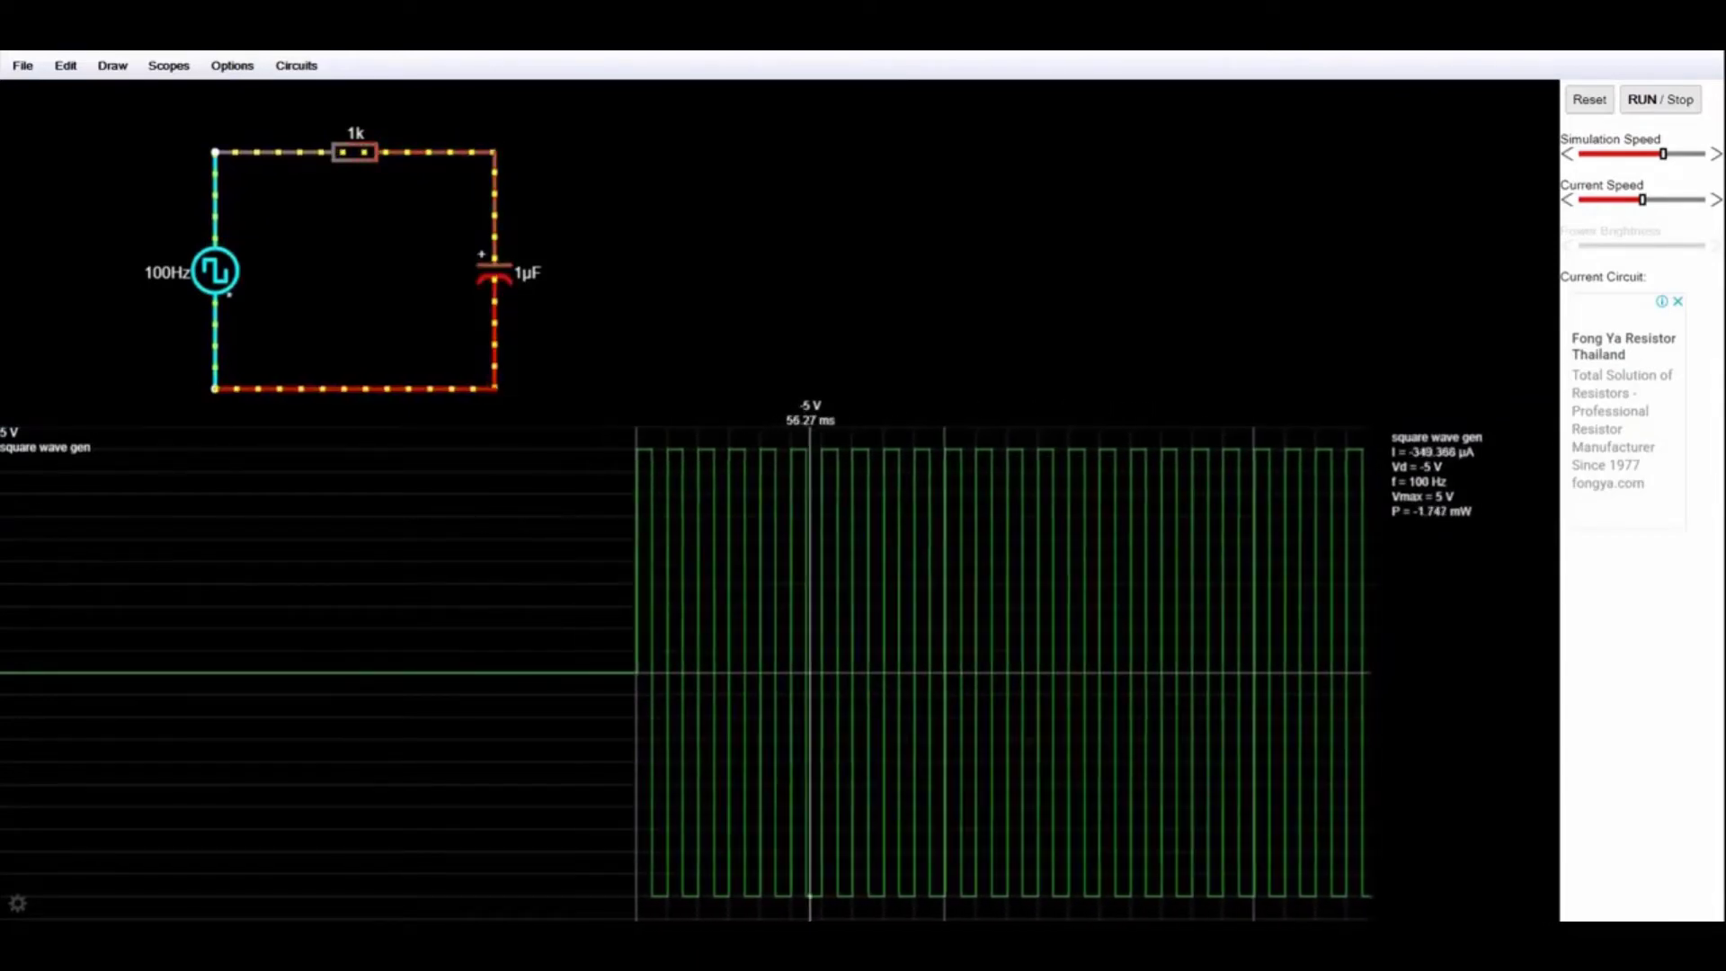
scroll(842, 673, up, 2)
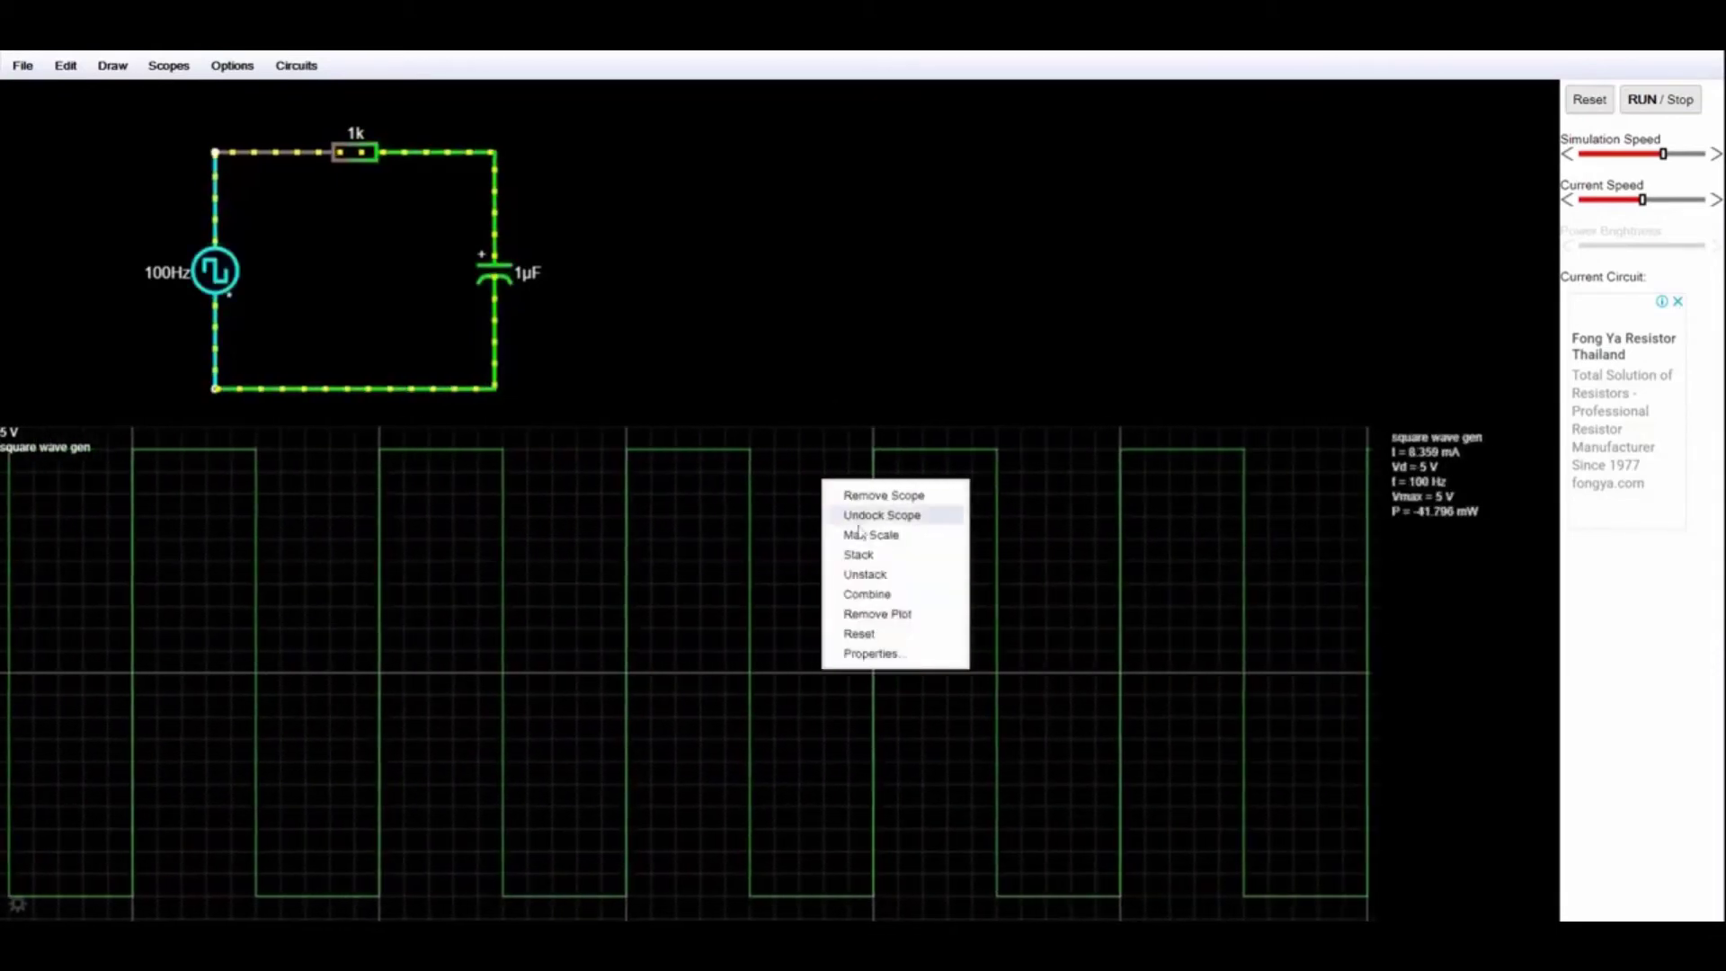
Try showing the current together with the voltage in the source's scope, and return to voltage only.
click(870, 653)
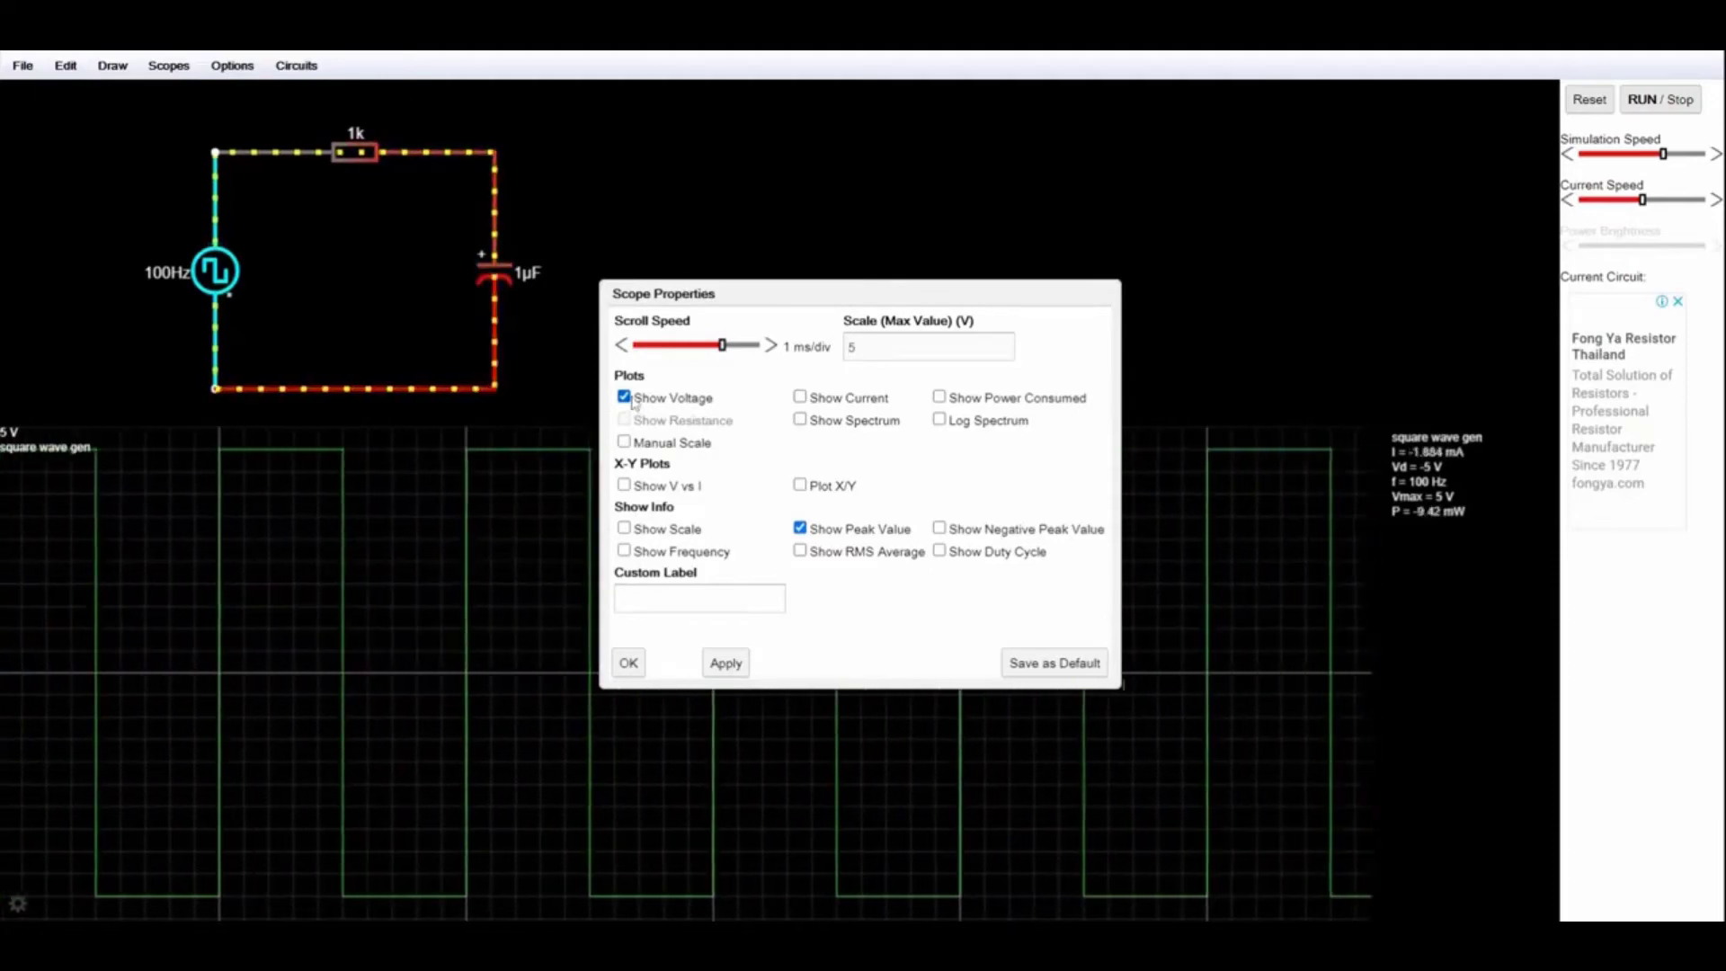
click(800, 398)
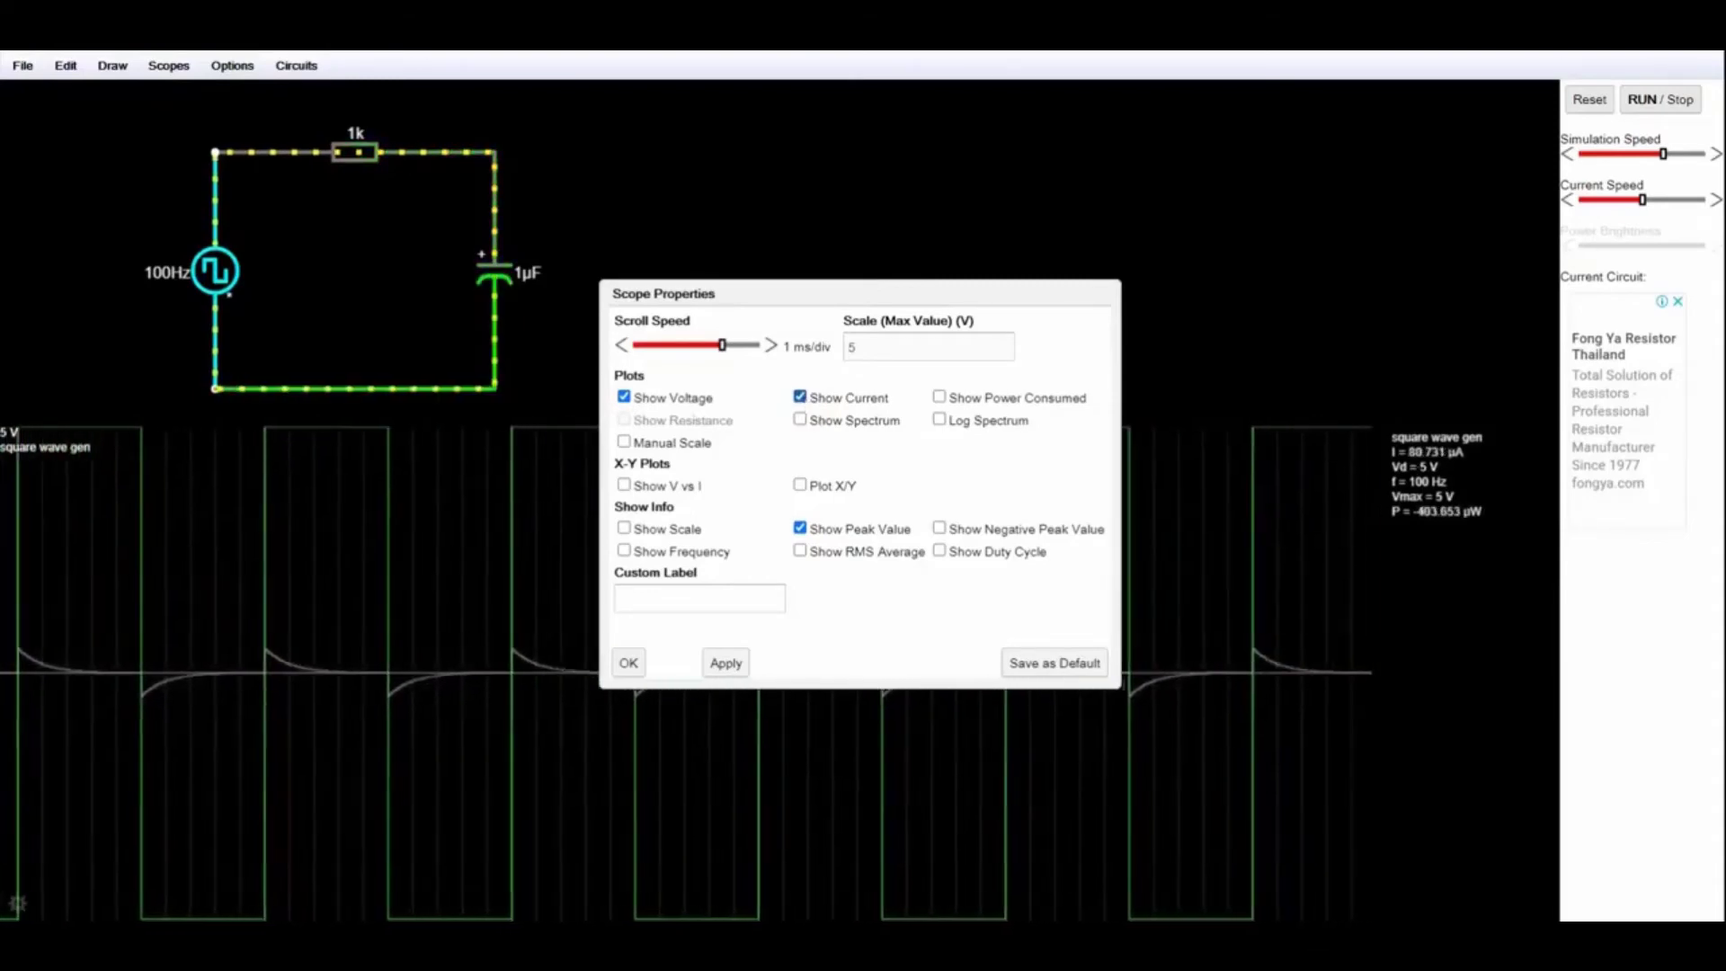
click(800, 397)
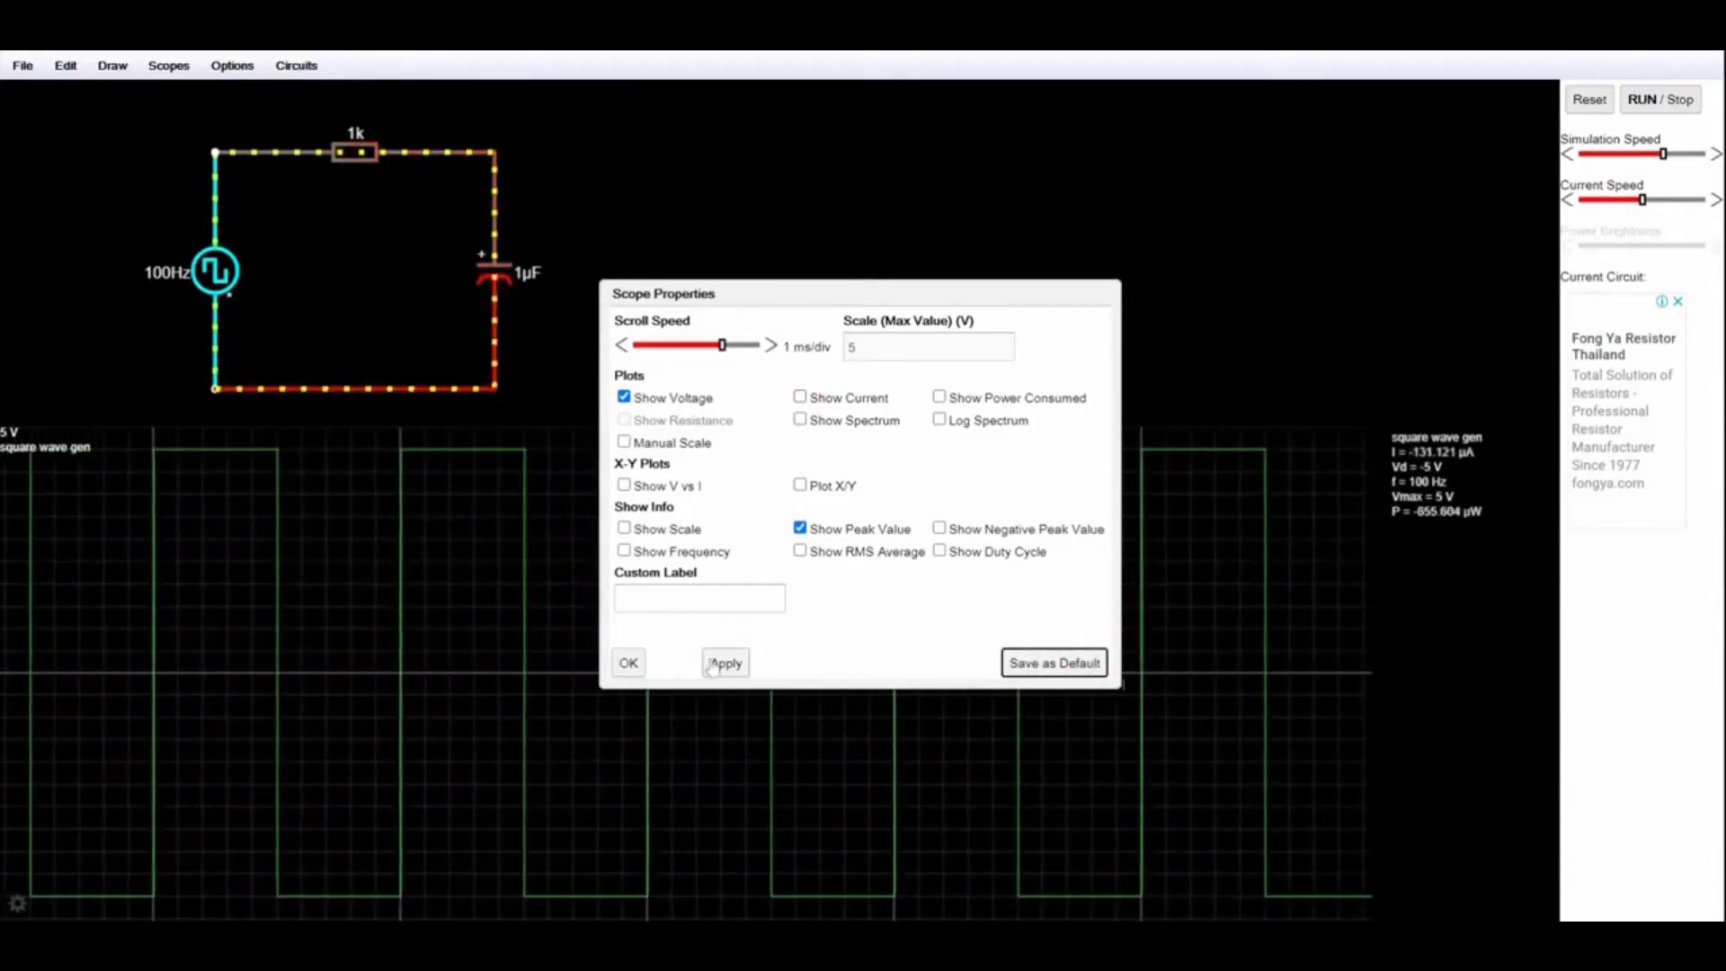
click(628, 663)
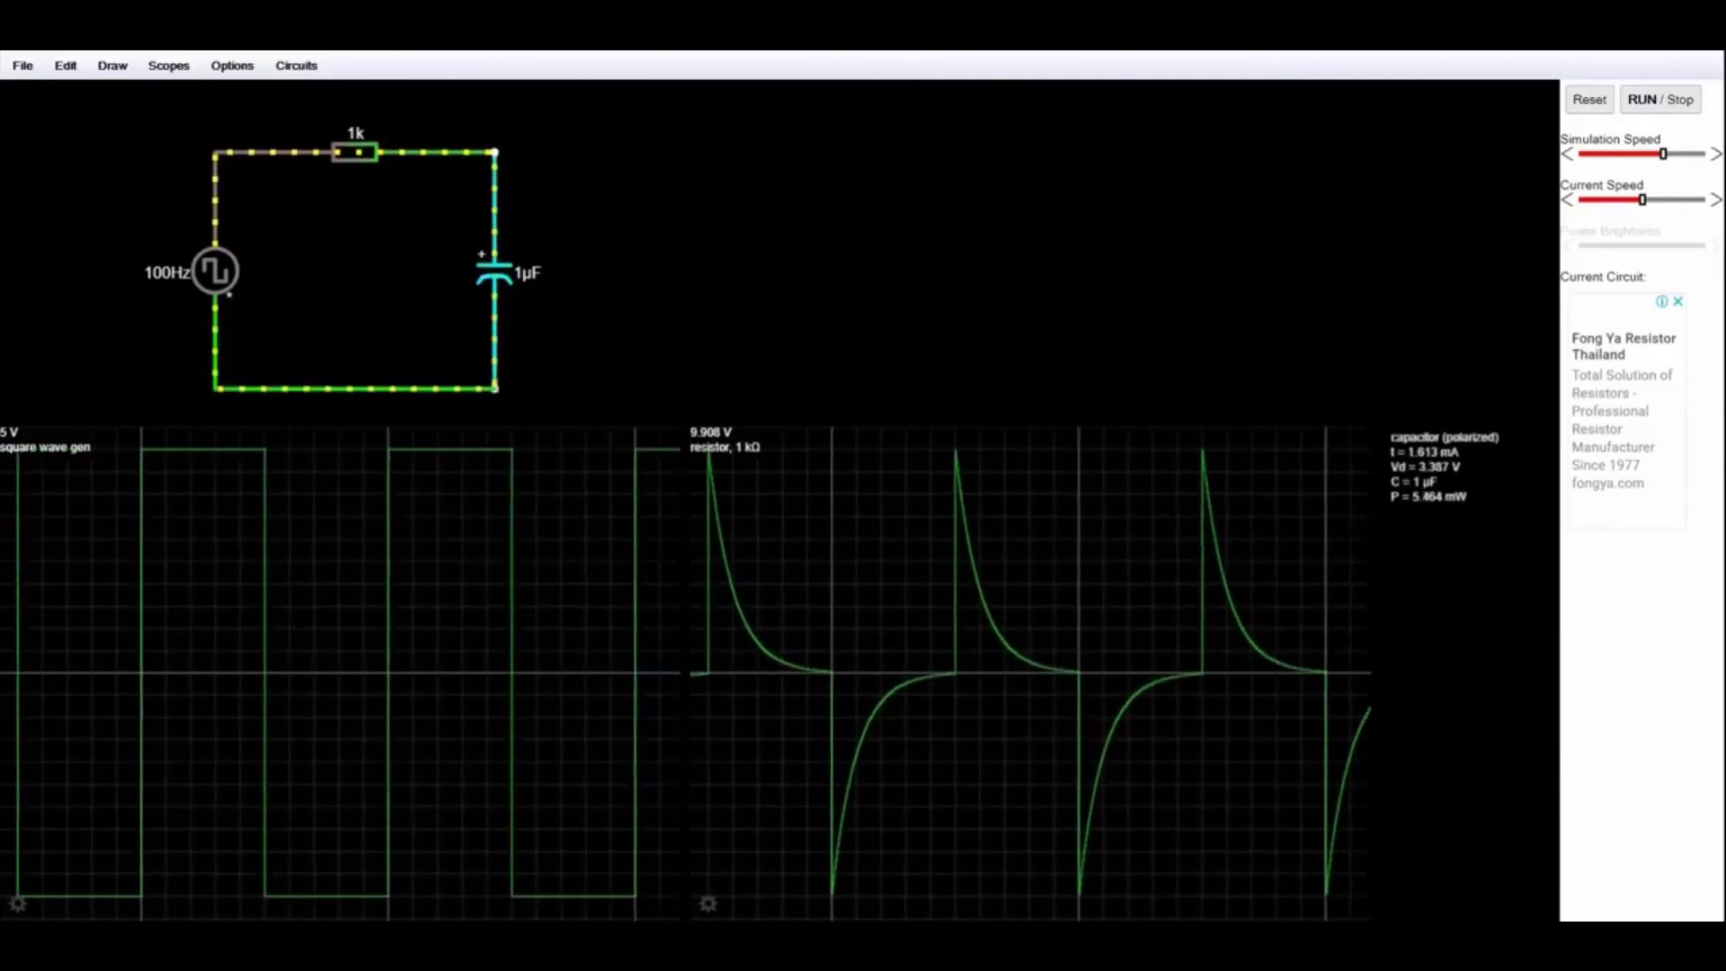
View the 1 µF capacitor in a scope and combine its plot with the resistor's scope.
right_click(494, 270)
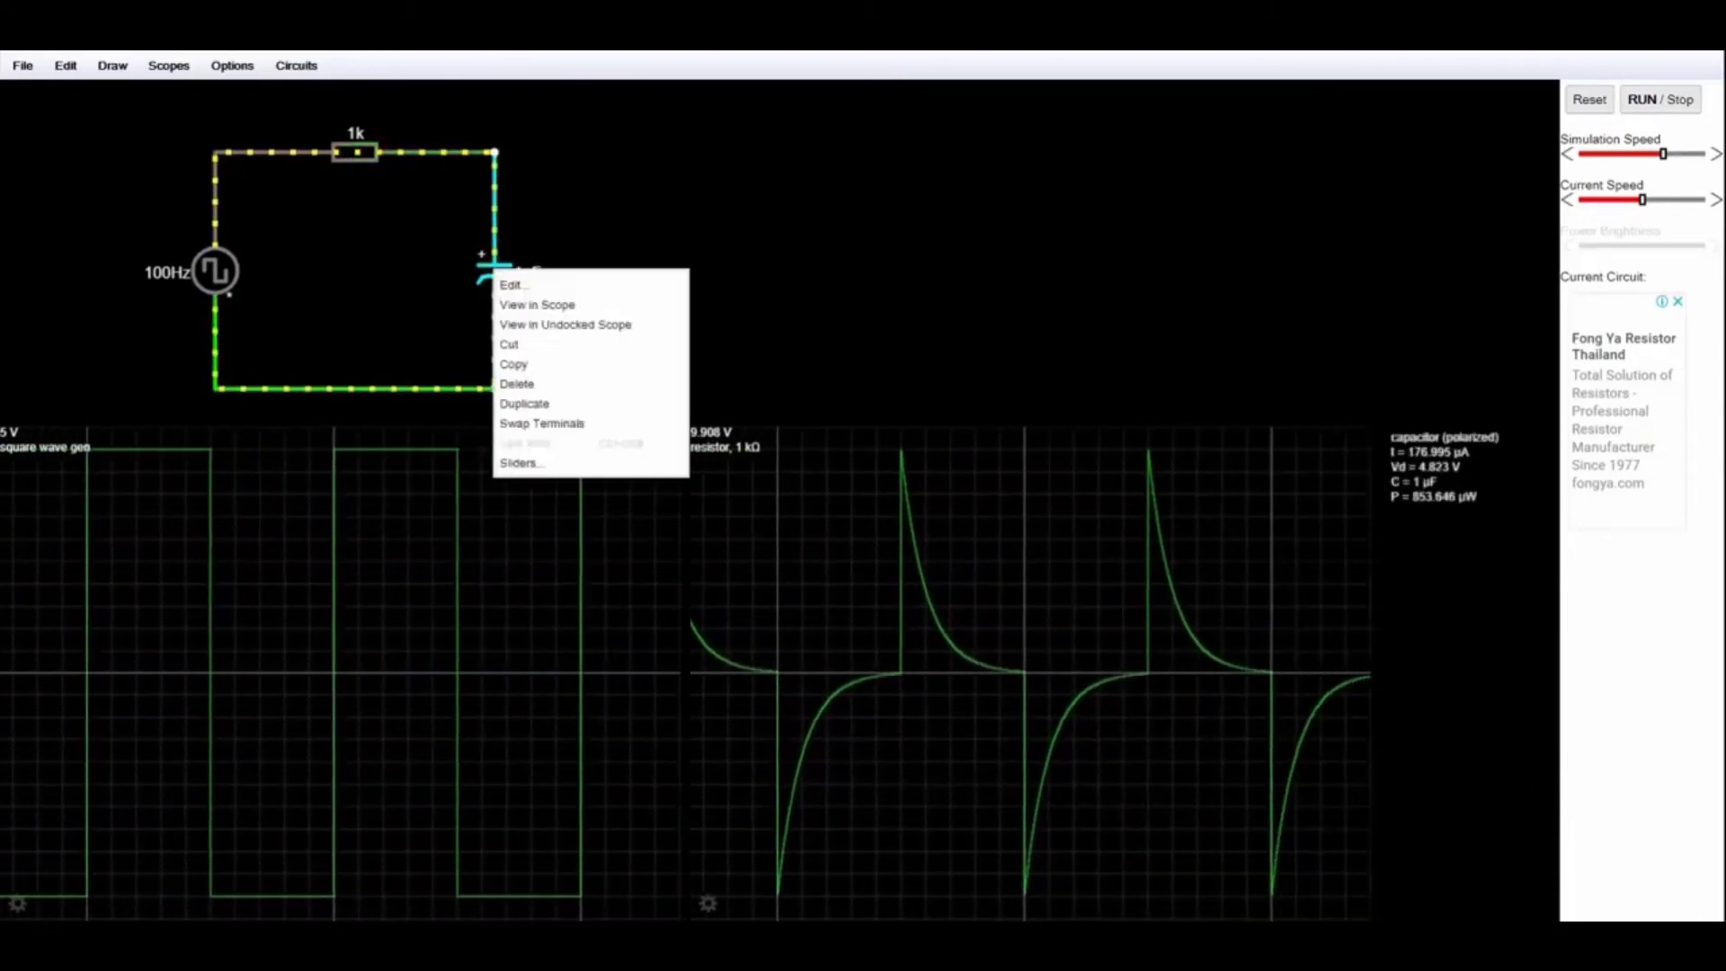
click(536, 305)
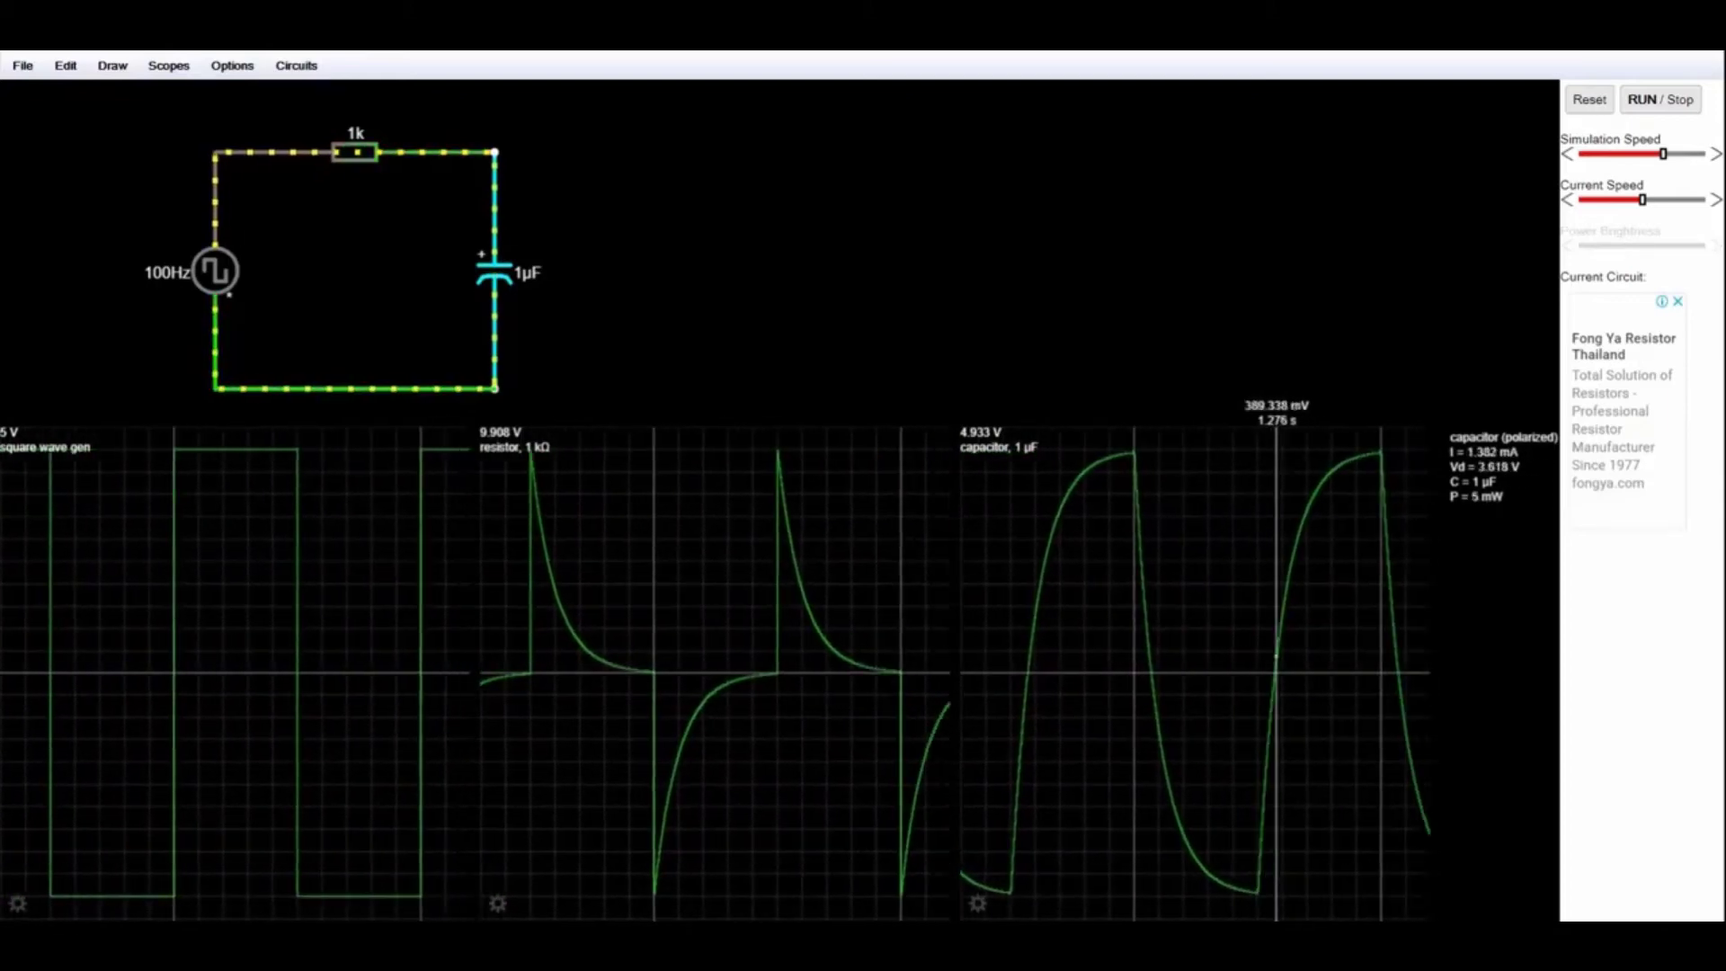
right_click(850, 547)
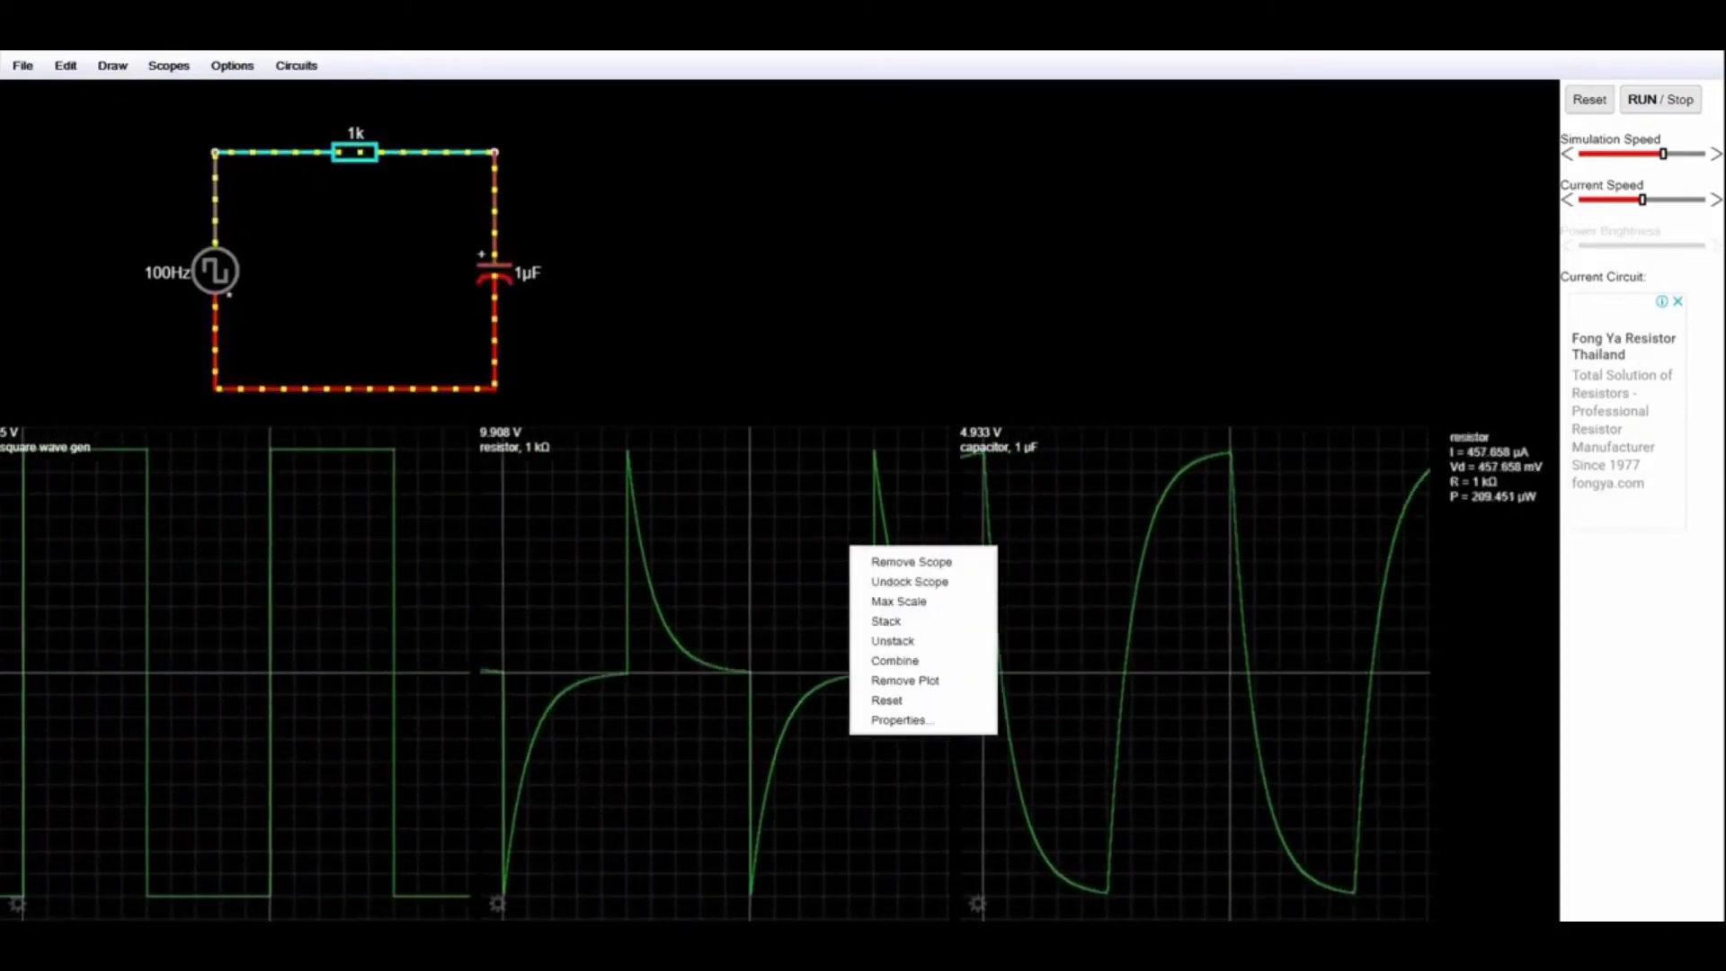
click(1110, 540)
right_click(1221, 535)
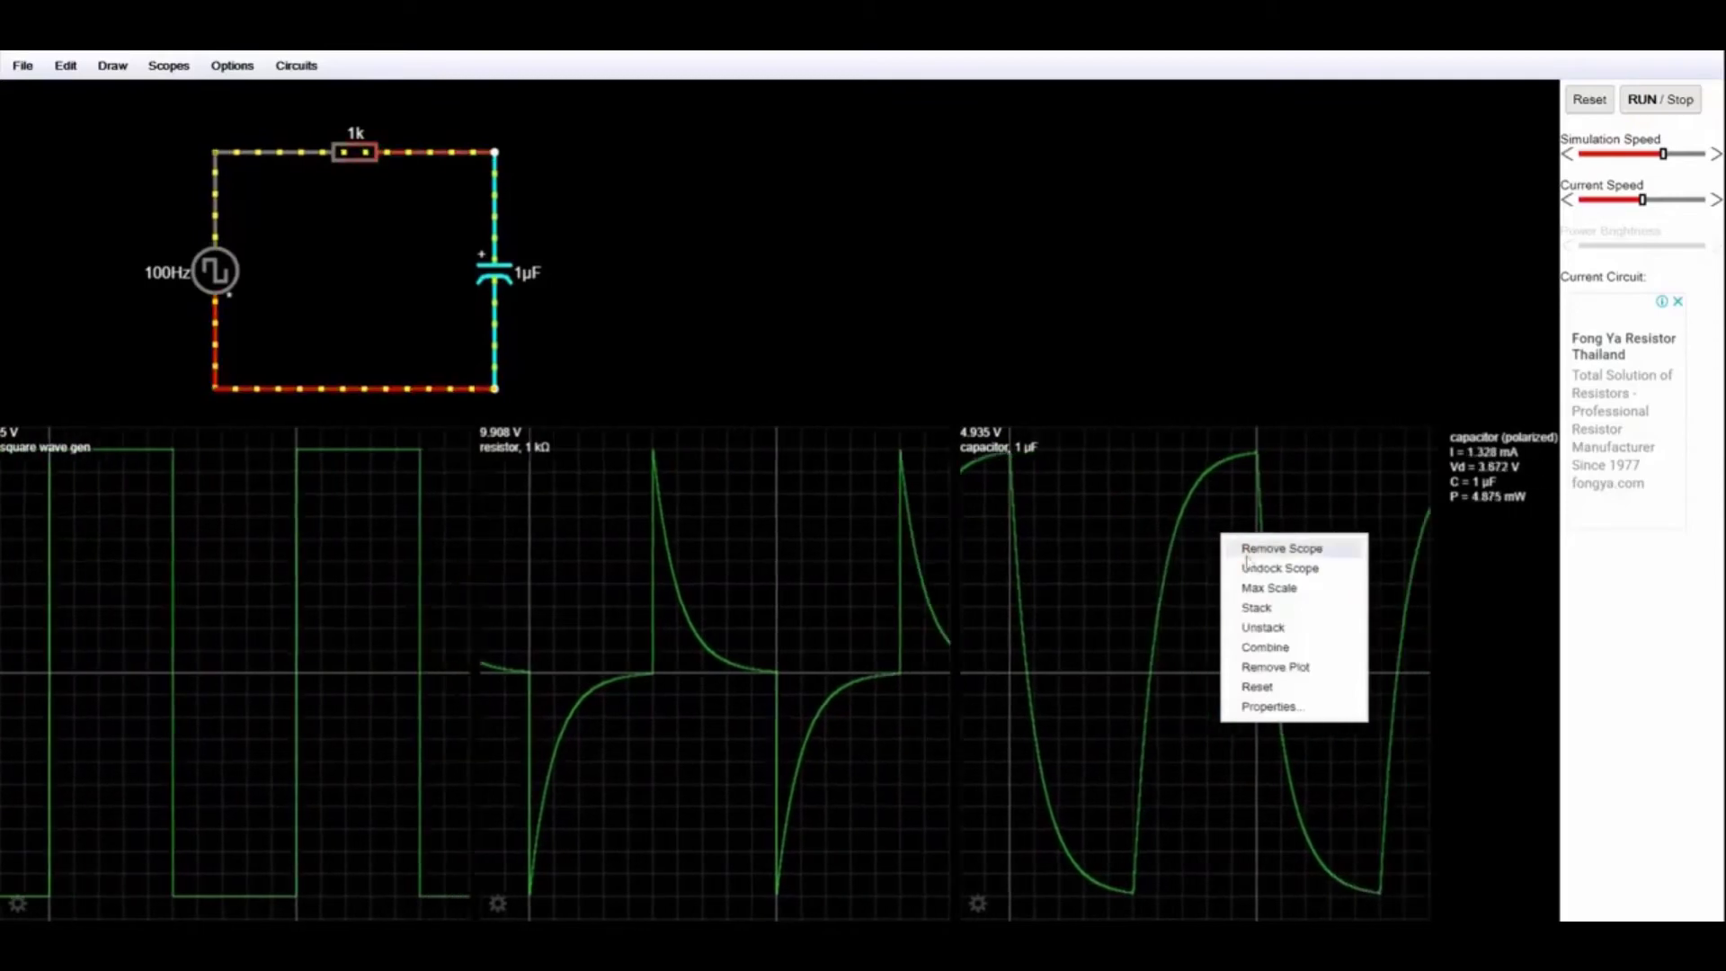
click(1265, 647)
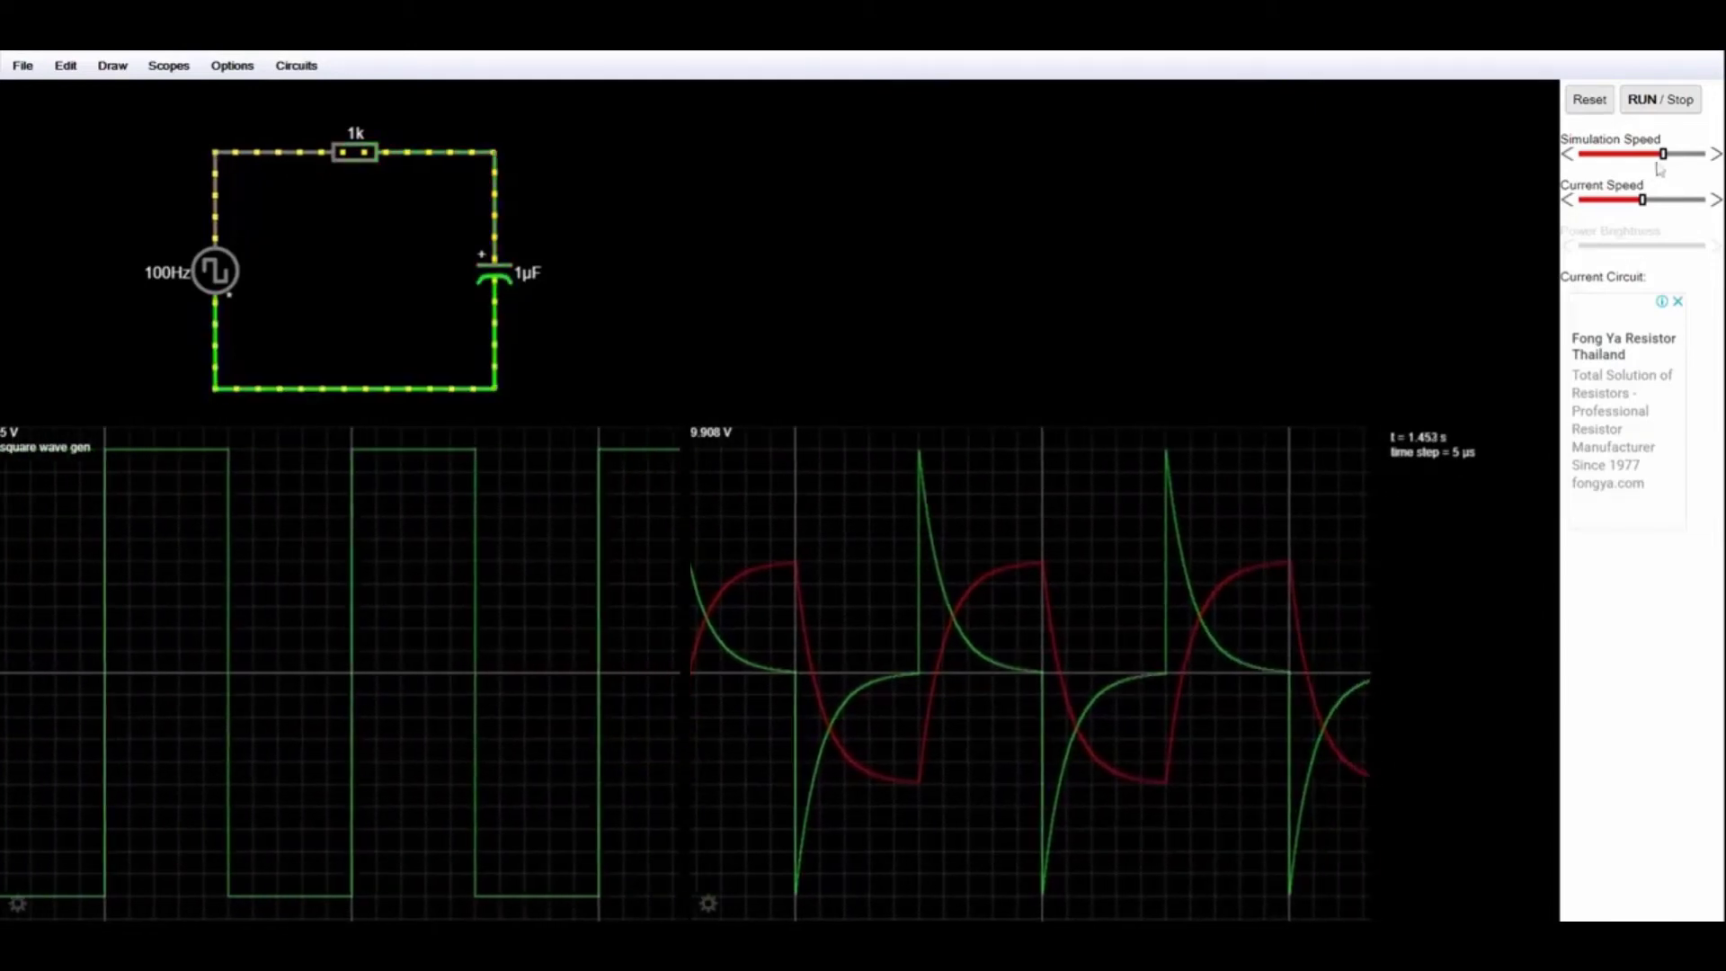
Slightly lower the simulation speed and the current speed.
drag(1663, 156, 1651, 160)
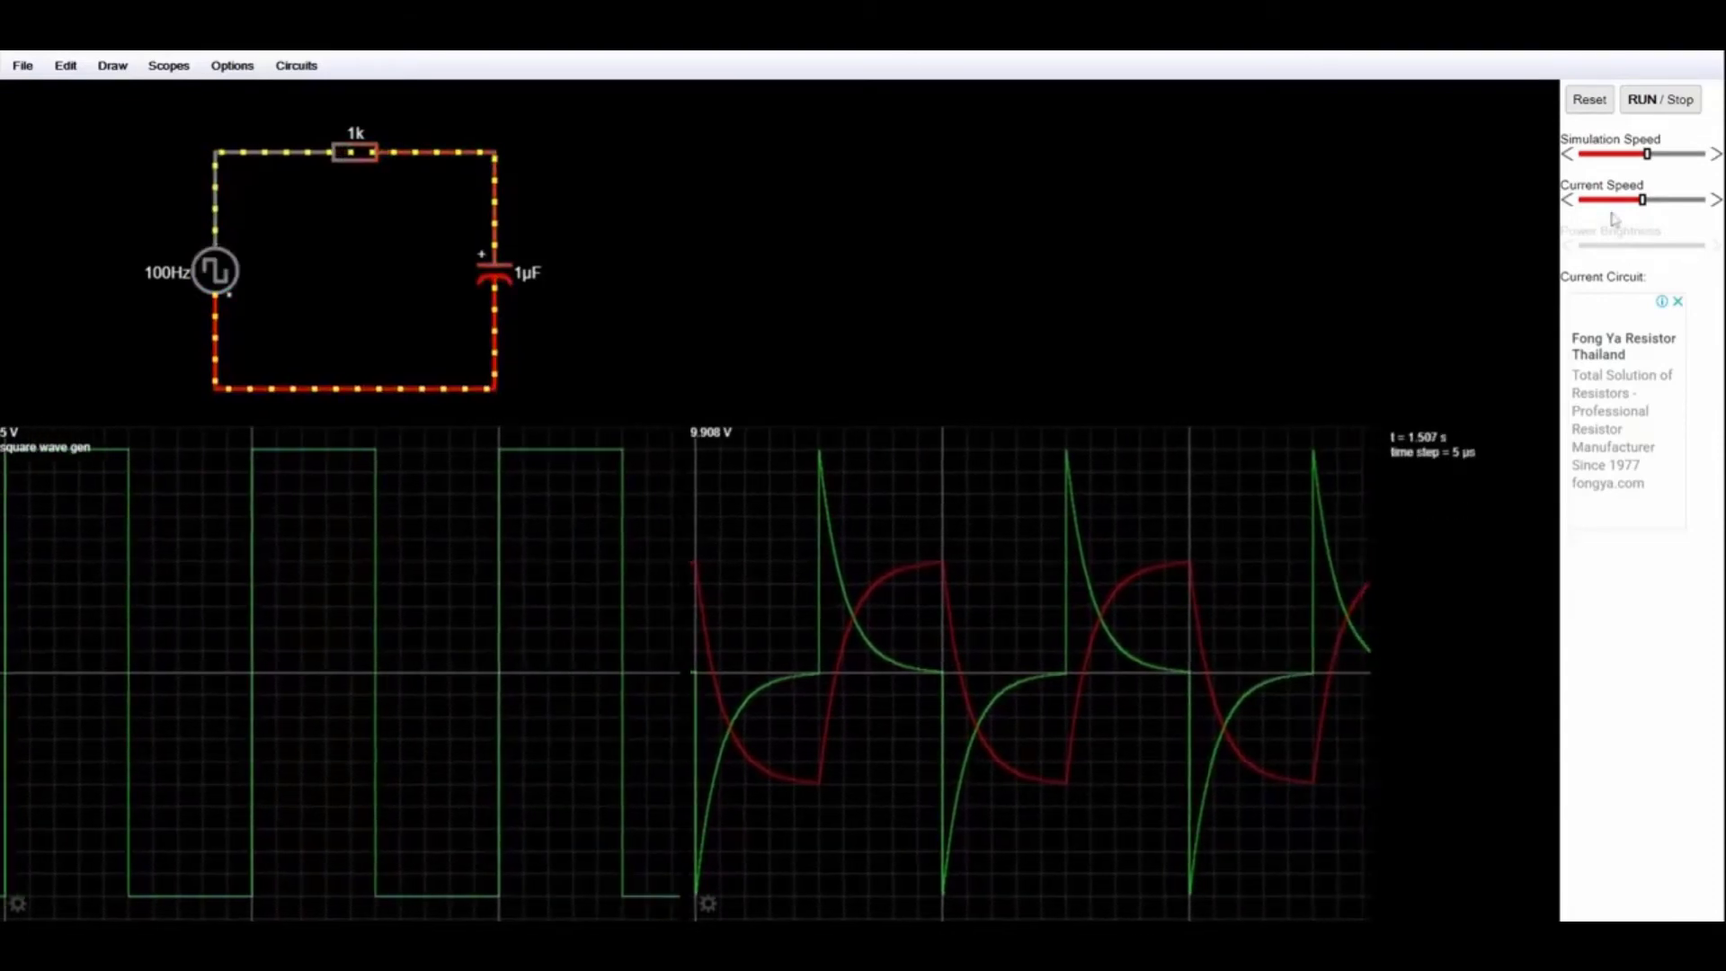
mouse_move(1644, 200)
mouse_down()
mouse_move(1616, 199)
mouse_move(1668, 201)
mouse_move(1632, 201)
mouse_up()
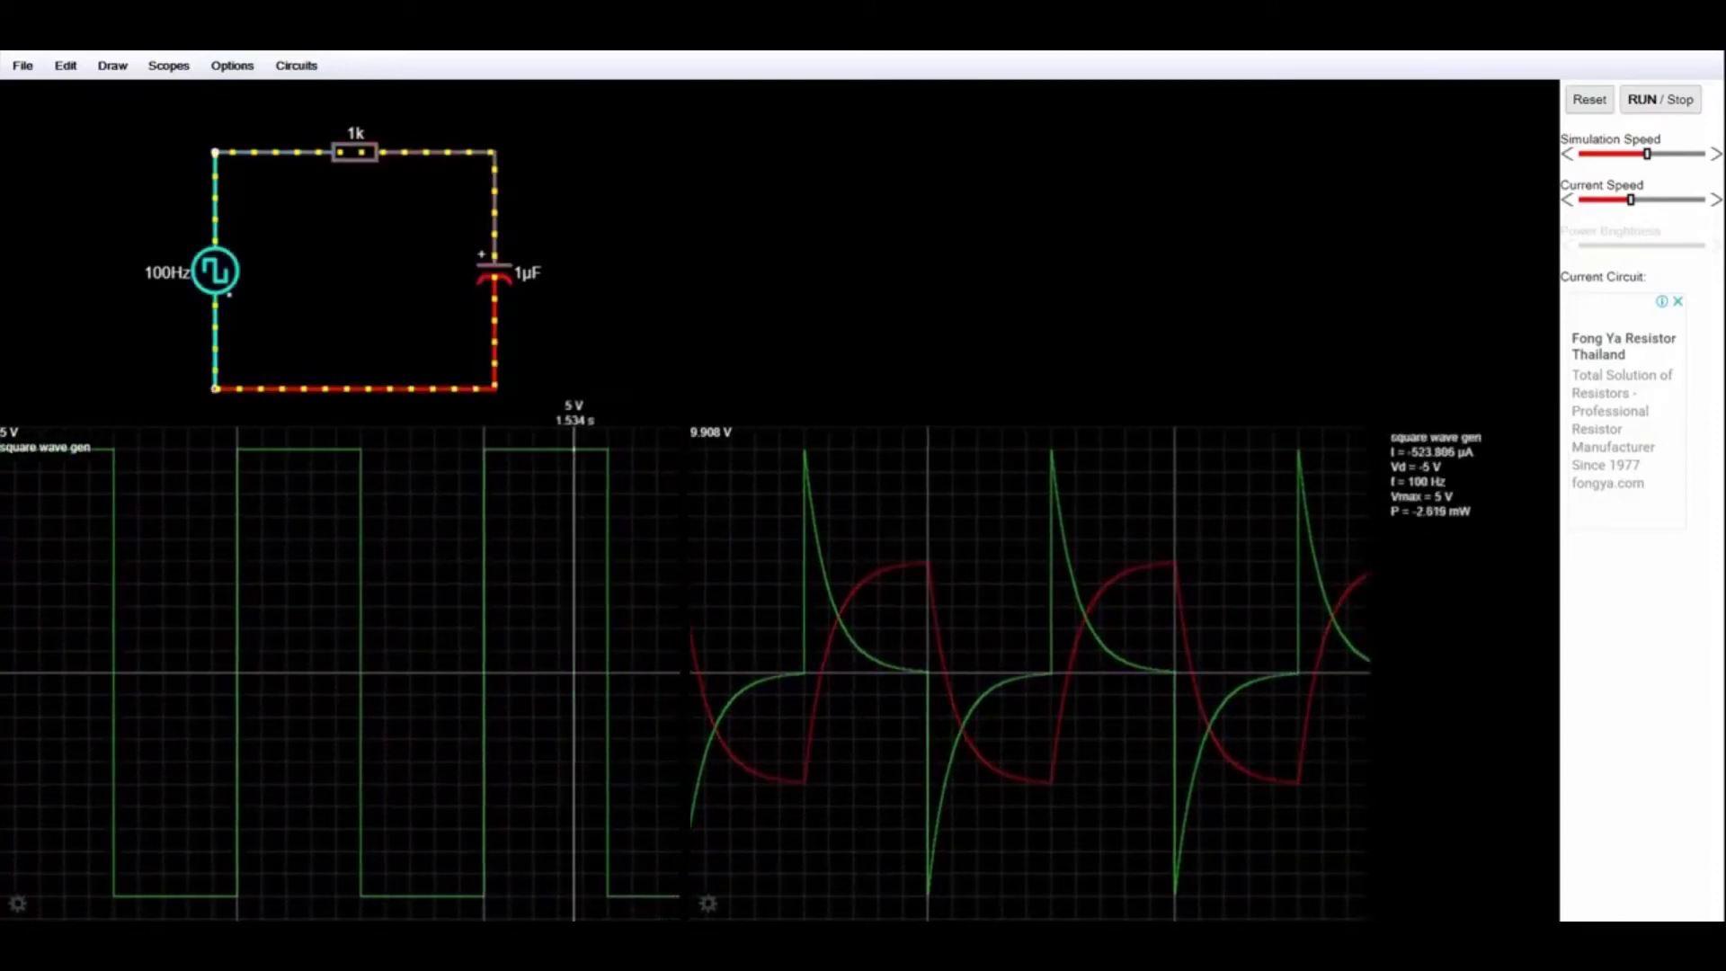
scroll(958, 672, up, 1)
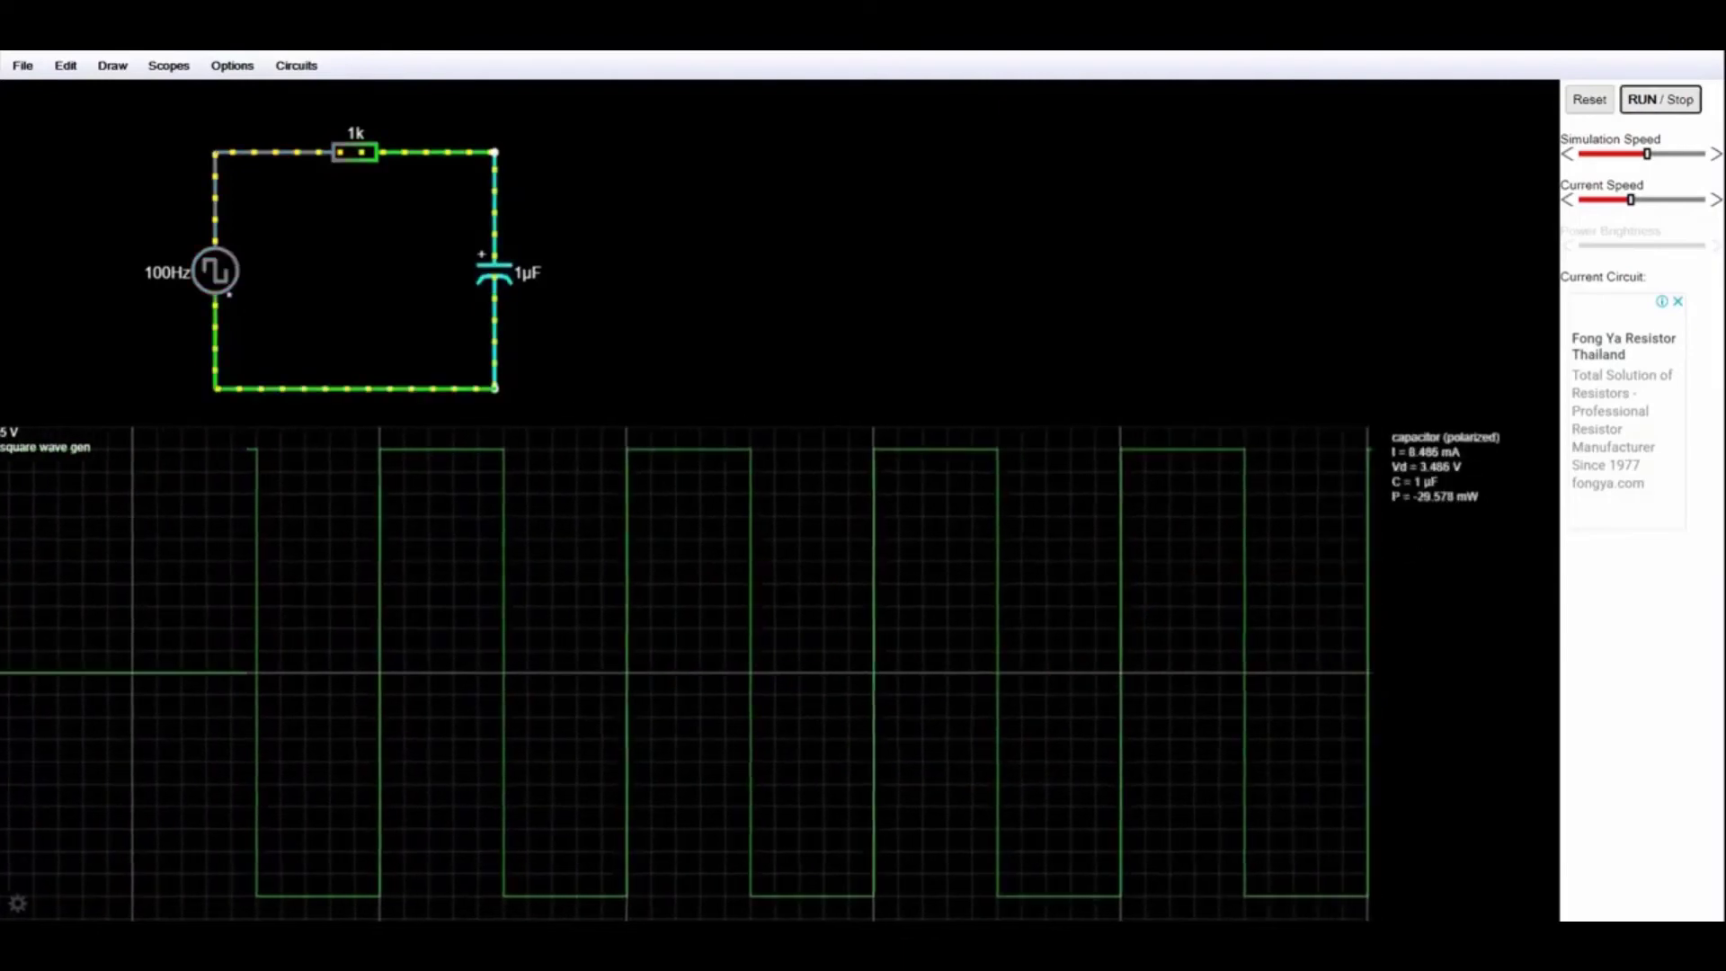
Remove the square-wave source's scope and view only the capacitor in a new scope.
right_click(577, 447)
click(621, 462)
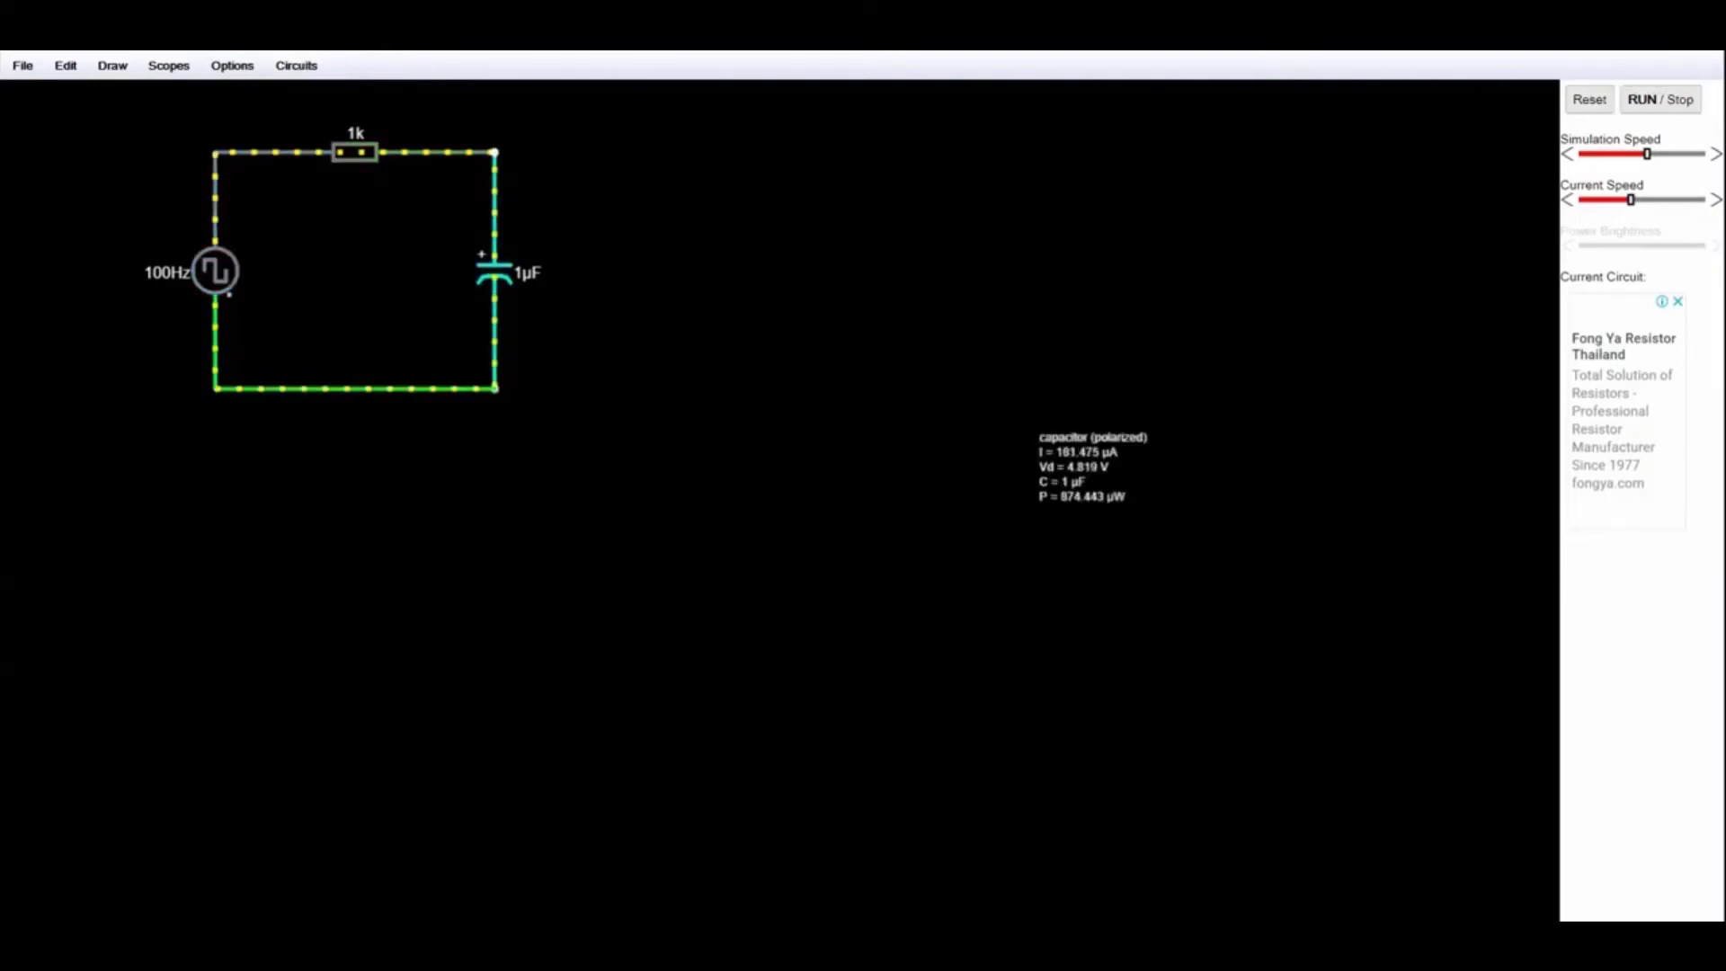
right_click(496, 272)
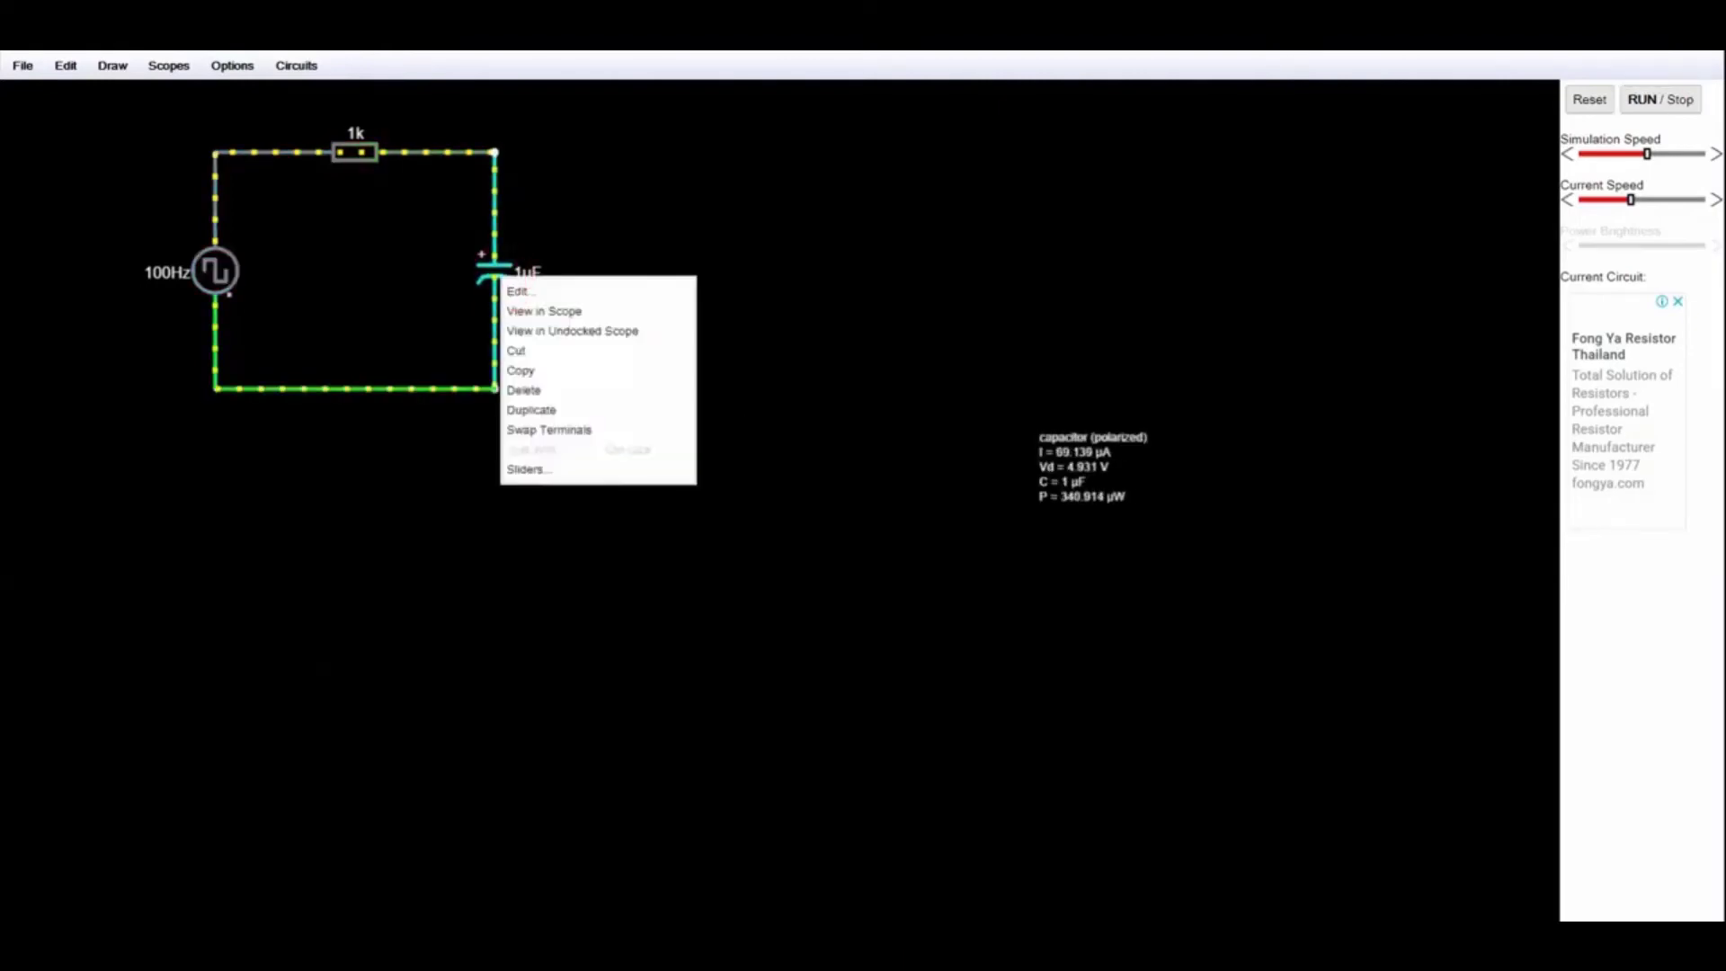
click(541, 313)
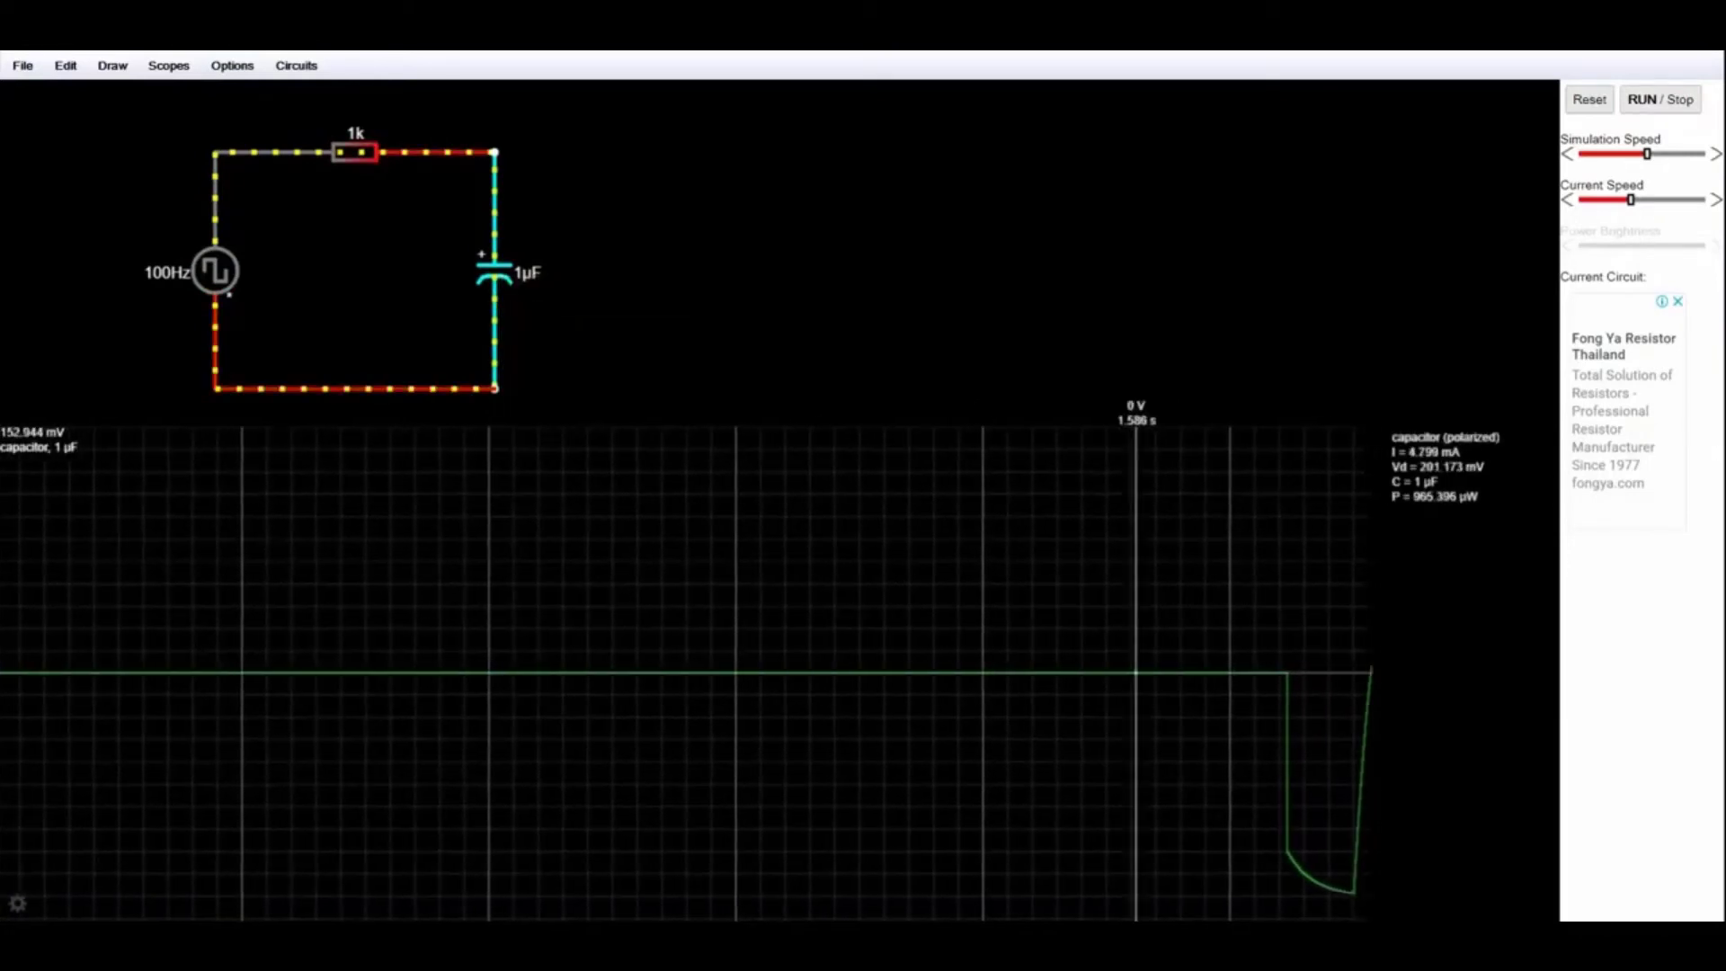
Raise the simulation speed slightly and stretch the time scale of the capacitor's scope.
drag(1649, 154, 1656, 155)
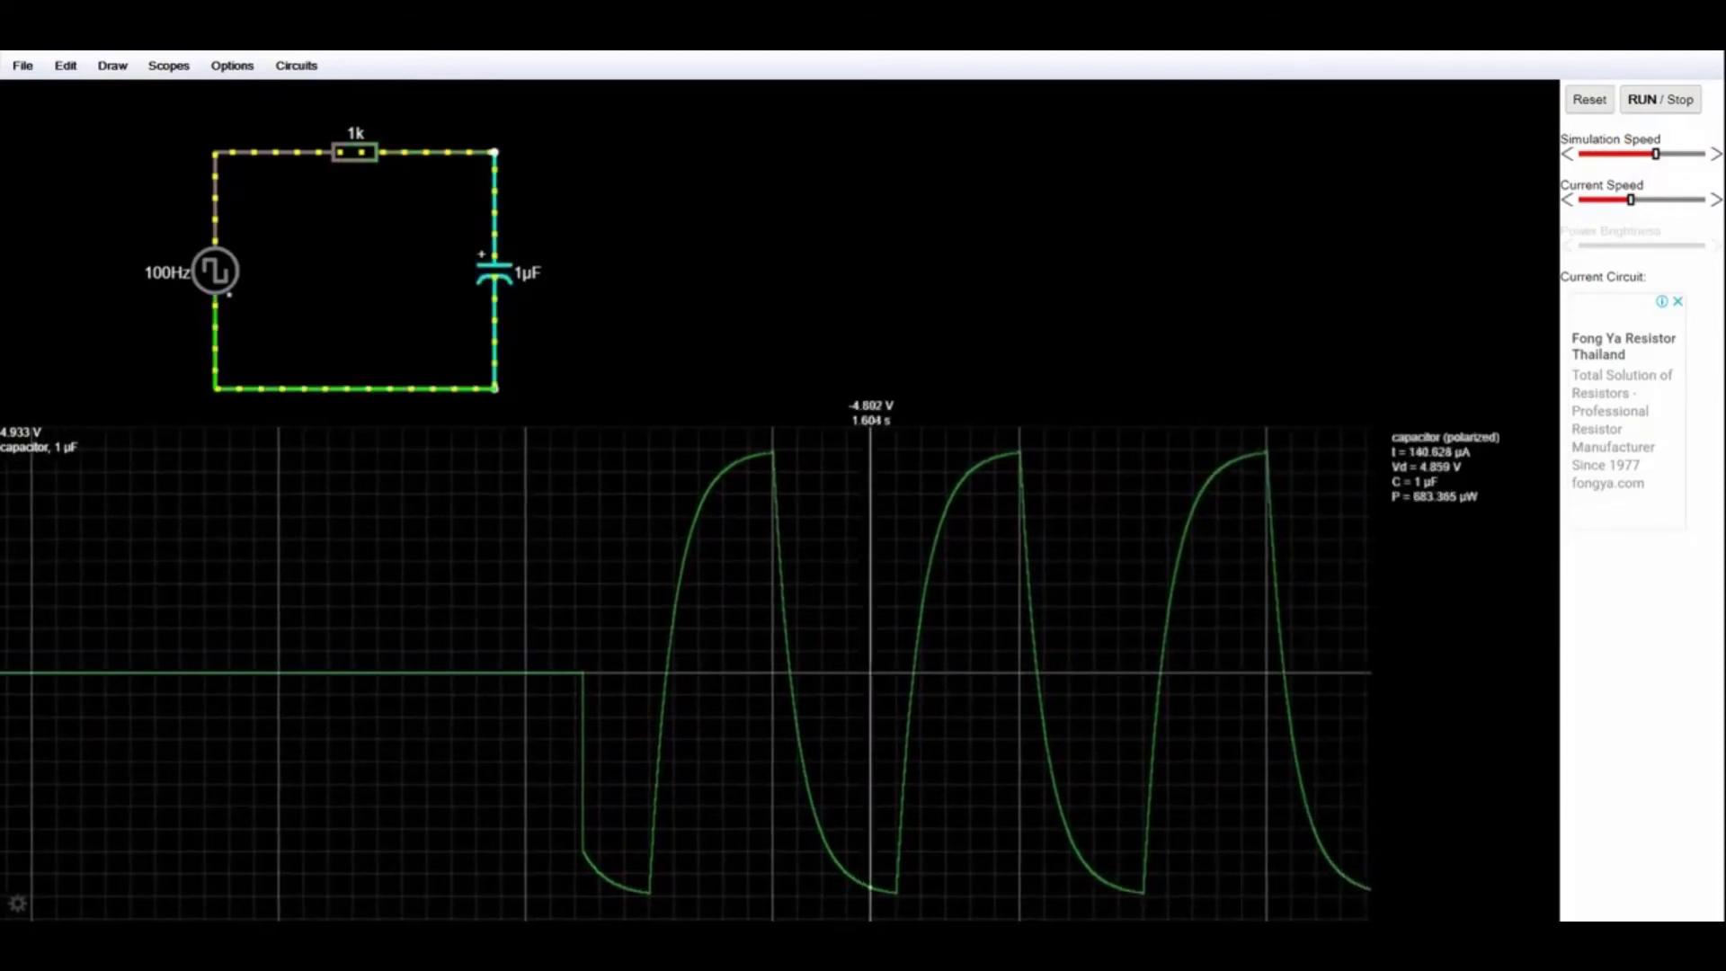
scroll(784, 673, up, 1)
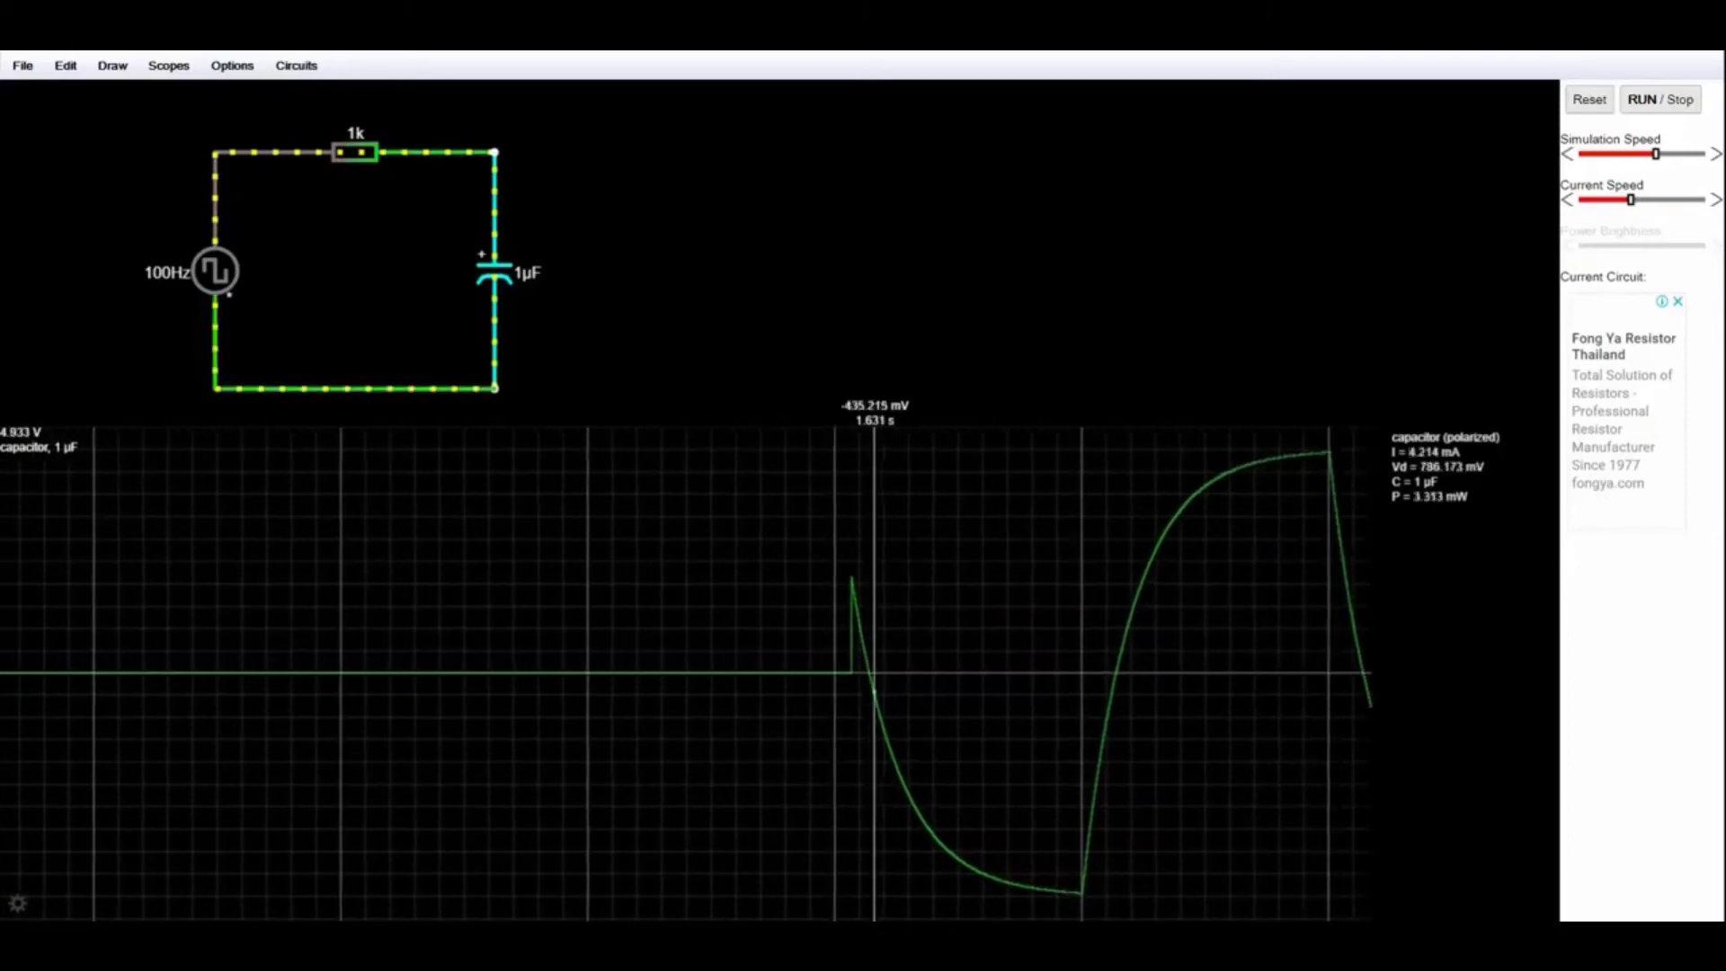
scroll(987, 673, up, 1)
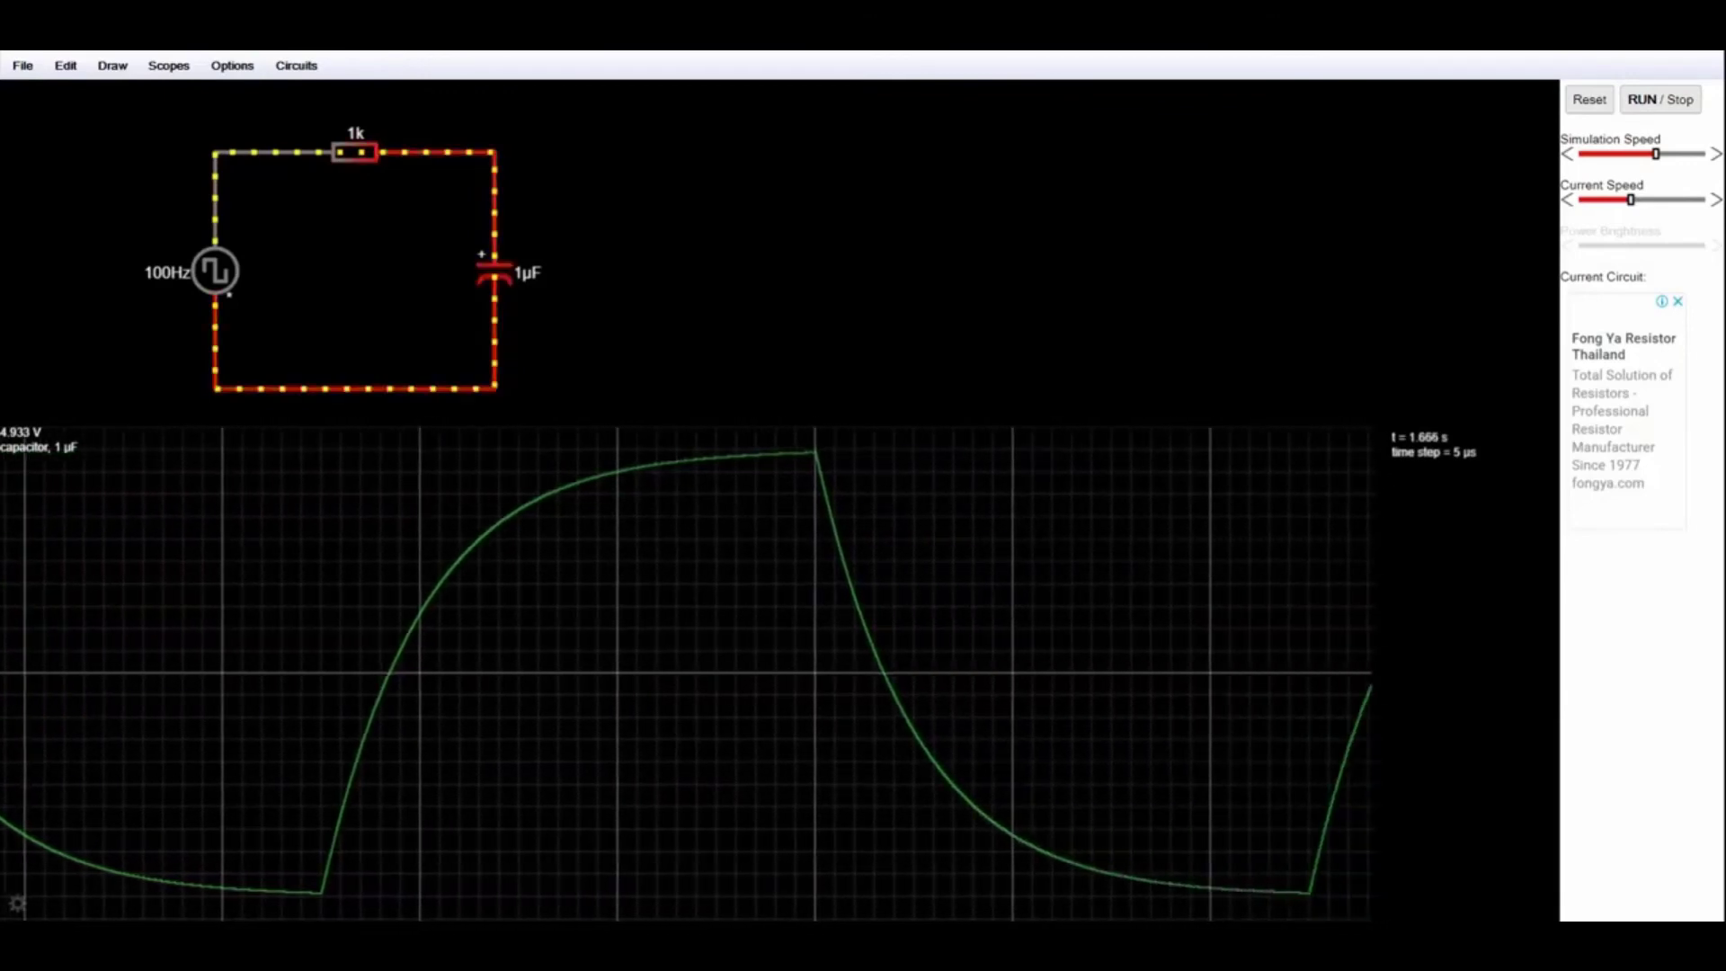
Stop the simulation, adjust the capacitor scope's time scale, and restart the simulation from zero.
click(1659, 100)
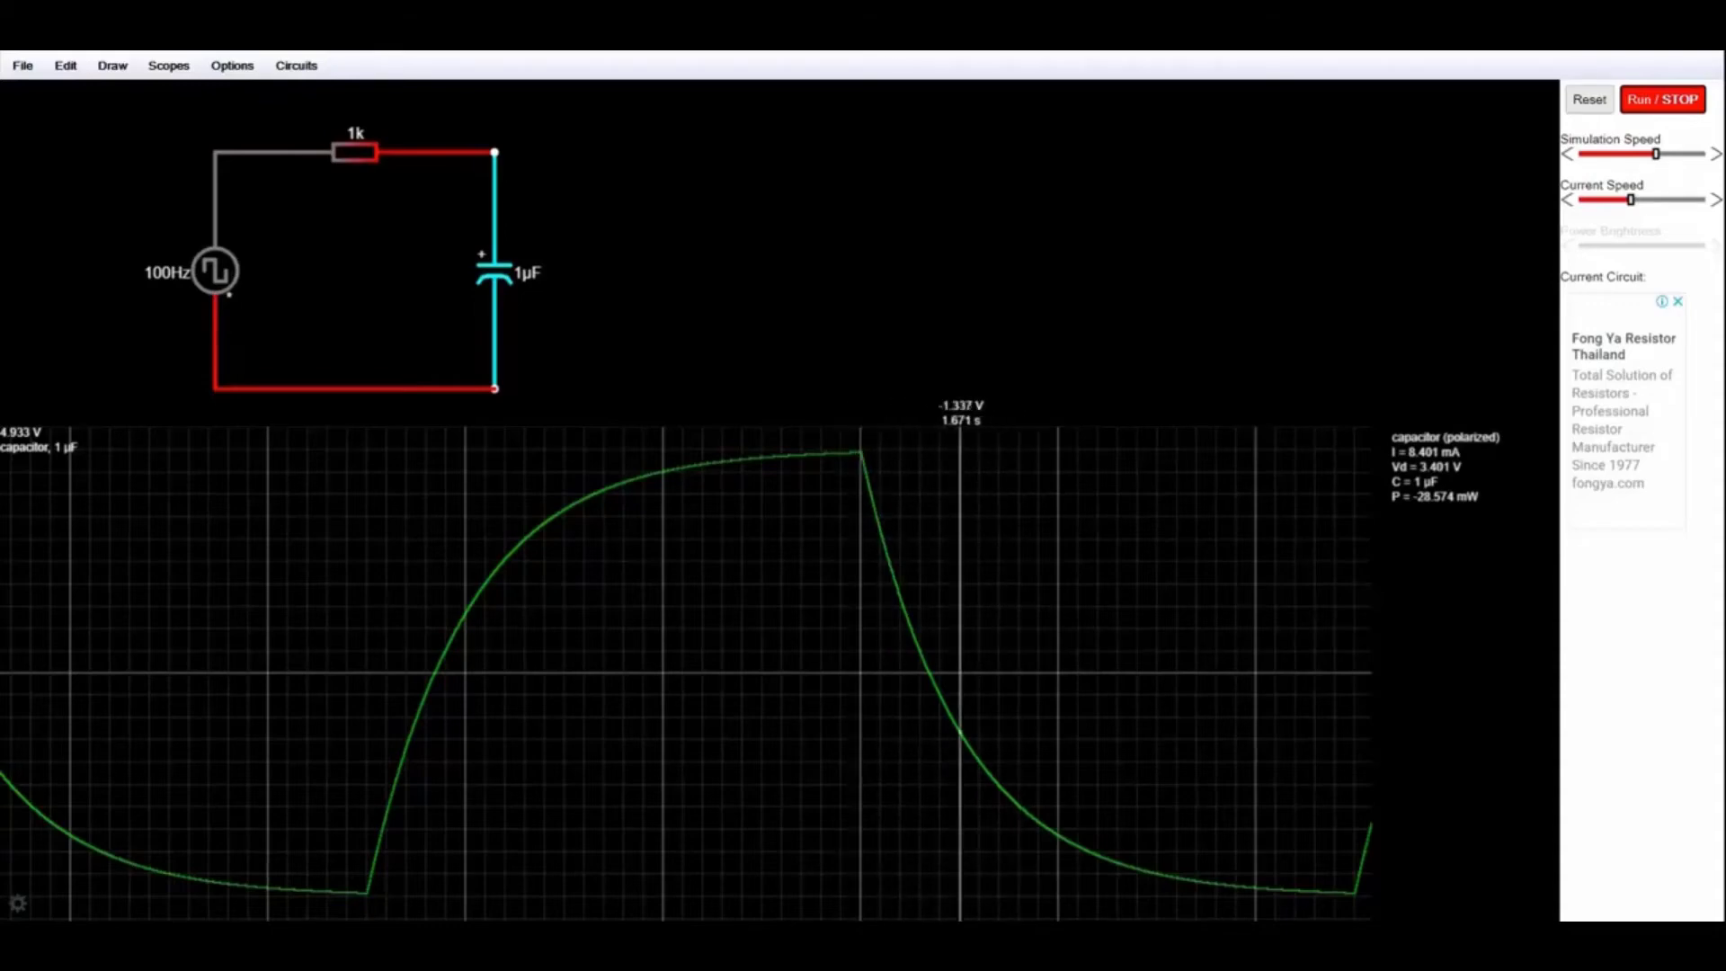
scroll(823, 675, up, 1)
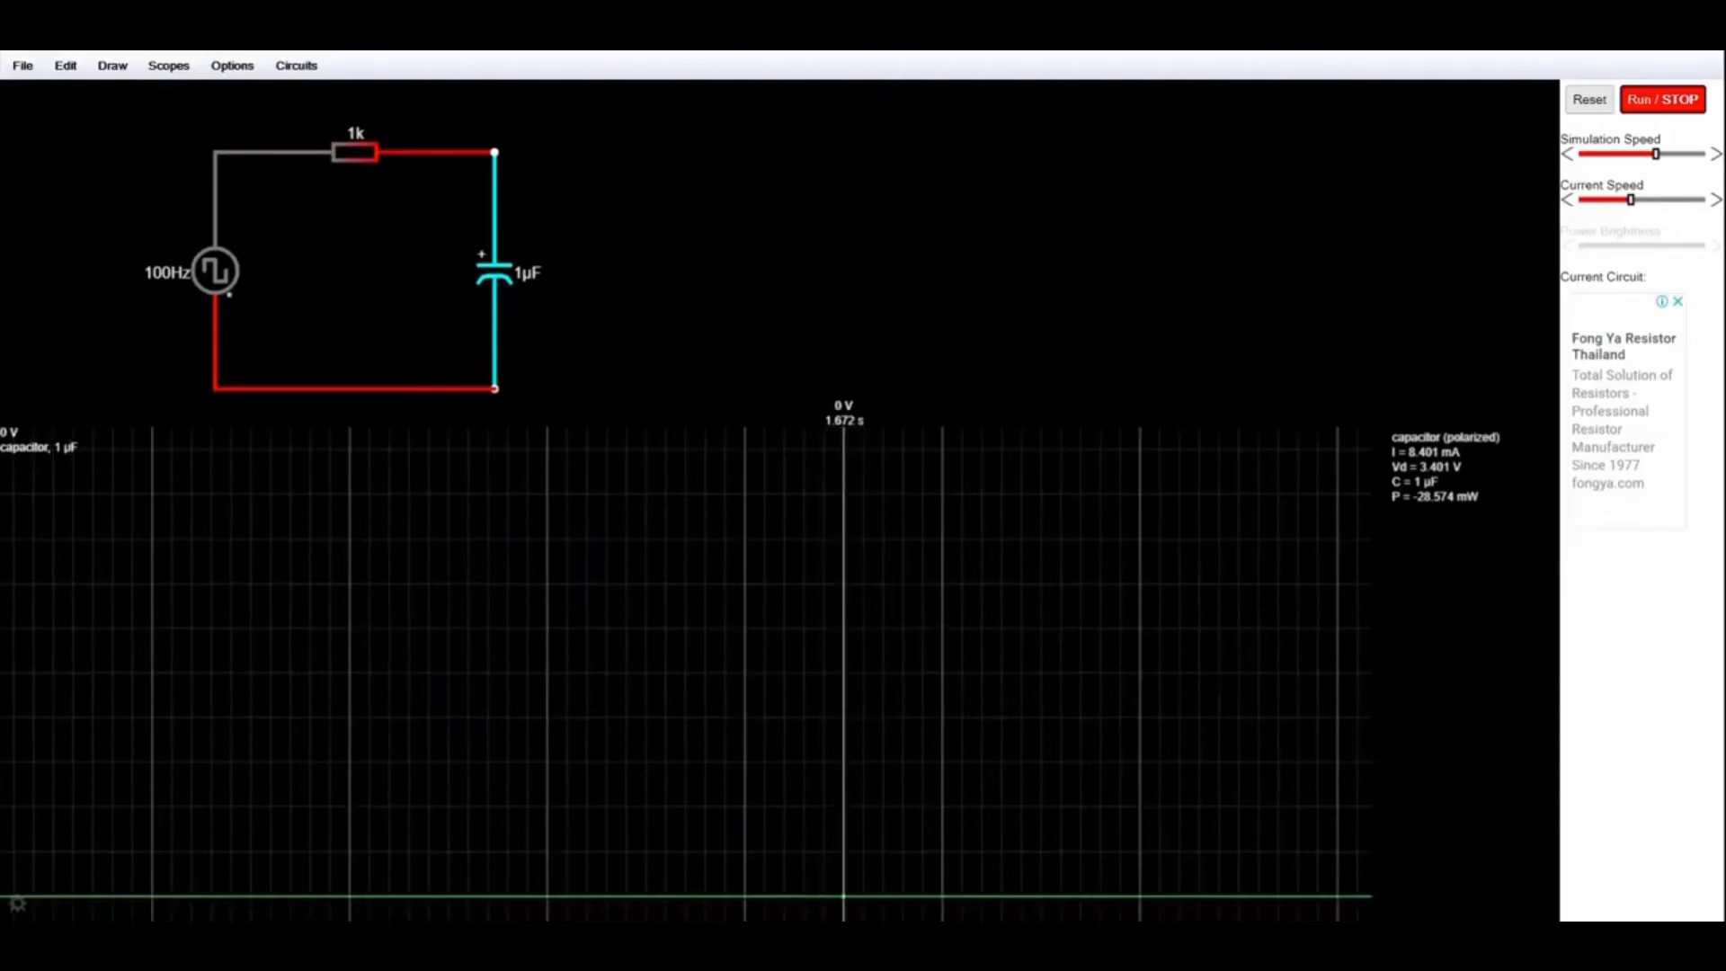
click(1590, 100)
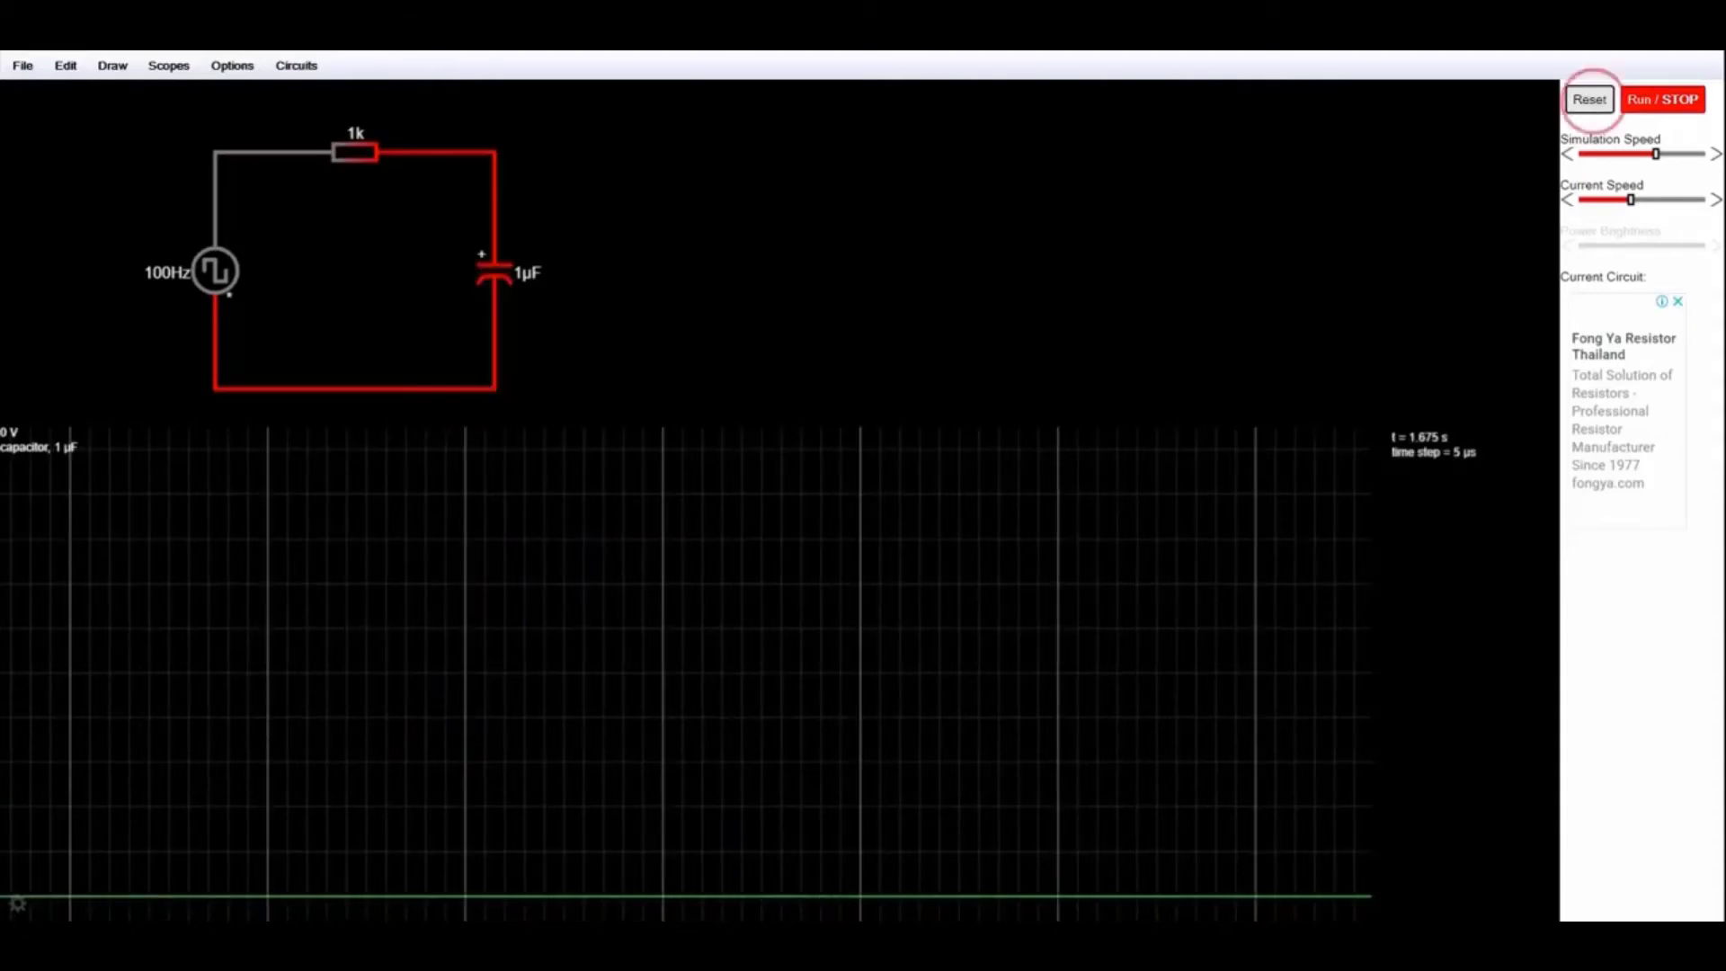
click(1662, 100)
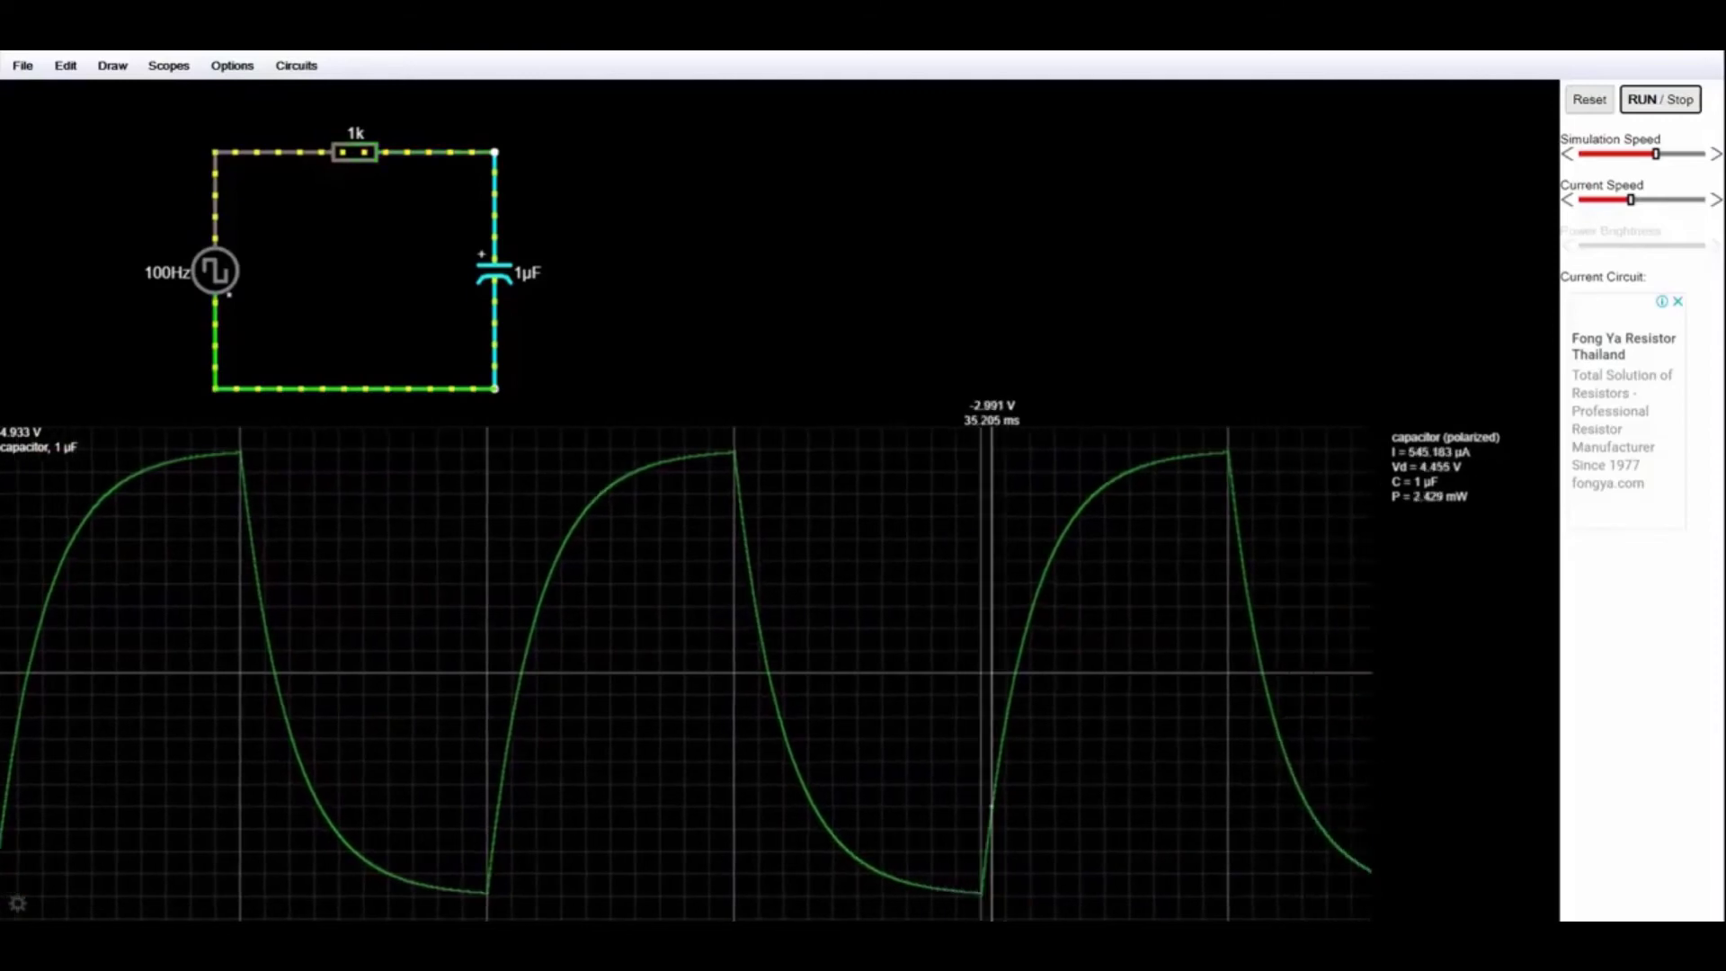
Stretch the capacitor scope's time scale, reset the running simulation, and stop it with a full charge-discharge cycle in the plot.
scroll(991, 675, up, 1)
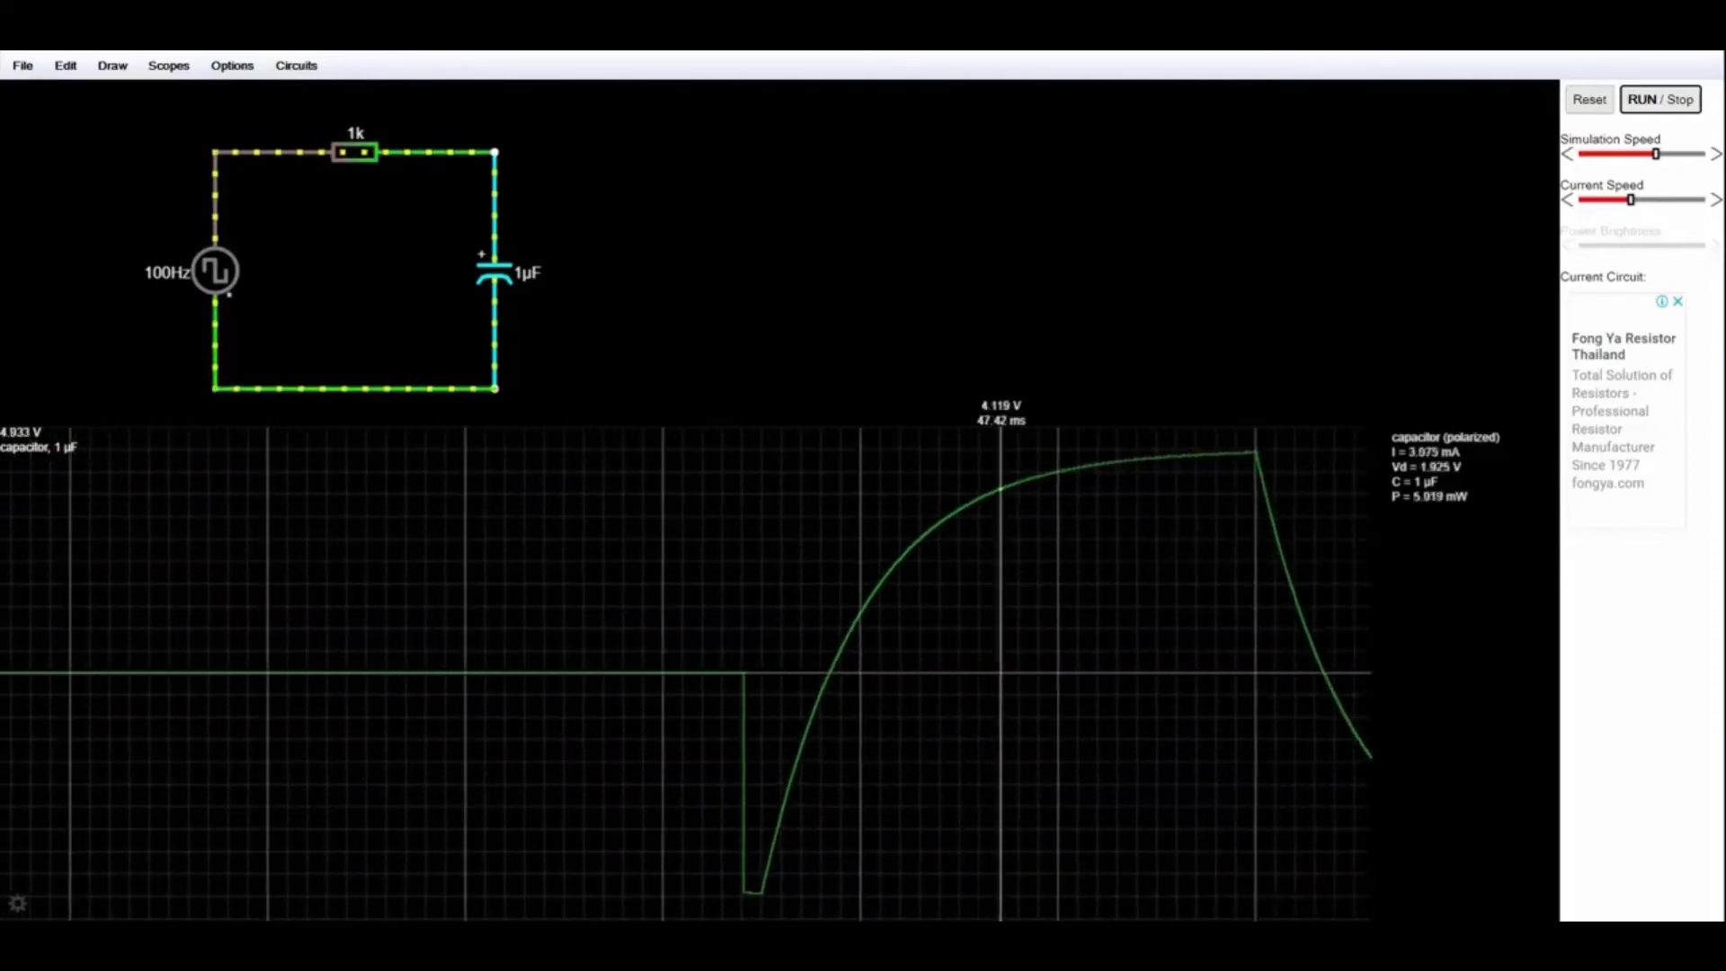
click(1588, 101)
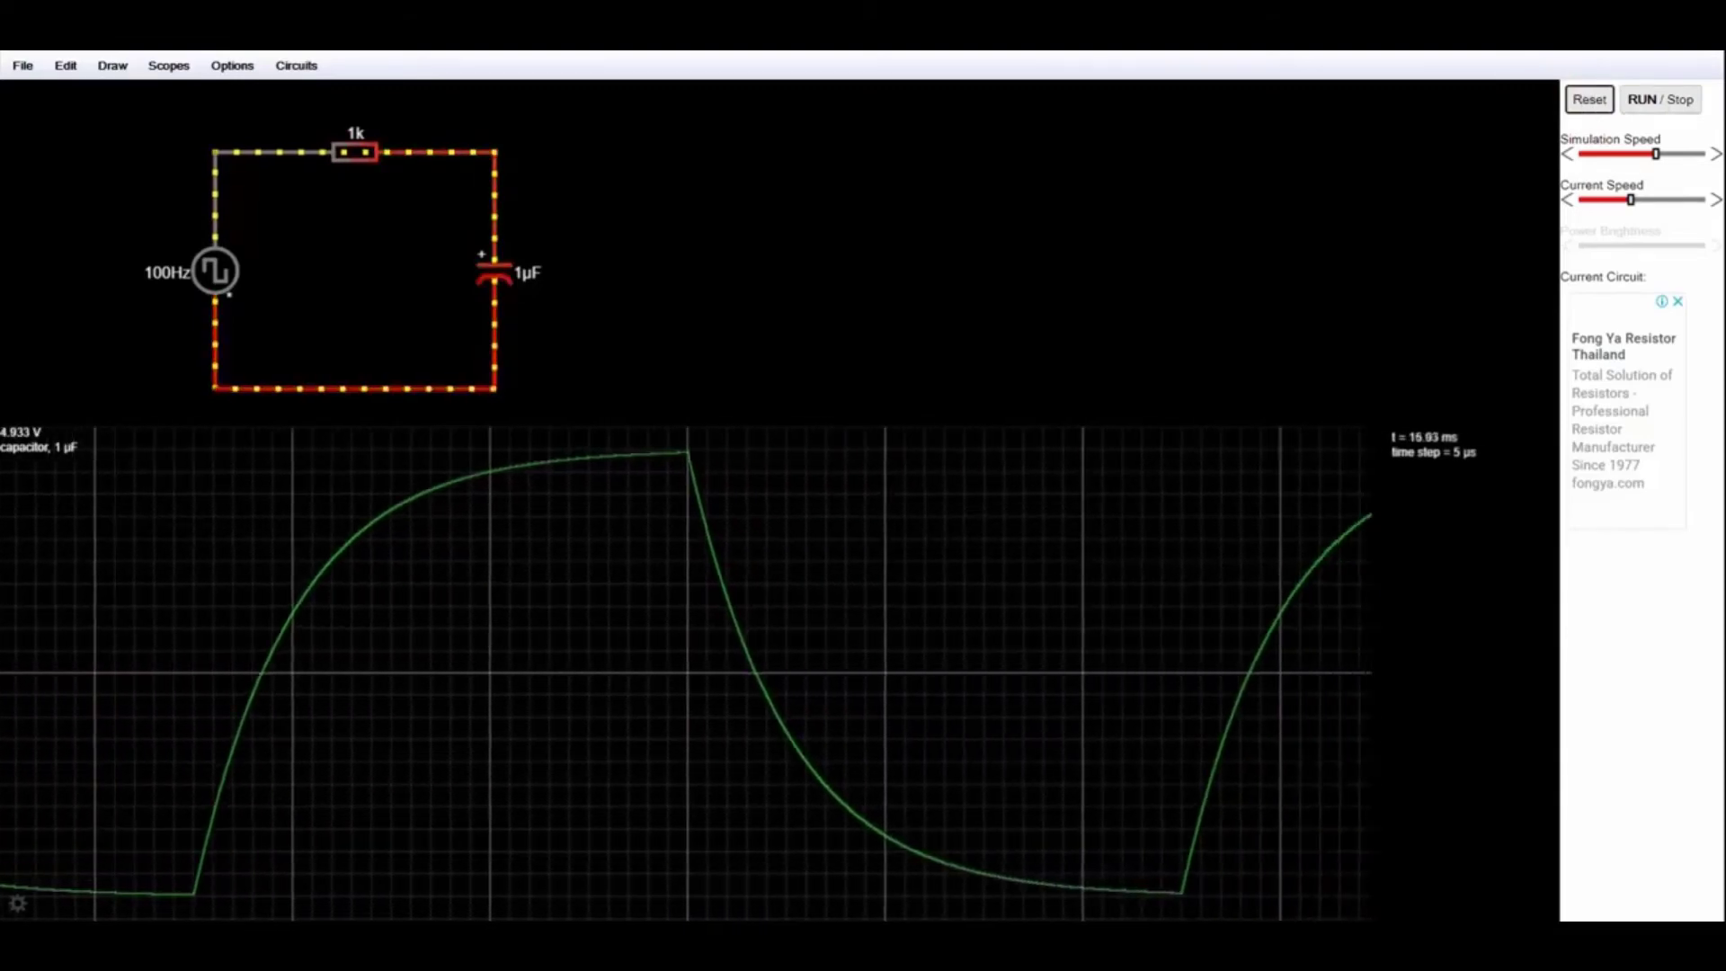
click(1664, 101)
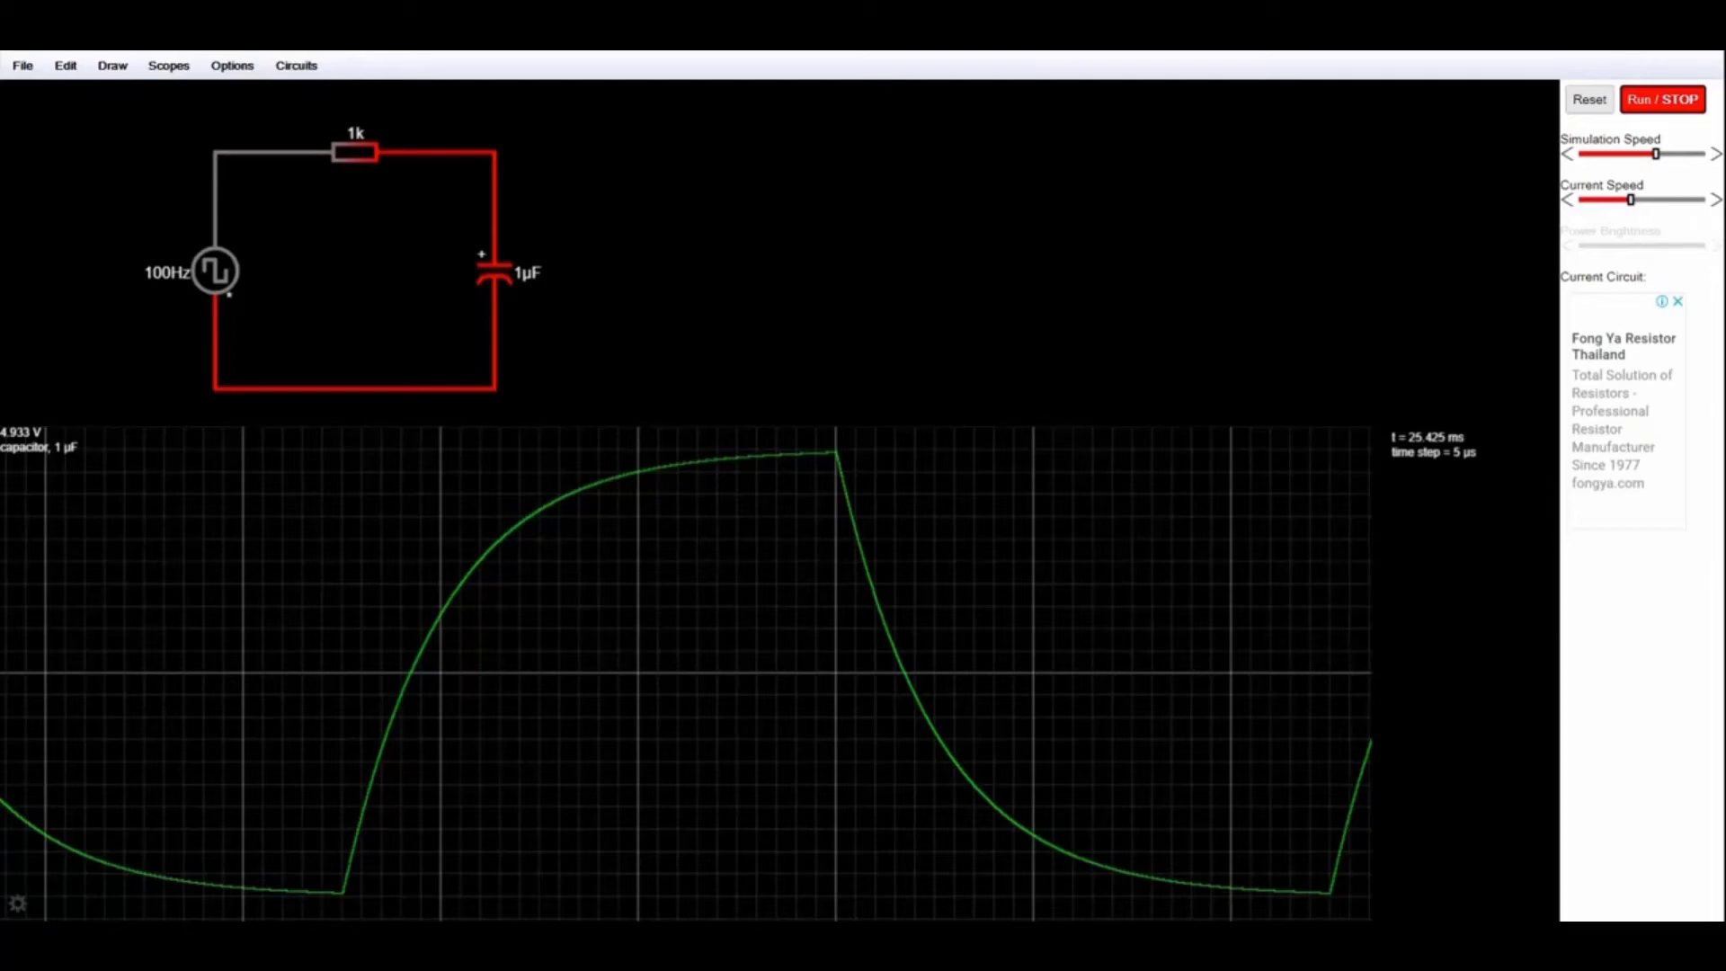
Dismiss the advertisement, bring up the local-file save link for the circuit, and close its dialog.
click(1677, 300)
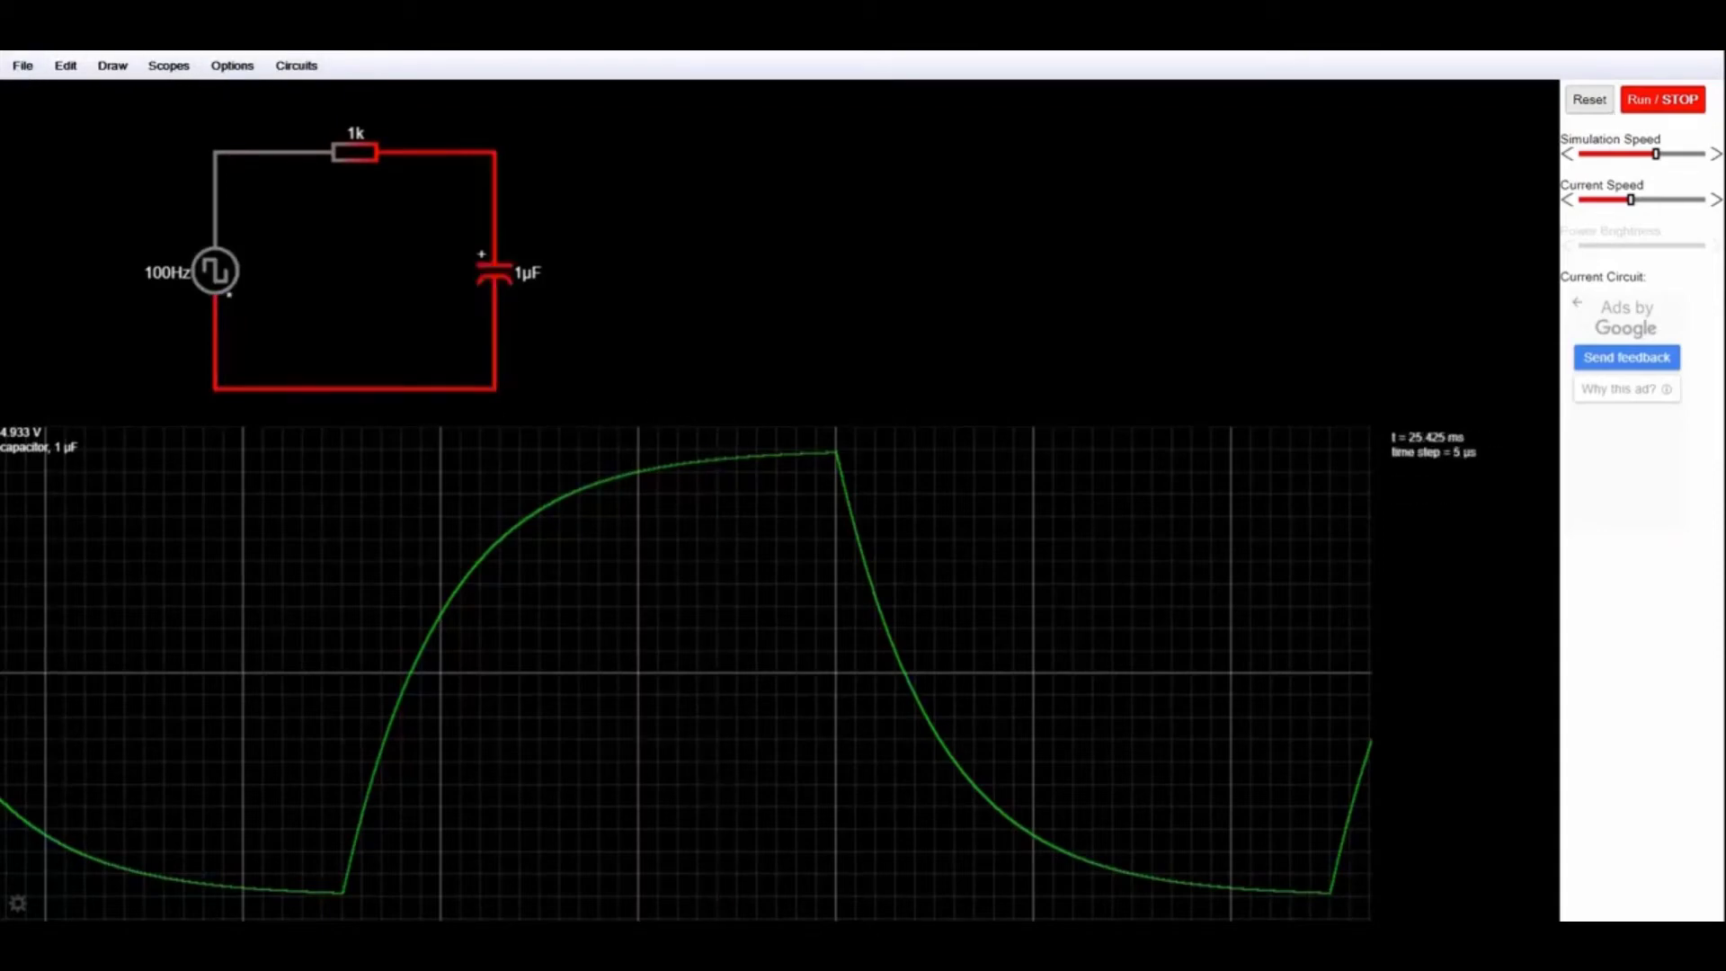
click(24, 68)
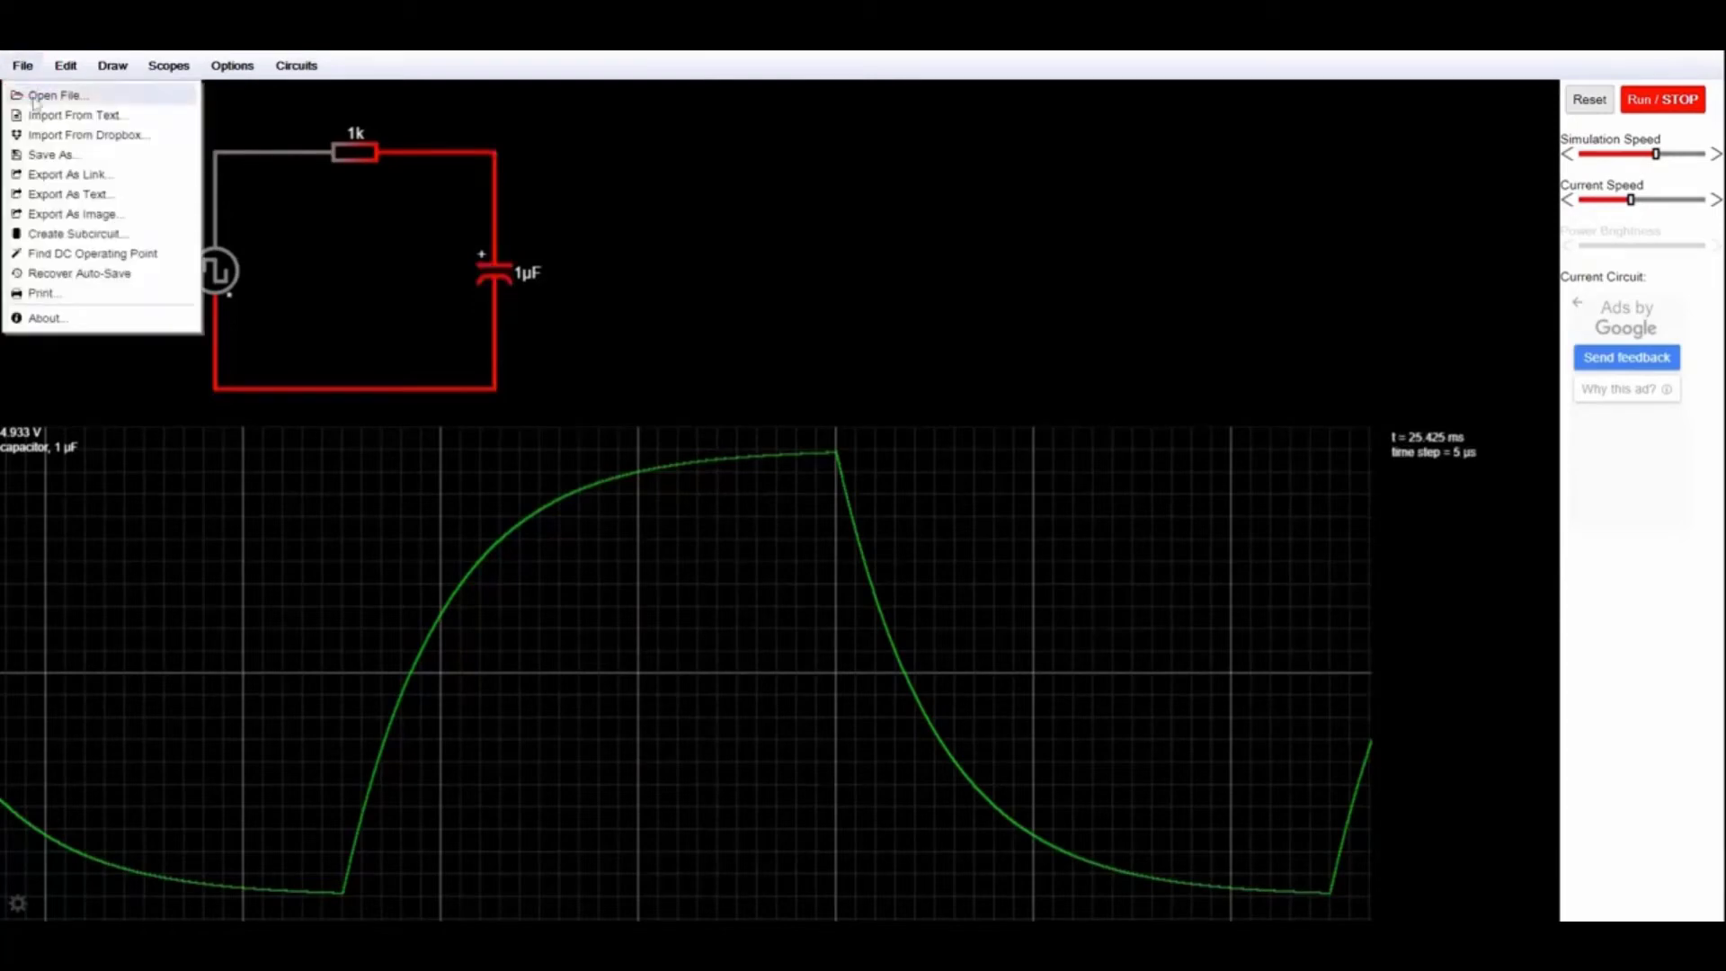
click(47, 159)
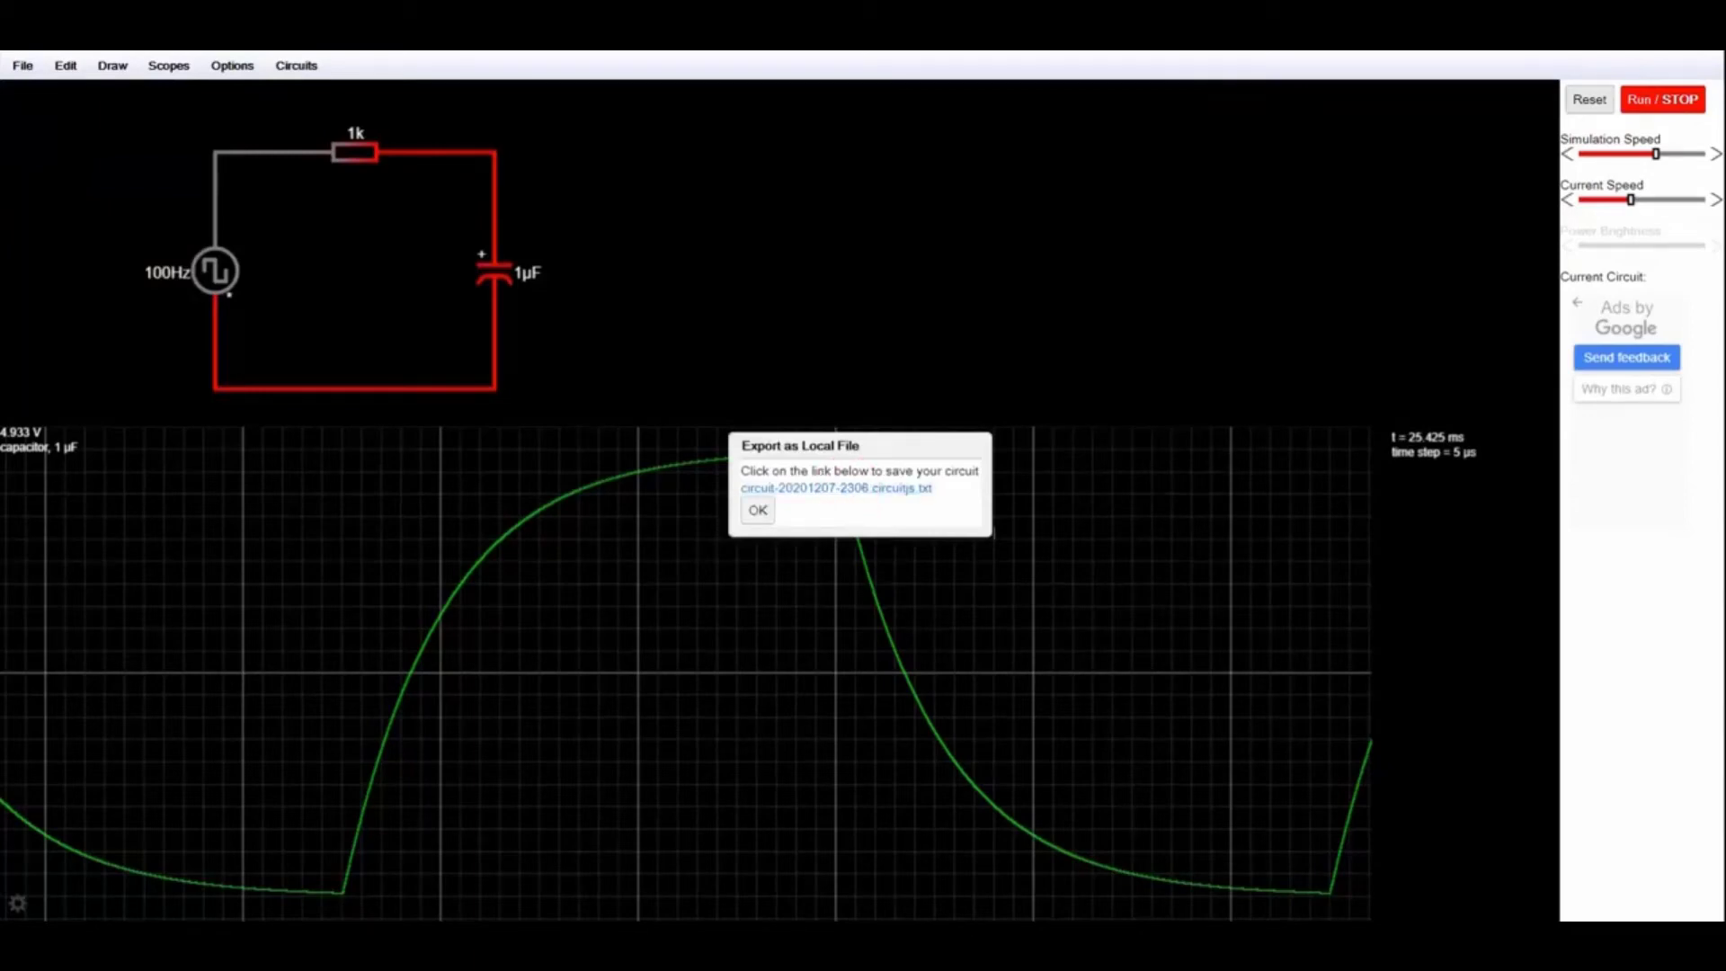
click(760, 510)
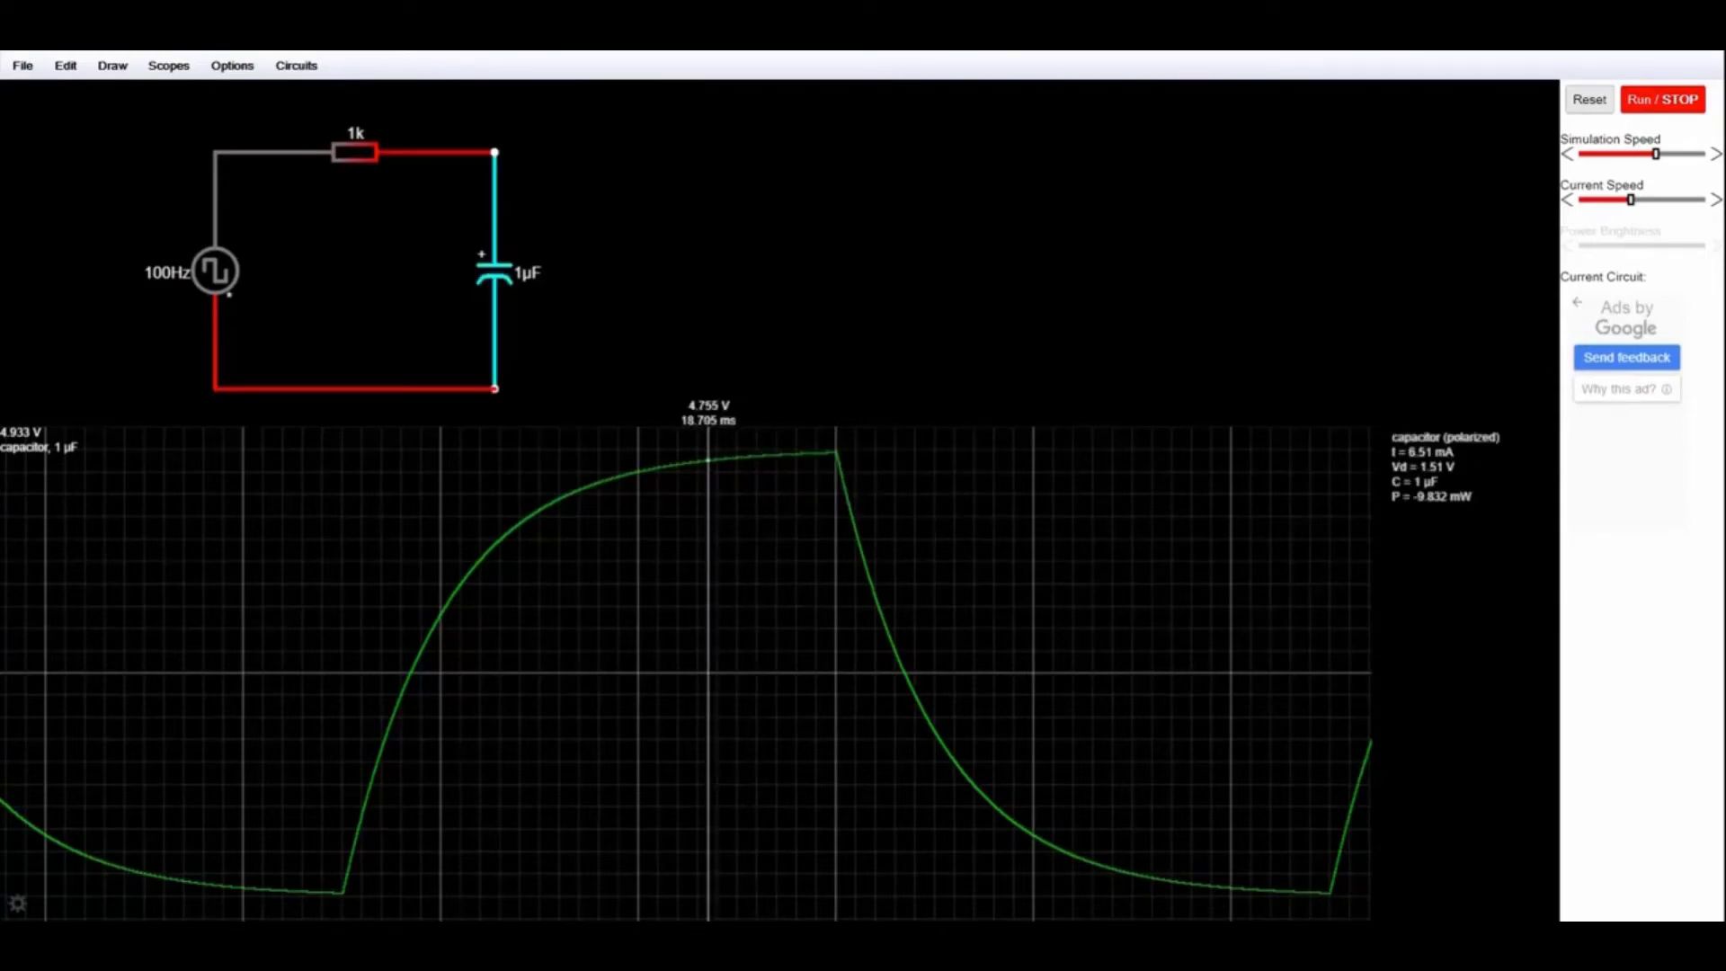
click(26, 68)
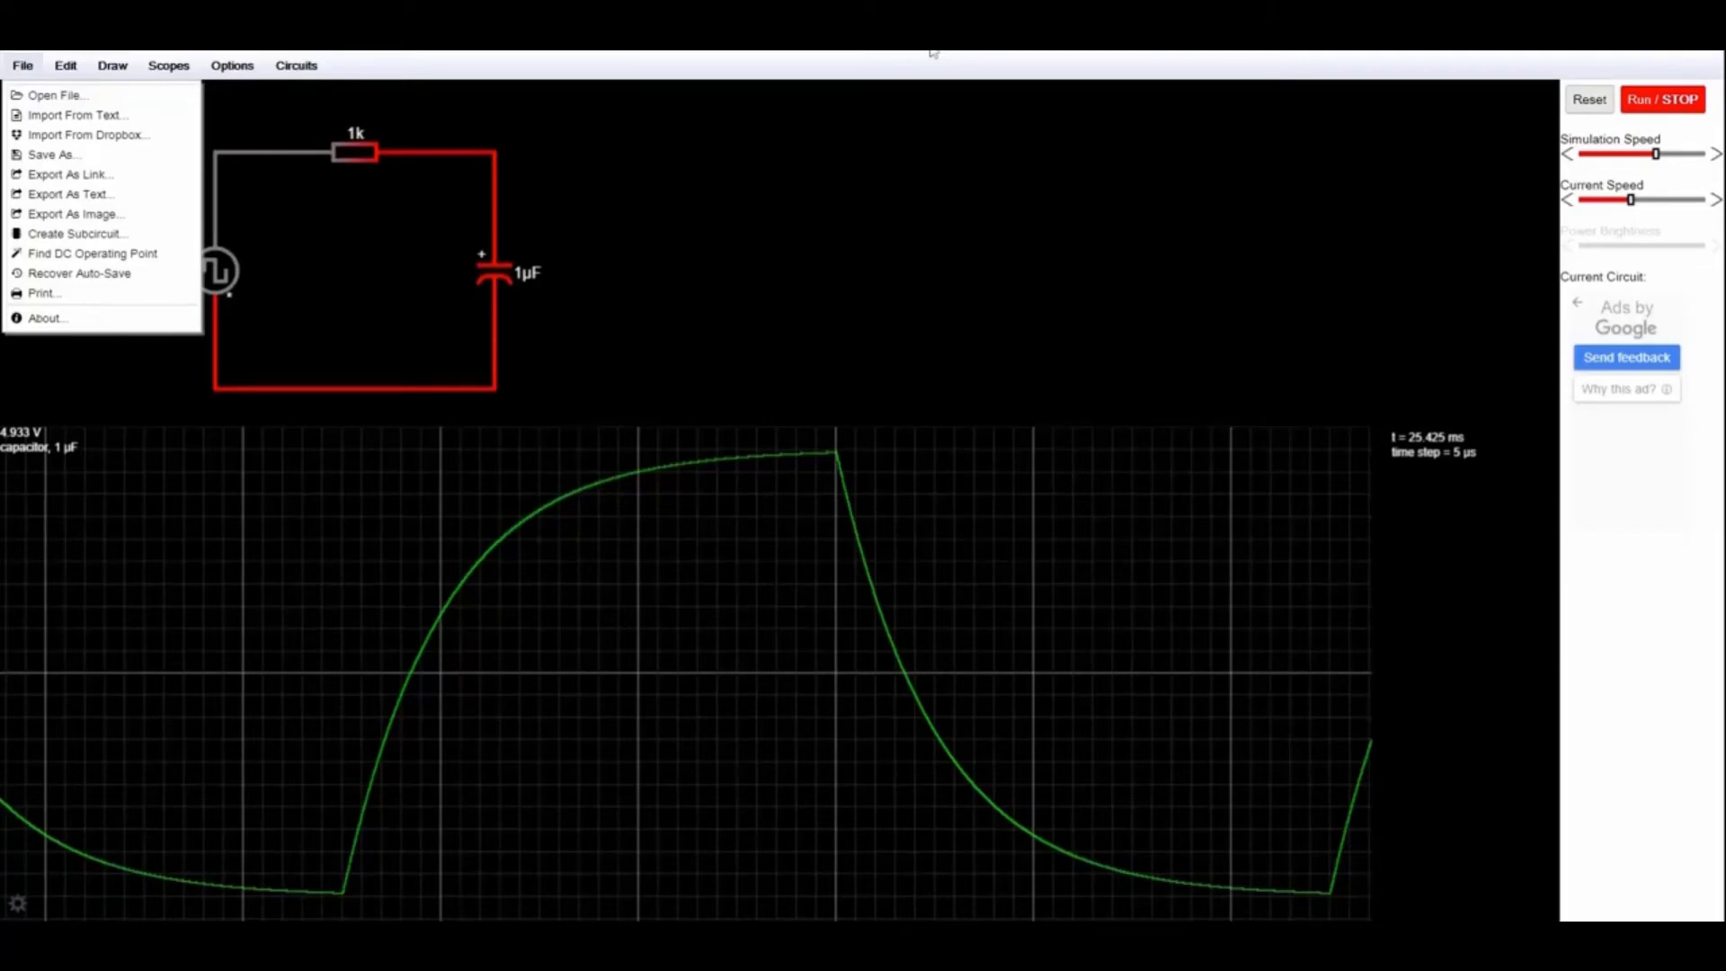
click(113, 65)
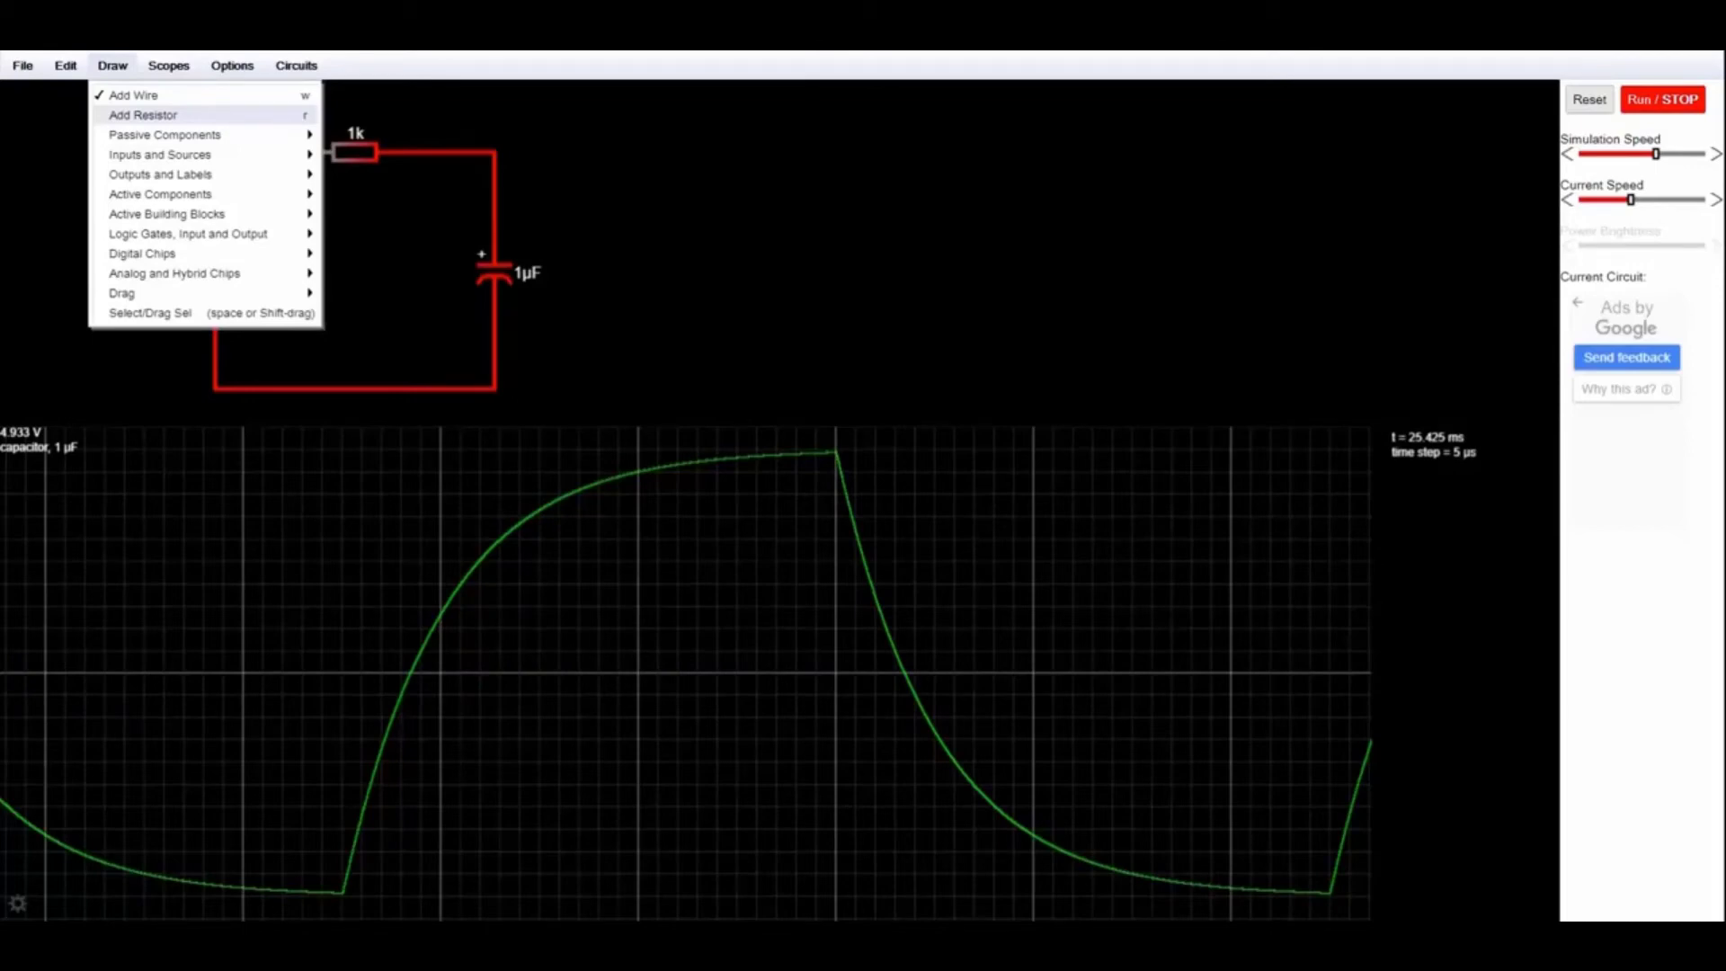
mouse_move(204, 58)
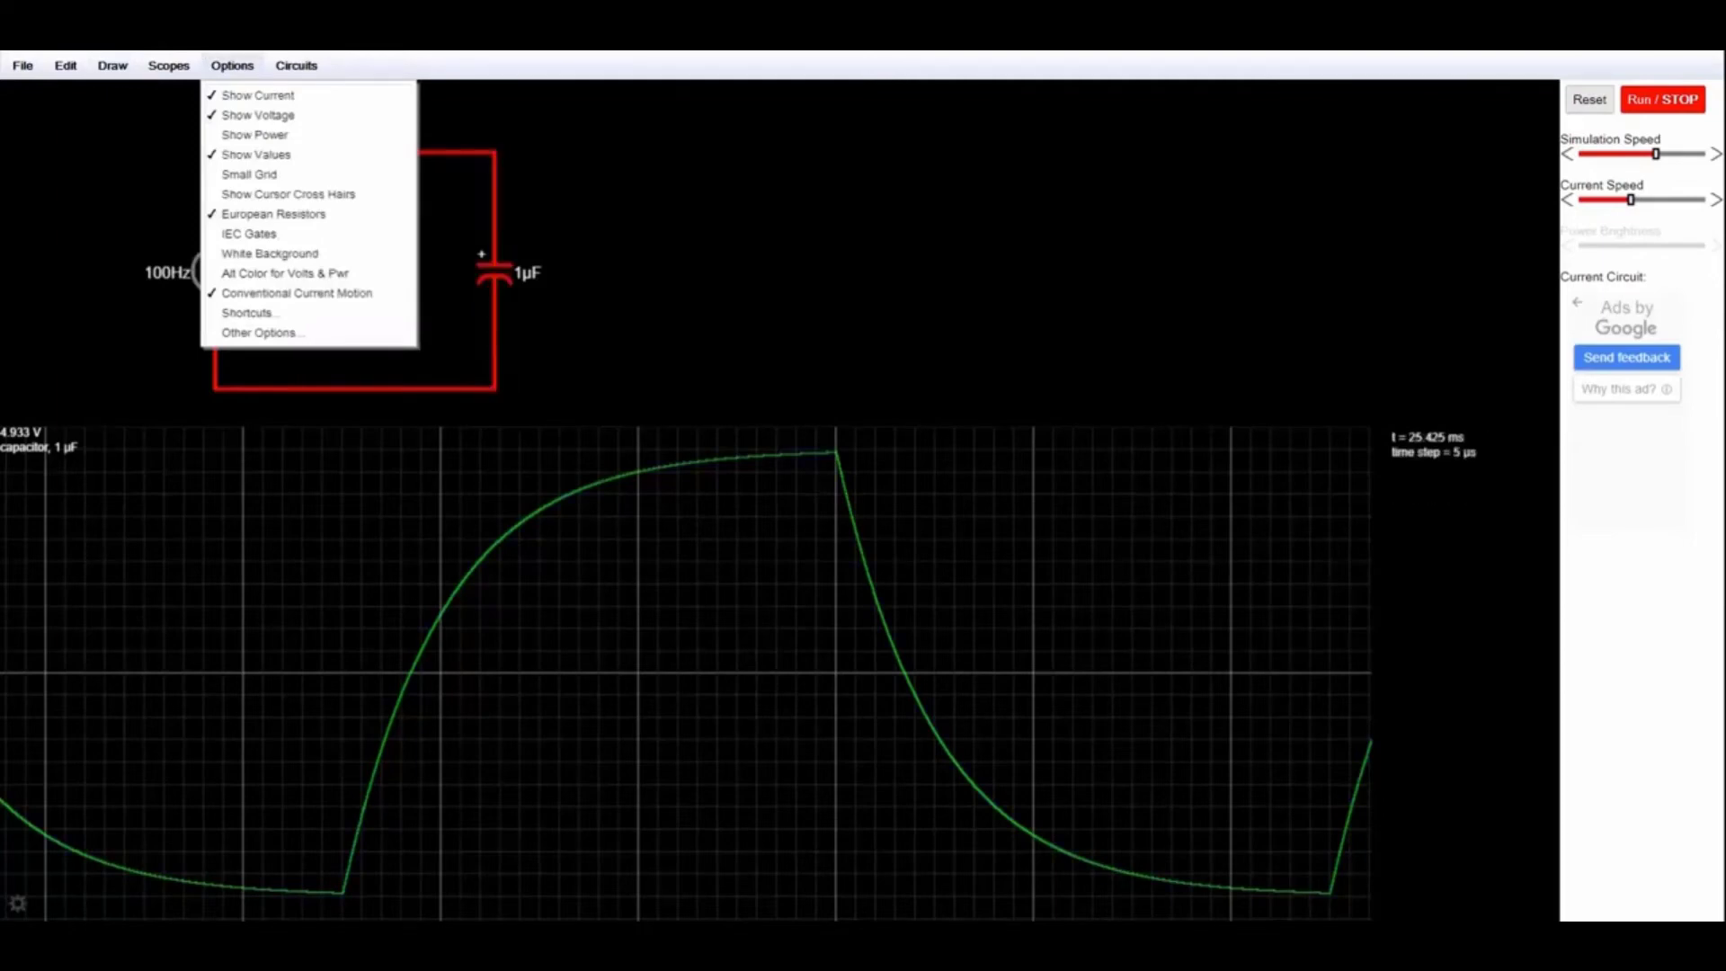
key(Escape)
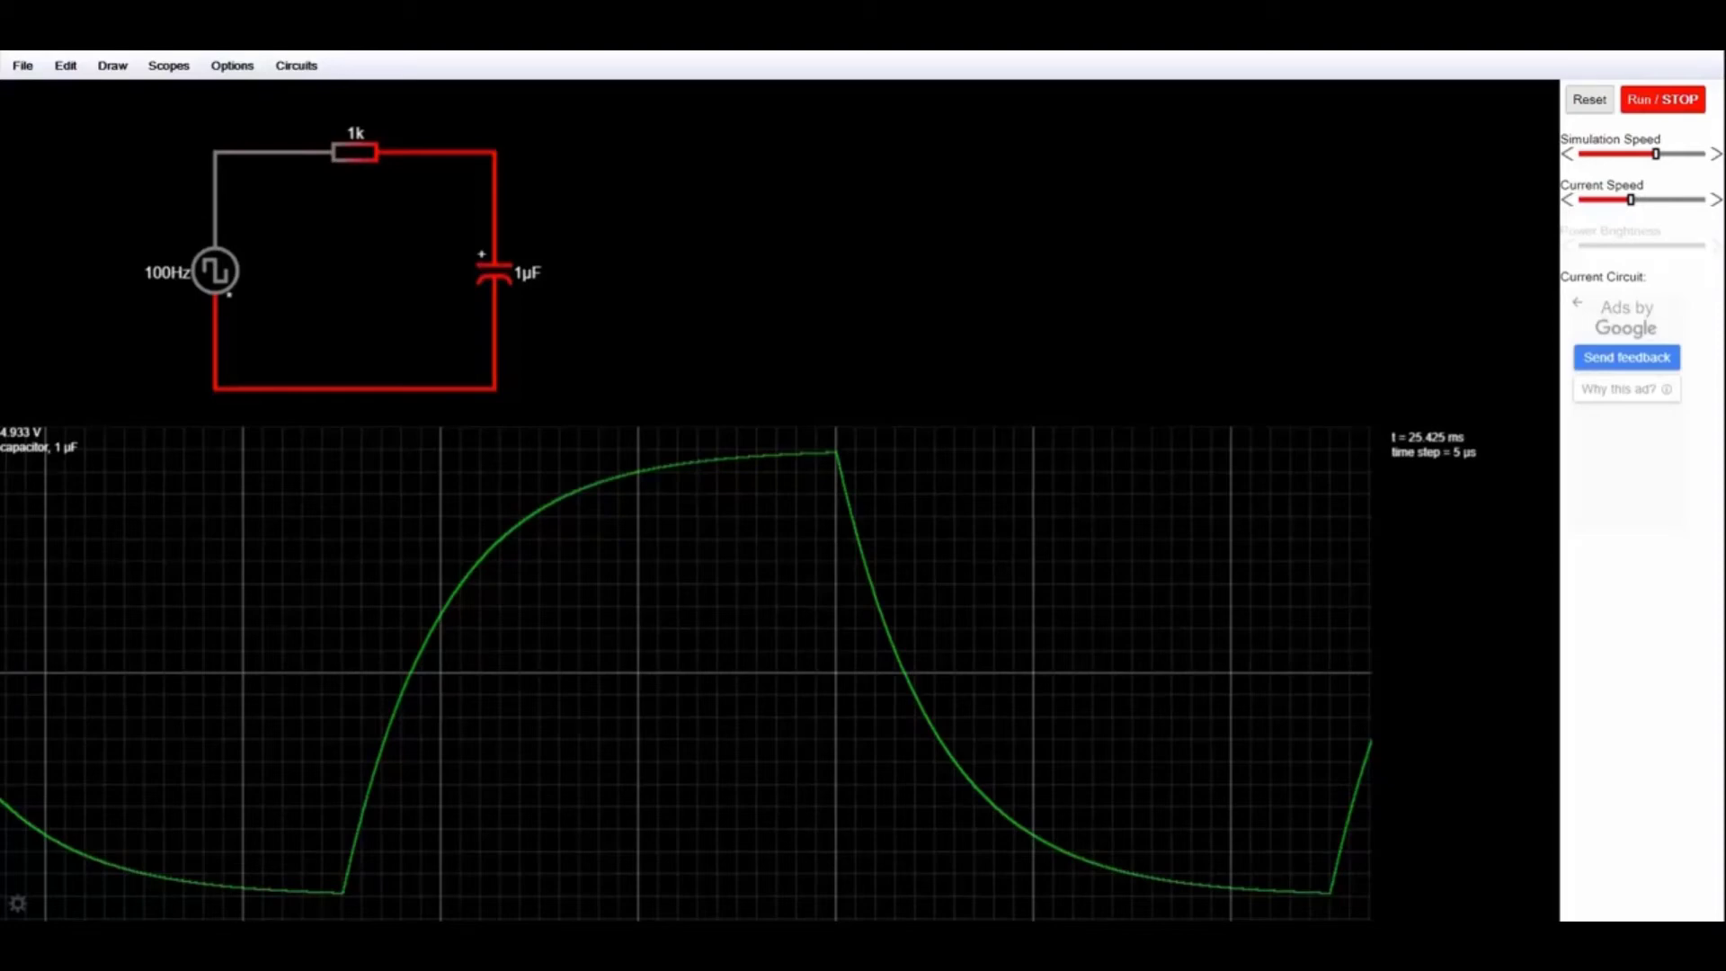
Reduce the height of the scope area by lowering its divider to leave more room for the circuit.
drag(855, 423, 855, 435)
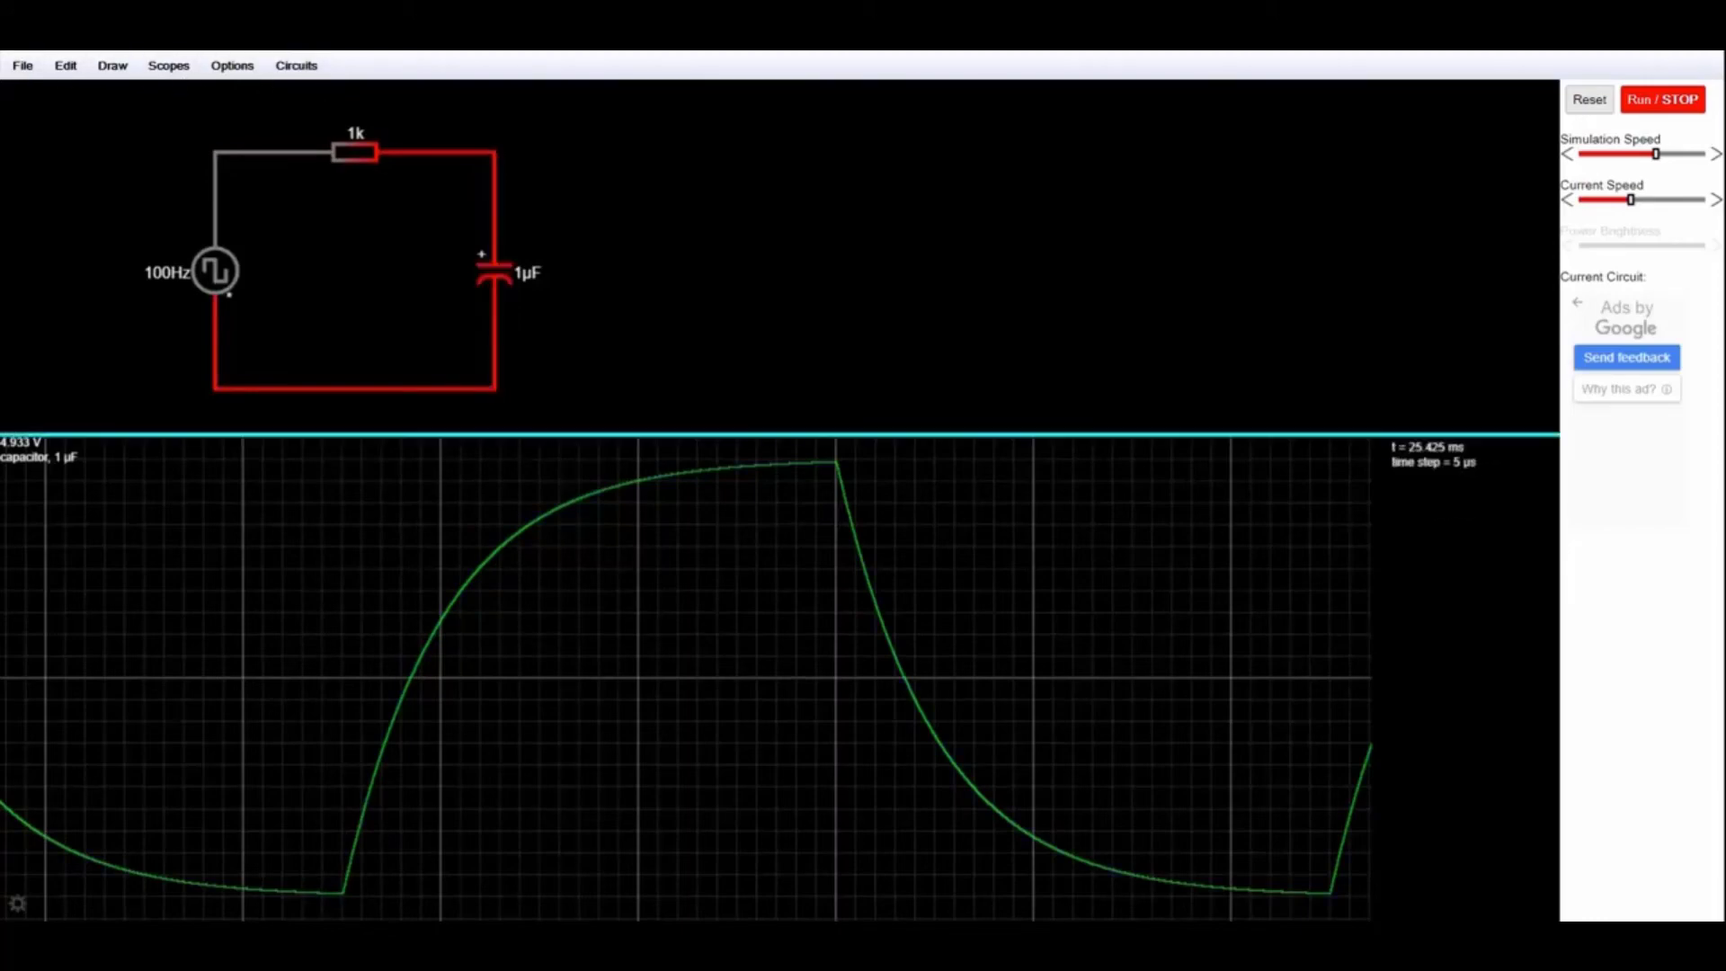
mouse_move(563, 434)
mouse_down()
mouse_move(559, 490)
mouse_move(563, 466)
mouse_up()
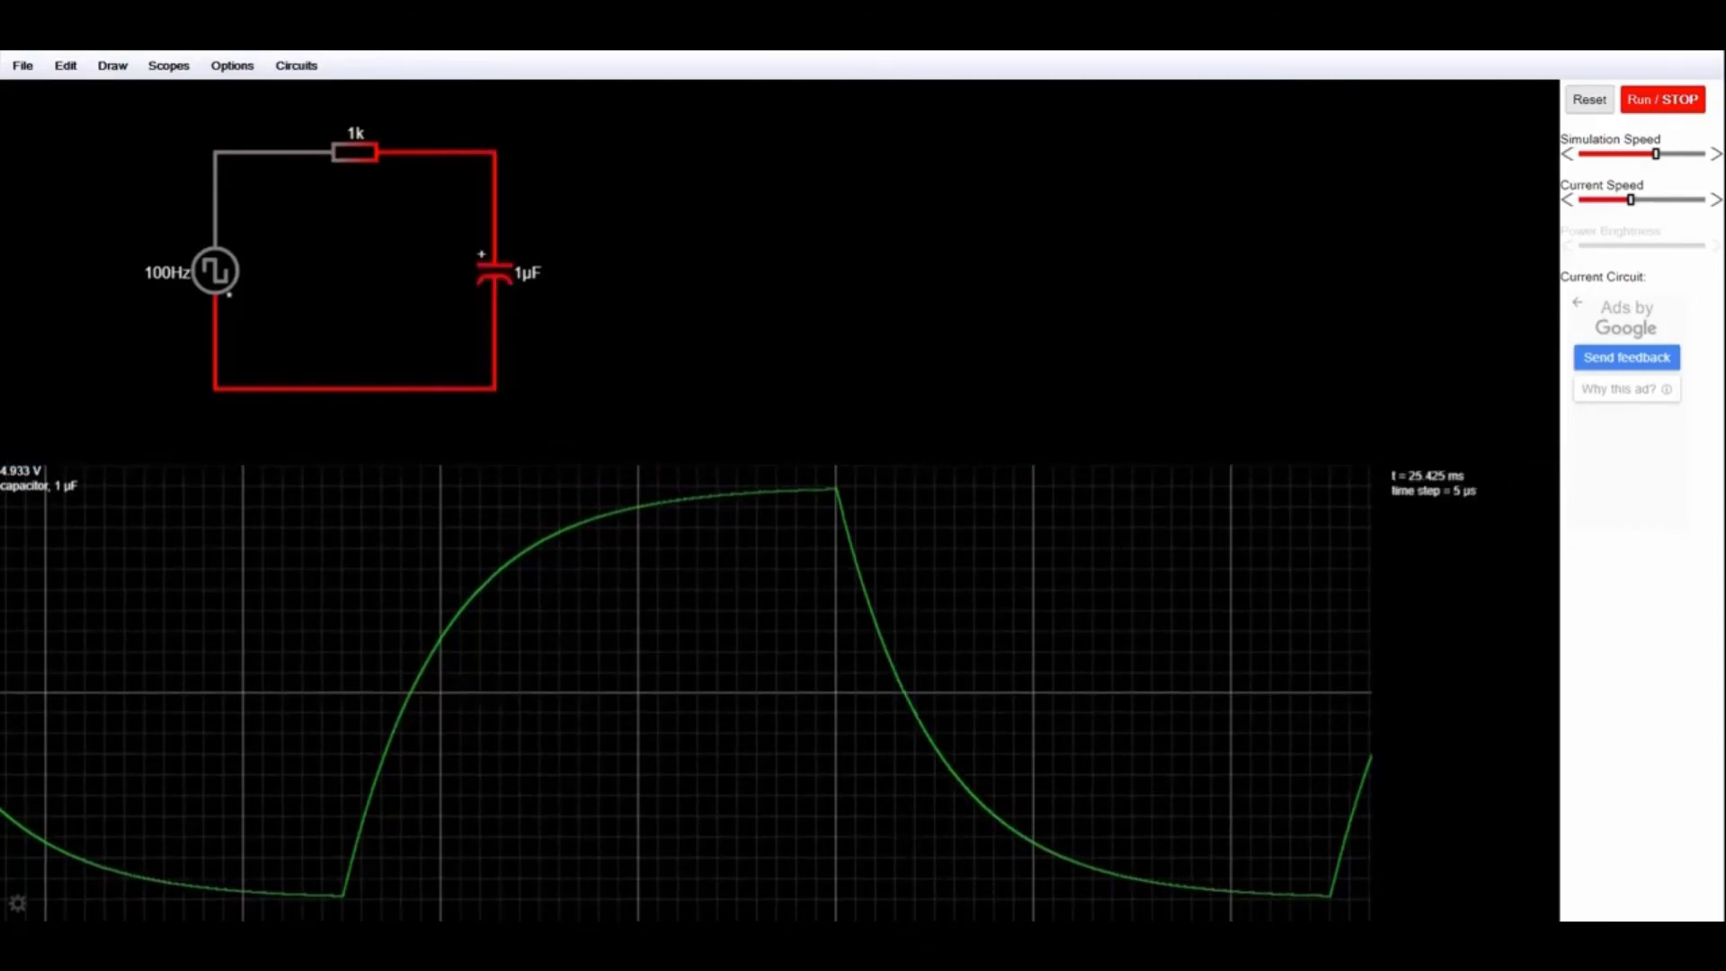
drag(806, 466, 810, 486)
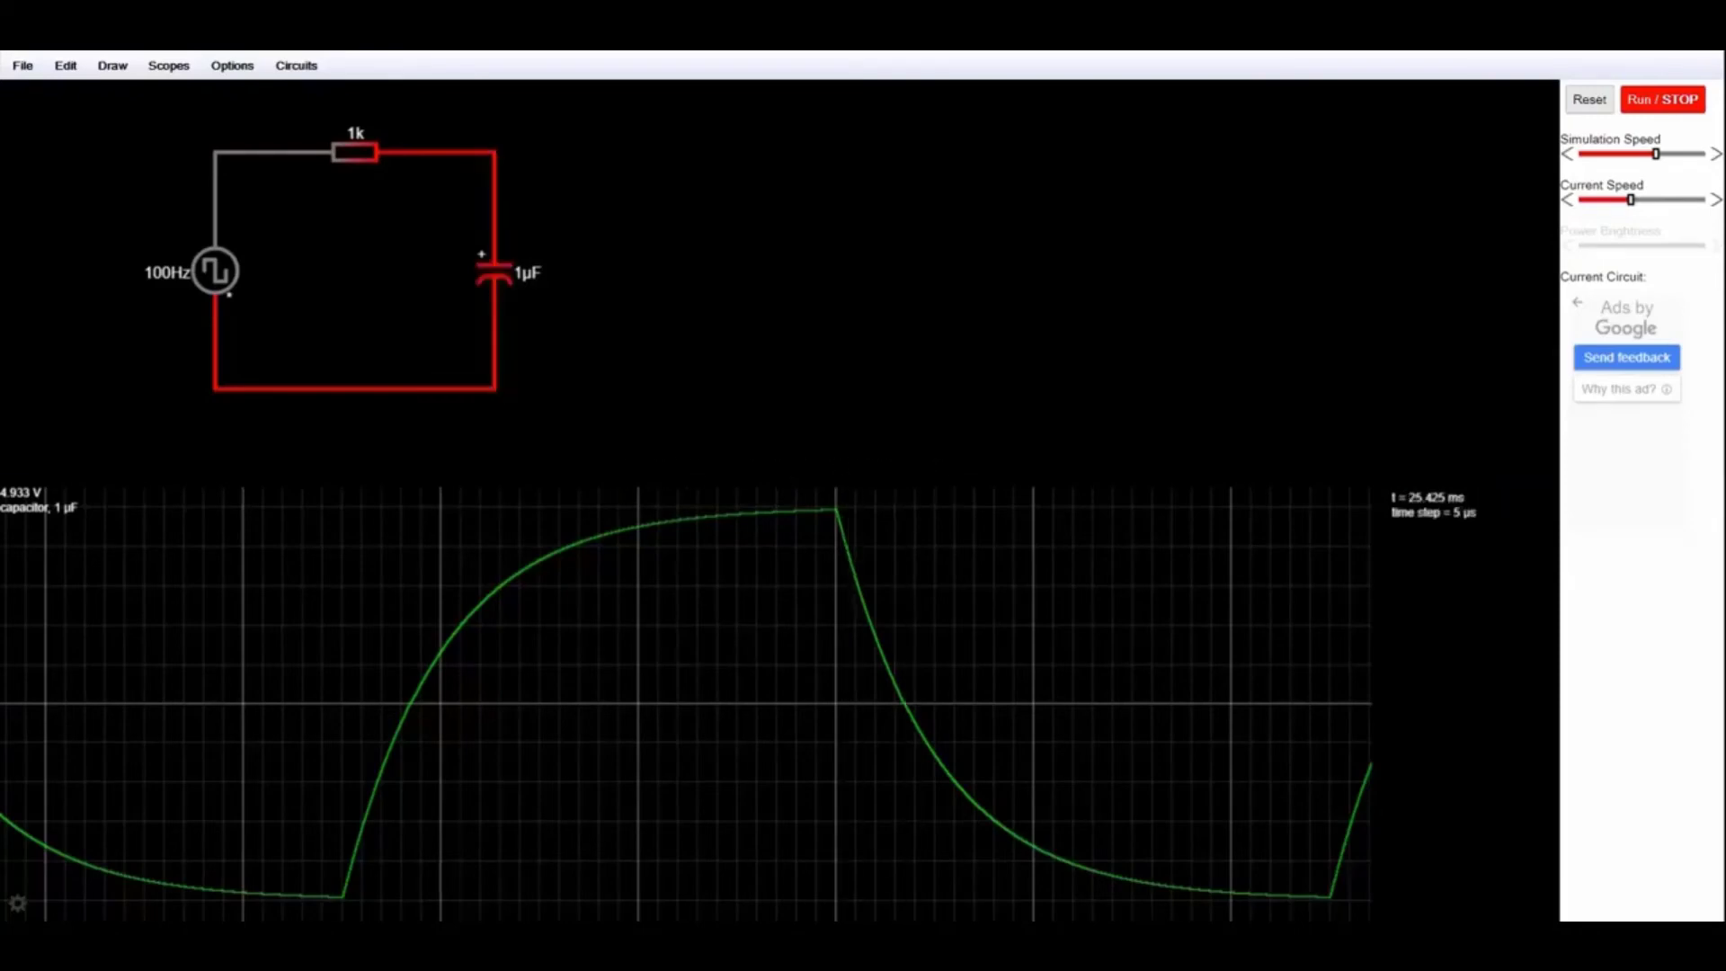
Replace the RC circuit with a blank circuit.
mouse_move(108, 131)
mouse_down()
mouse_move(532, 385)
mouse_move(130, 131)
mouse_up()
click(296, 66)
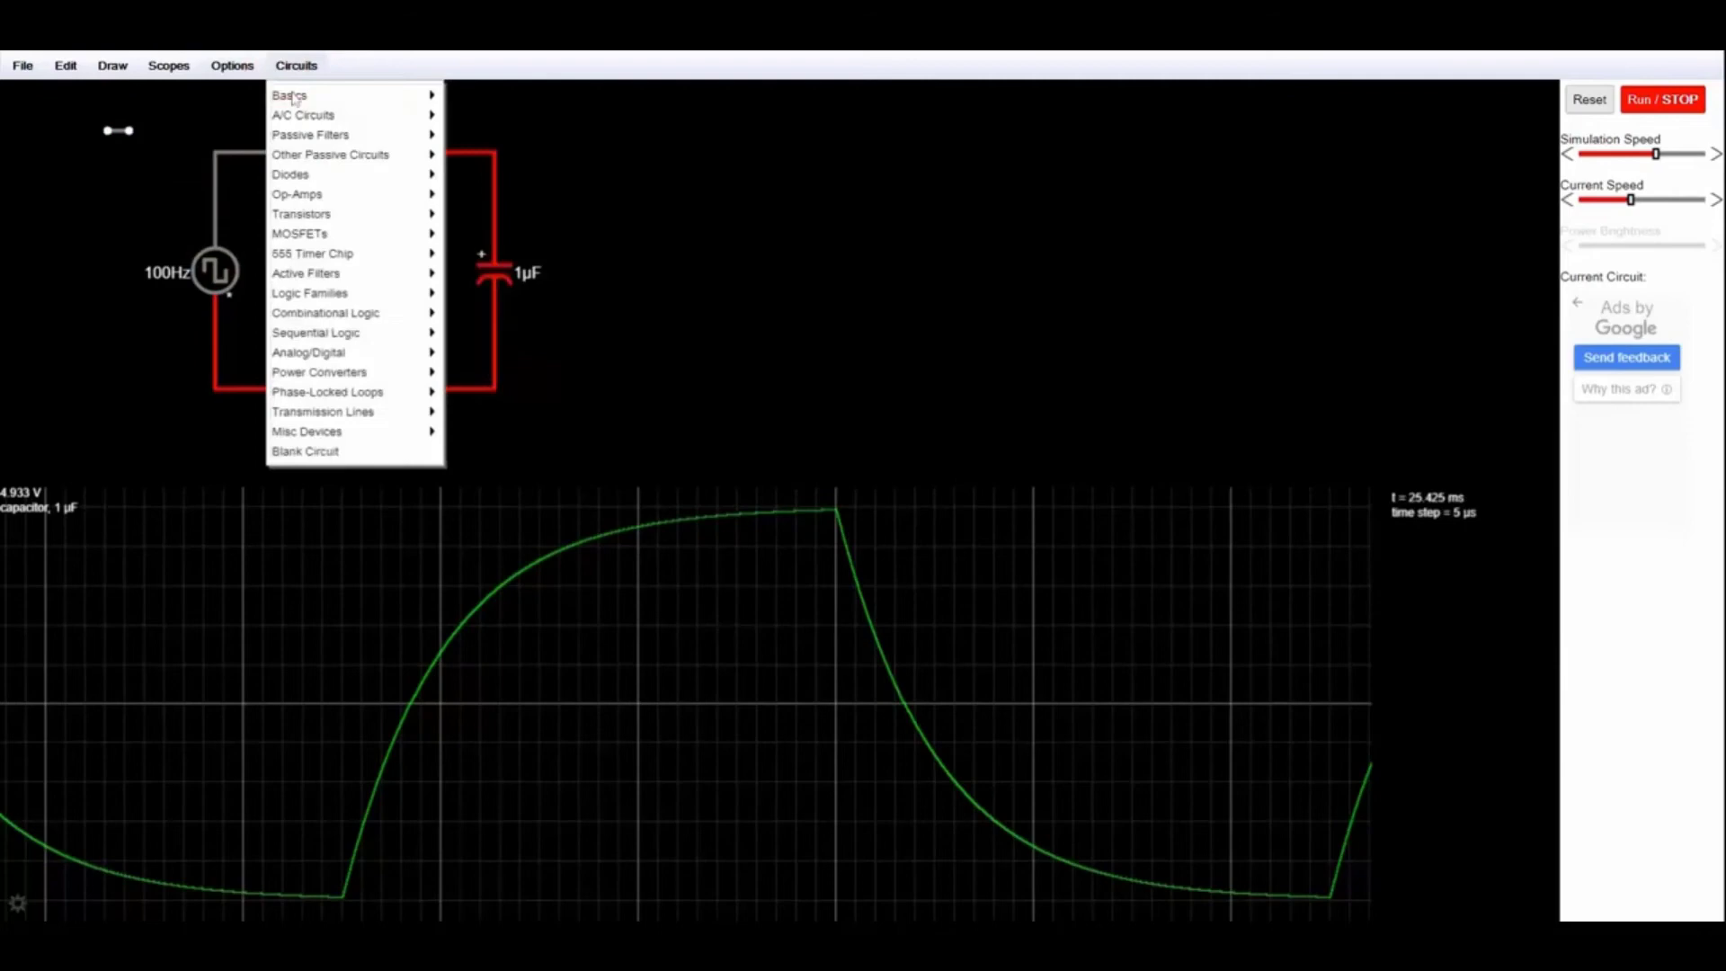
click(346, 450)
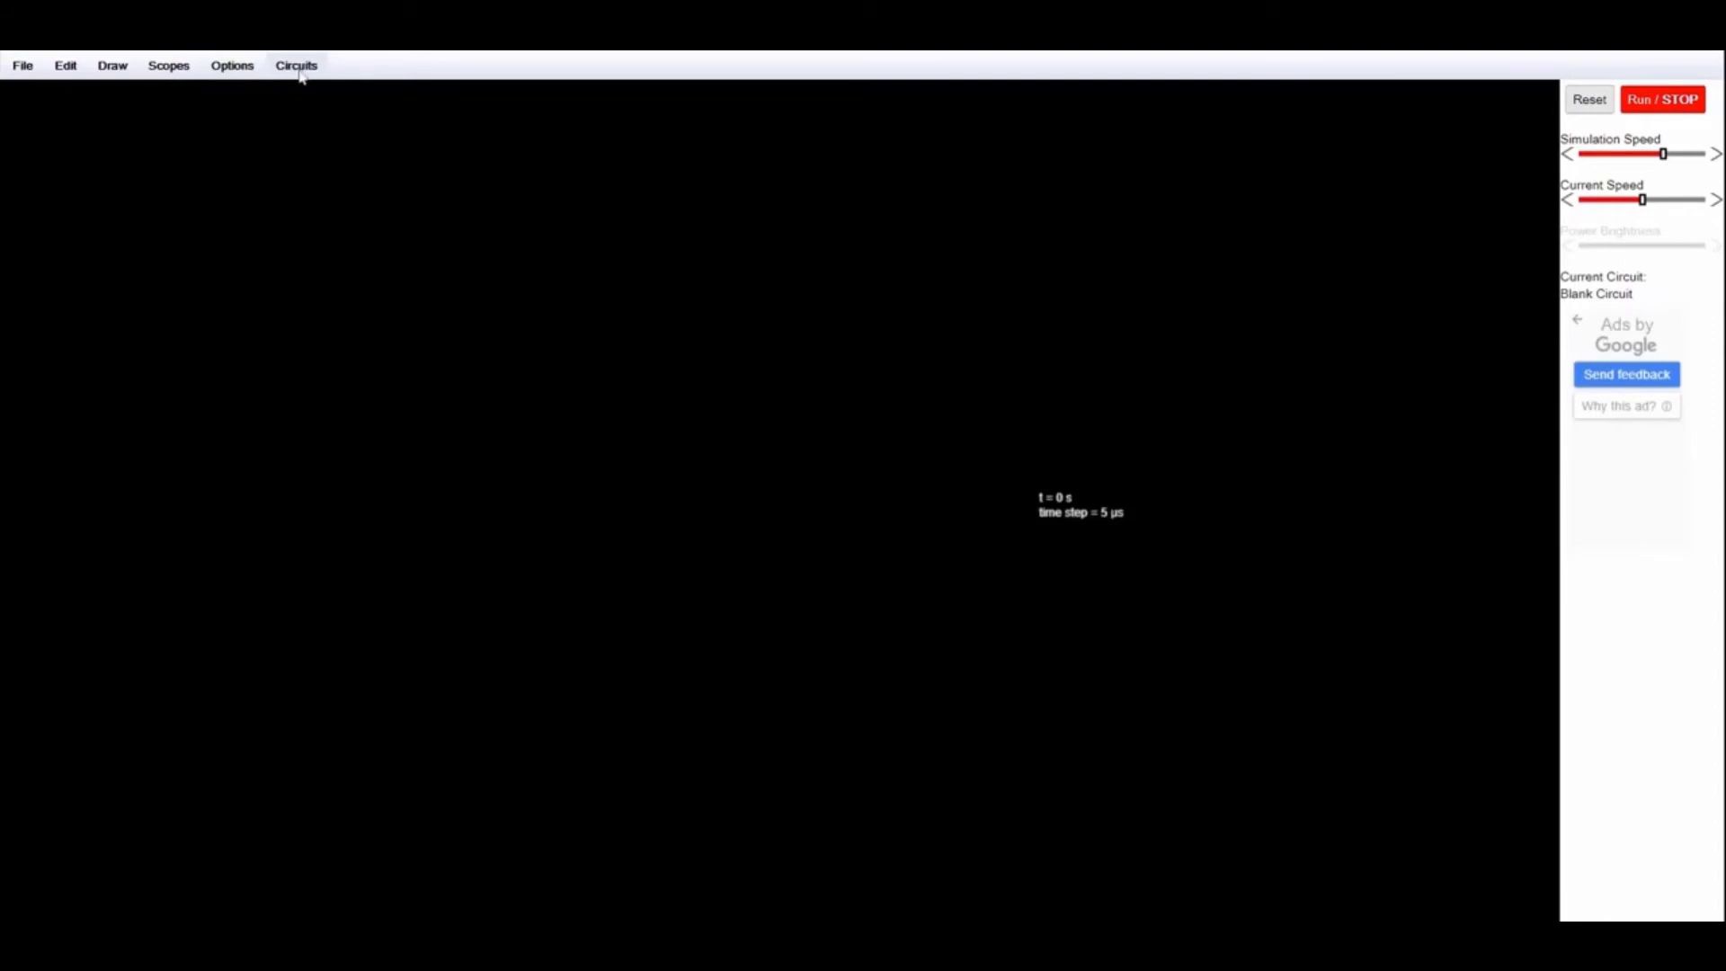
Place two vertical two-terminal A/C voltage sources side by side in the upper part of the blank circuit.
click(113, 67)
mouse_move(151, 155)
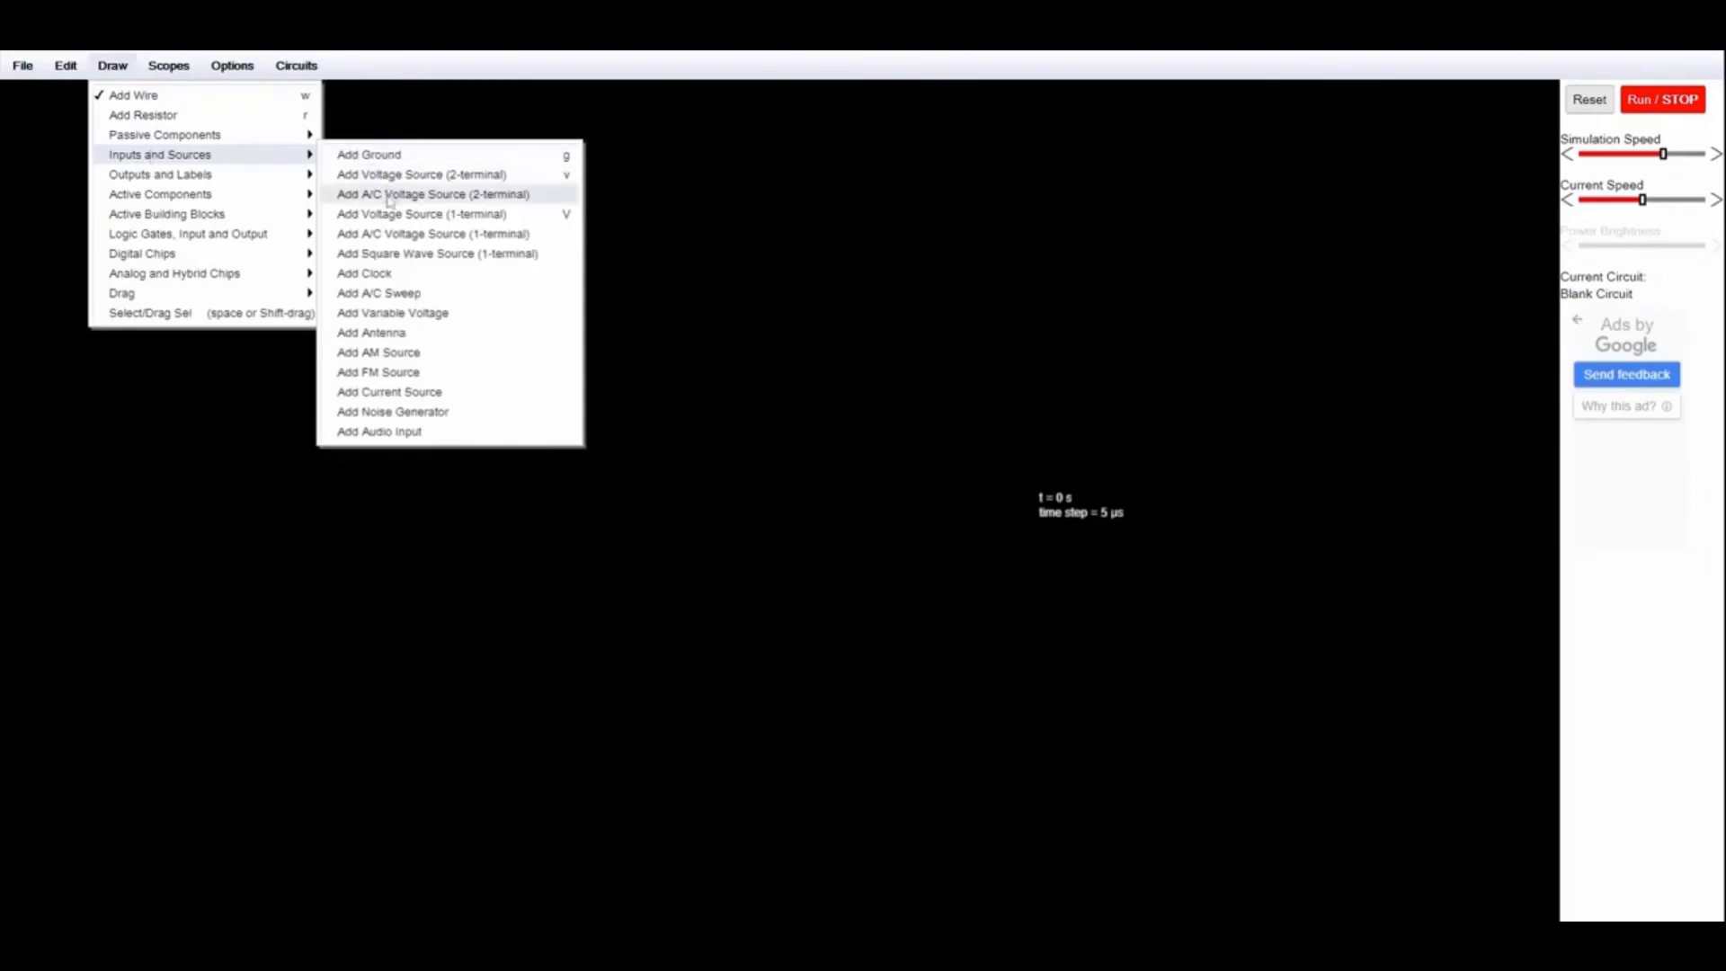
click(391, 195)
drag(366, 206, 364, 411)
drag(680, 190, 679, 413)
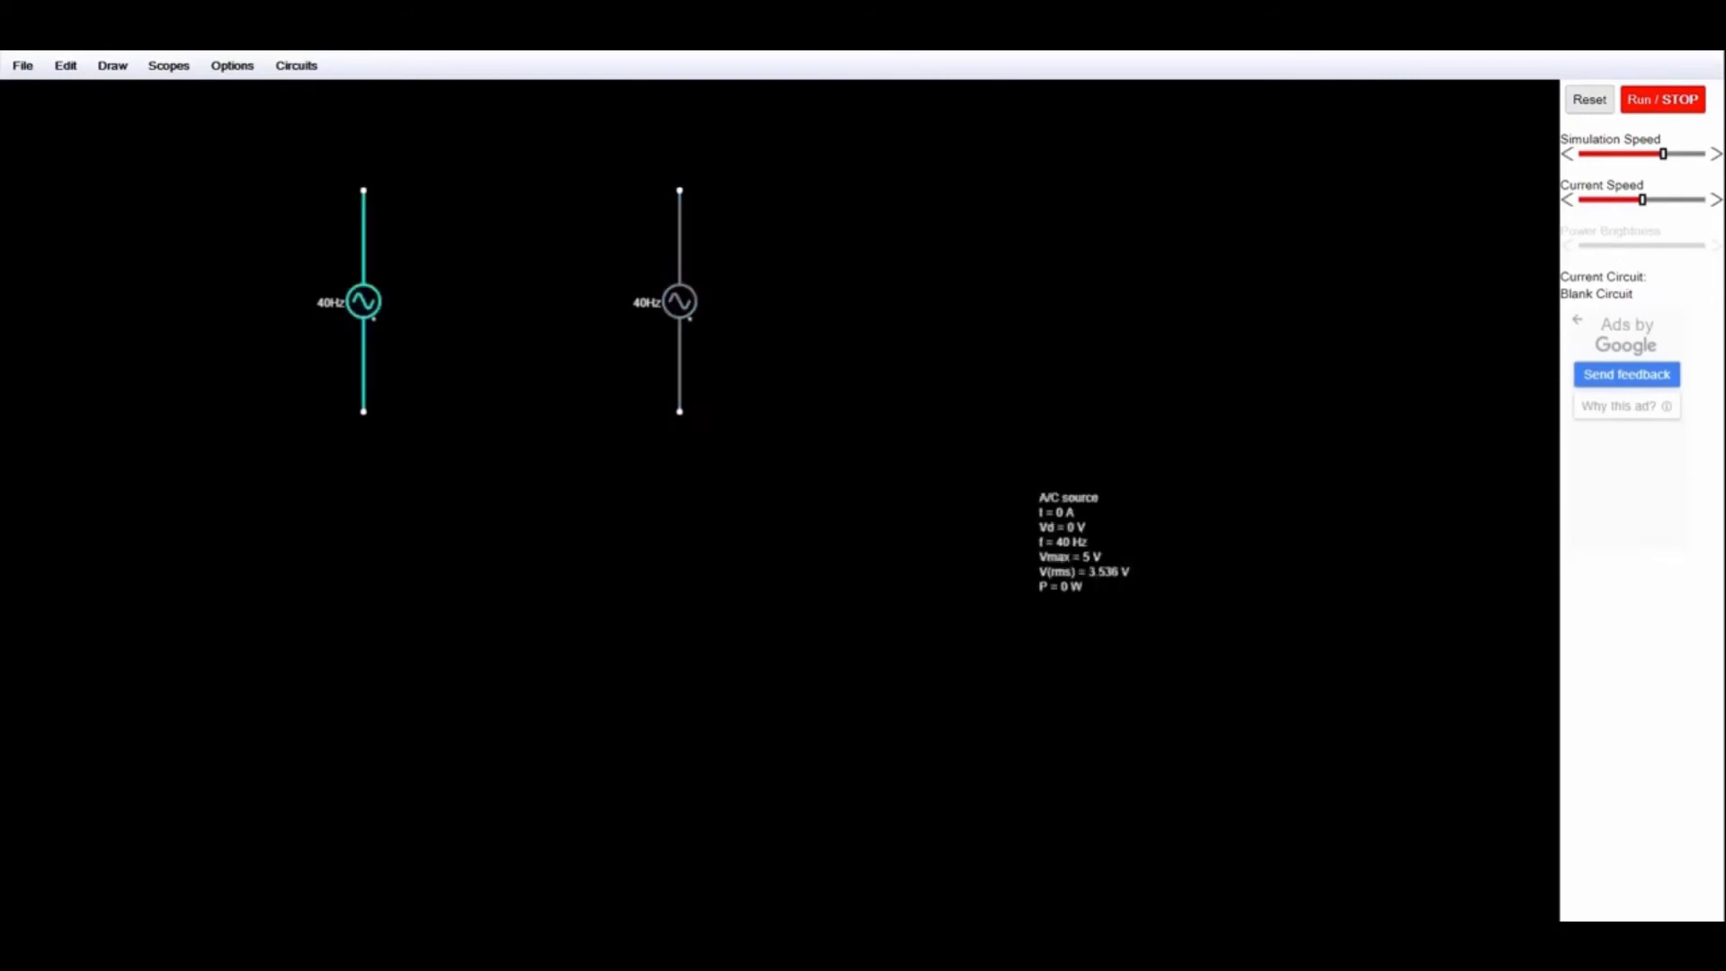
Review the settings of both A/C sources, and set the right-hand source's maximum voltage to 10 V.
double_click(363, 301)
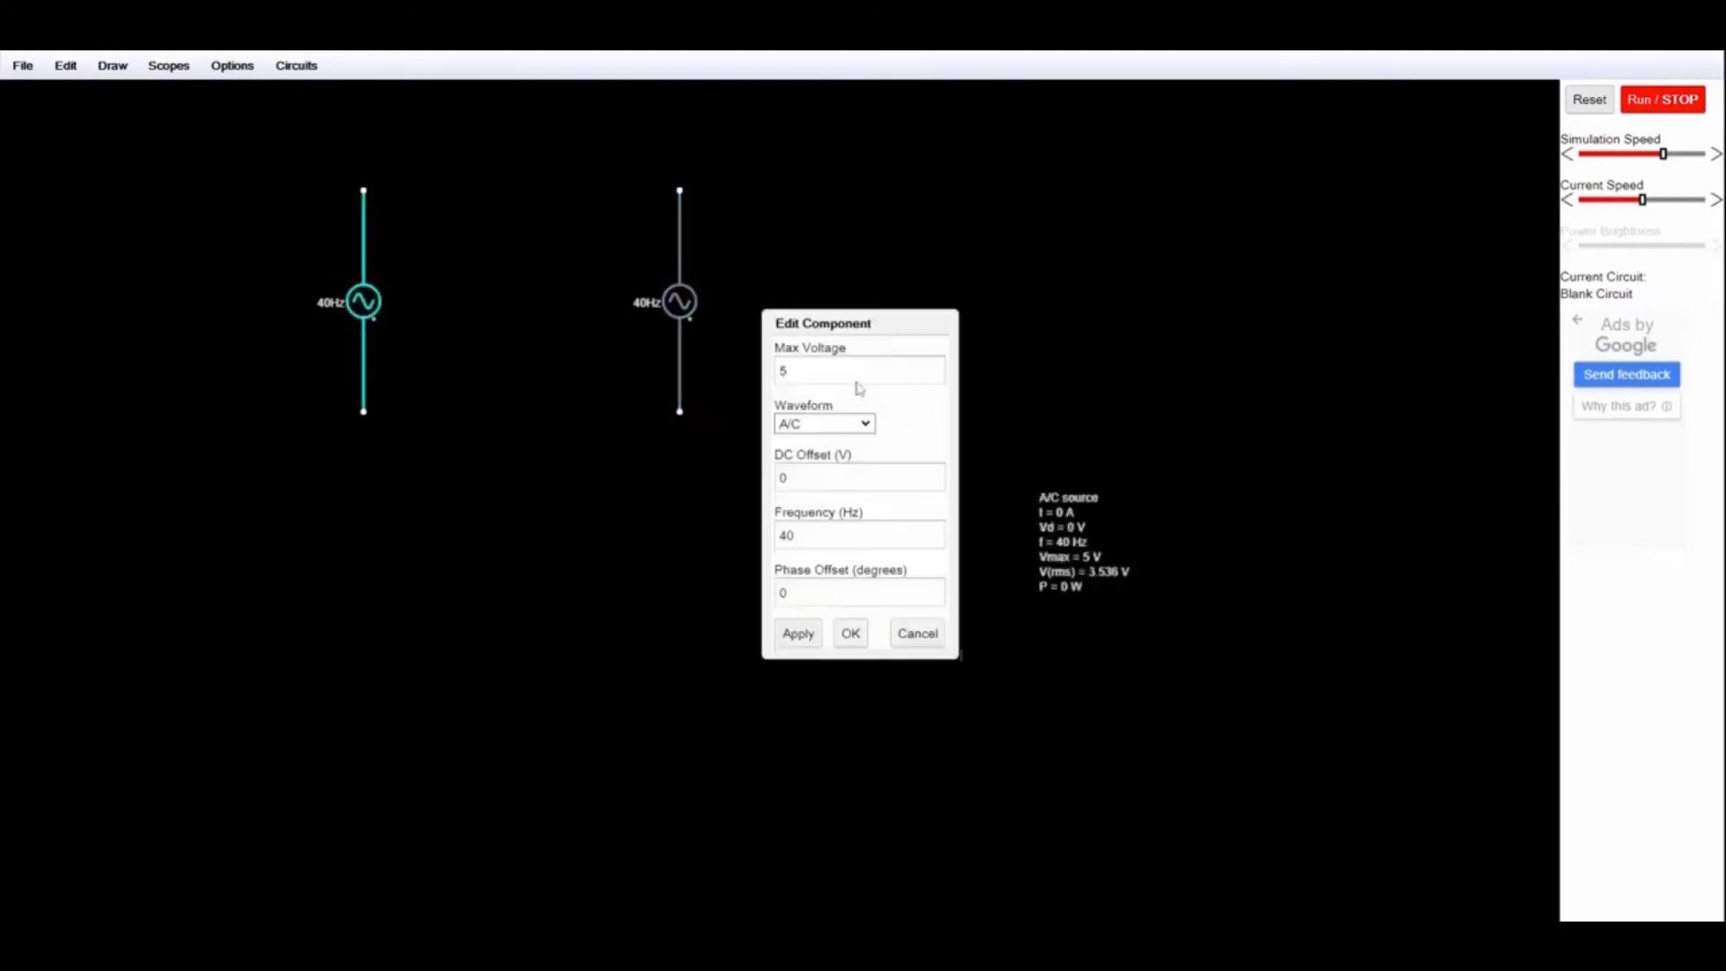
click(917, 633)
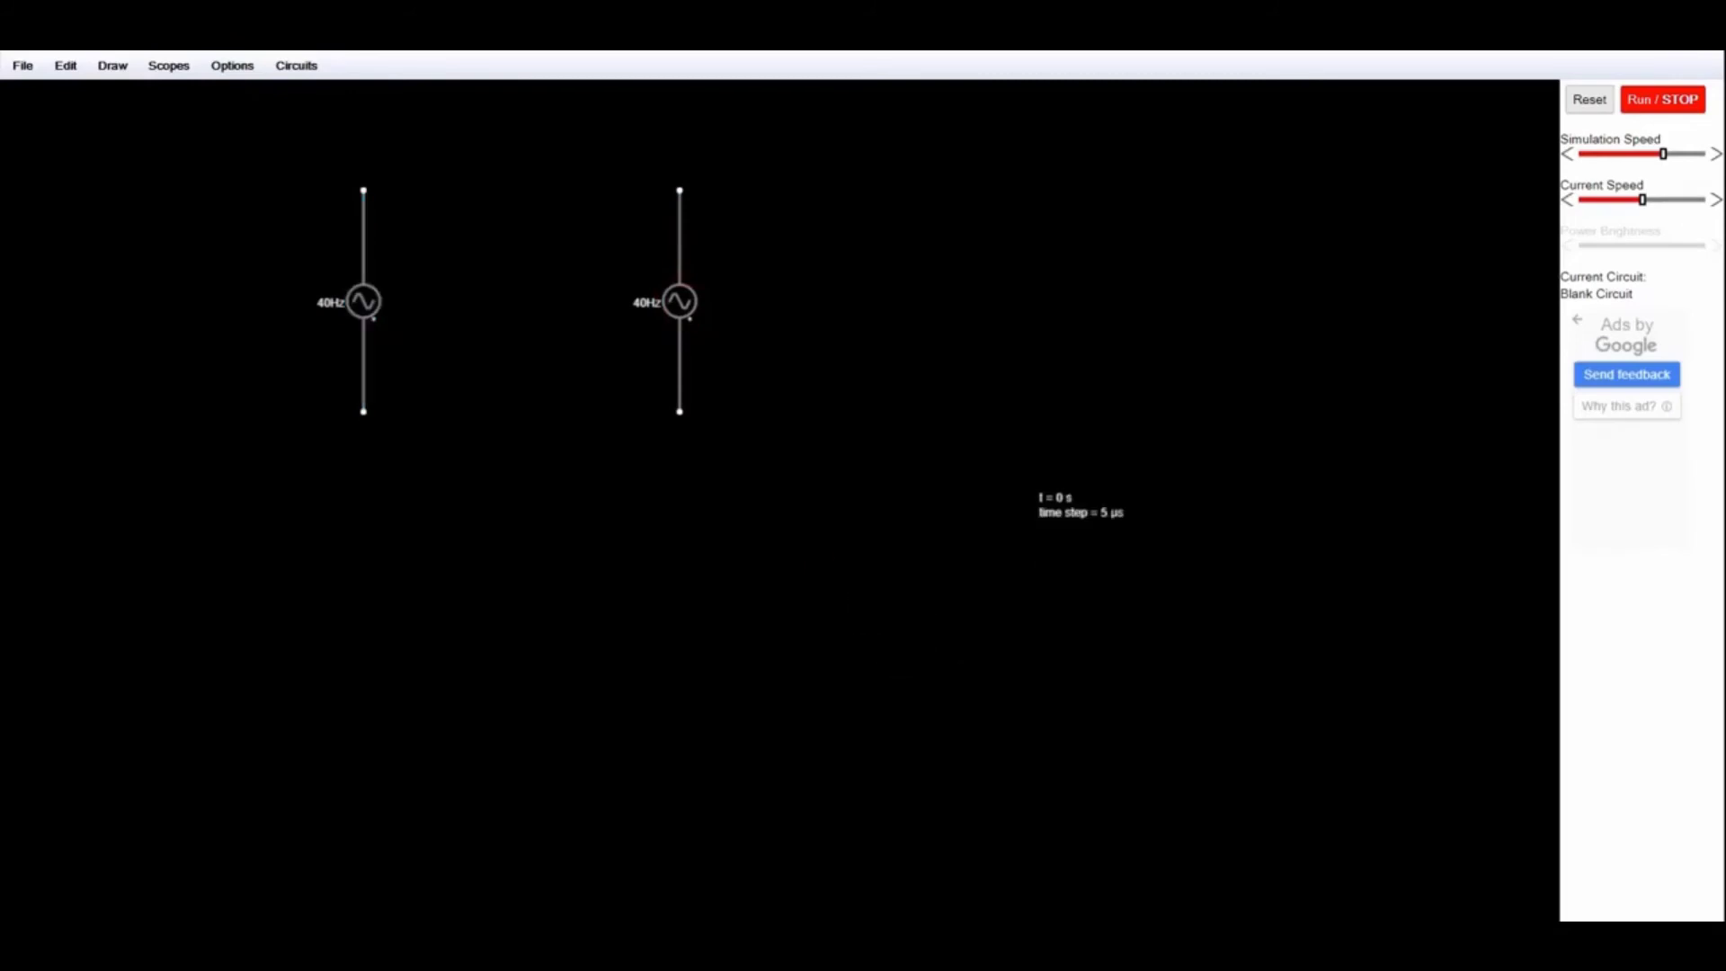
double_click(680, 302)
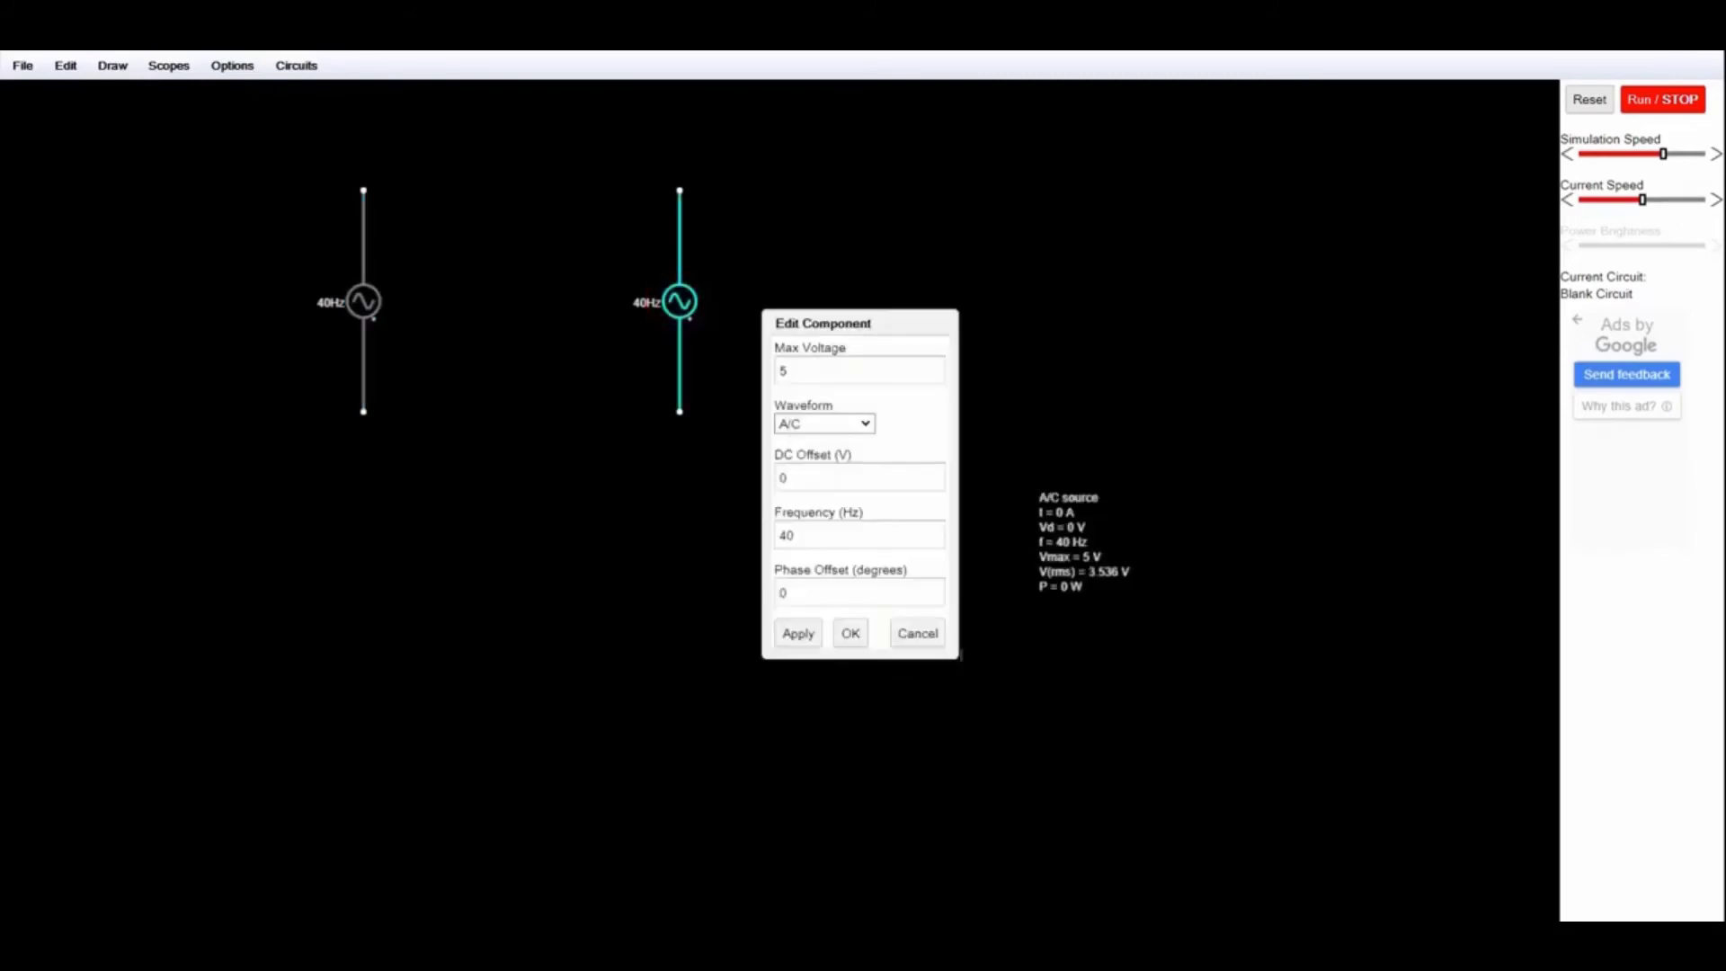
click(916, 634)
double_click(680, 302)
double_click(782, 370)
text(10)
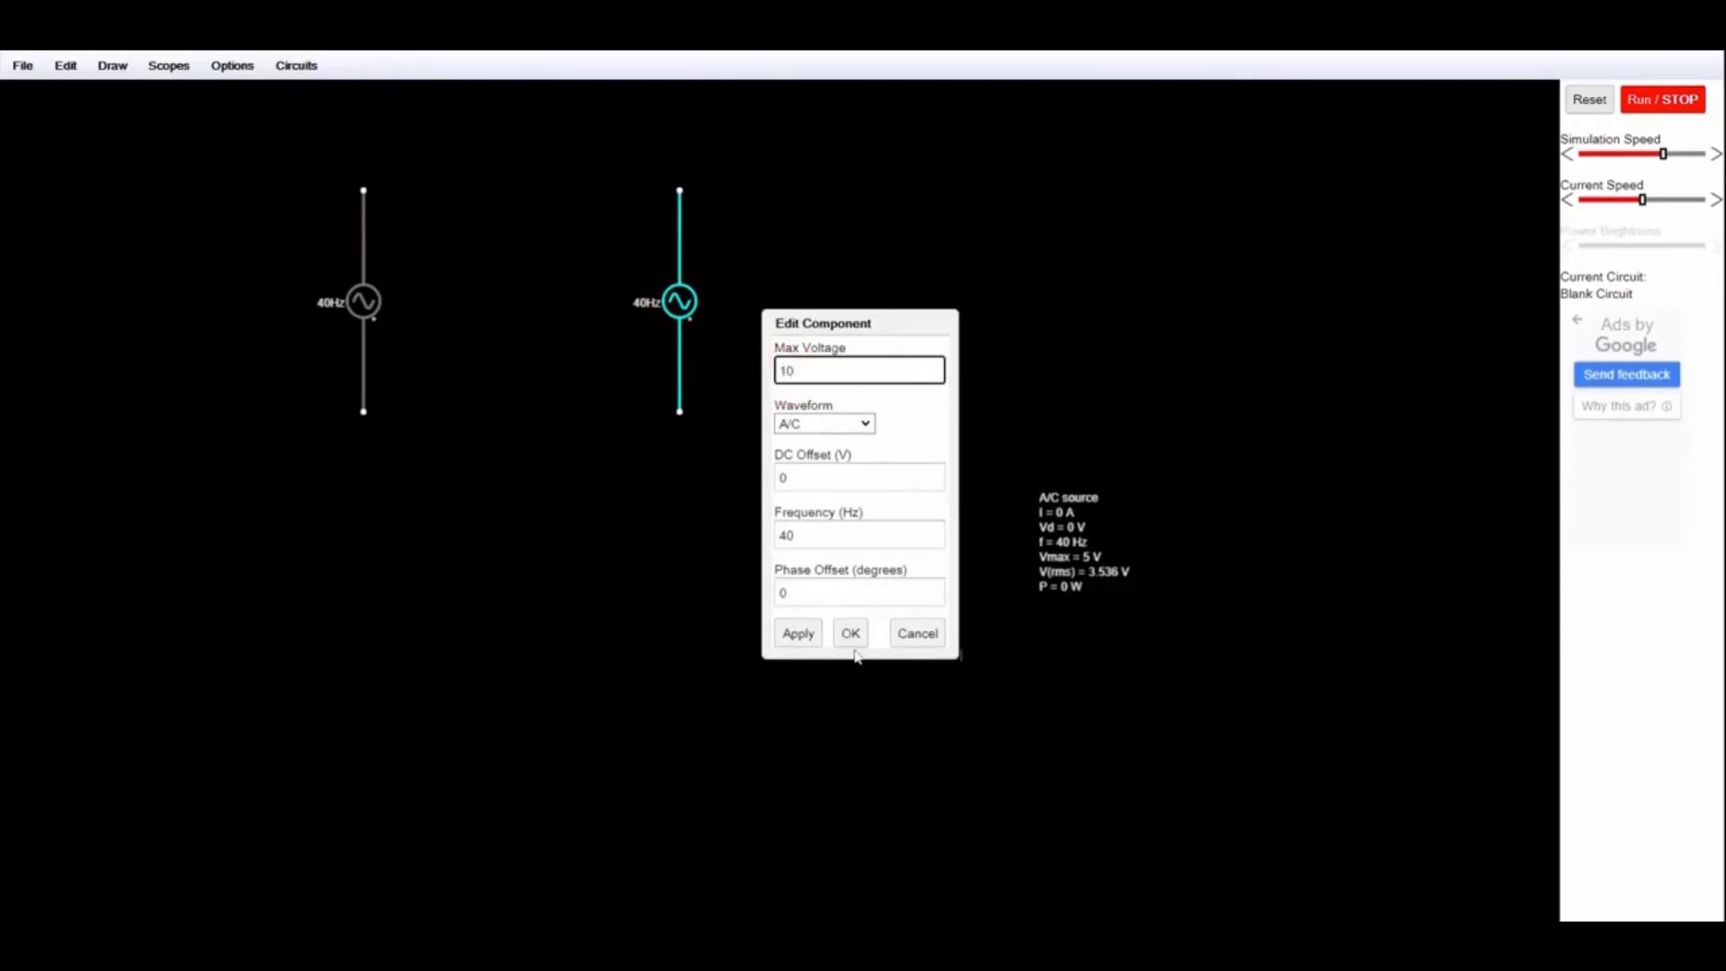
click(799, 634)
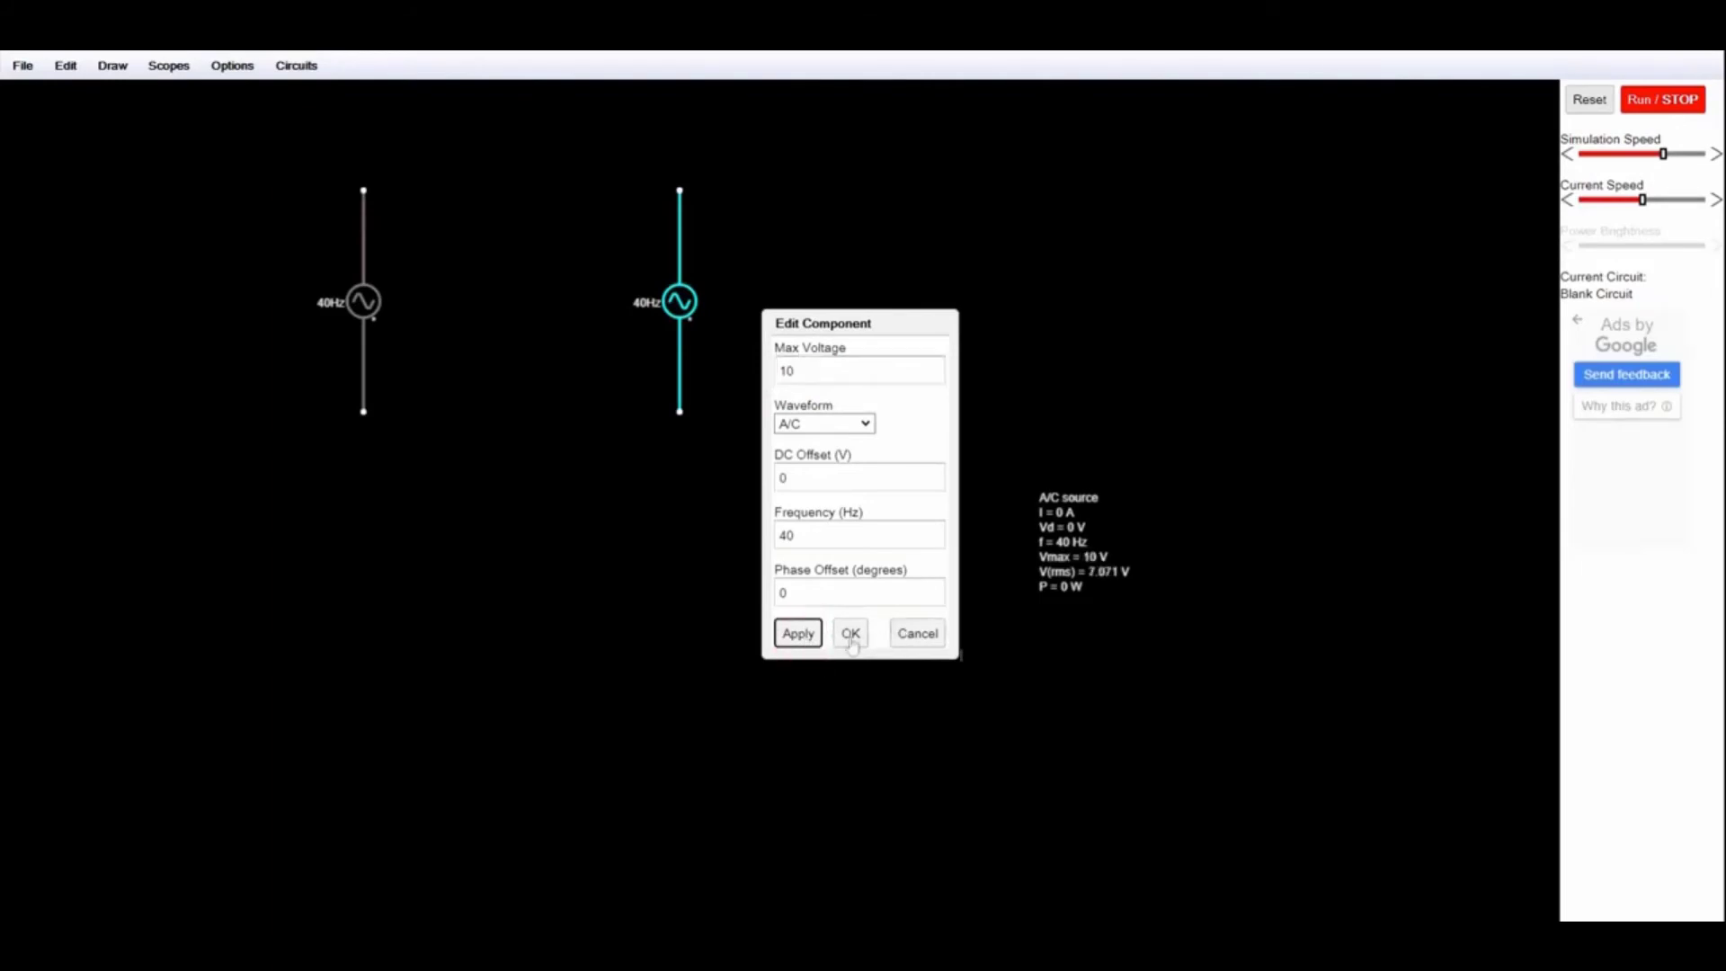
click(850, 635)
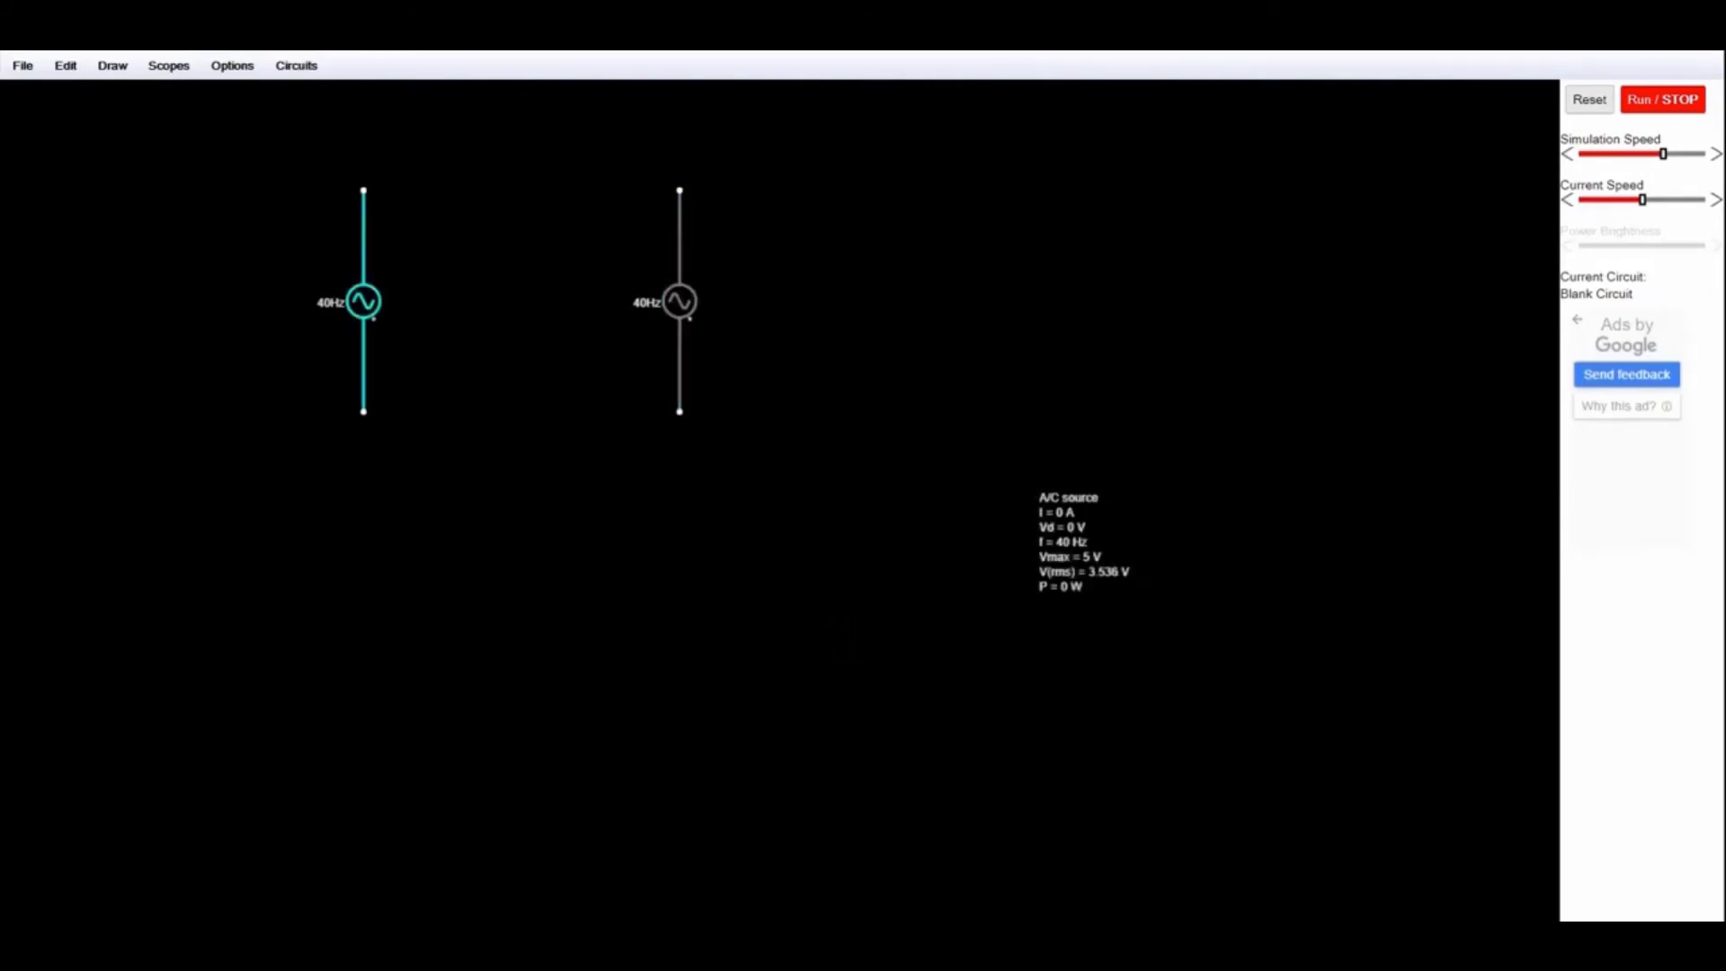
Draw short horizontal wires of equal length rightward from the upper and lower terminals of both sources.
drag(363, 190, 459, 190)
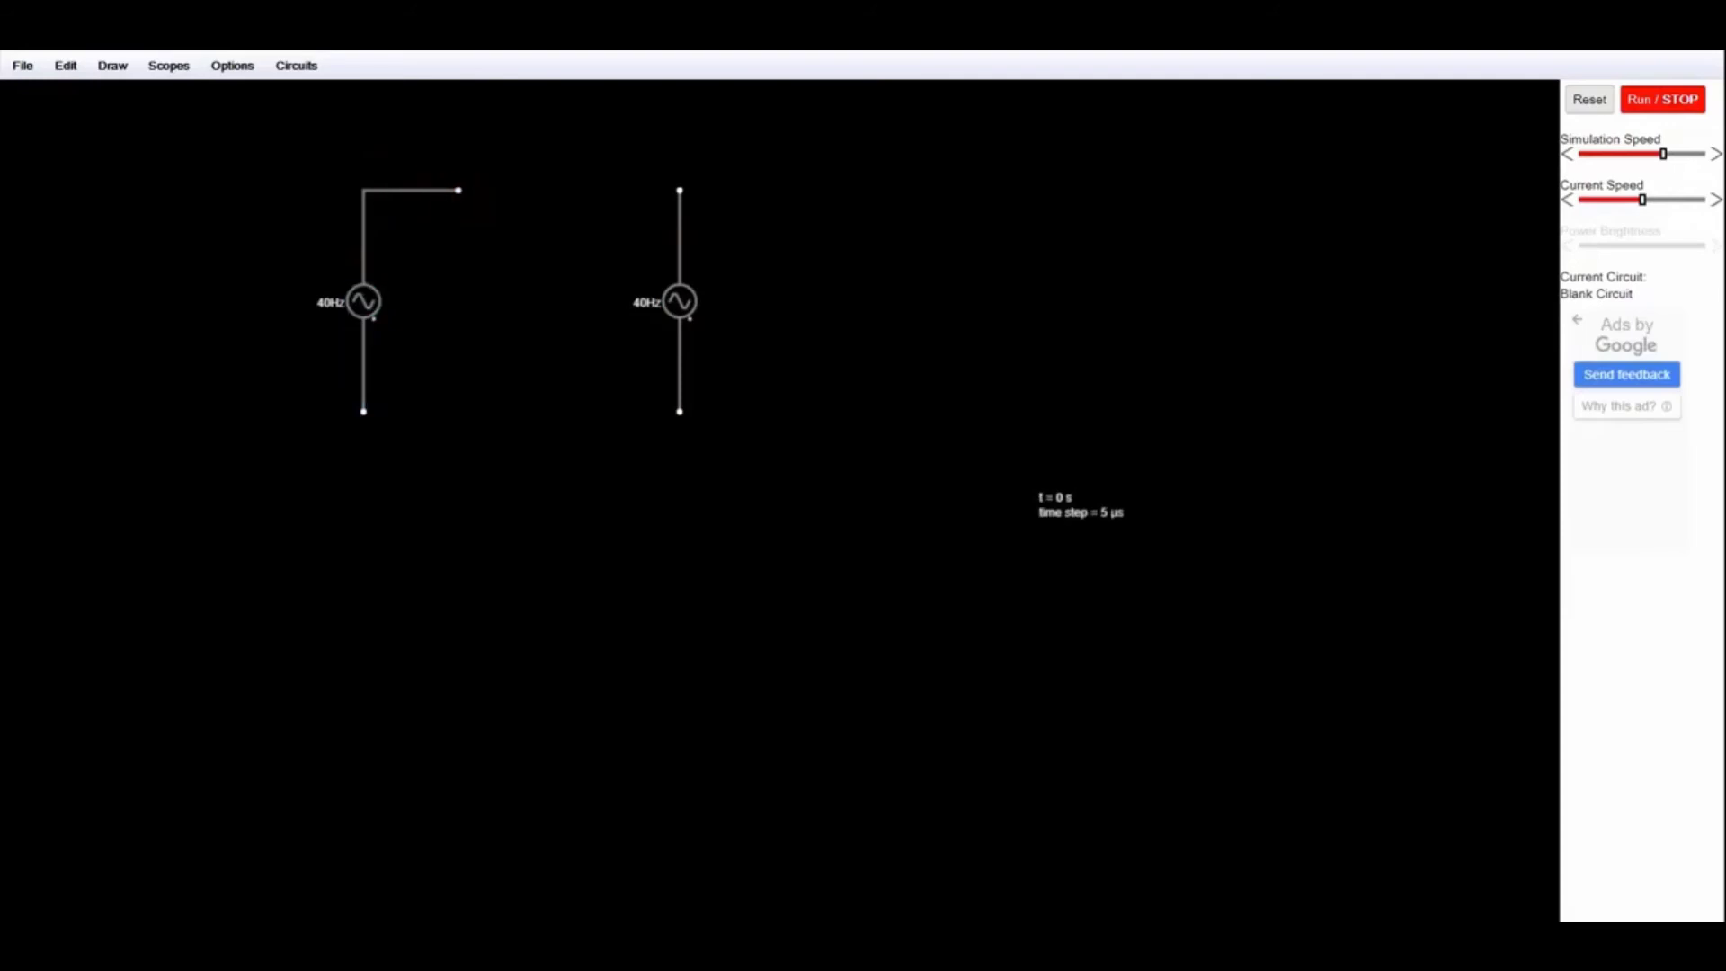
drag(364, 411, 459, 411)
drag(680, 189, 774, 189)
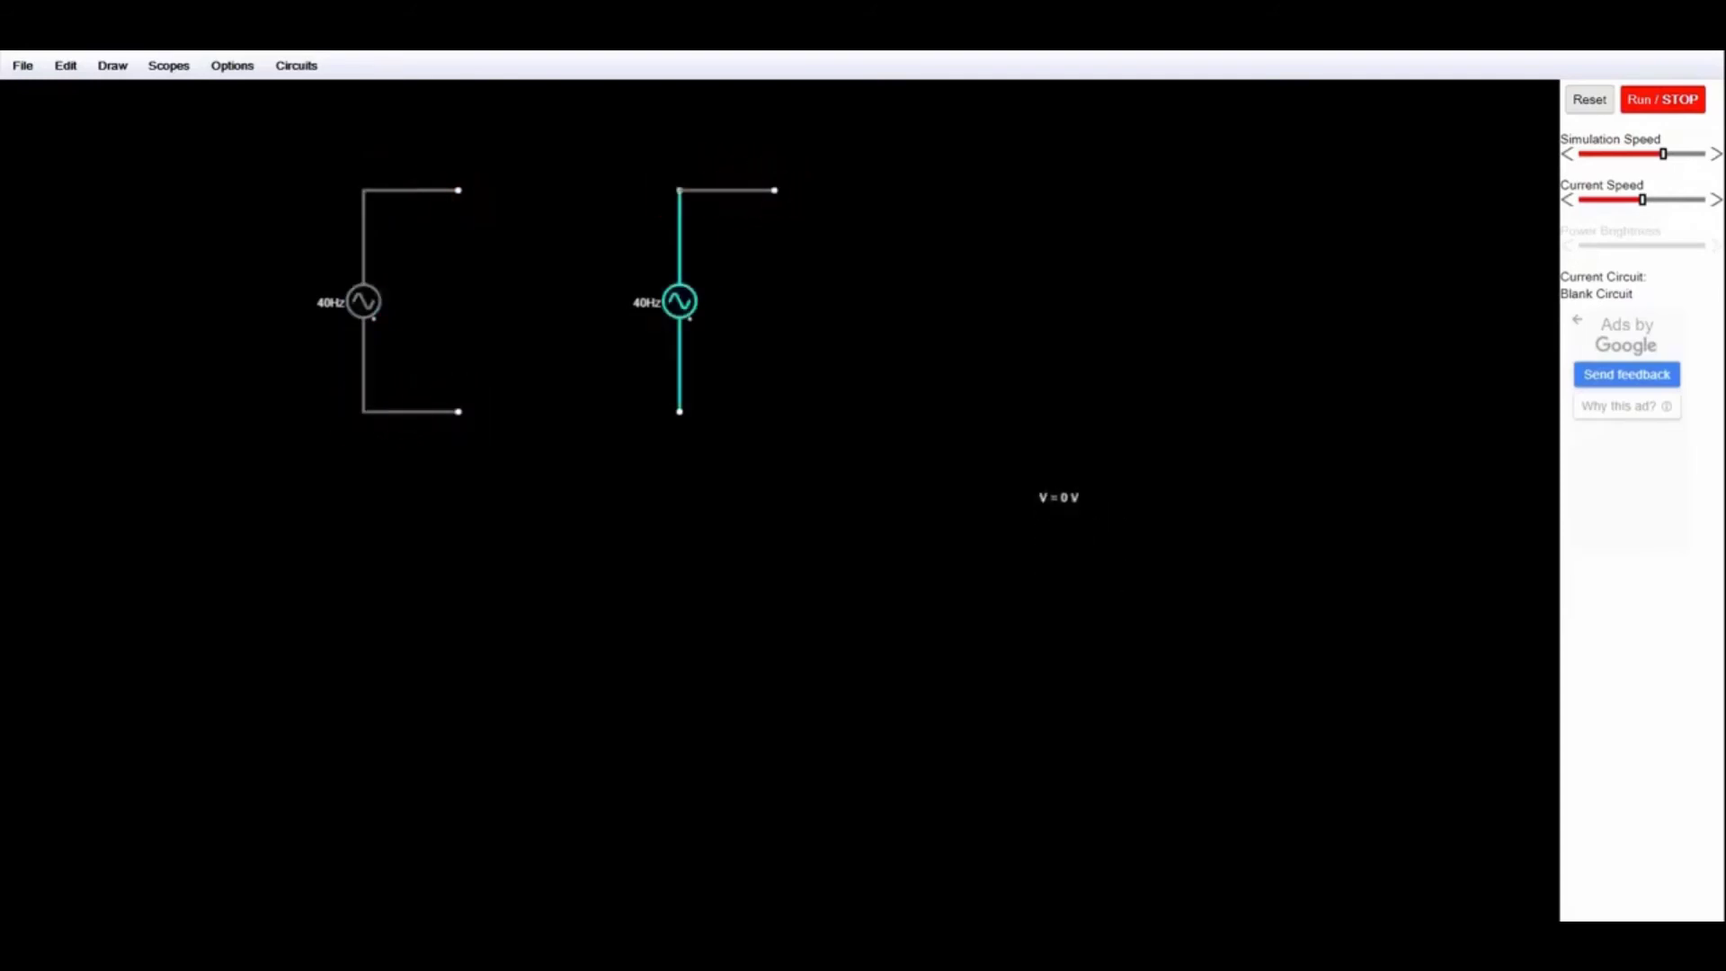
drag(680, 411, 774, 411)
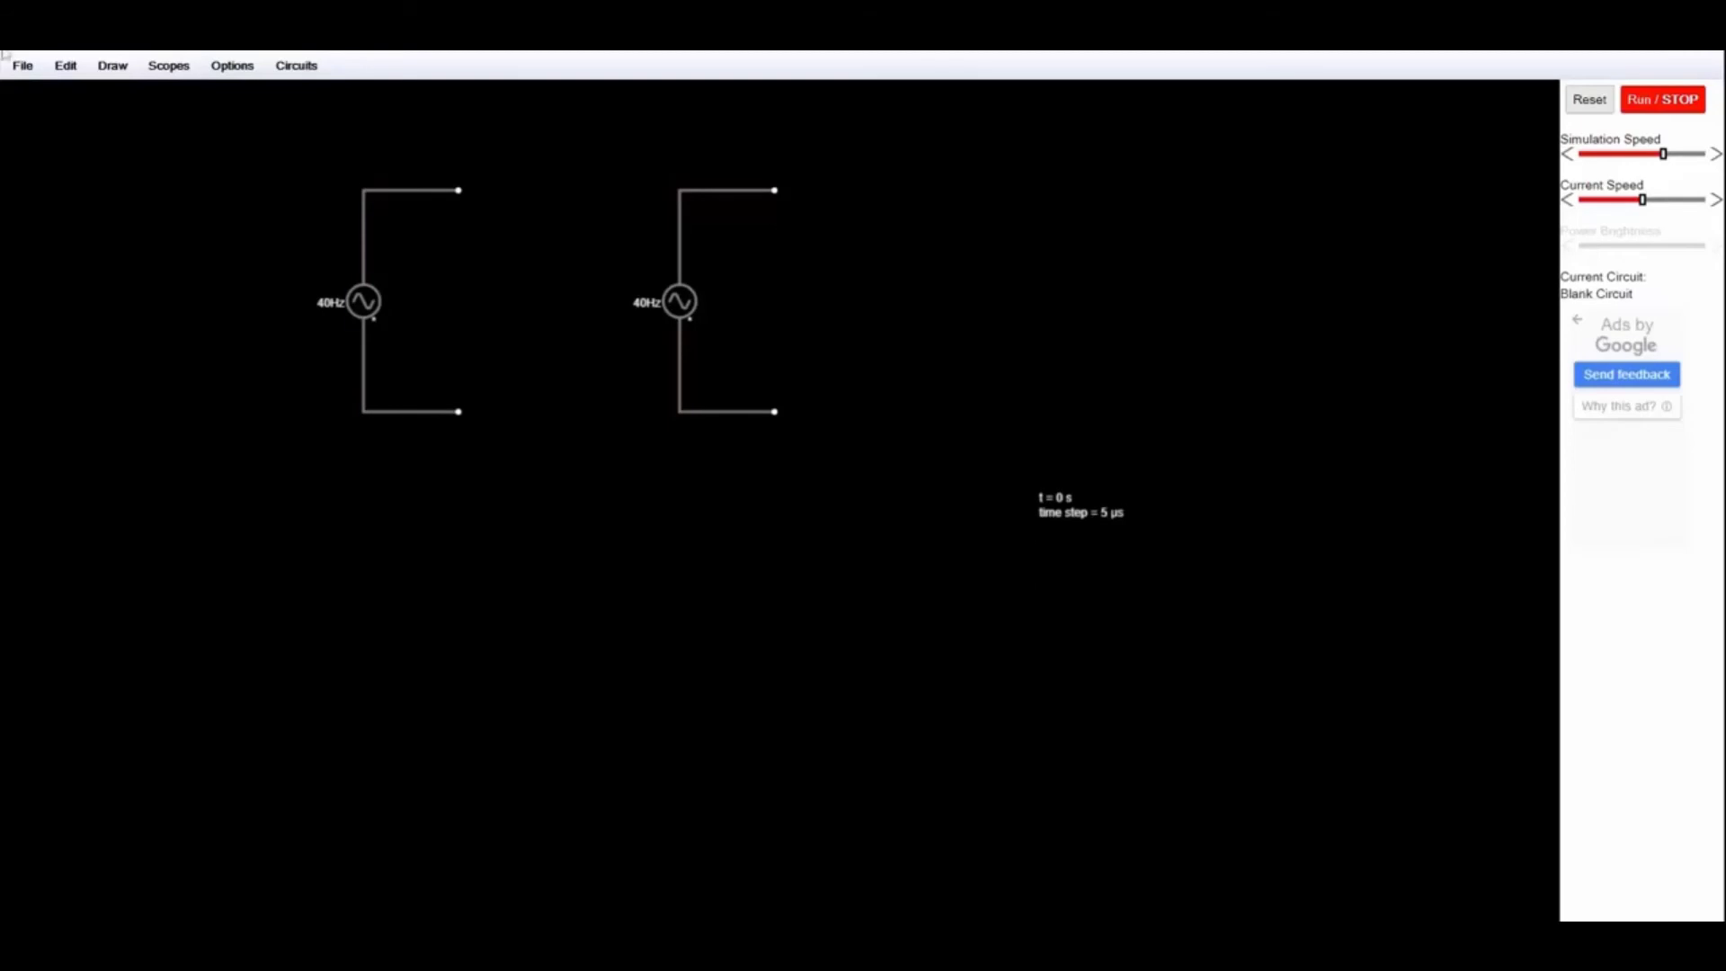
Connect a voltmeter/scope probe across the open wire ends of each source, from the upper wire to the lower one.
click(113, 66)
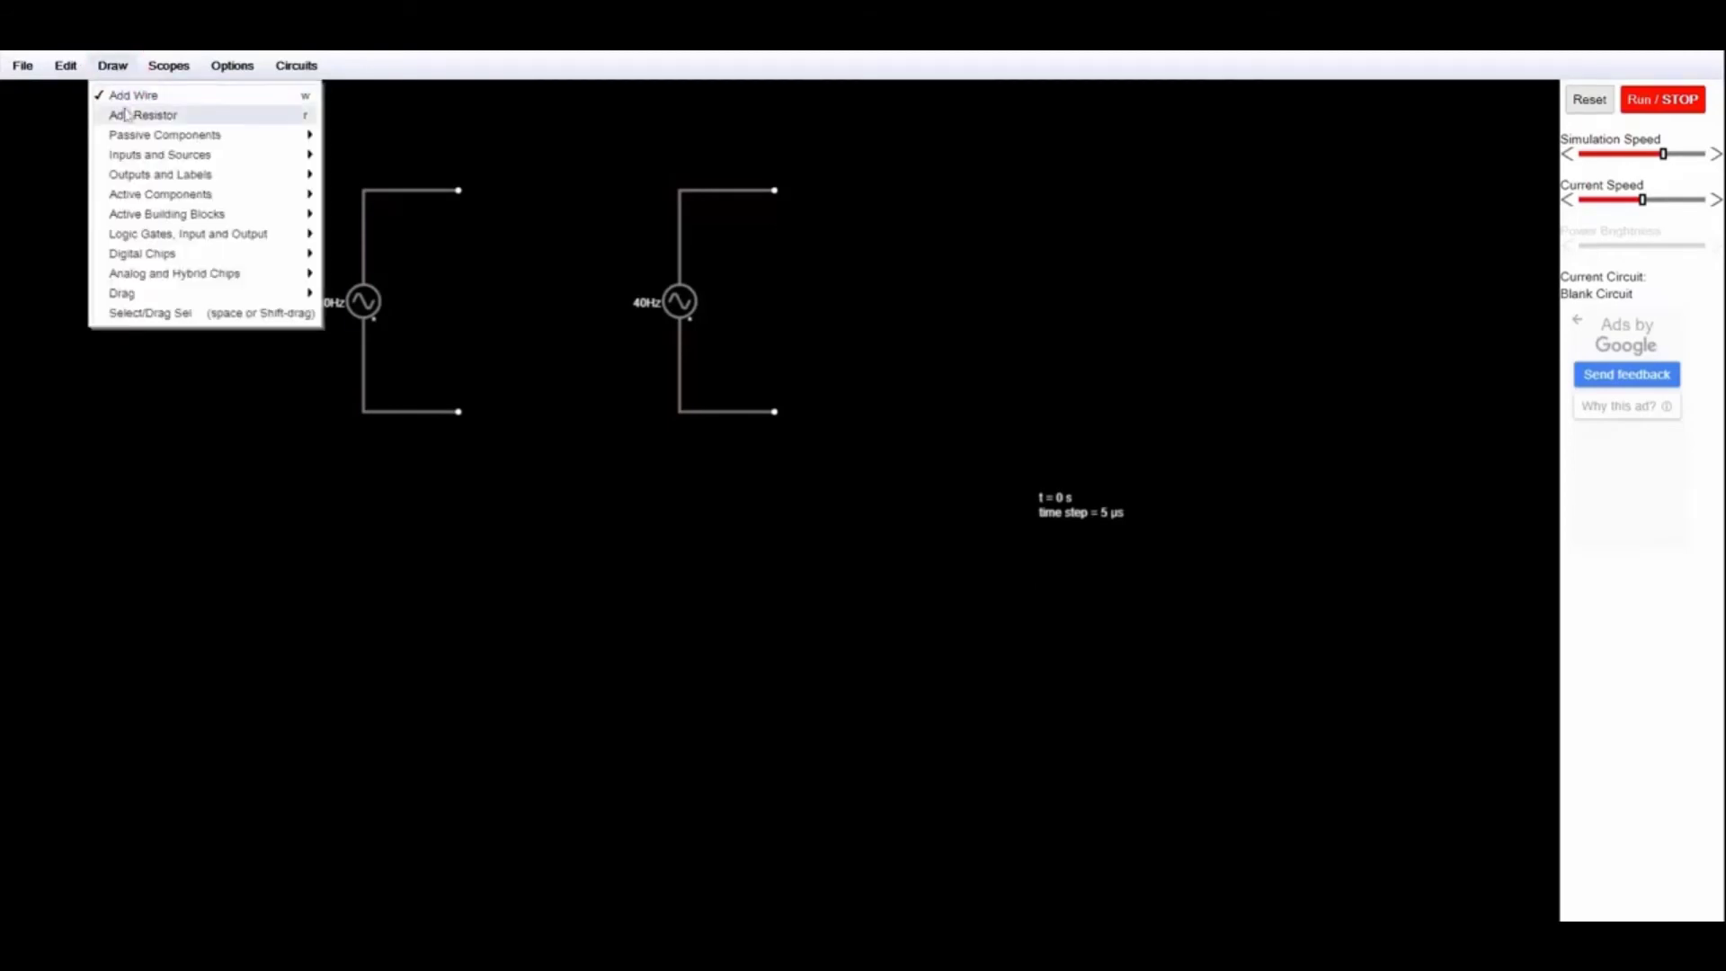
mouse_move(144, 175)
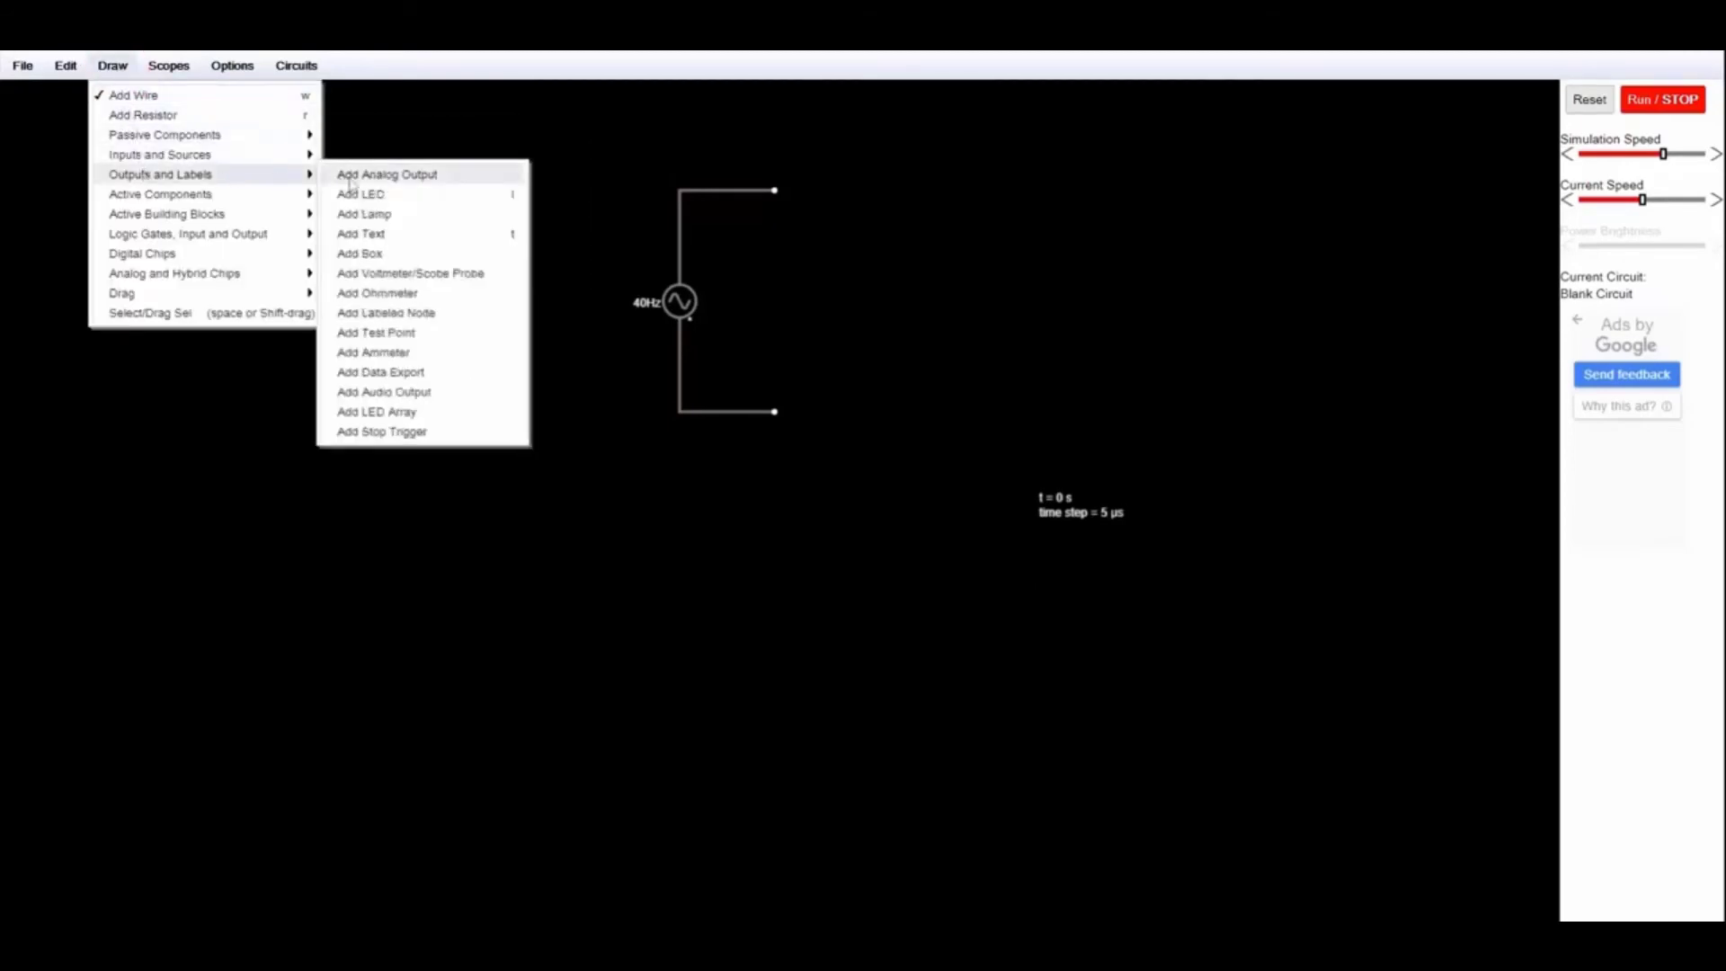
click(409, 275)
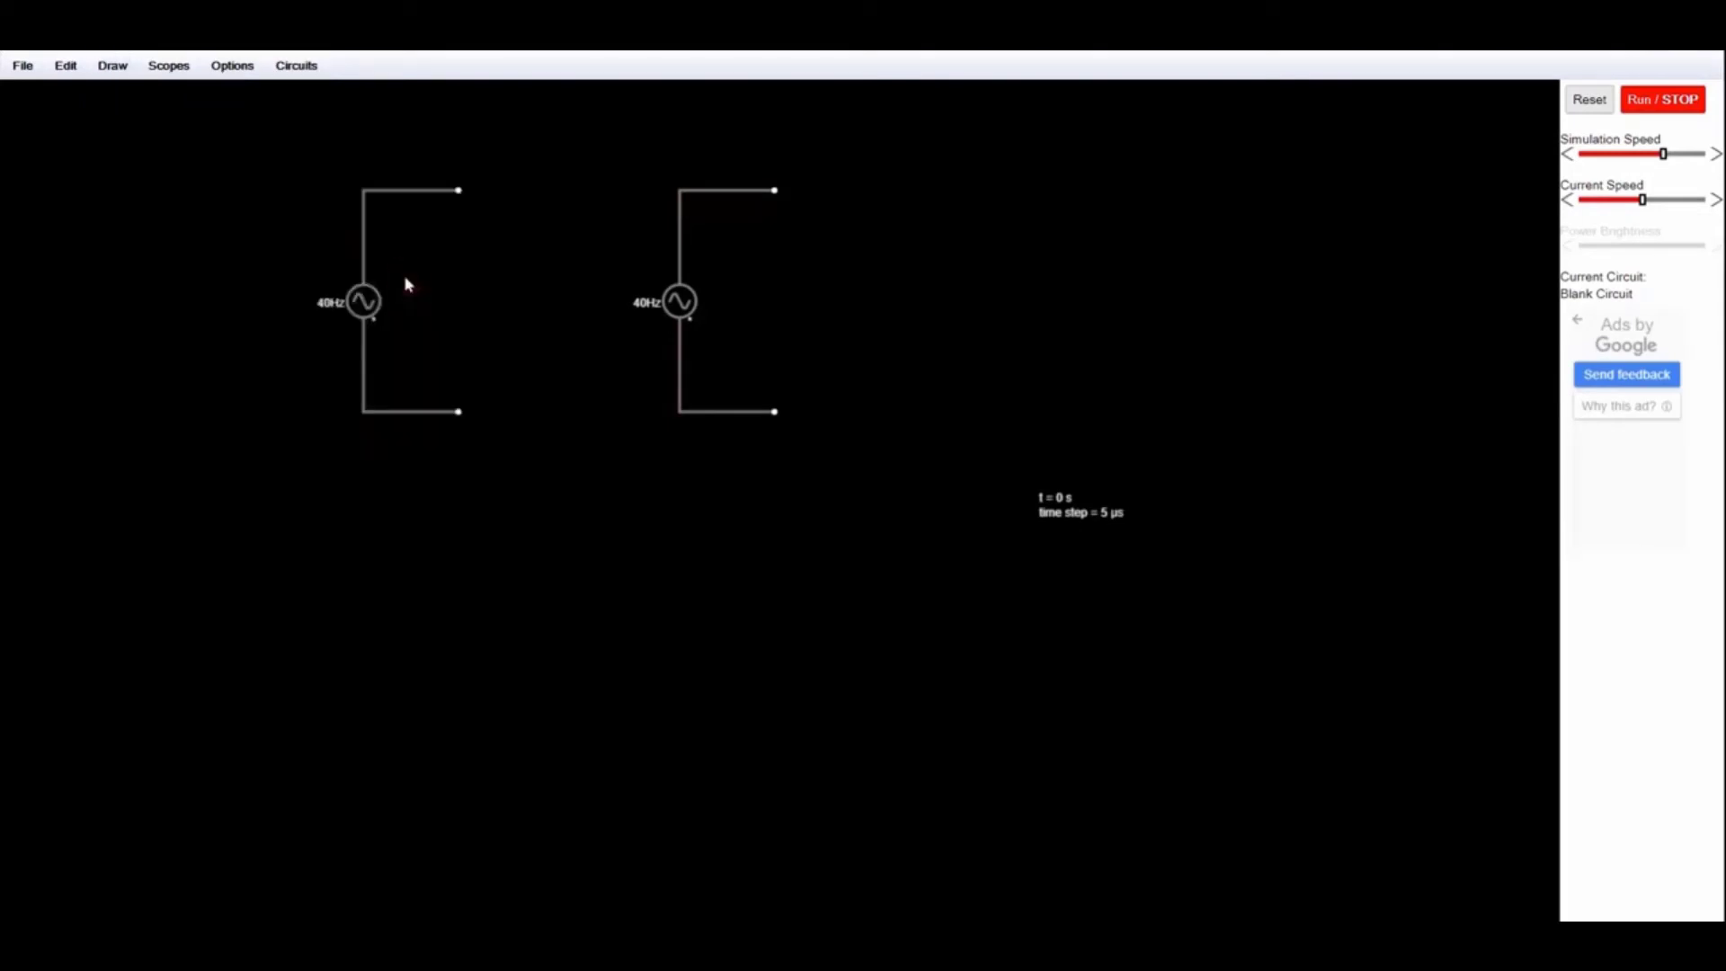
drag(458, 191, 459, 412)
drag(775, 190, 775, 411)
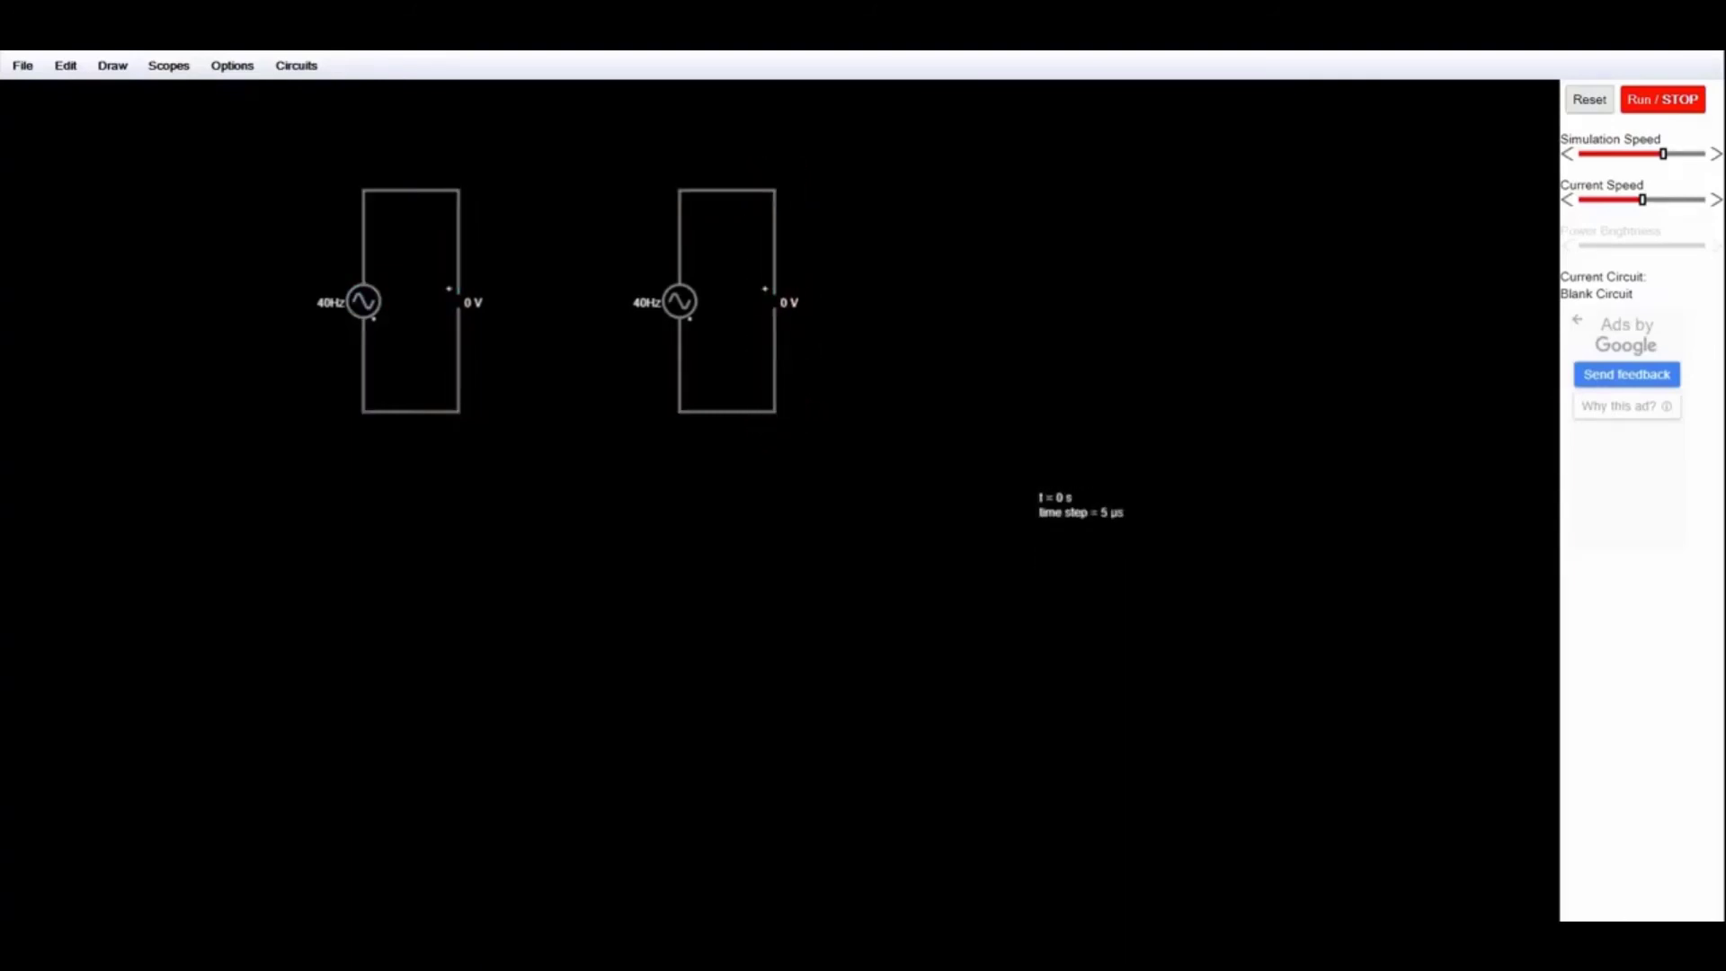
Show the left circuit's voltmeter in a scope and start the simulation.
right_click(460, 297)
click(483, 334)
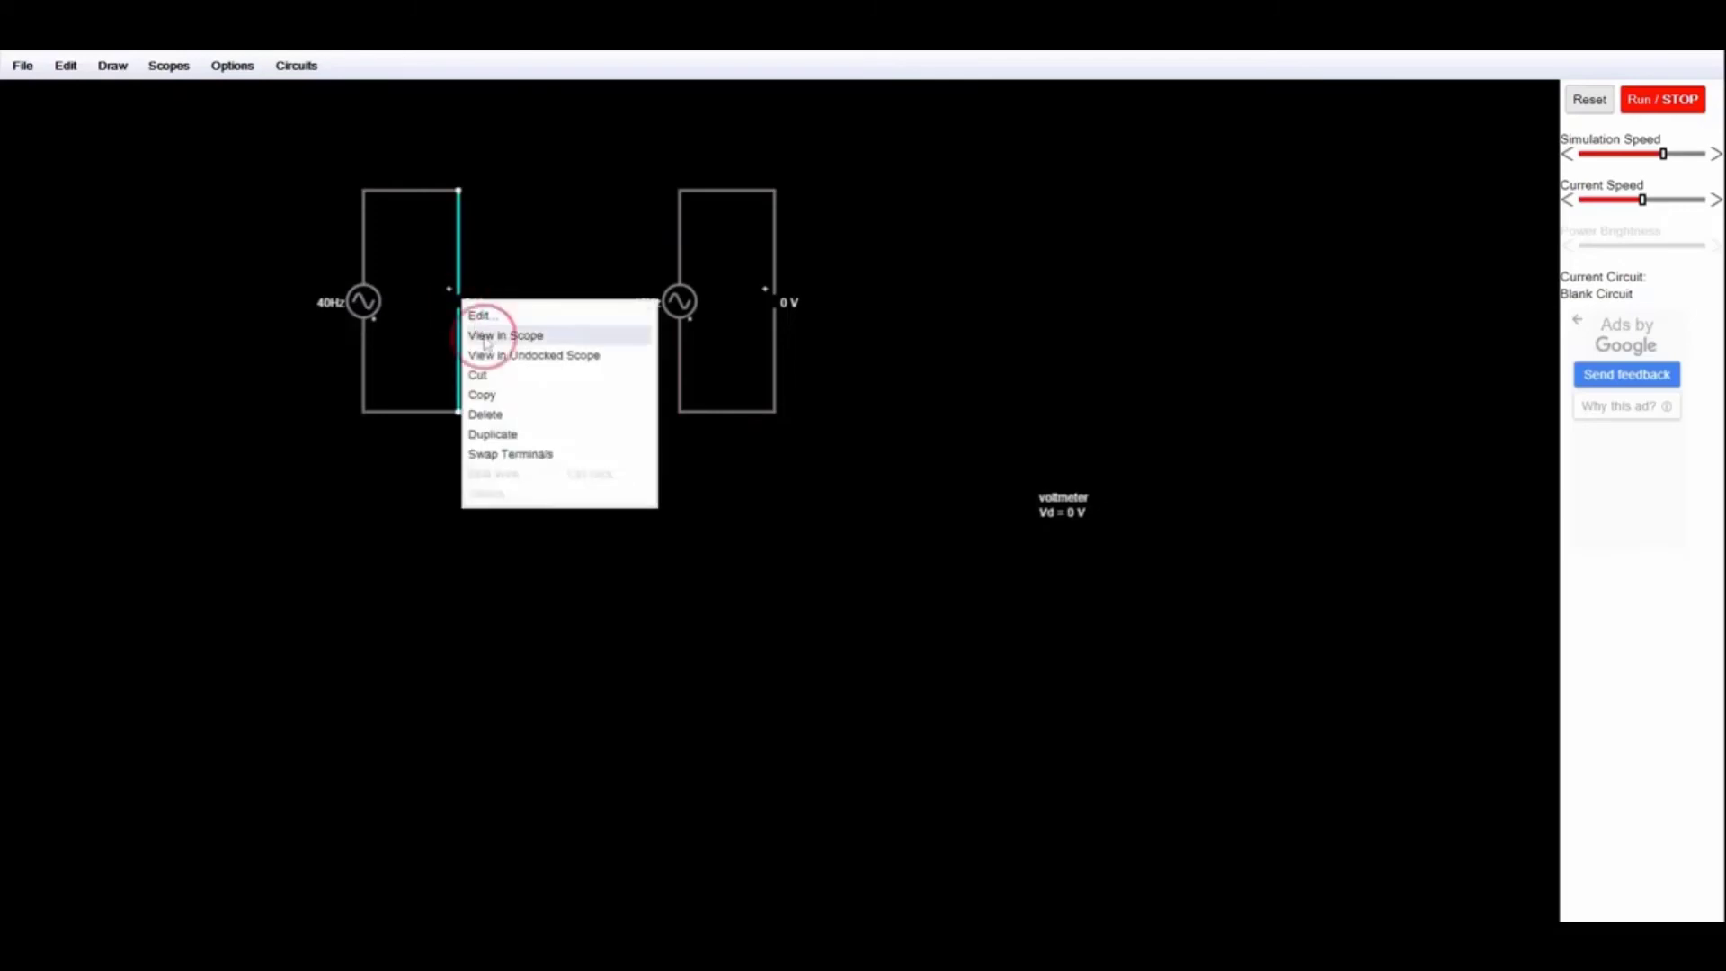
click(1655, 107)
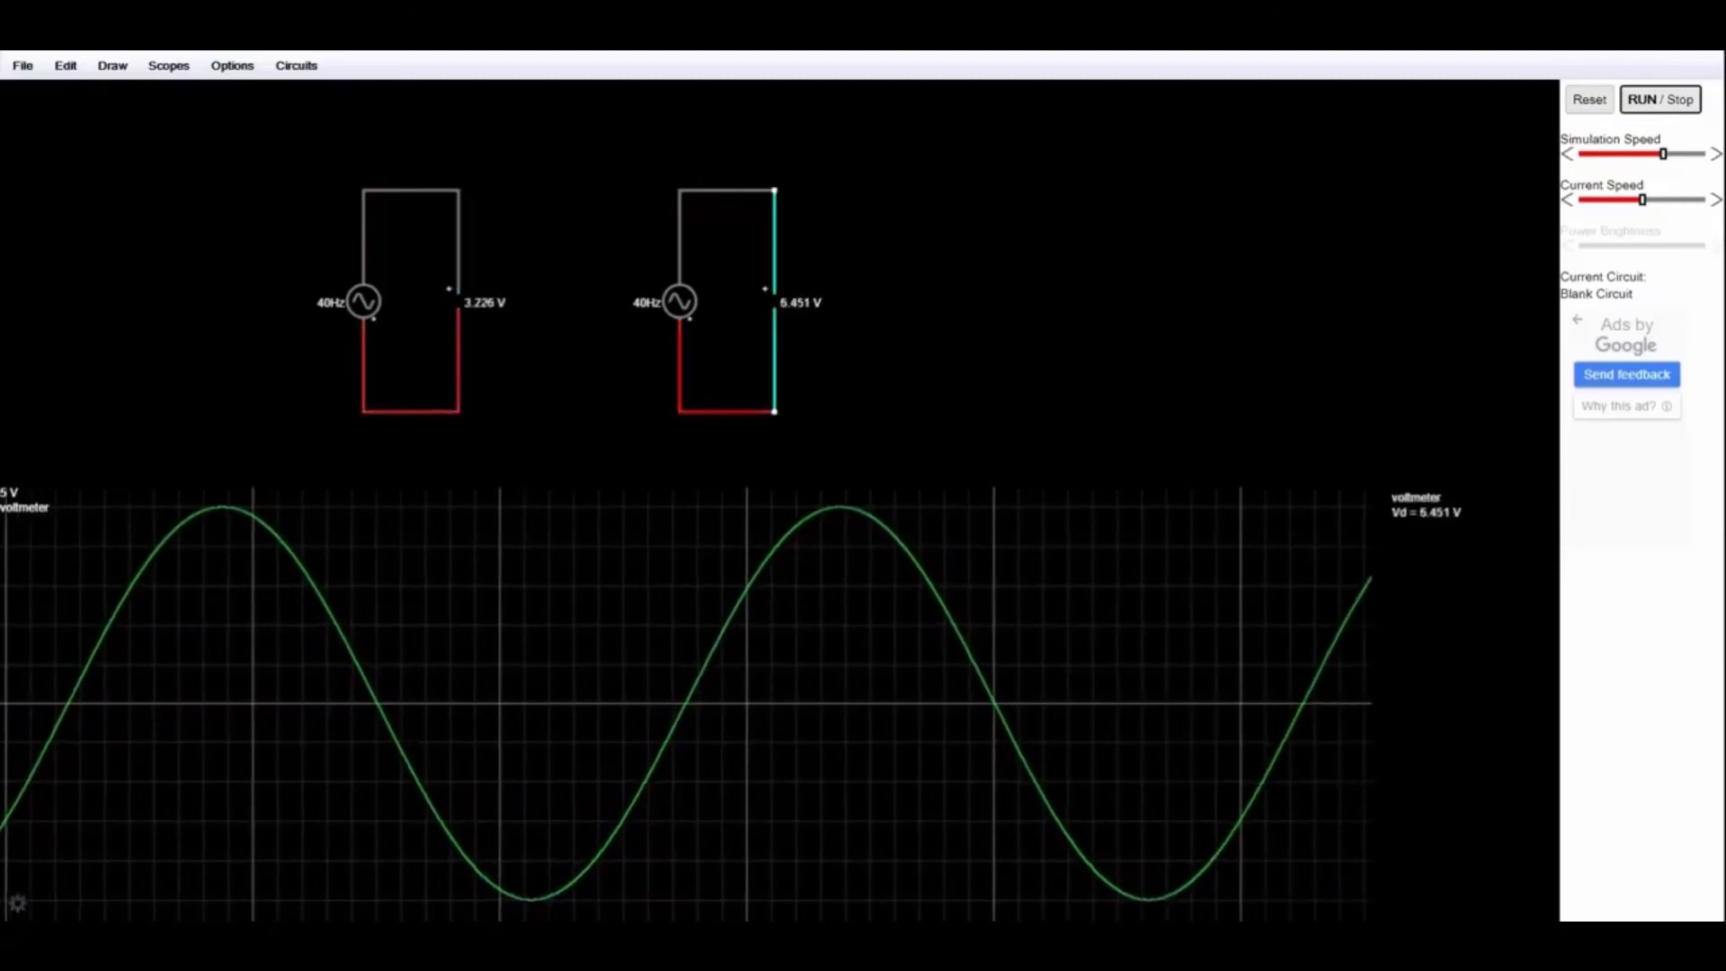
Show the right circuit's voltmeter in a scope and combine its waveform with the first scope into one plot.
right_click(774, 300)
click(815, 337)
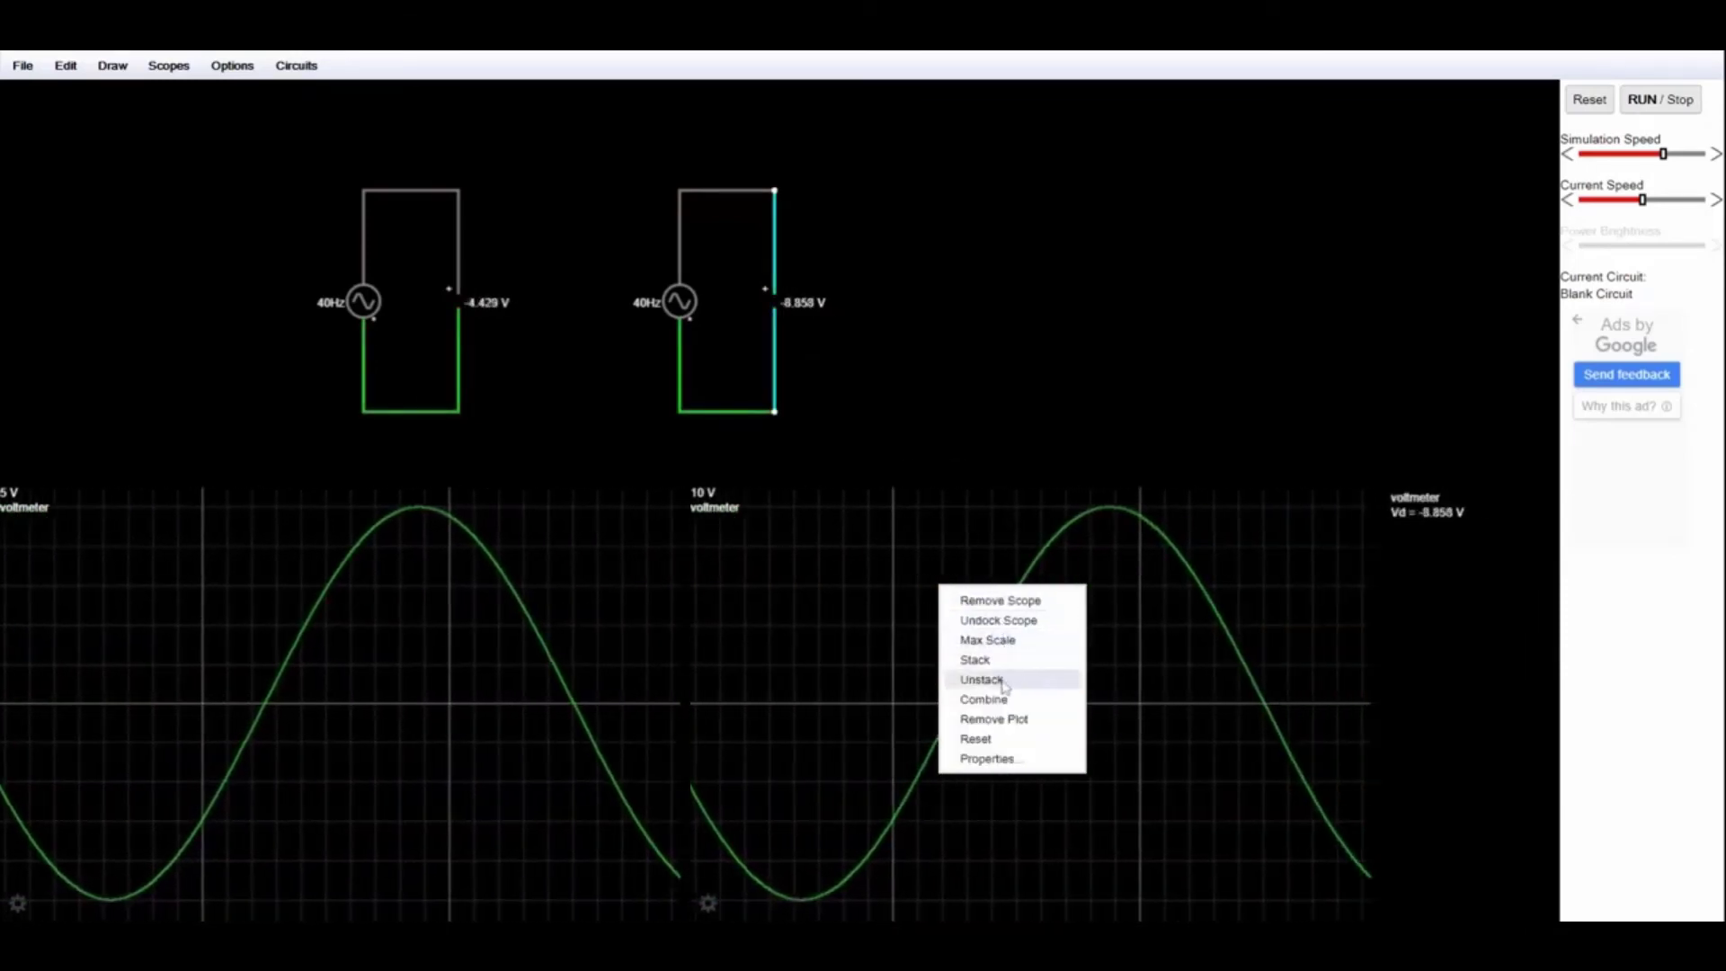
click(1002, 705)
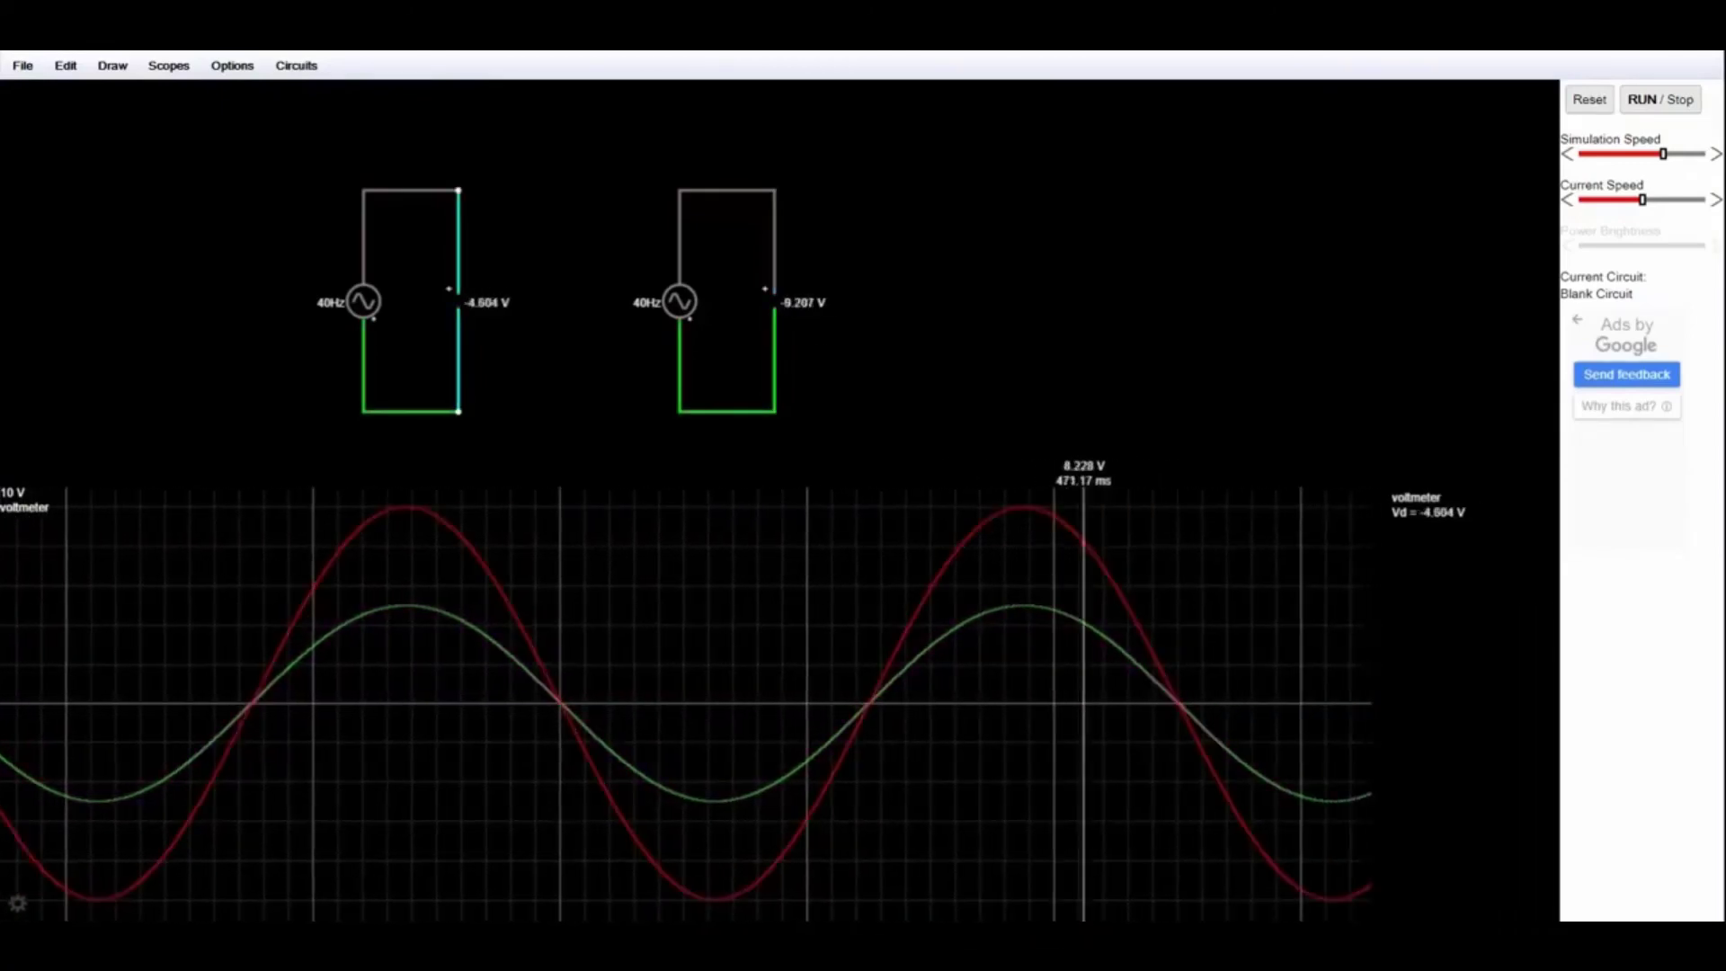
Switch the combined scope to an X/Y plot of the two voltmeter signals in its properties.
right_click(1086, 567)
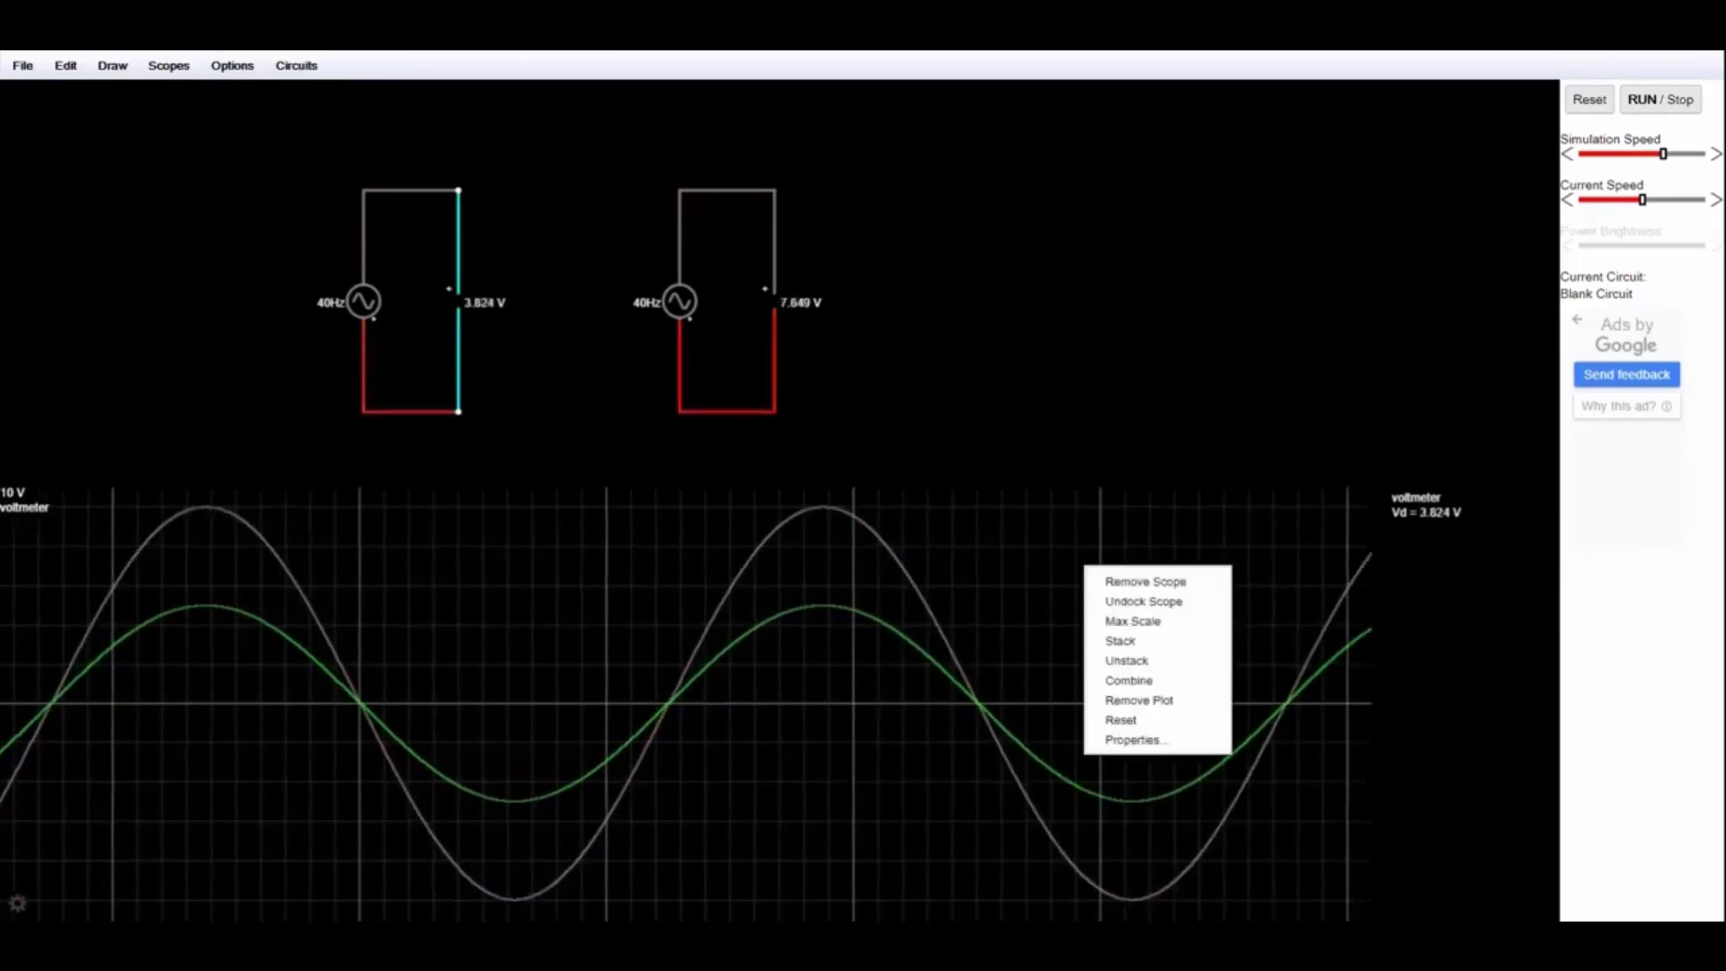
click(1134, 743)
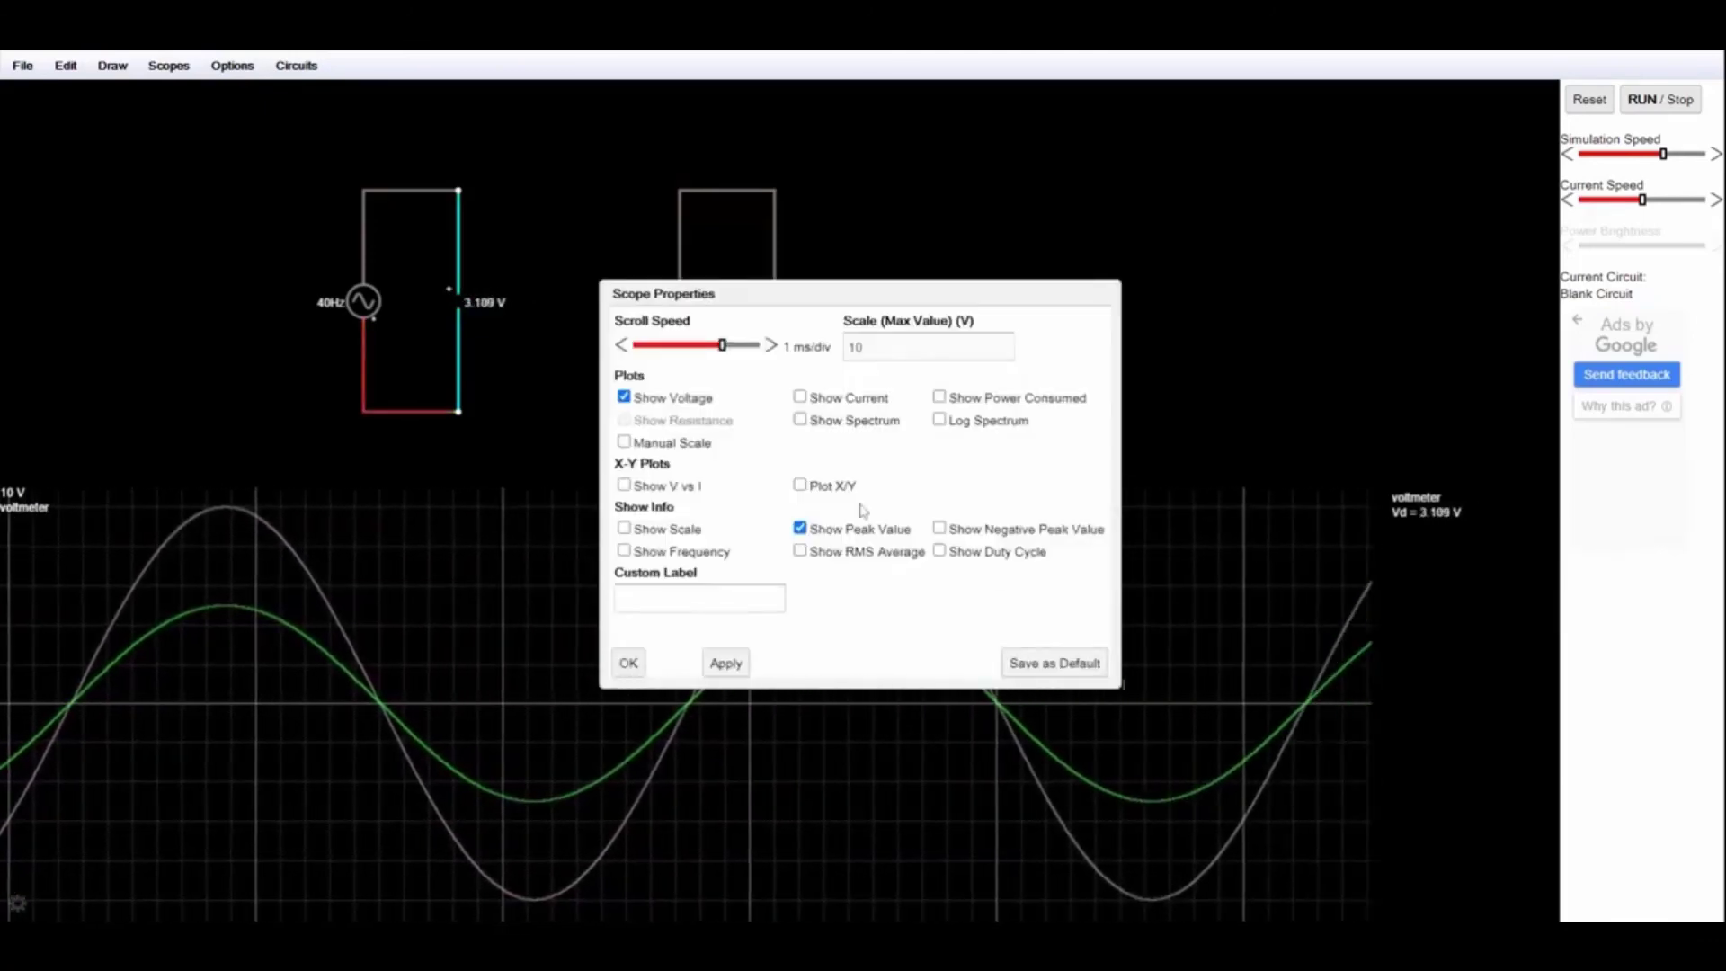
click(800, 487)
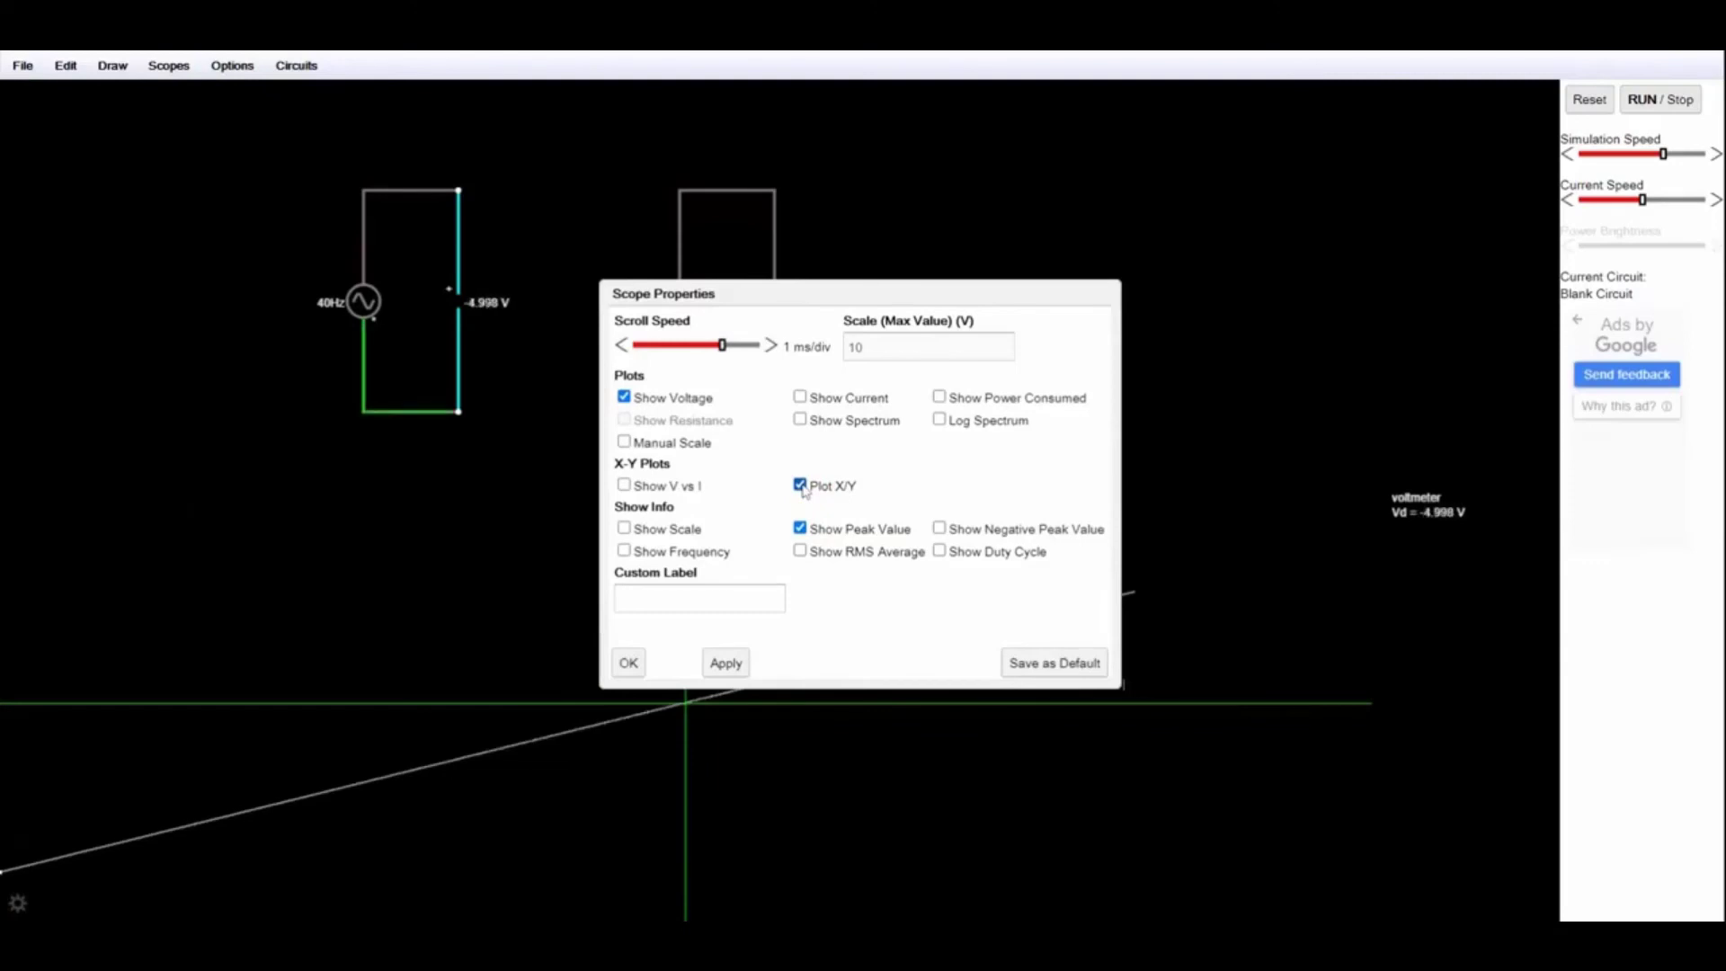
click(628, 664)
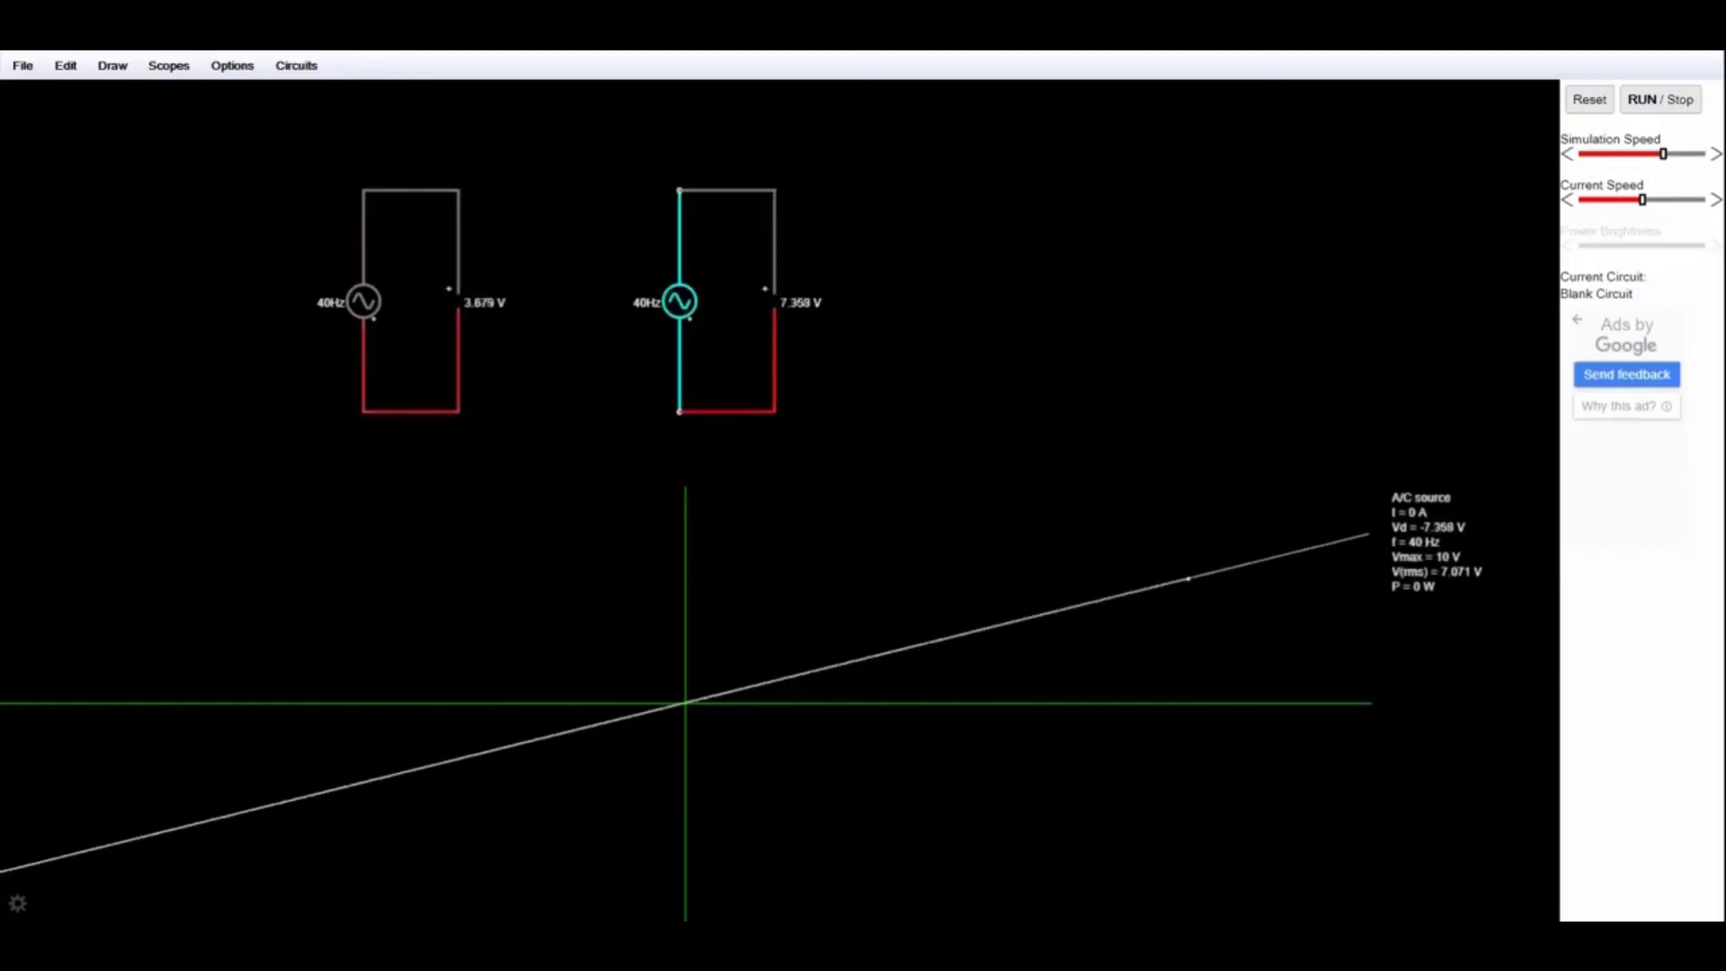
Set the right-hand A/C source's phase offset to 90 degrees.
double_click(680, 301)
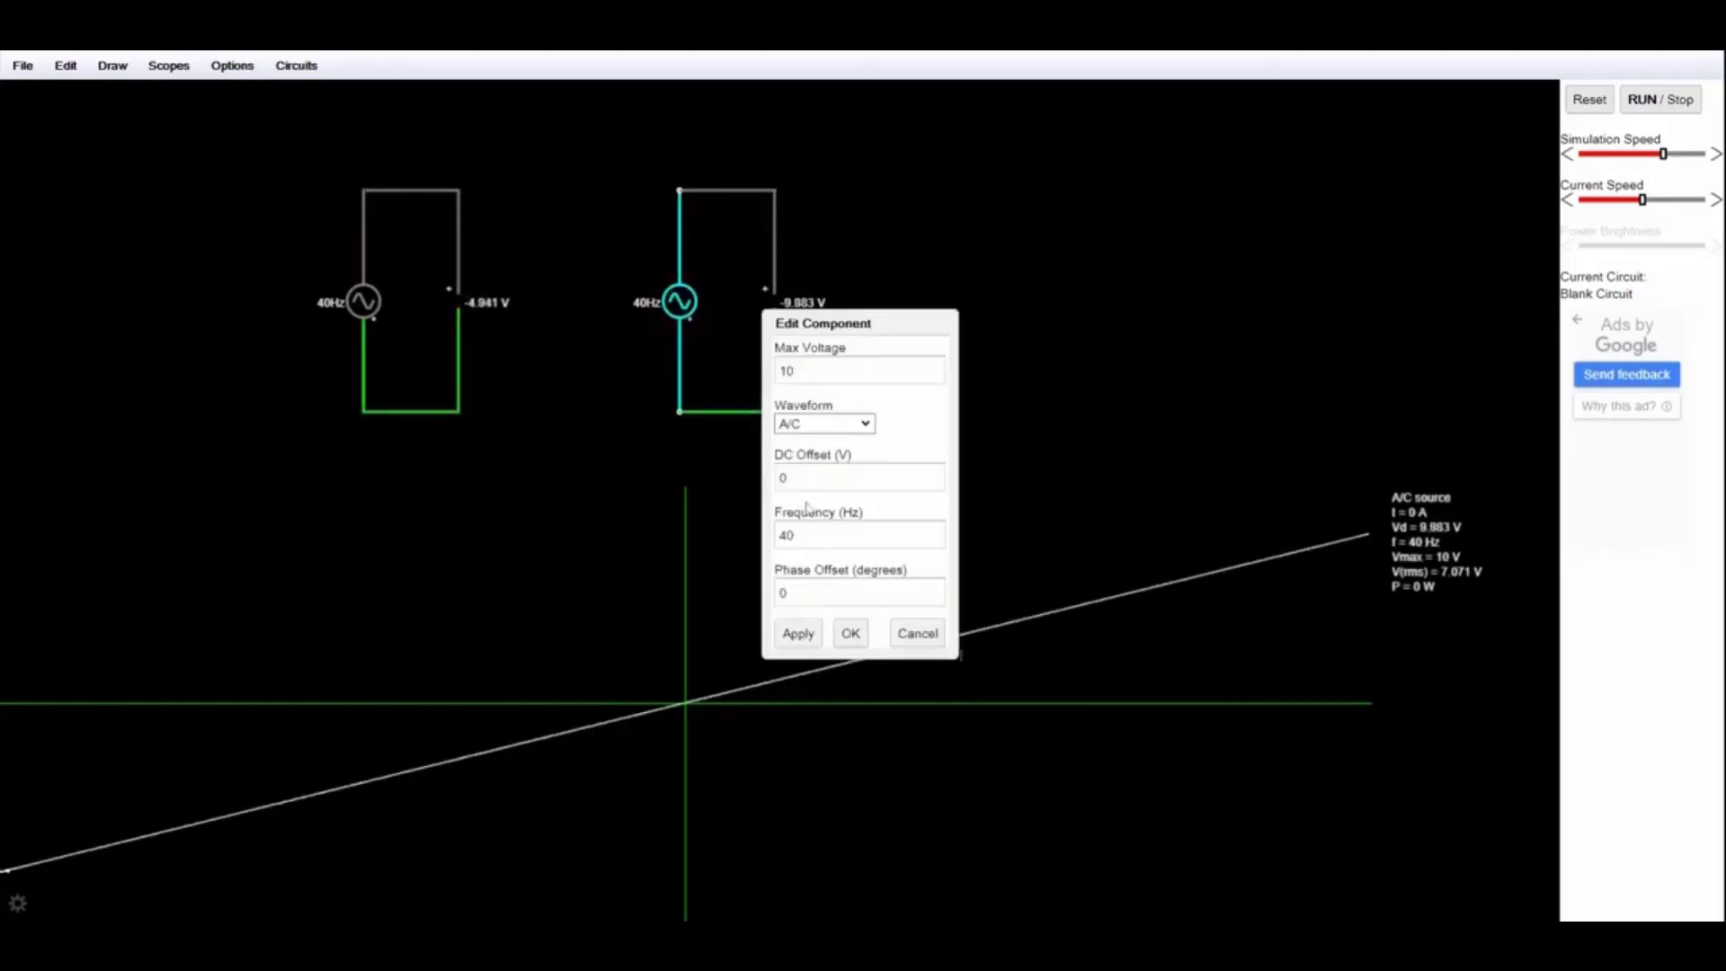
double_click(782, 592)
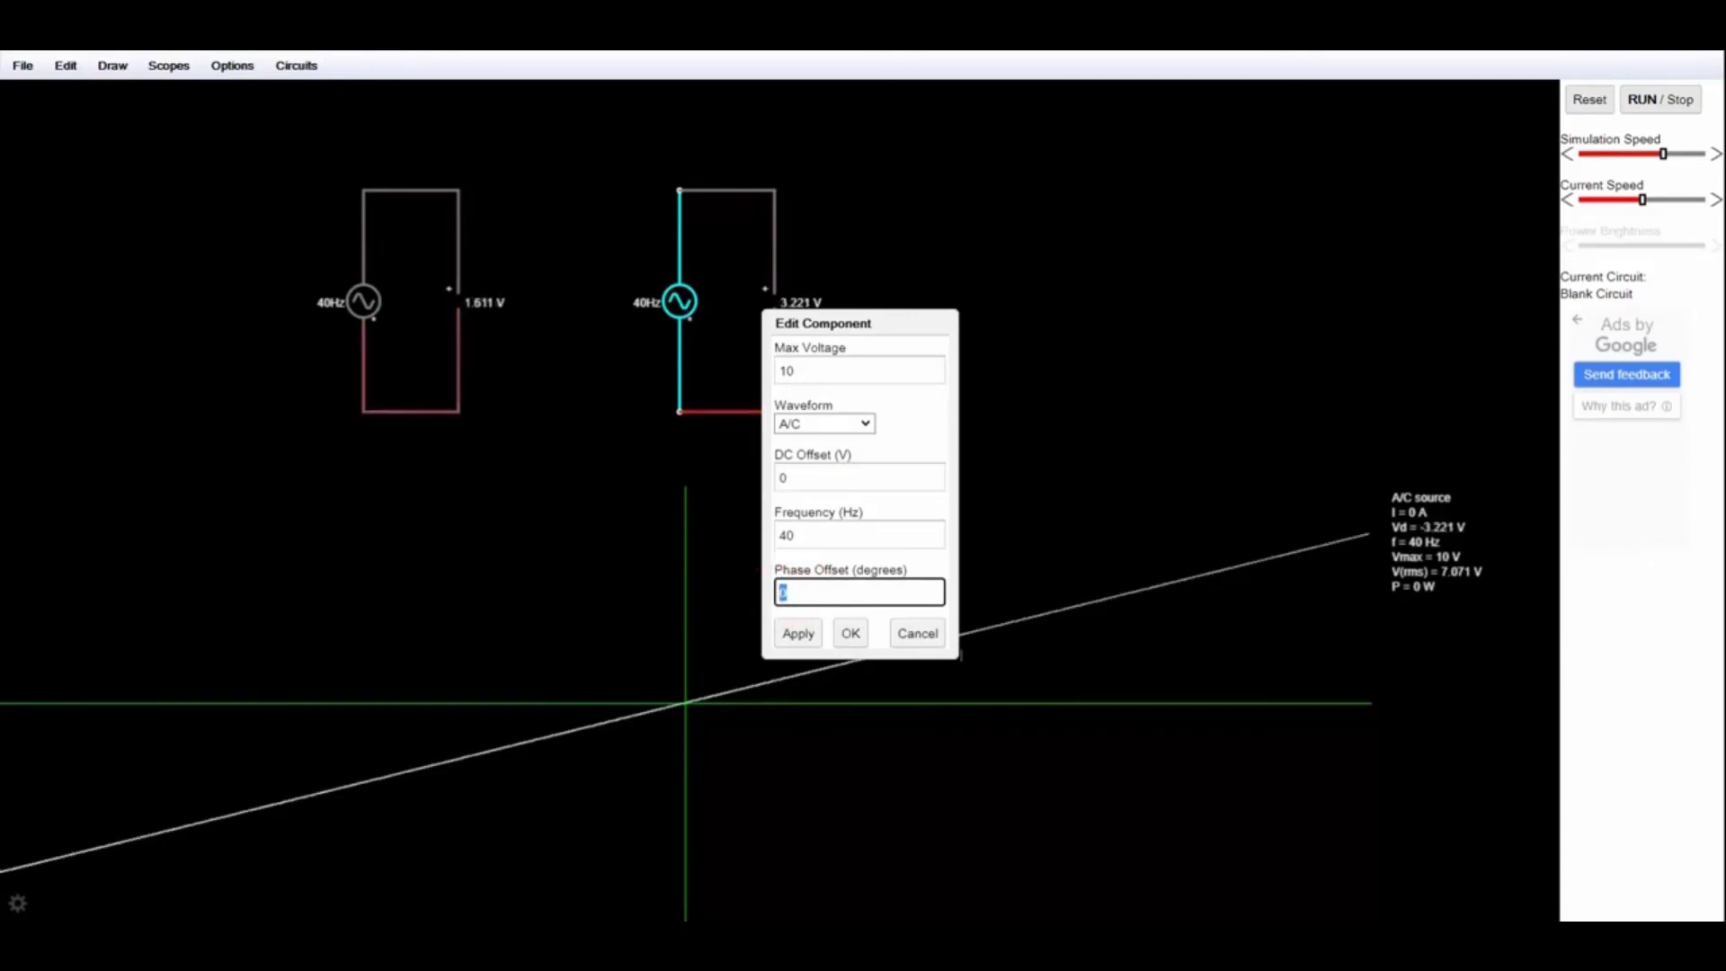
text(9)
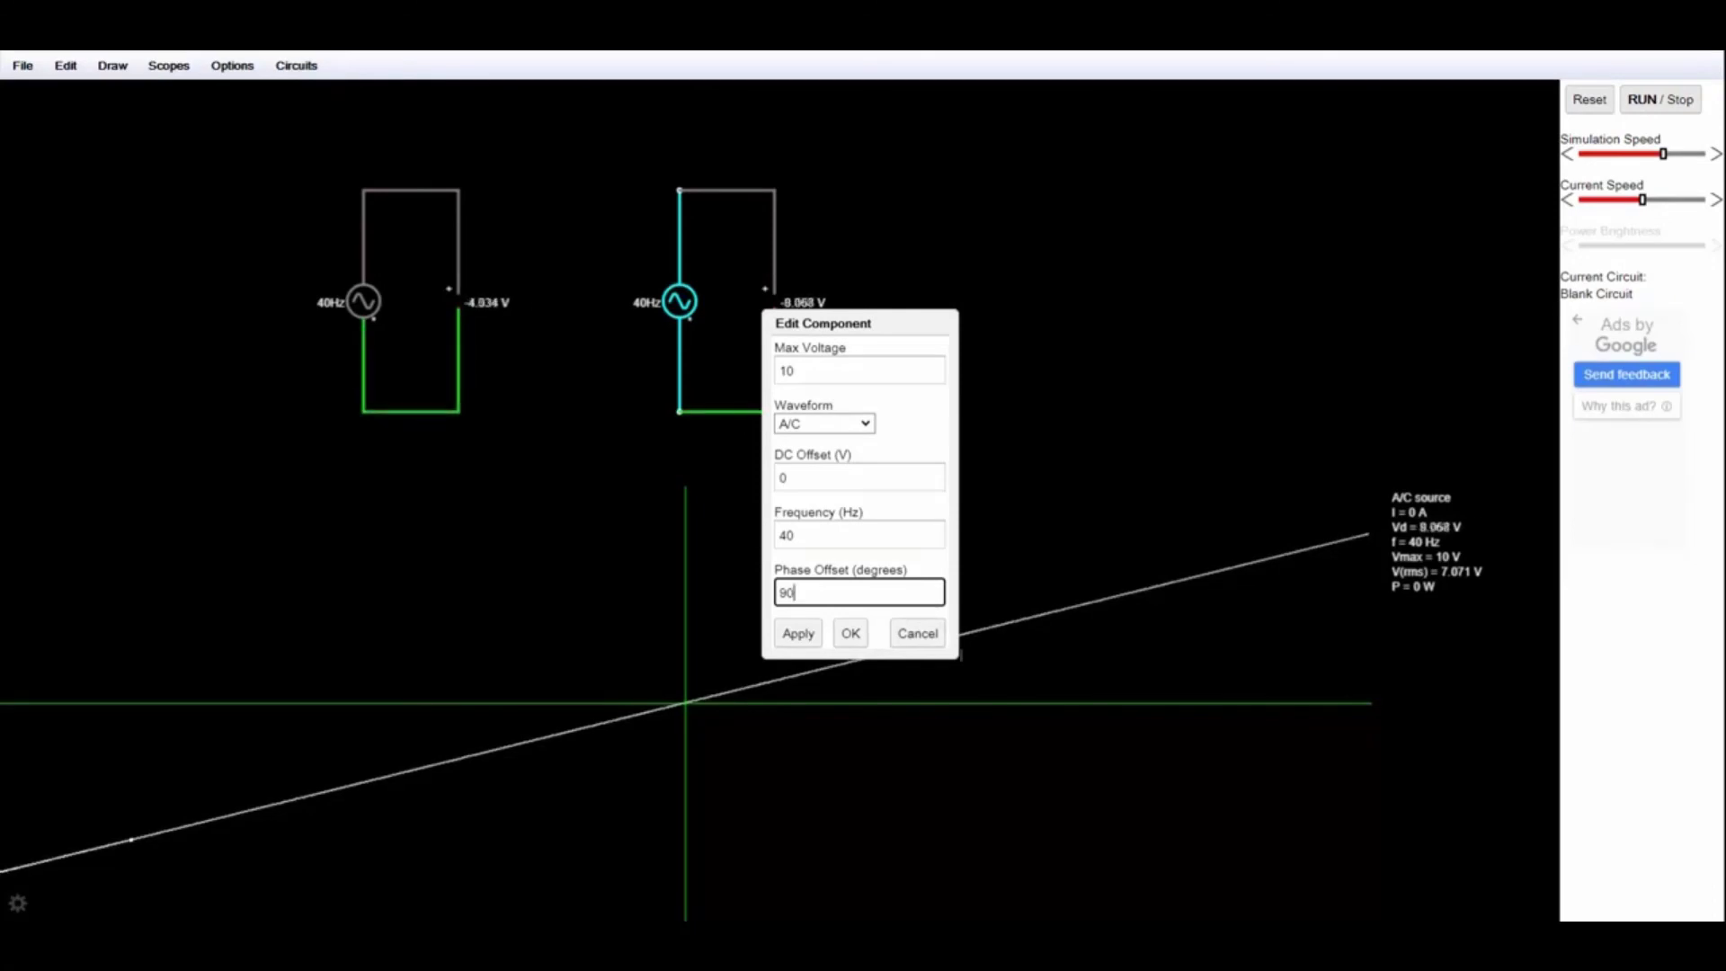
click(798, 634)
click(849, 634)
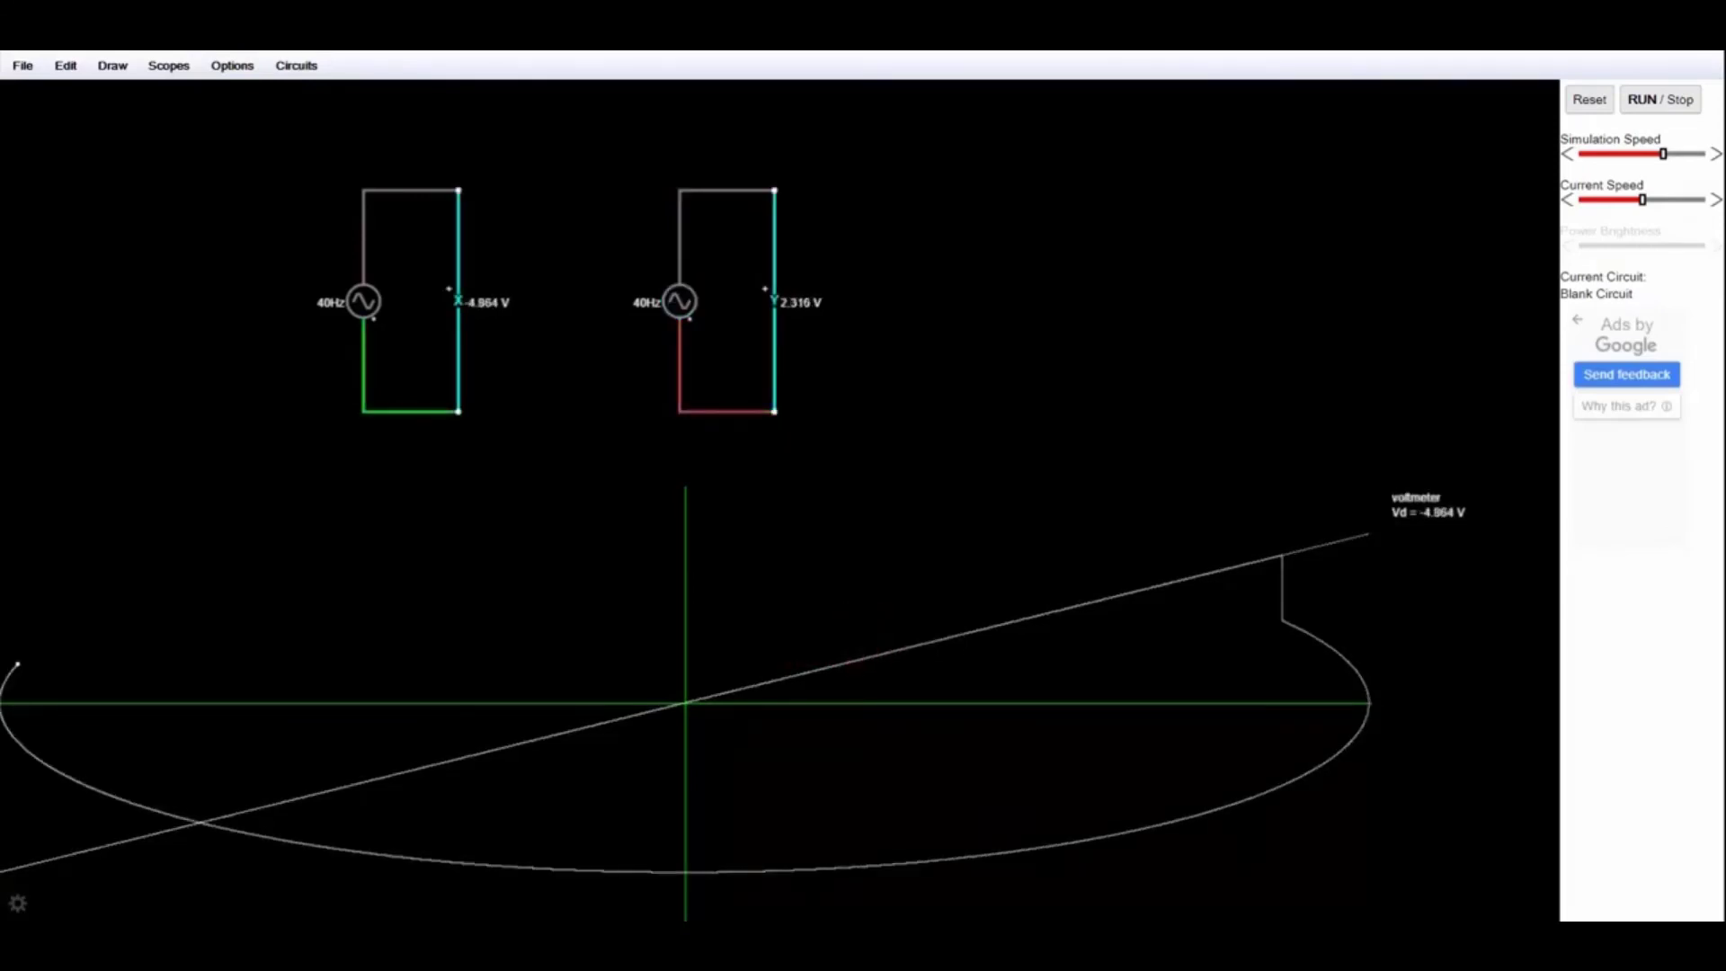